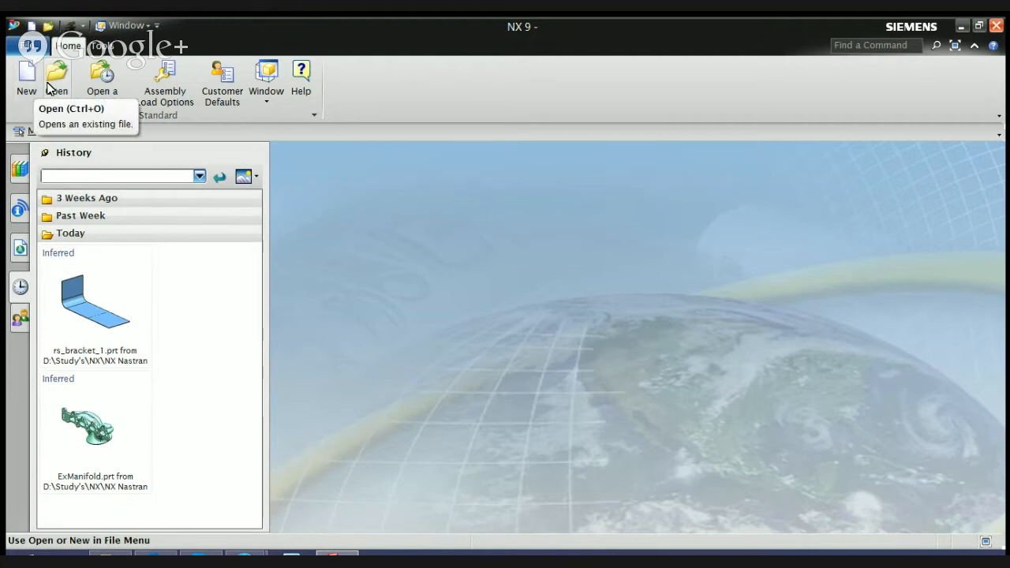
# - Open the part spherical_joint_separation.prt from the Chapter17 folder
pyautogui.click(49, 95)
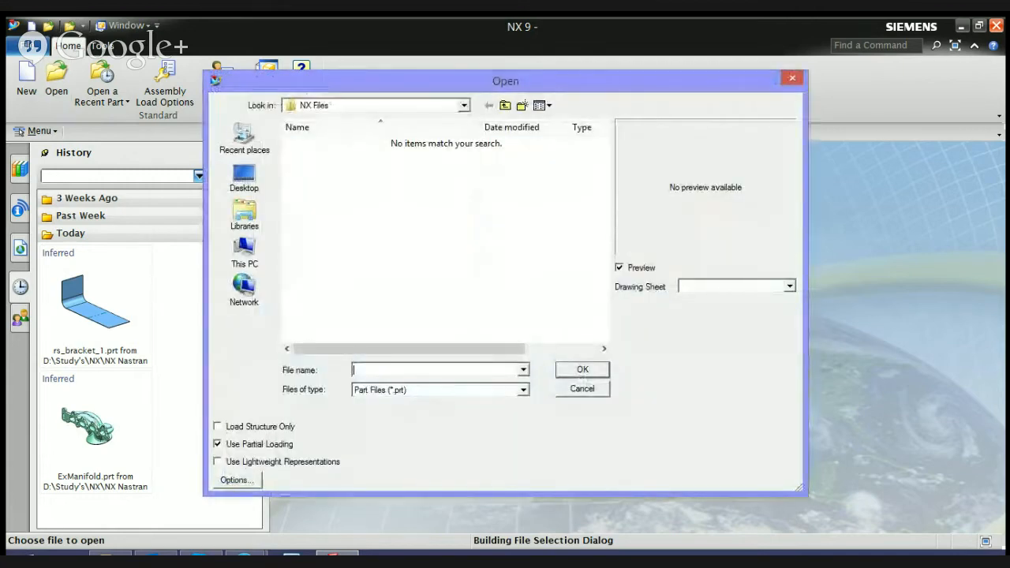
pyautogui.click(506, 106)
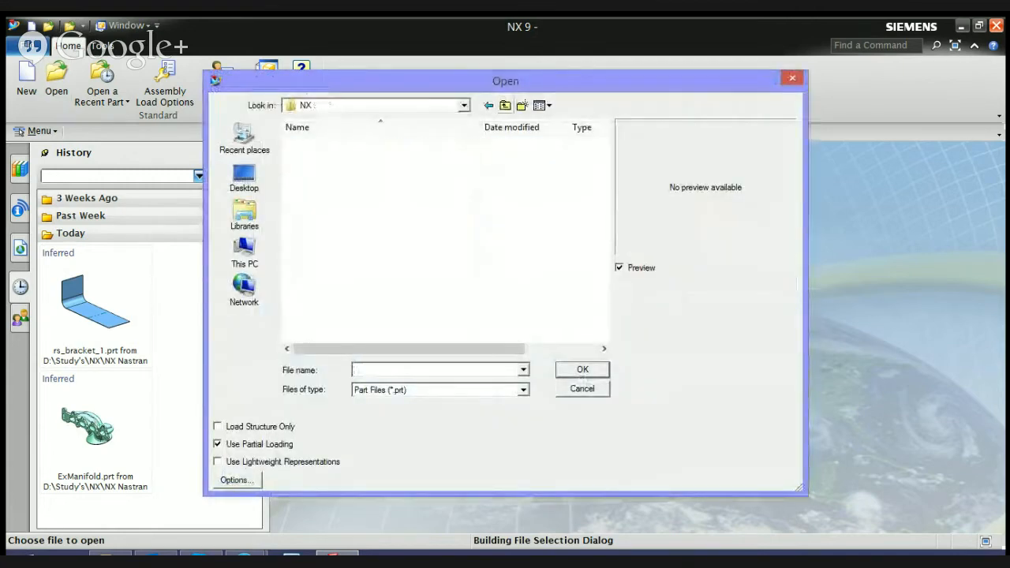
pyautogui.doubleClick(371, 184)
pyautogui.doubleClick(319, 282)
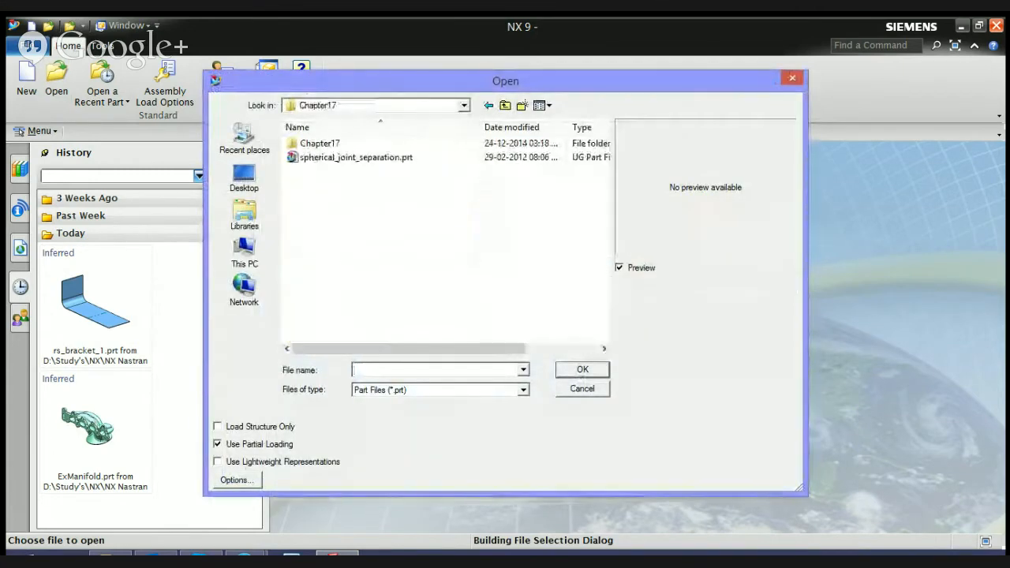
pyautogui.click(355, 157)
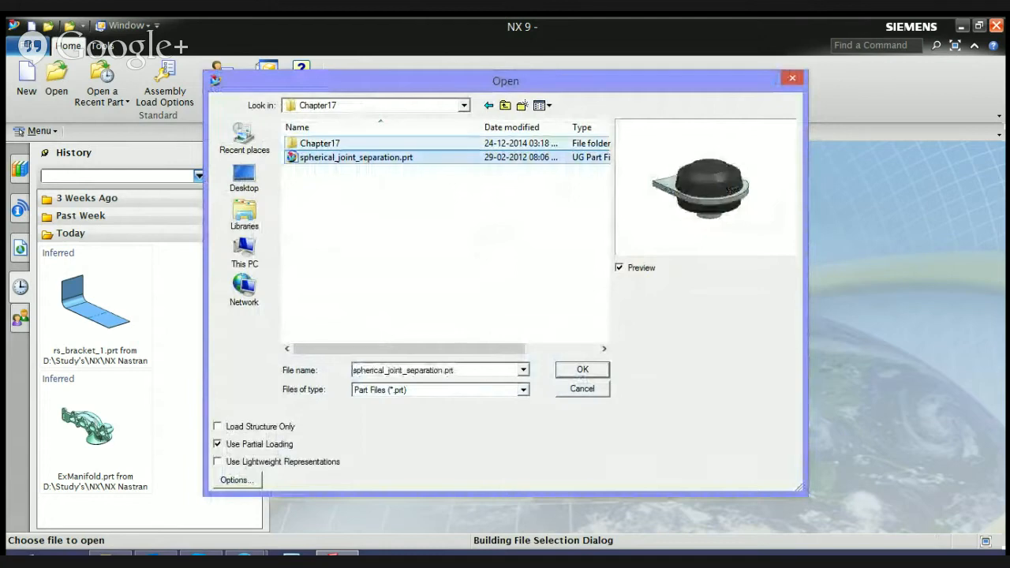
pyautogui.doubleClick(320, 144)
pyautogui.doubleClick(319, 144)
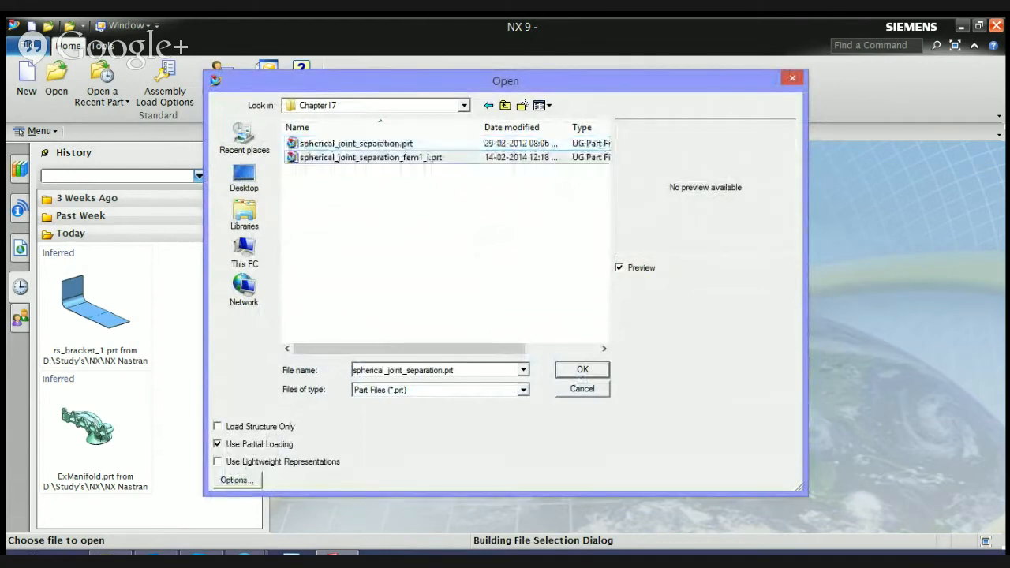
pyautogui.click(355, 143)
pyautogui.click(505, 105)
pyautogui.click(505, 105)
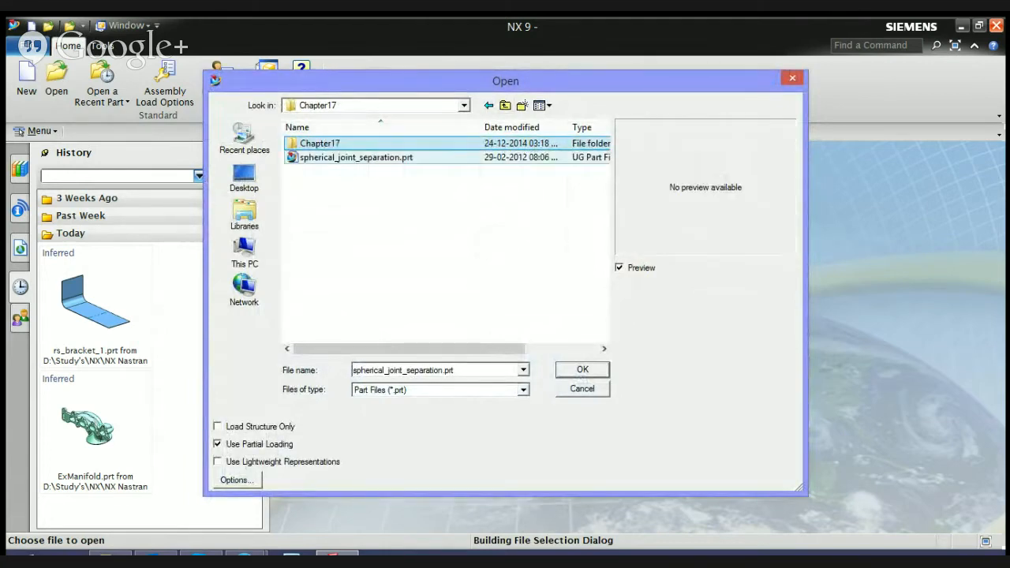
pyautogui.click(355, 157)
pyautogui.click(568, 367)
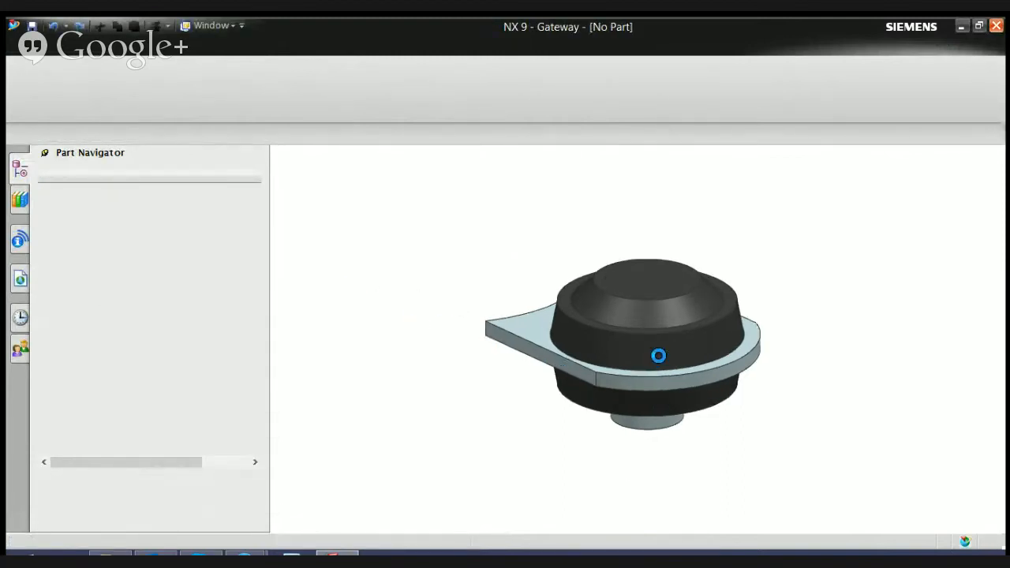
pyautogui.click(669, 365)
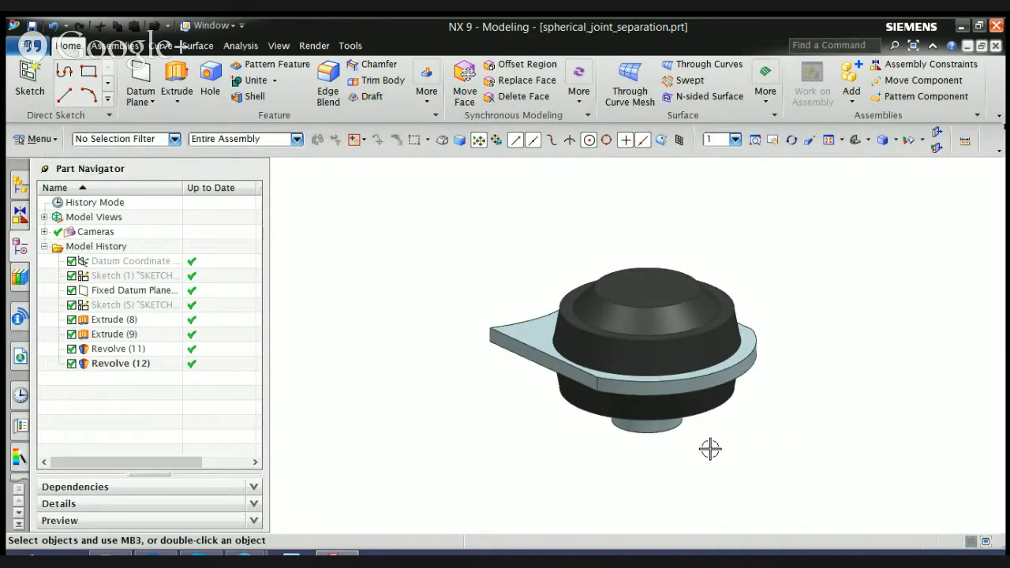
# - Temporarily suppress the Extrude (8) and Extrude (9) features and restore them to inspect the joint's bodies
pyautogui.click(72, 320)
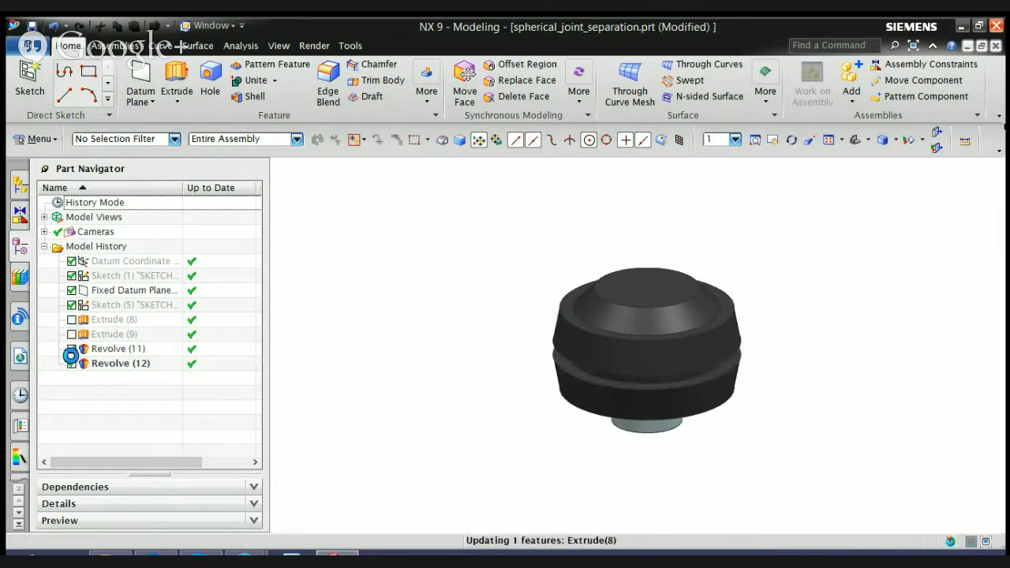
pyautogui.click(72, 351)
pyautogui.click(73, 350)
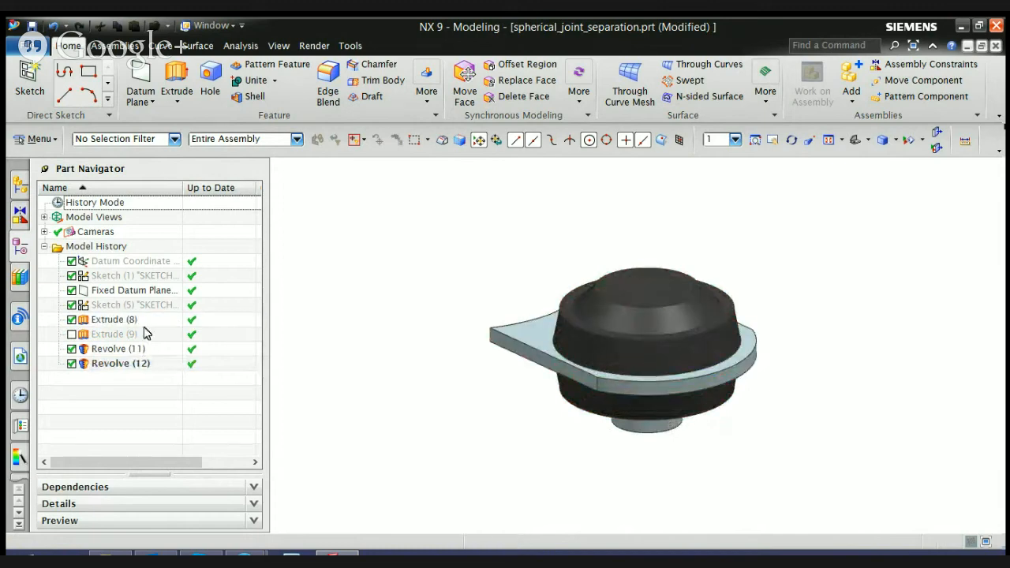
pyautogui.click(71, 334)
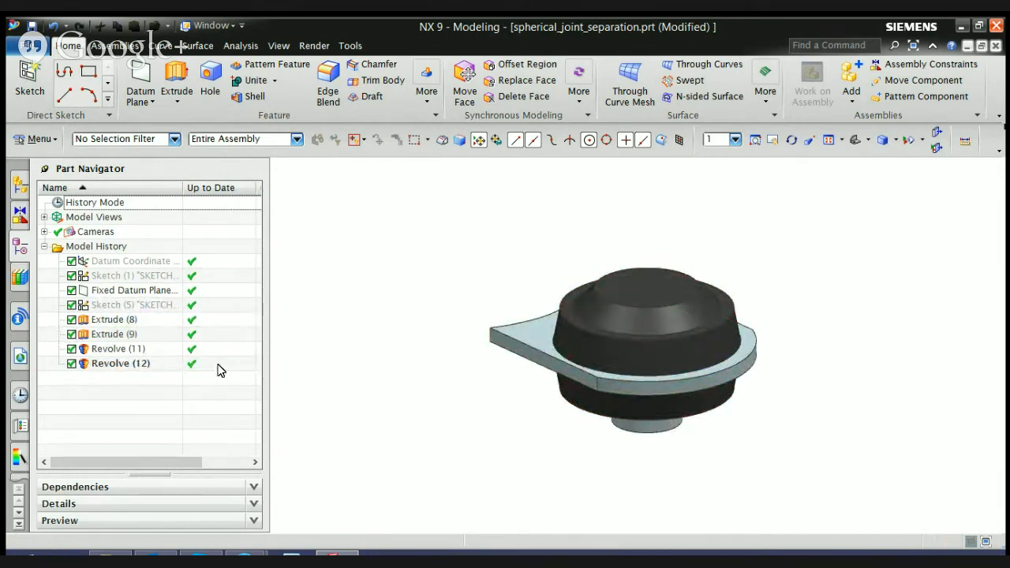
# - Switch the part to Advanced Simulation and create a new FEM file spherical_joint_separation_fem1.fem with the NX Nastran template
pyautogui.click(27, 45)
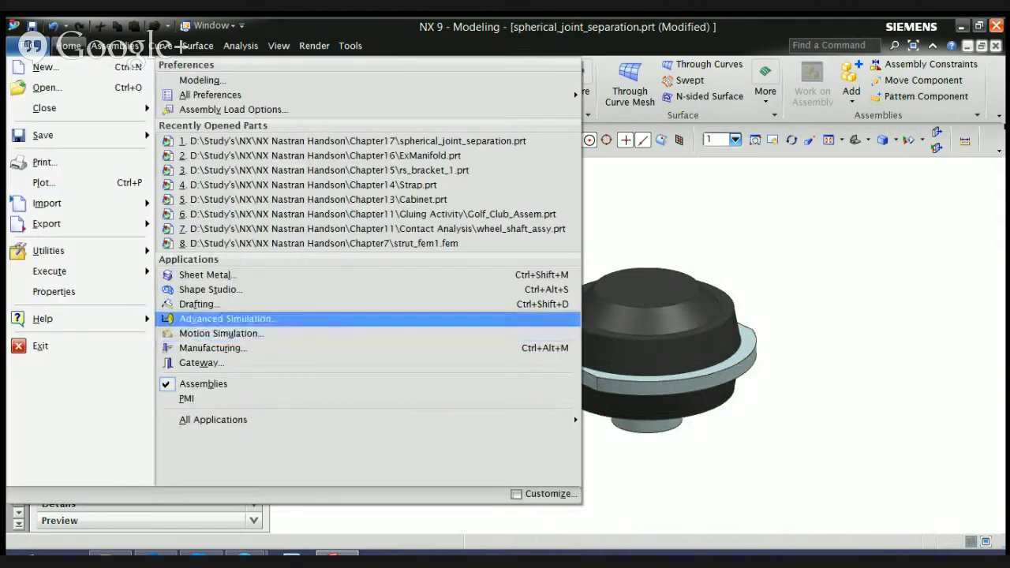
pyautogui.press('Escape')
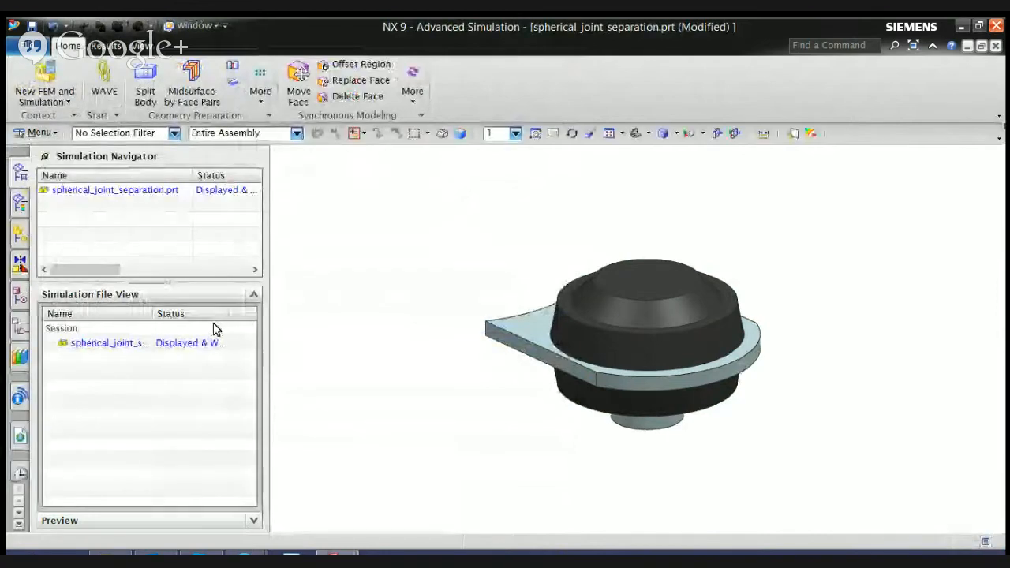
pyautogui.click(122, 194)
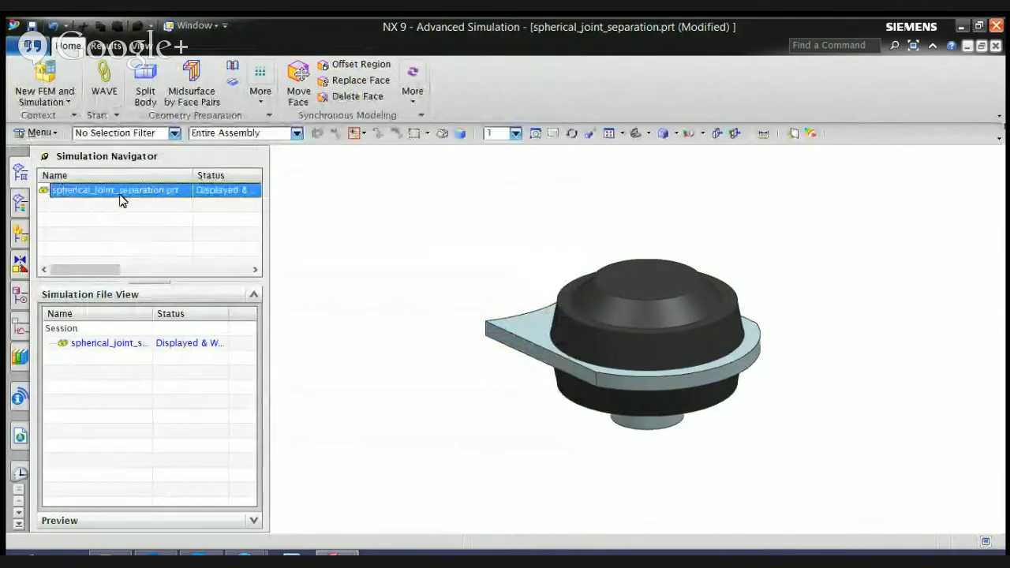
pyautogui.rightClick(123, 193)
pyautogui.click(134, 204)
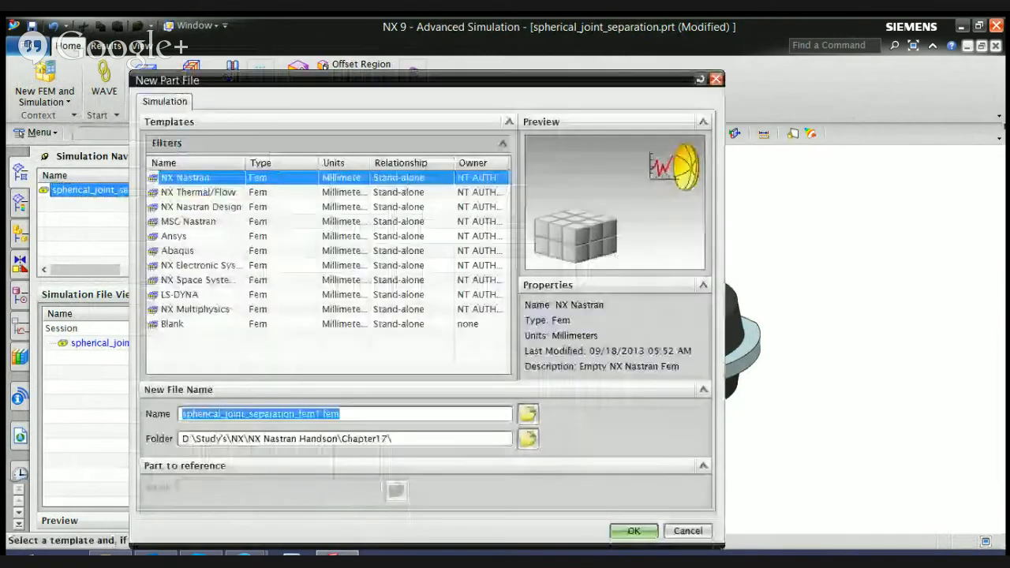
pyautogui.press('Return')
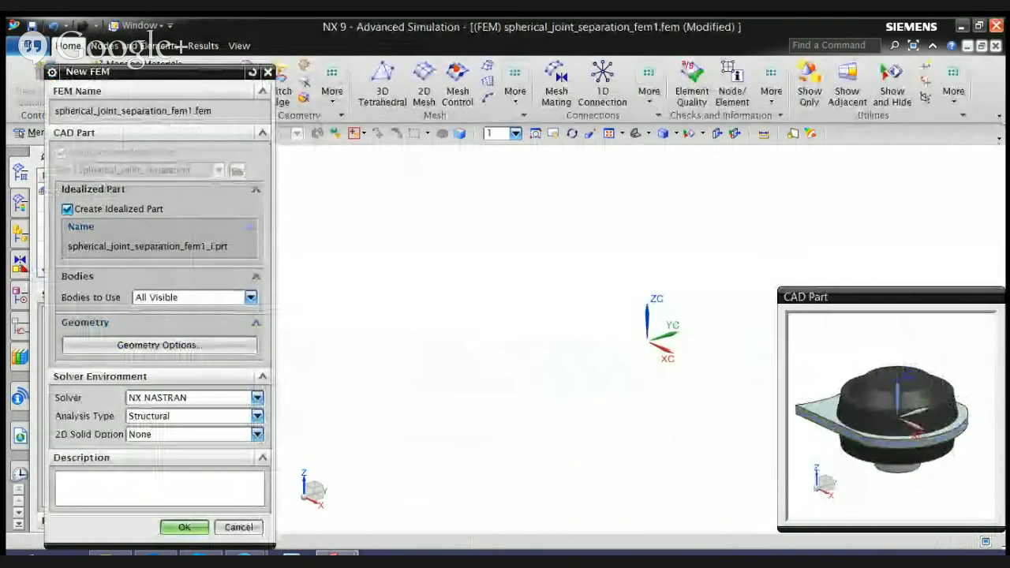
# - Create the FEM with the Axisymmetric Structural analysis type and the ZX Plane, Z Axis 2D solid option
pyautogui.click(257, 416)
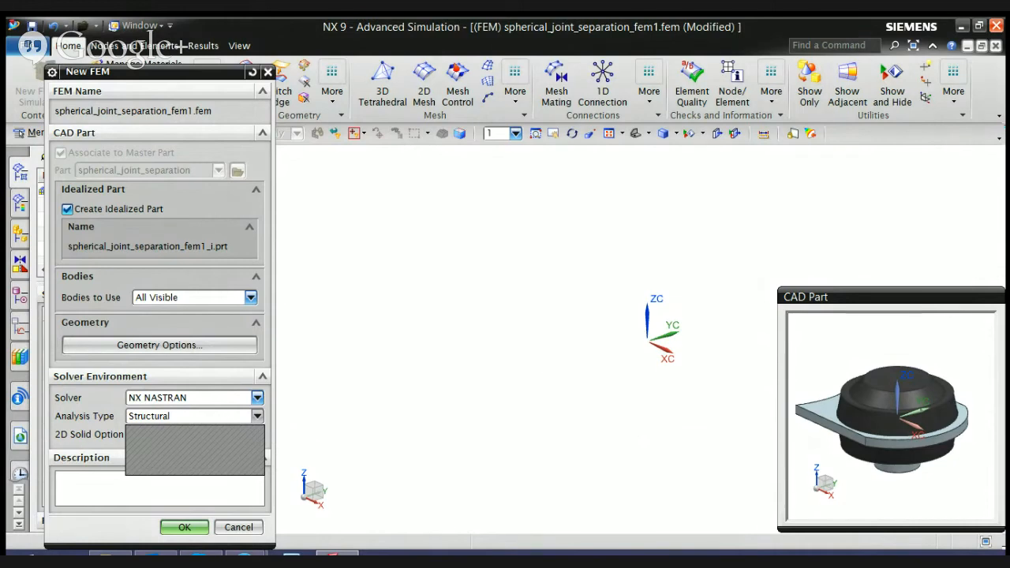
pyautogui.click(189, 457)
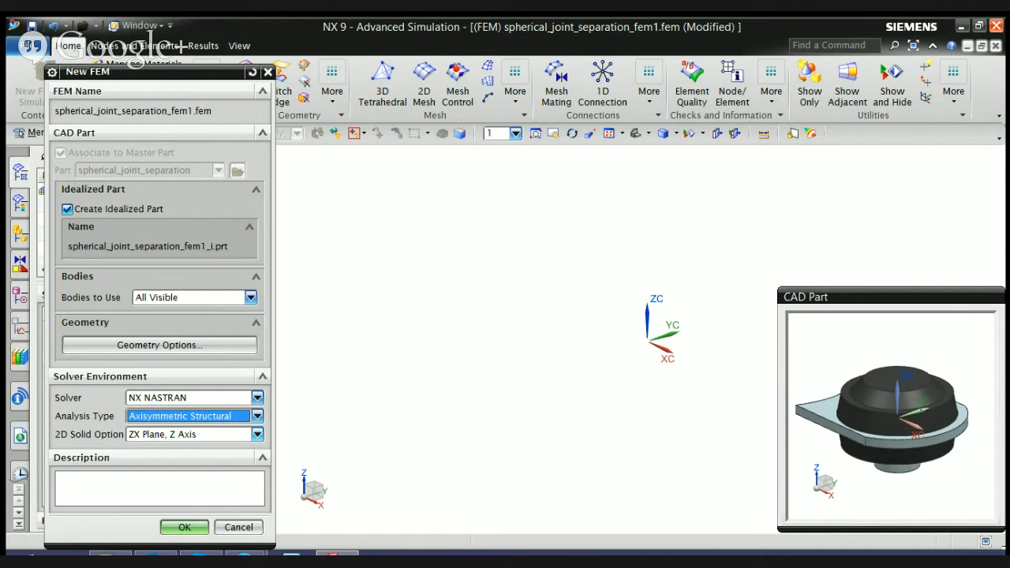
pyautogui.click(257, 435)
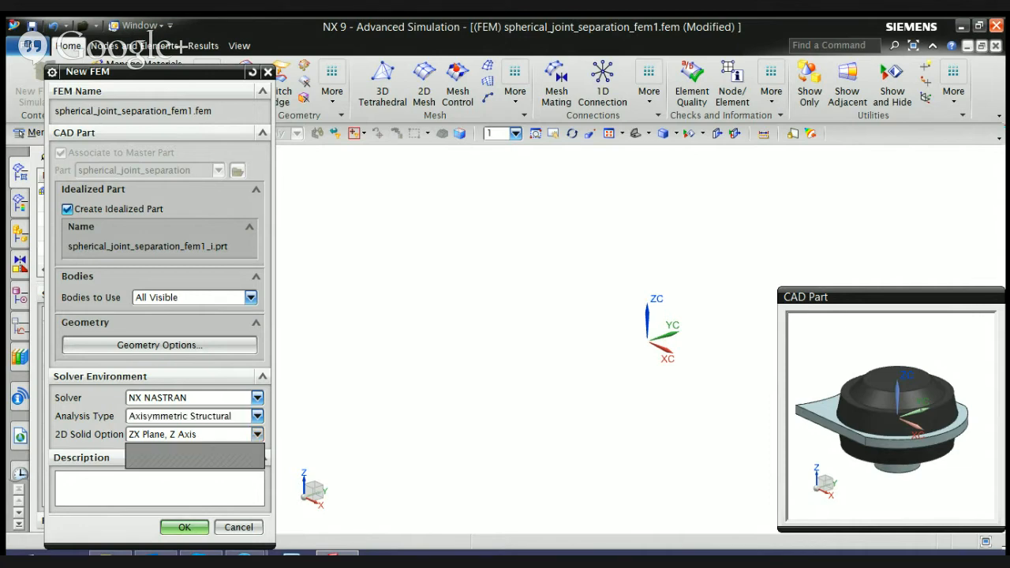
pyautogui.click(182, 450)
pyautogui.click(184, 527)
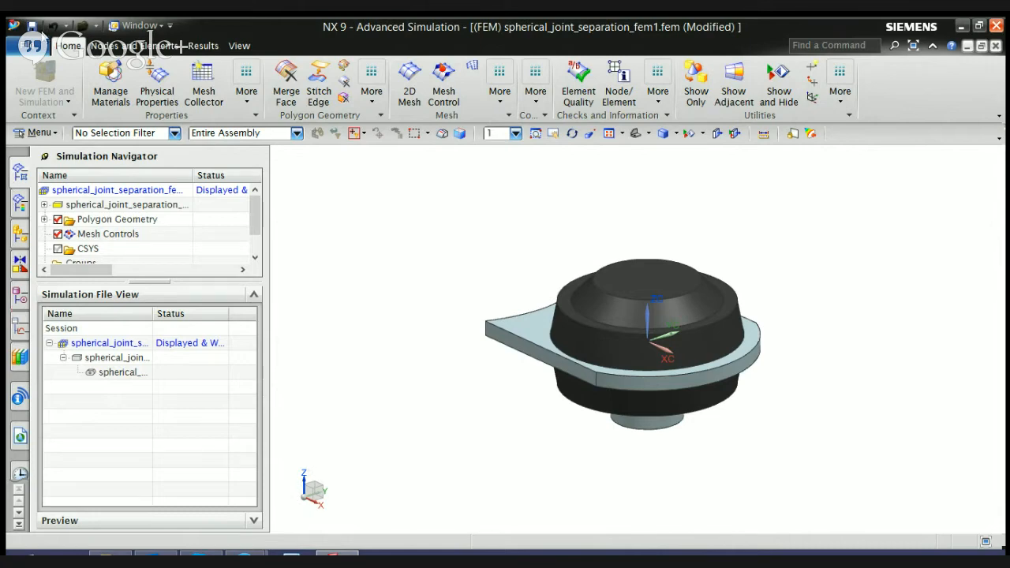
# - Start a new mesh collector in the 2D element family with the Solid Axisymmetric ZX Collector type
pyautogui.click(204, 81)
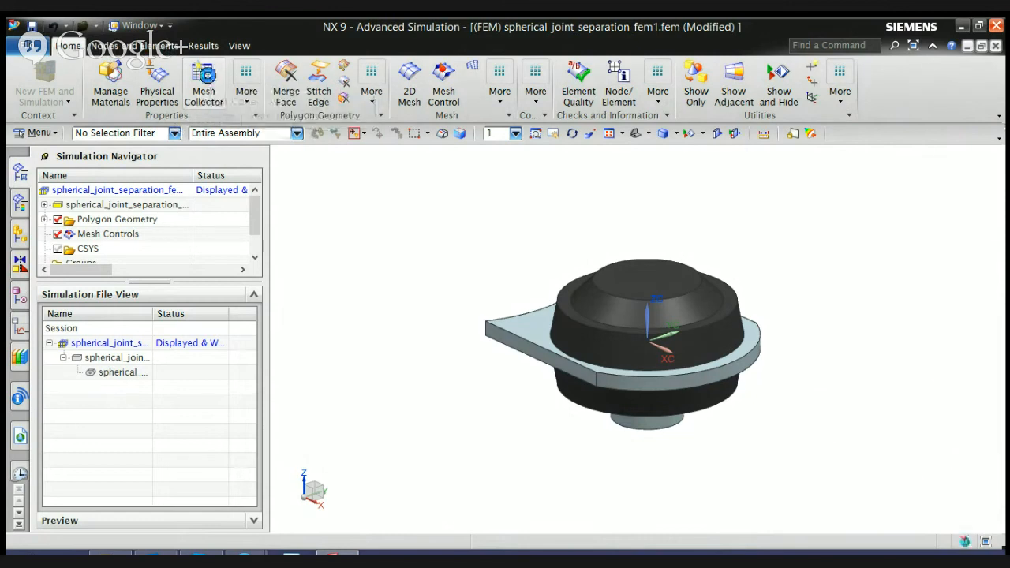
pyautogui.click(257, 112)
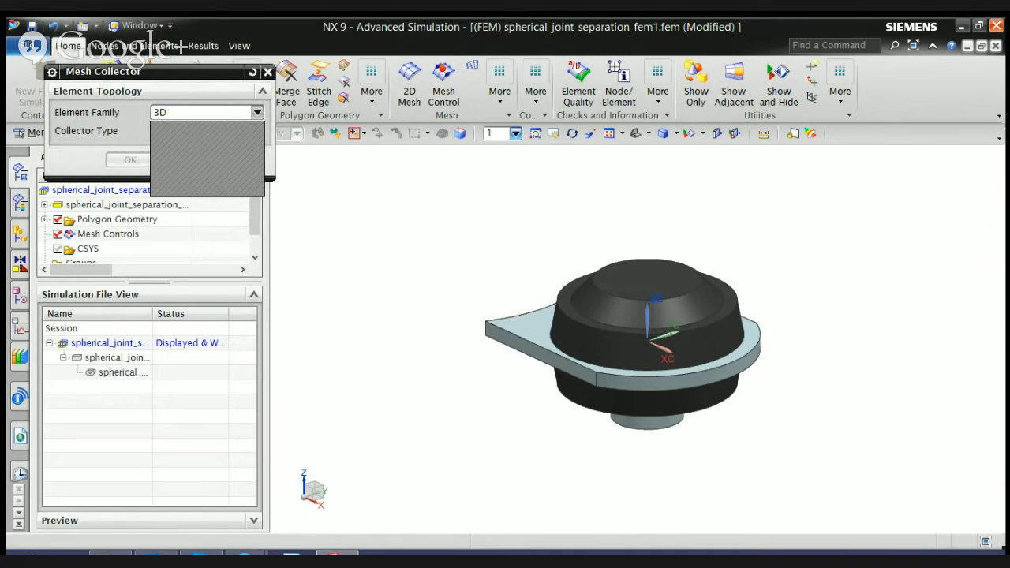
pyautogui.click(175, 156)
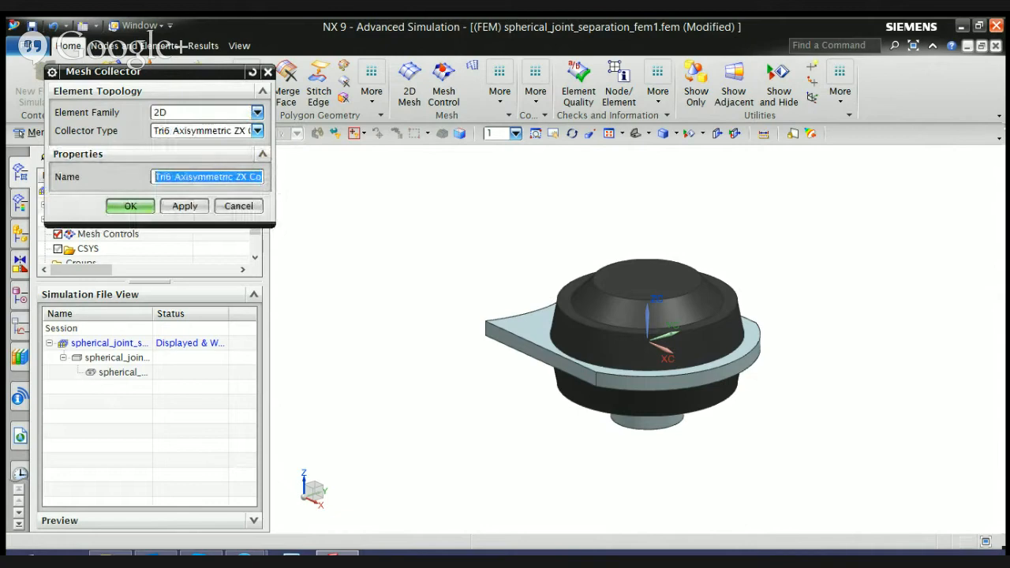
pyautogui.click(257, 131)
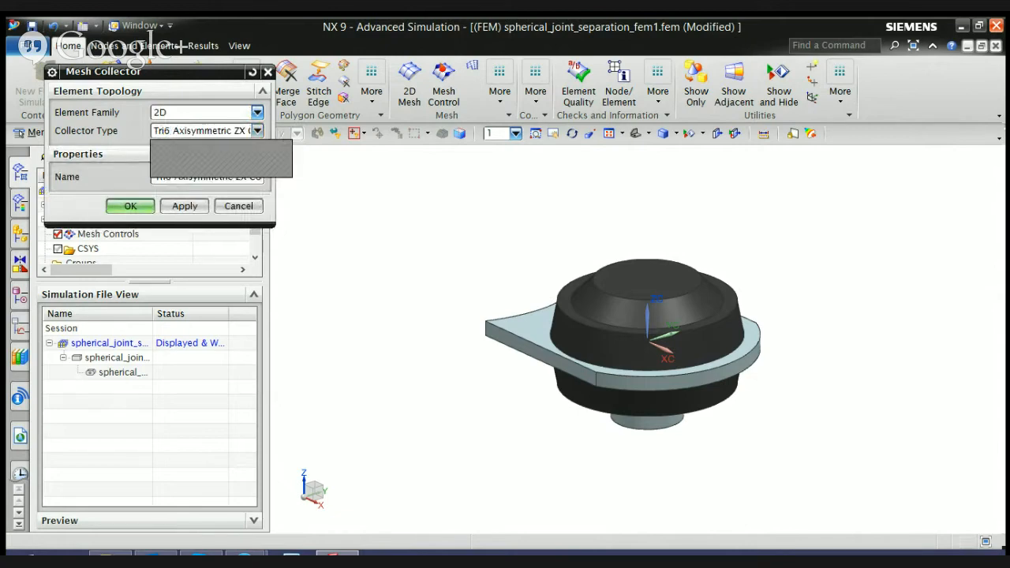
pyautogui.click(202, 158)
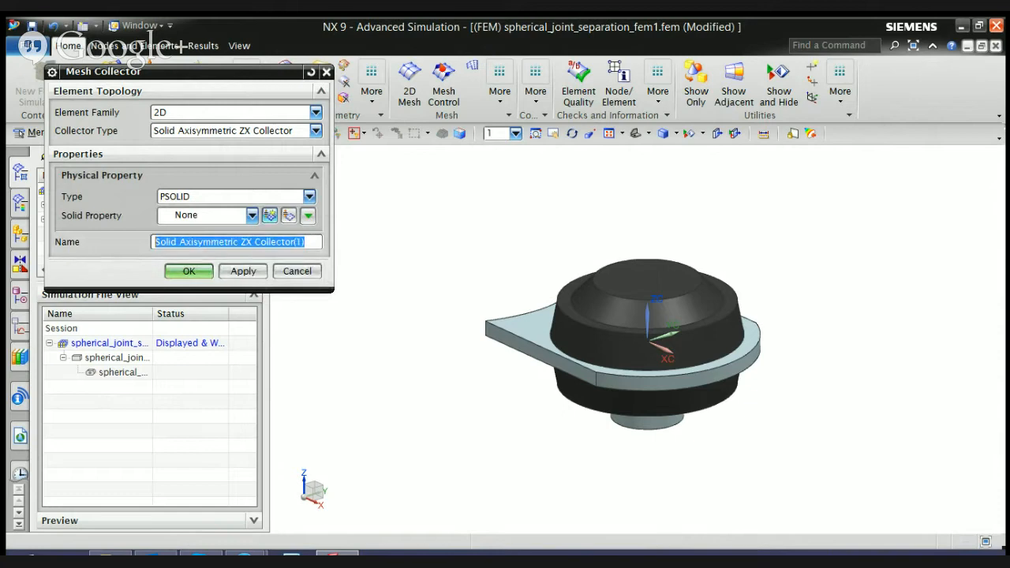
# - Create a PSOLID solid property for the collector and assign it the library material Nylon
pyautogui.click(269, 214)
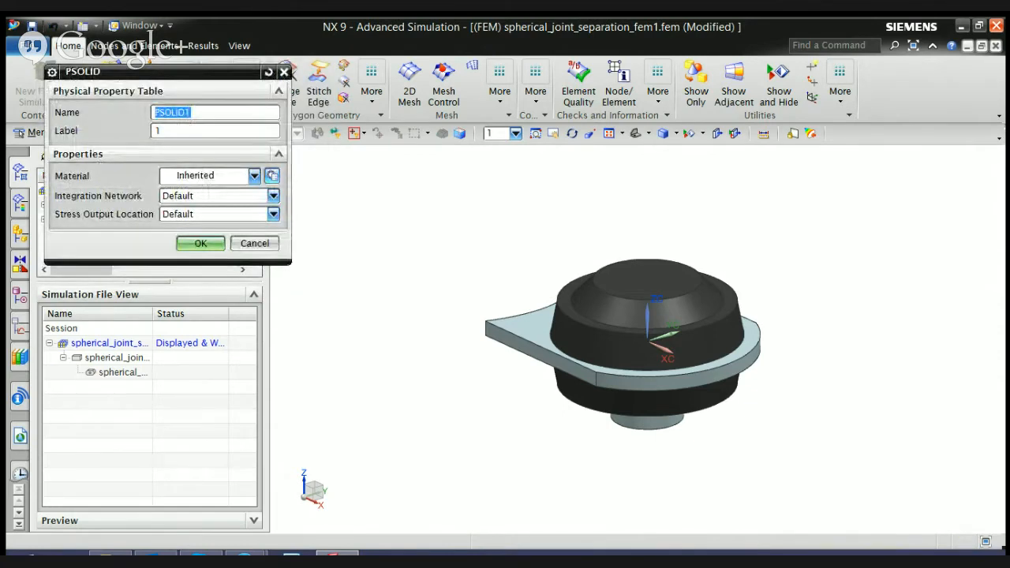
pyautogui.click(180, 243)
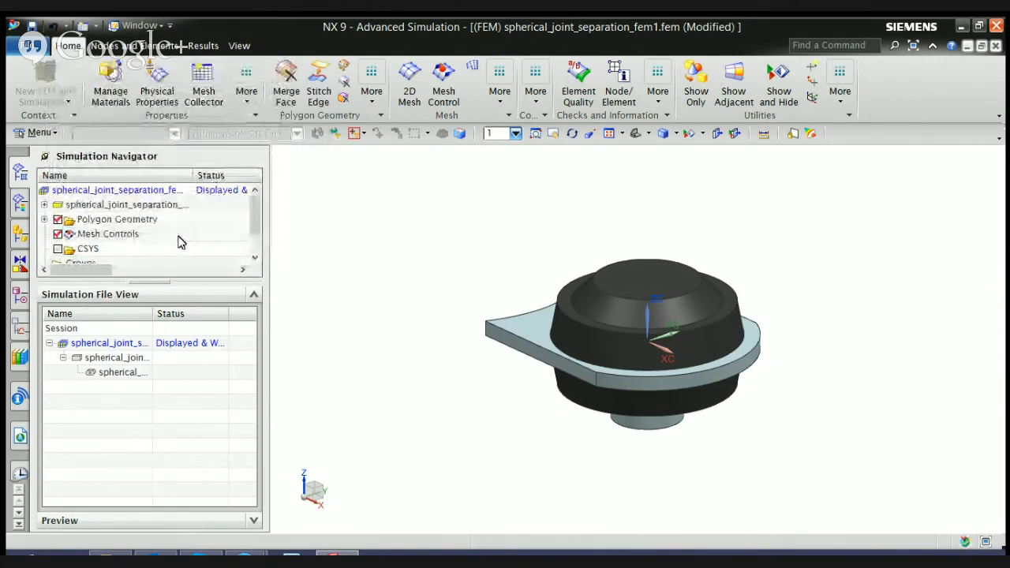
pyautogui.click(111, 83)
pyautogui.scroll(-4, 395, 268)
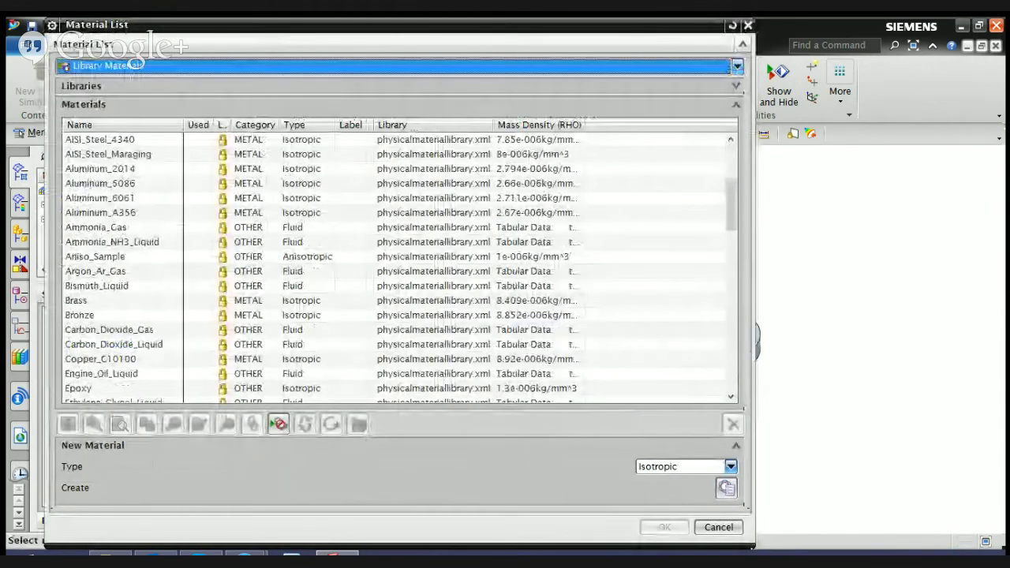
pyautogui.scroll(-5, 395, 268)
pyautogui.scroll(-13, 394, 268)
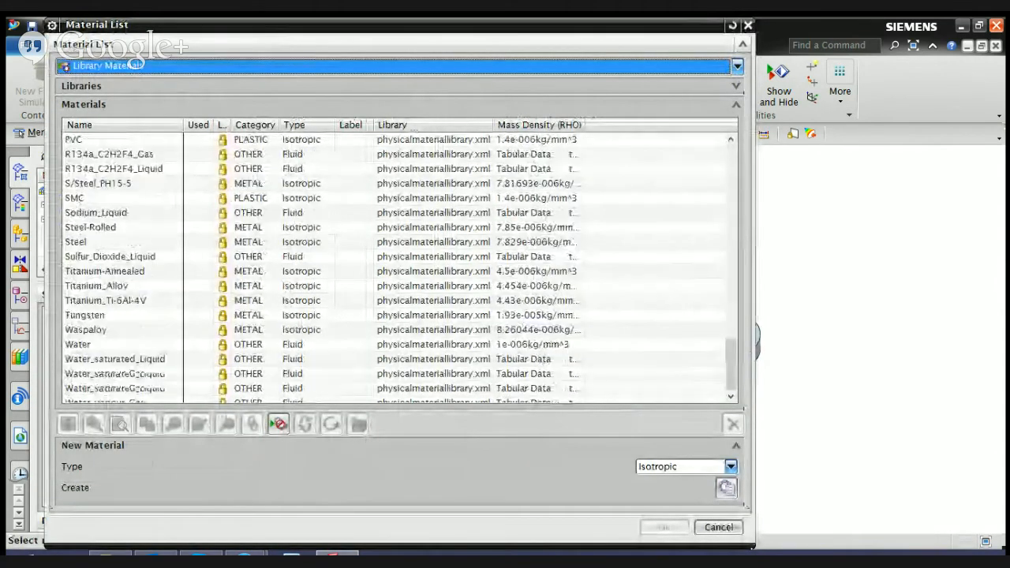
pyautogui.scroll(1, 395, 268)
pyautogui.scroll(2, 395, 269)
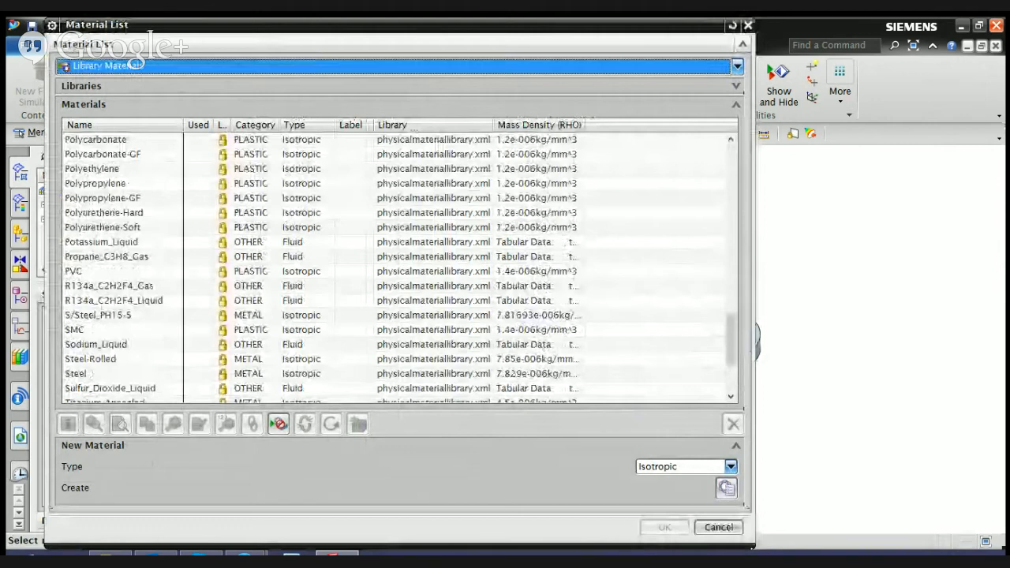
pyautogui.scroll(4, 394, 268)
pyautogui.click(79, 227)
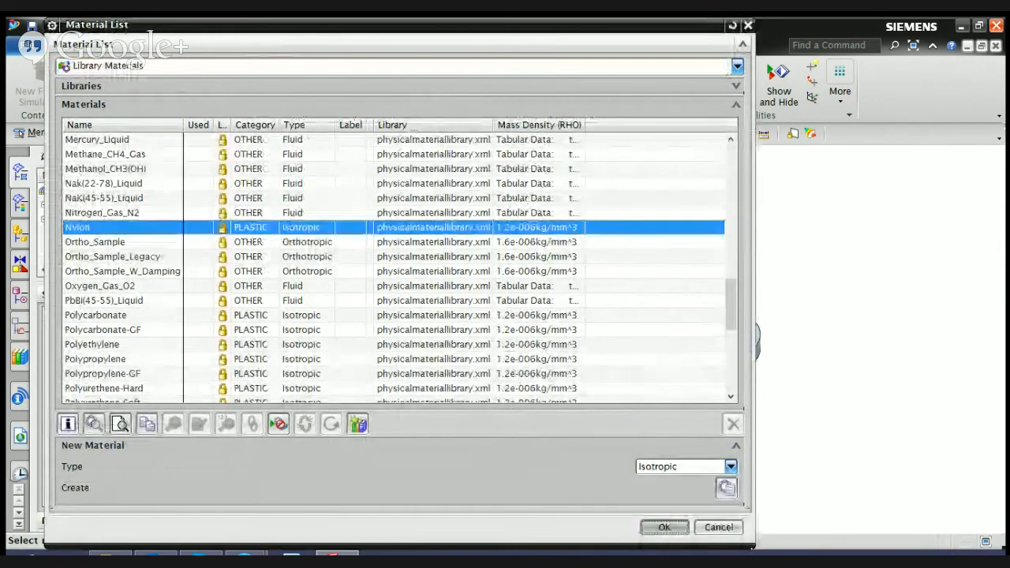
pyautogui.click(664, 527)
pyautogui.click(200, 196)
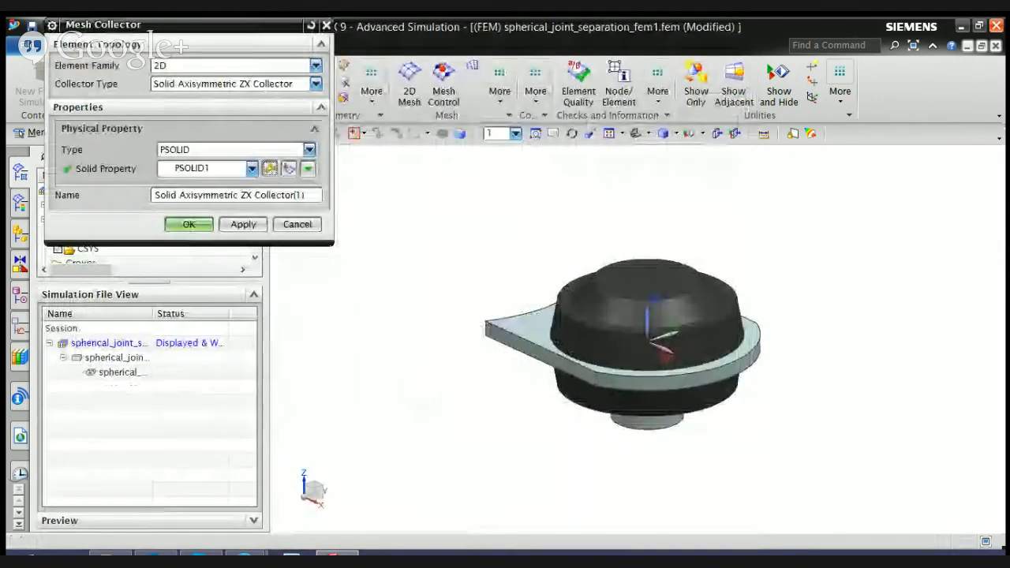
# - Name the mesh collector Nylon and apply it, keeping the collector definition open
pyautogui.moveTo(309, 195); pyautogui.dragTo(28, 216)
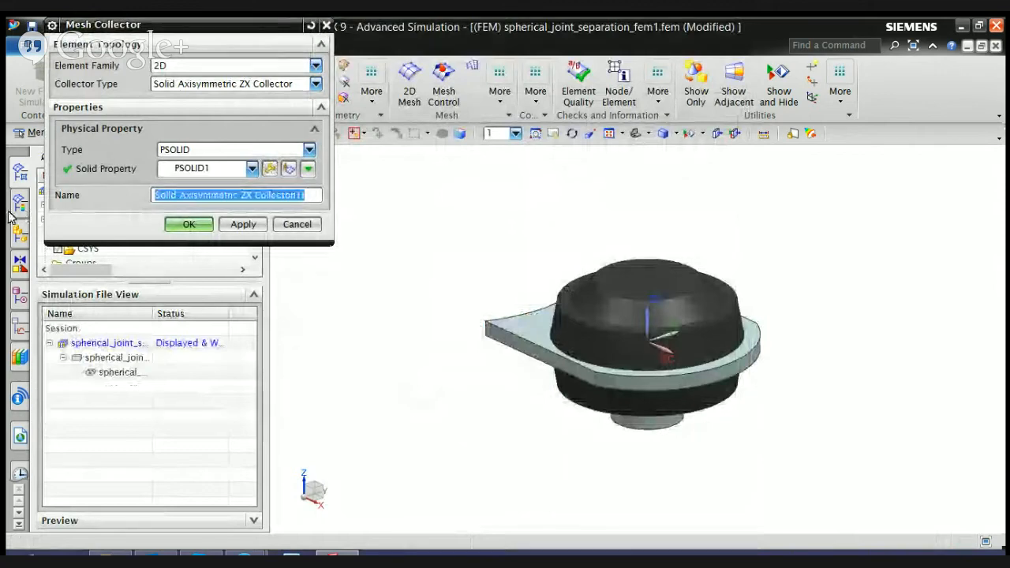
pyautogui.write('Nylnon')
pyautogui.press('BackSpace')
pyautogui.press('BackSpace')
pyautogui.press('BackSpace')
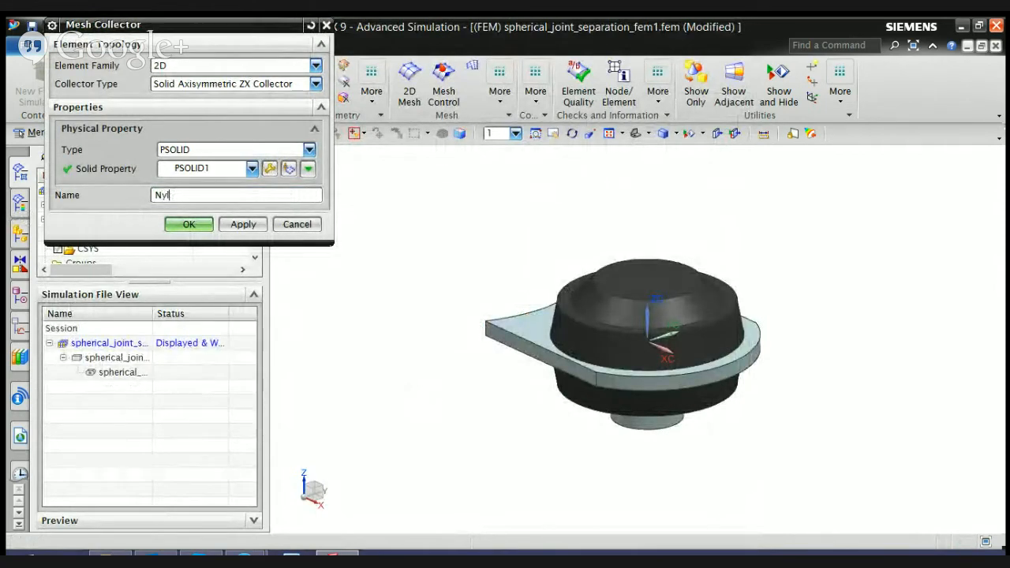
pyautogui.write('on')
pyautogui.click(243, 225)
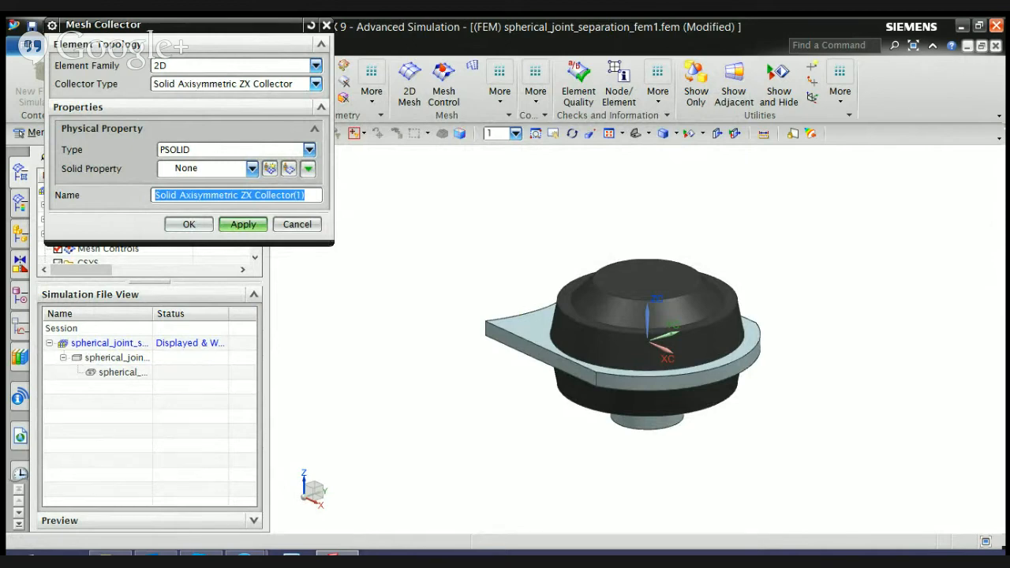
# - Create a second PSOLID solid property for the new mesh collector and assign it the library material Steel
pyautogui.click(270, 168)
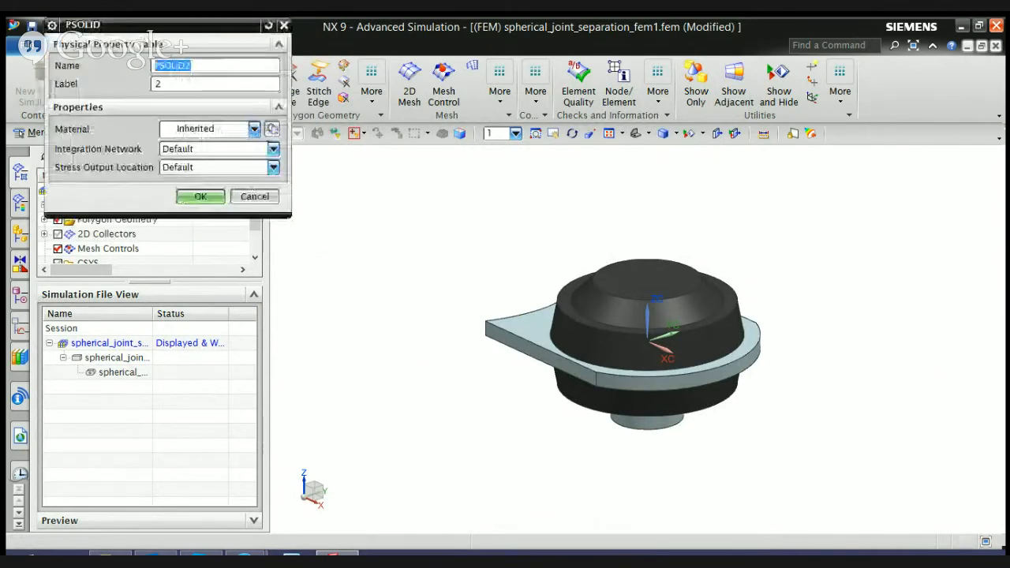
pyautogui.click(271, 128)
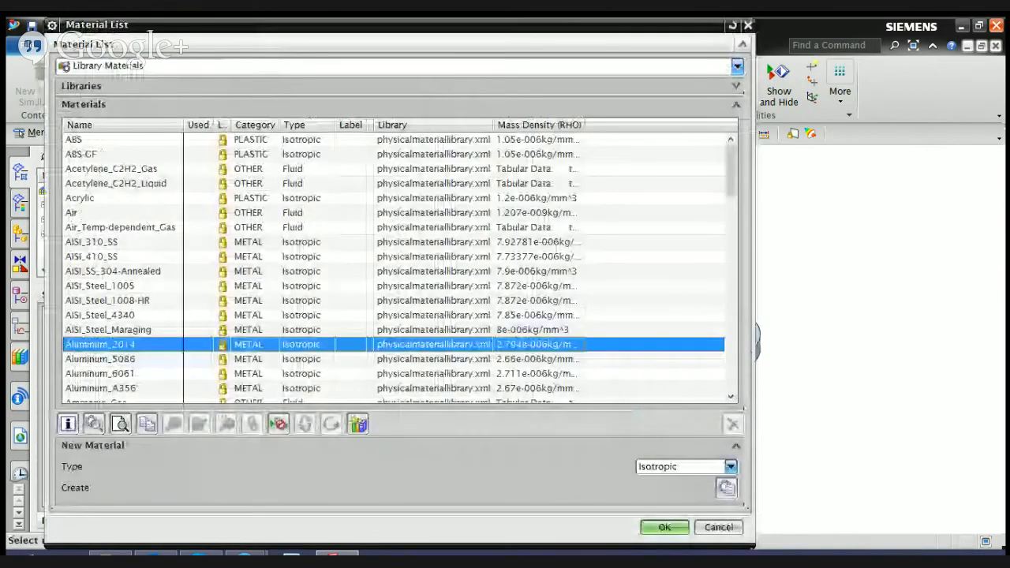
pyautogui.scroll(-20, 394, 269)
pyautogui.scroll(-3, 394, 268)
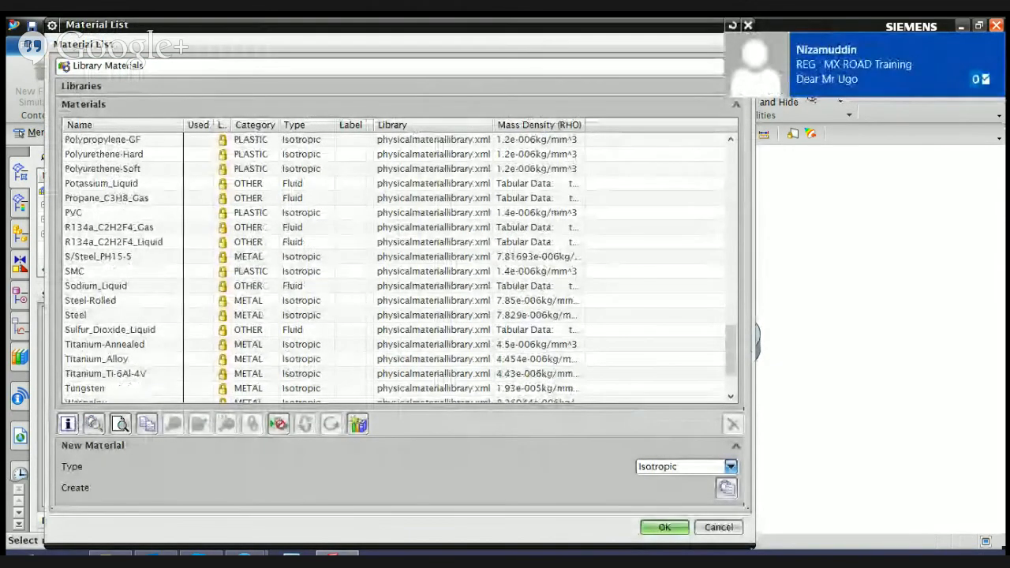
pyautogui.click(76, 315)
pyautogui.click(664, 527)
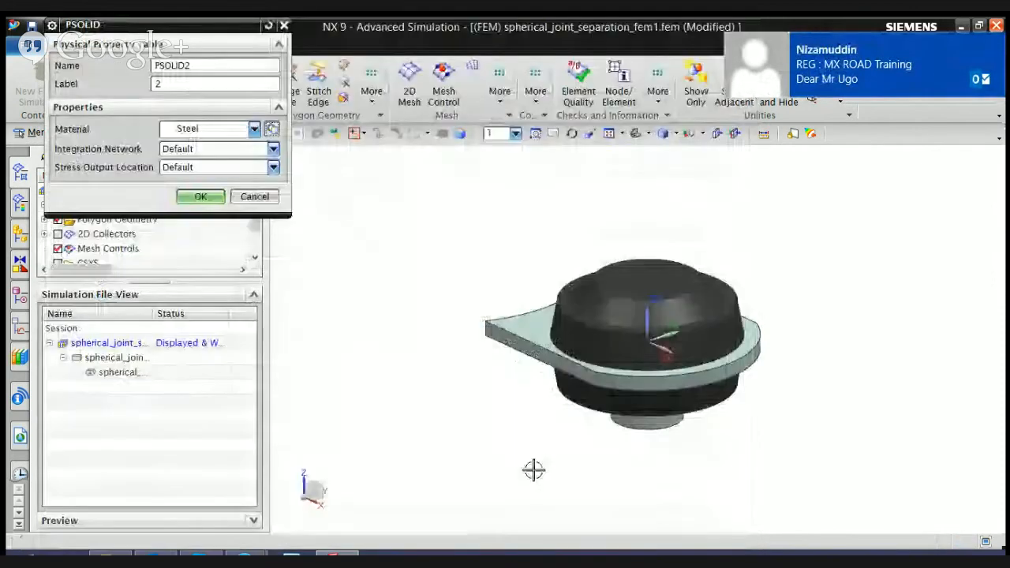
pyautogui.click(200, 197)
# - Name the mesh collector Steel and finish its creation, closing the collector definition
pyautogui.tripleClick(199, 195)
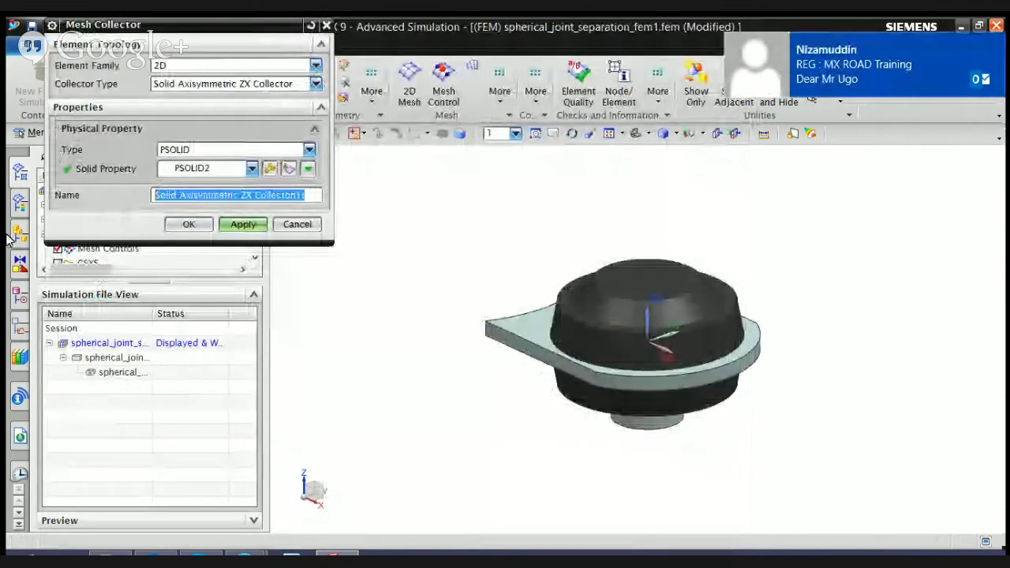
pyautogui.write('Steel')
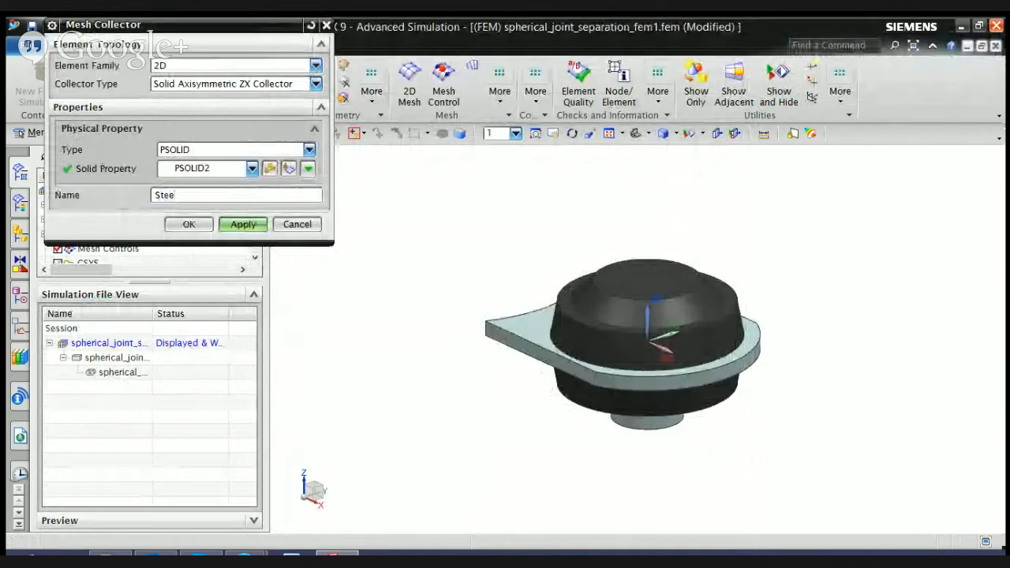
pyautogui.press('Tab')
pyautogui.click(204, 226)
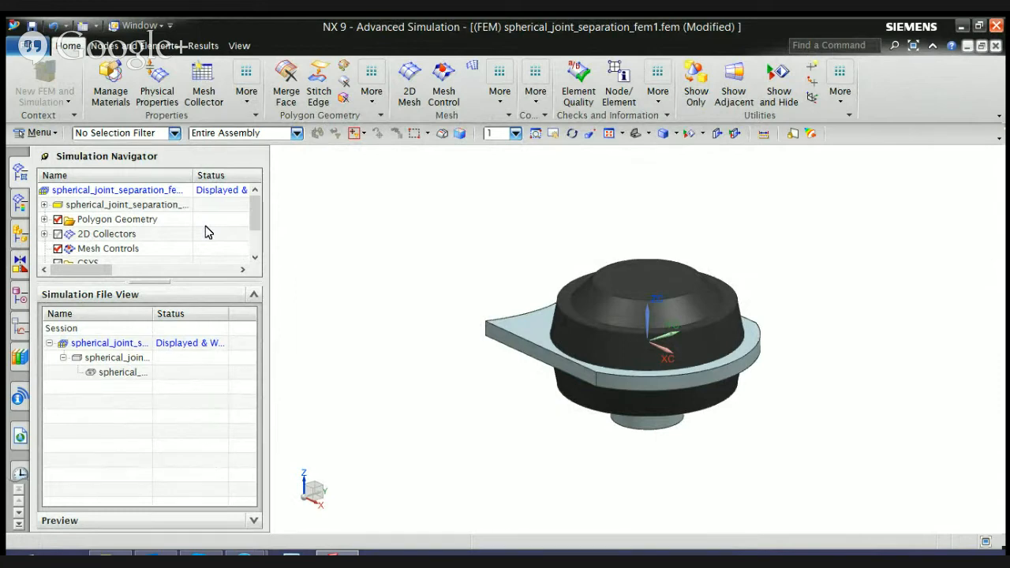
# - Open the idealized part spherical_joint_separation_fem1_i as the displayed part, dismissing the promotion warning
pyautogui.click(135, 358)
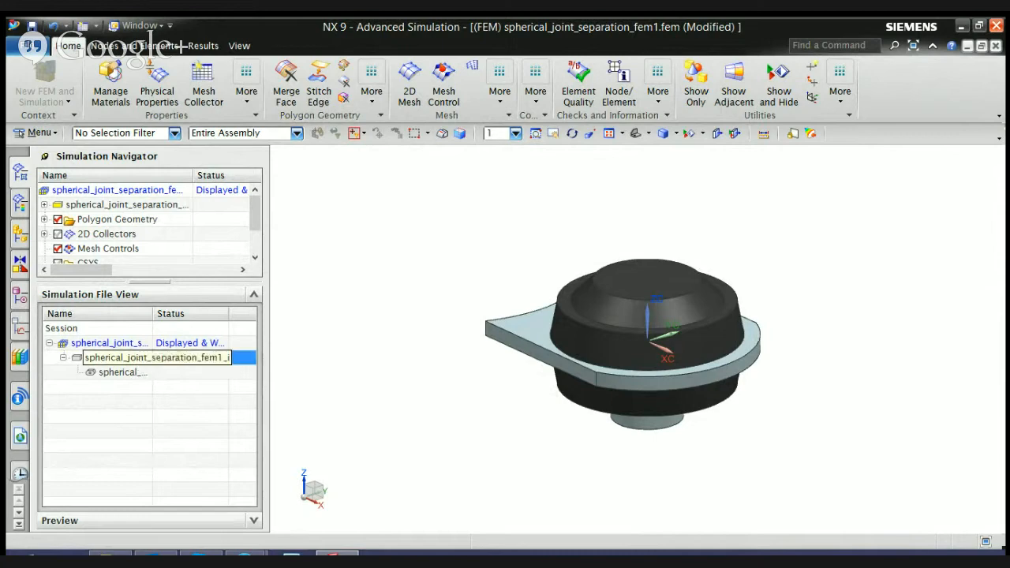
pyautogui.doubleClick(120, 360)
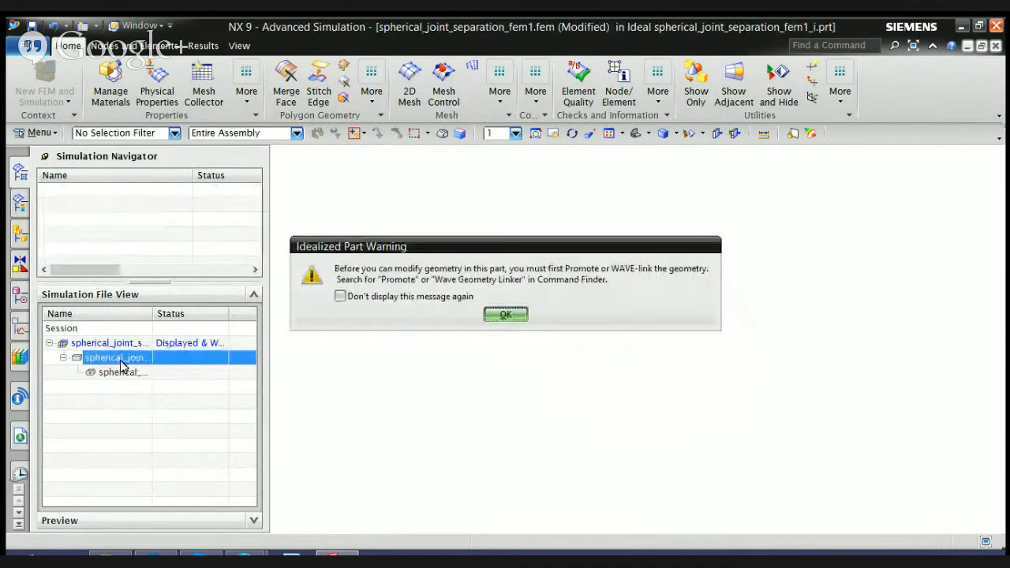
pyautogui.click(498, 315)
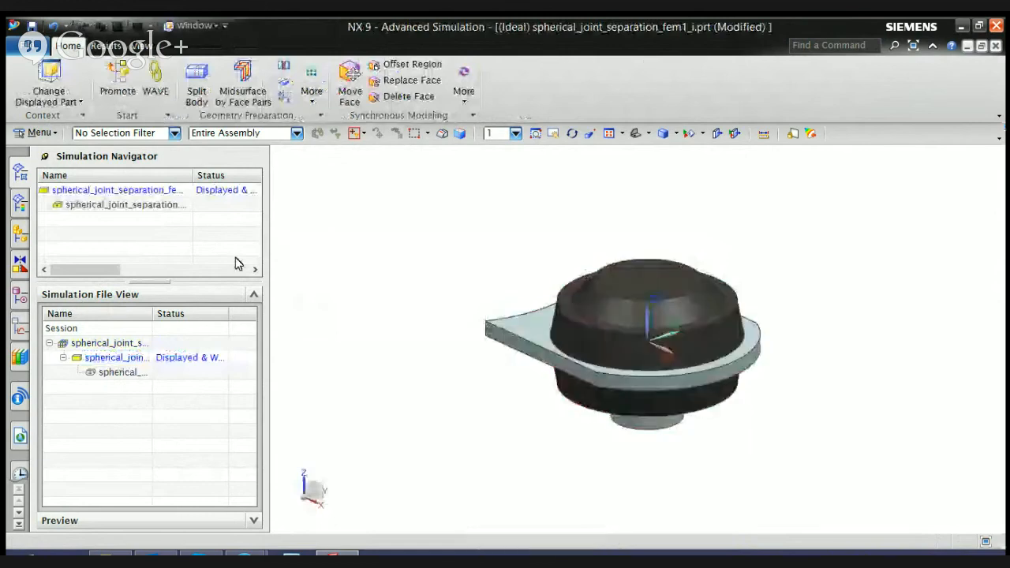
# - Promote all three bodies of the spherical joint into the idealized part
pyautogui.click(118, 75)
pyautogui.moveTo(405, 198); pyautogui.dragTo(825, 473)
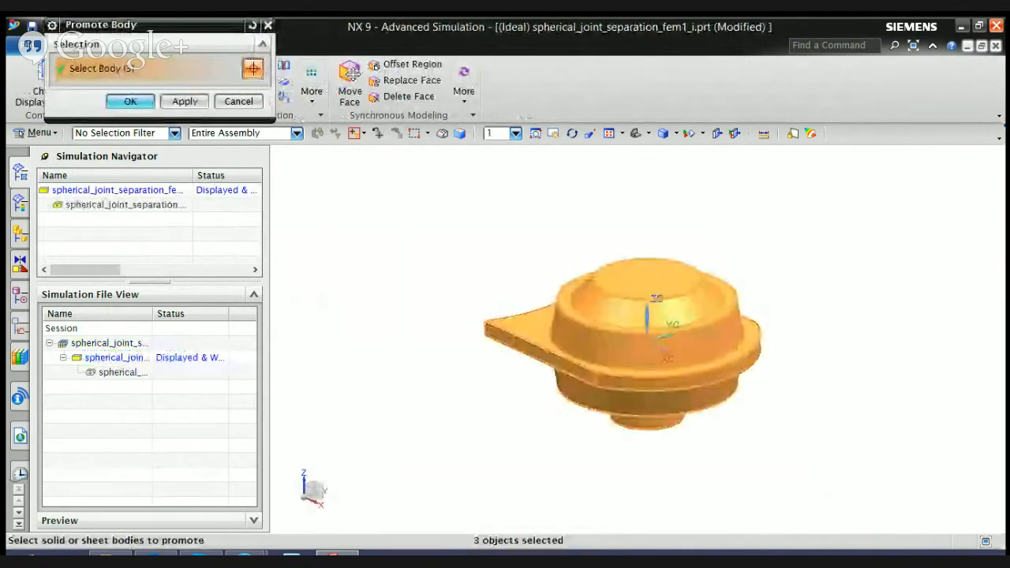
pyautogui.click(130, 101)
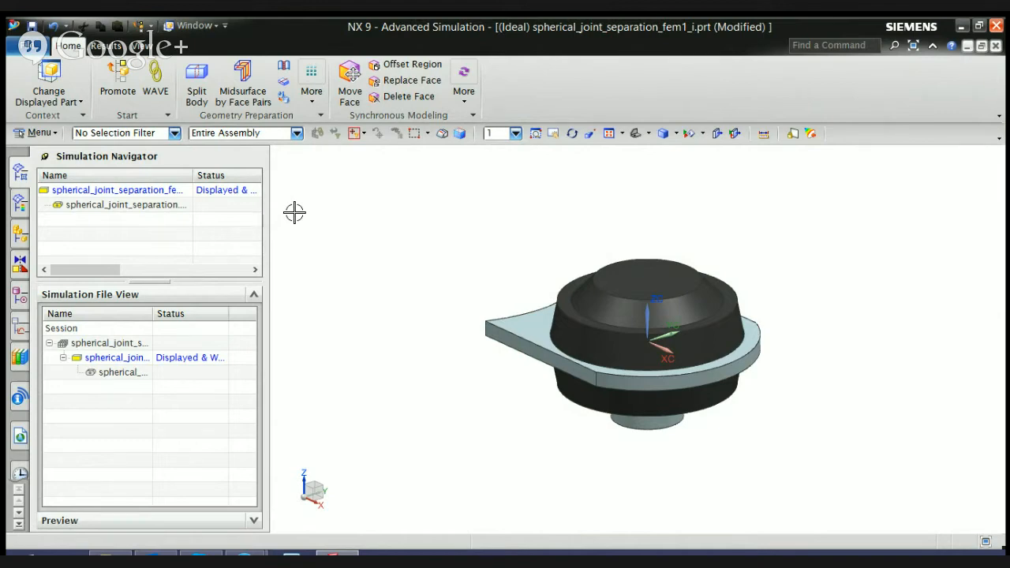
# - Split the three promoted bodies with a new XC-constant plane through the origin
pyautogui.click(197, 79)
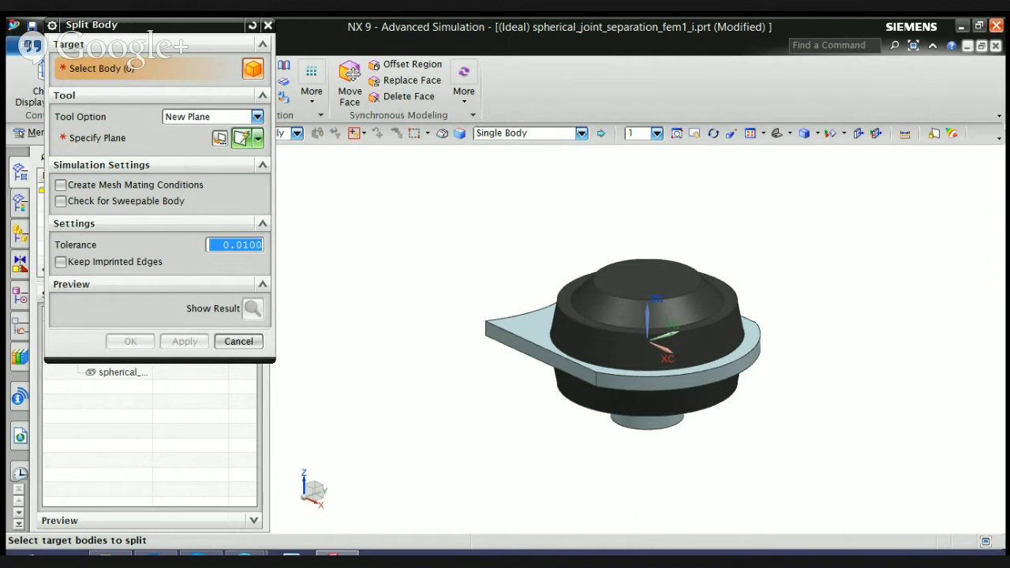
pyautogui.click(257, 117)
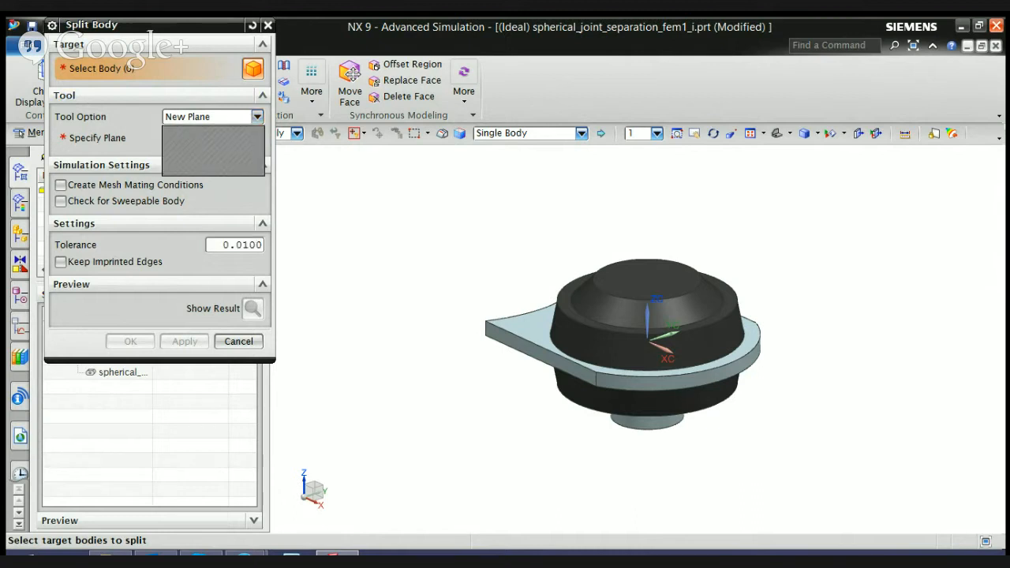
pyautogui.click(237, 144)
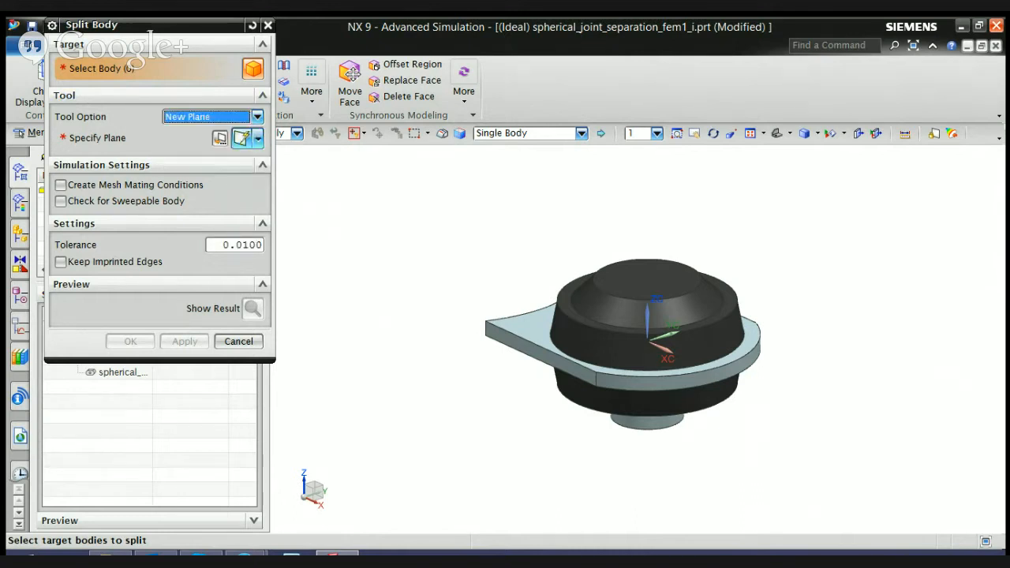
pyautogui.click(258, 138)
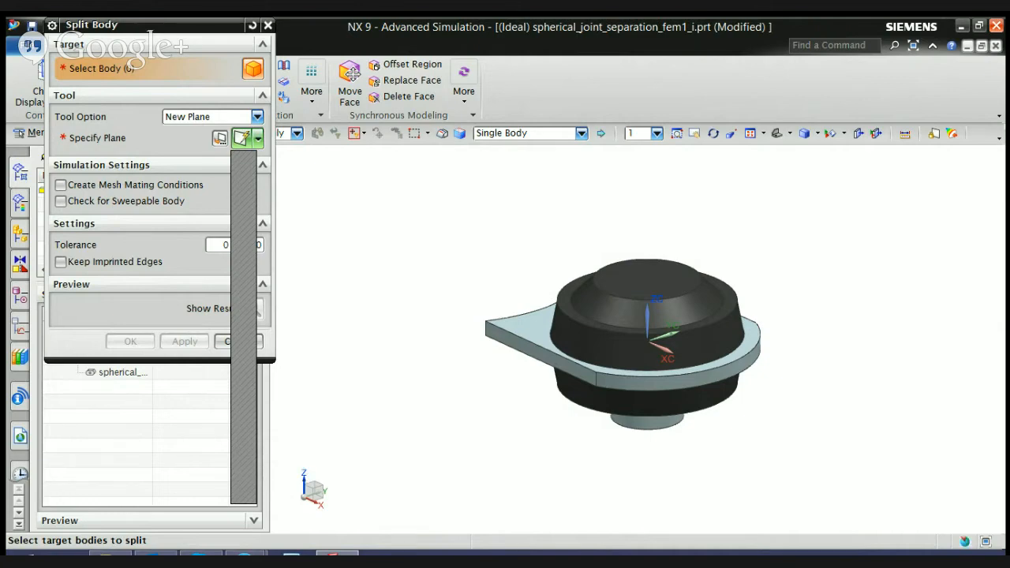
pyautogui.click(243, 448)
pyautogui.click(258, 139)
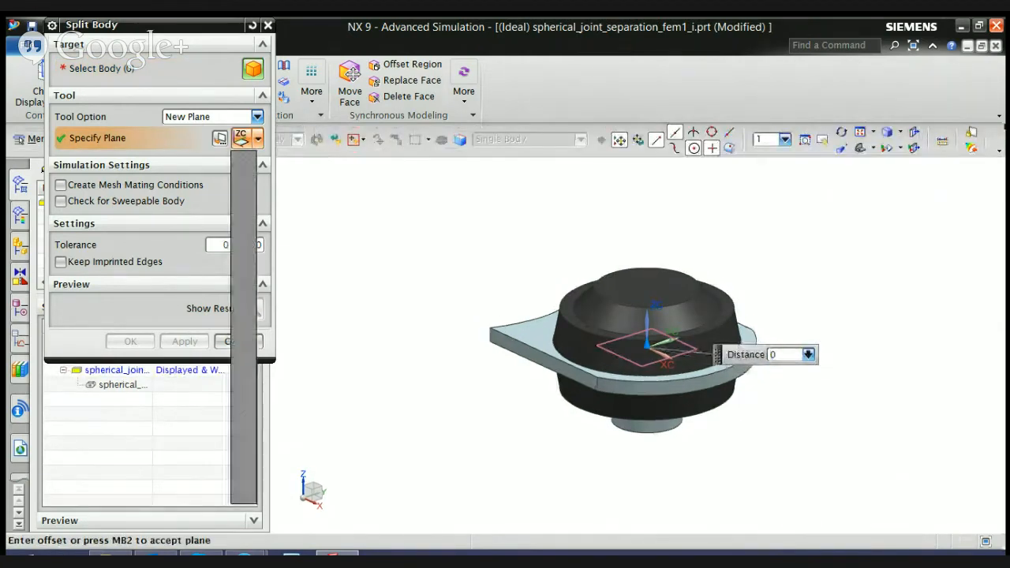
pyautogui.click(253, 401)
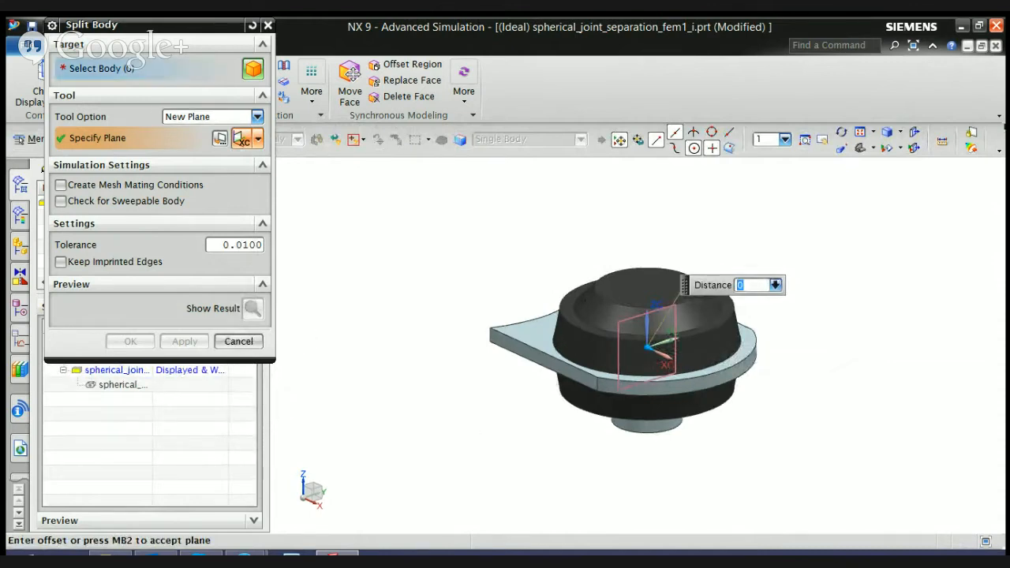
pyautogui.click(132, 70)
pyautogui.moveTo(484, 184); pyautogui.dragTo(799, 466)
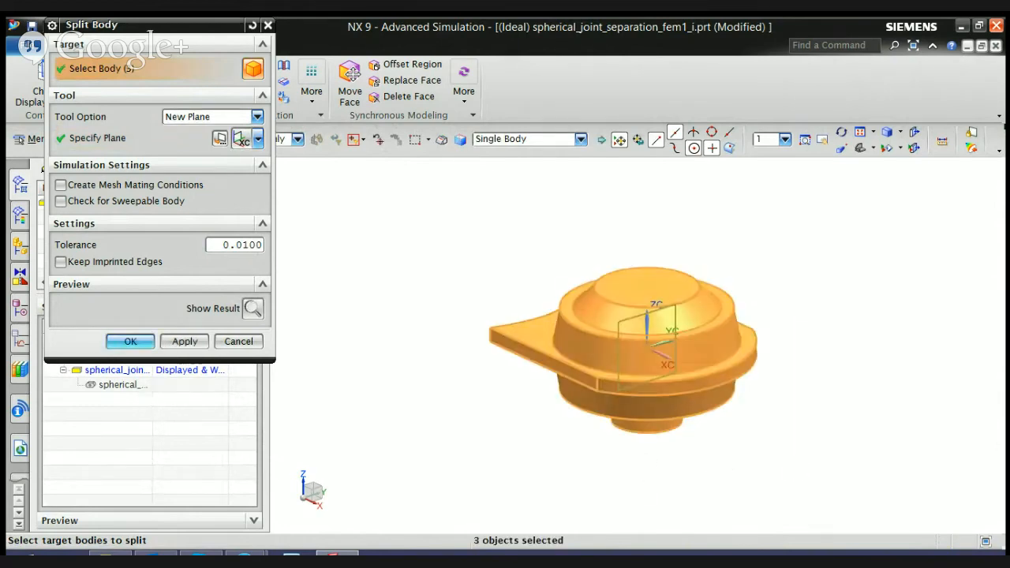
pyautogui.middleClick(352, 381)
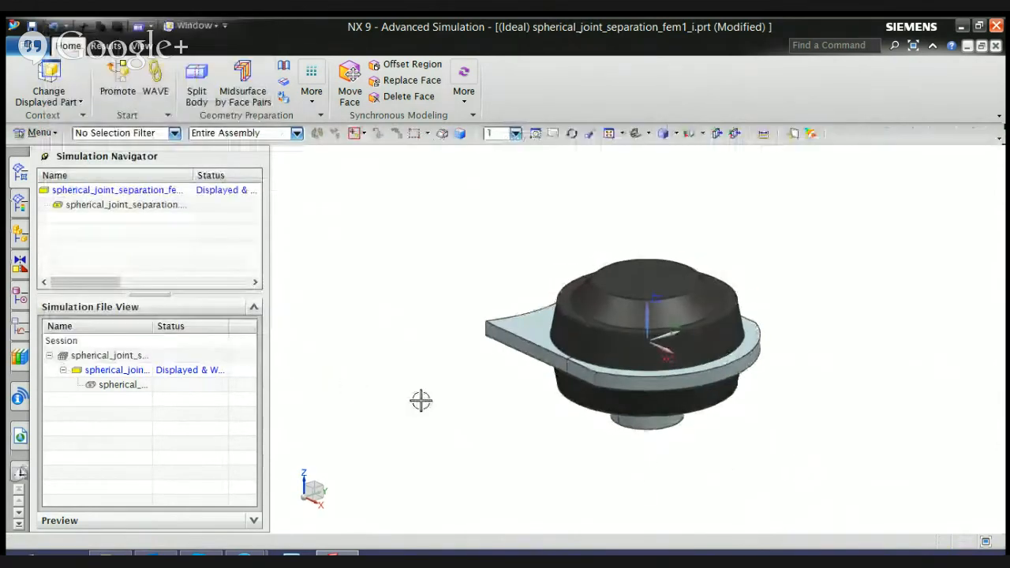
pyautogui.moveTo(421, 401); pyautogui.dragTo(424, 426, button='middle')
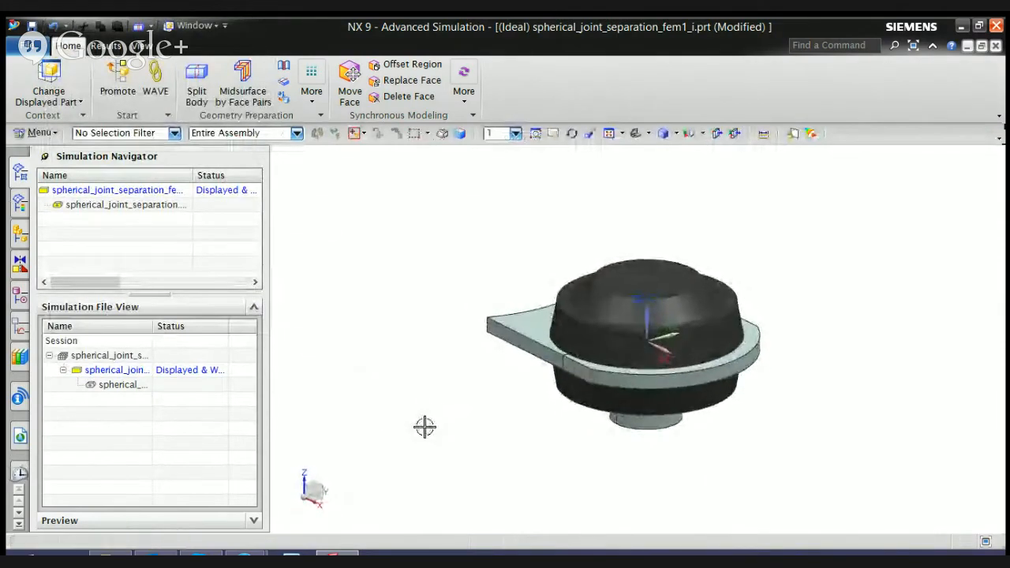
# - Split all six resulting bodies with a new YC-constant plane through the origin
pyautogui.click(195, 86)
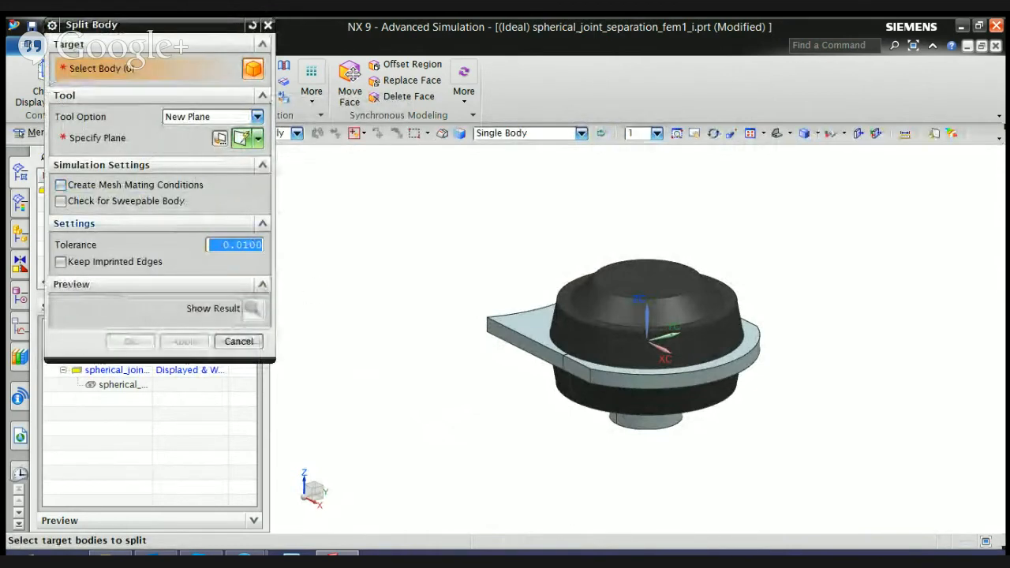
pyautogui.click(258, 139)
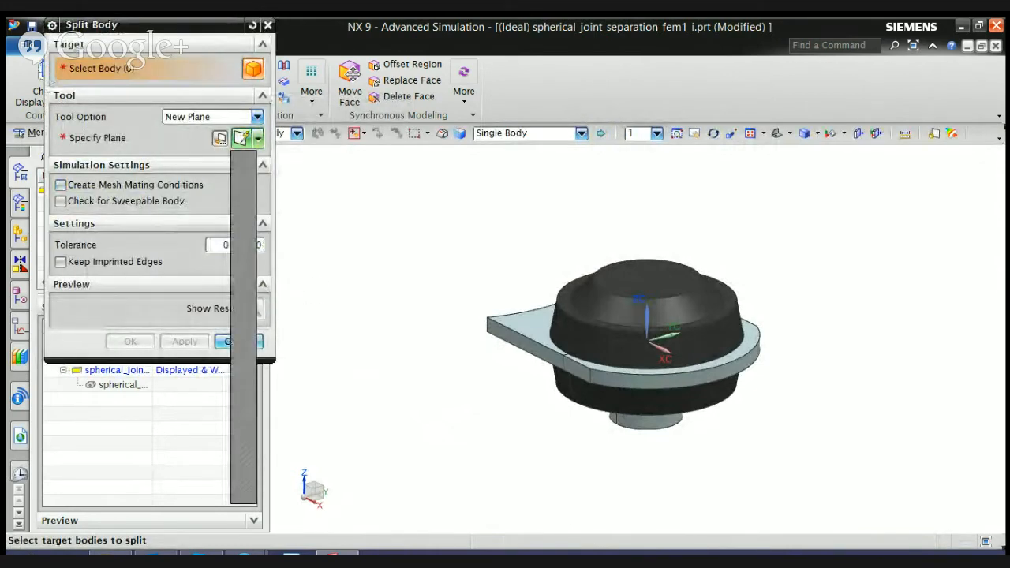
pyautogui.click(244, 429)
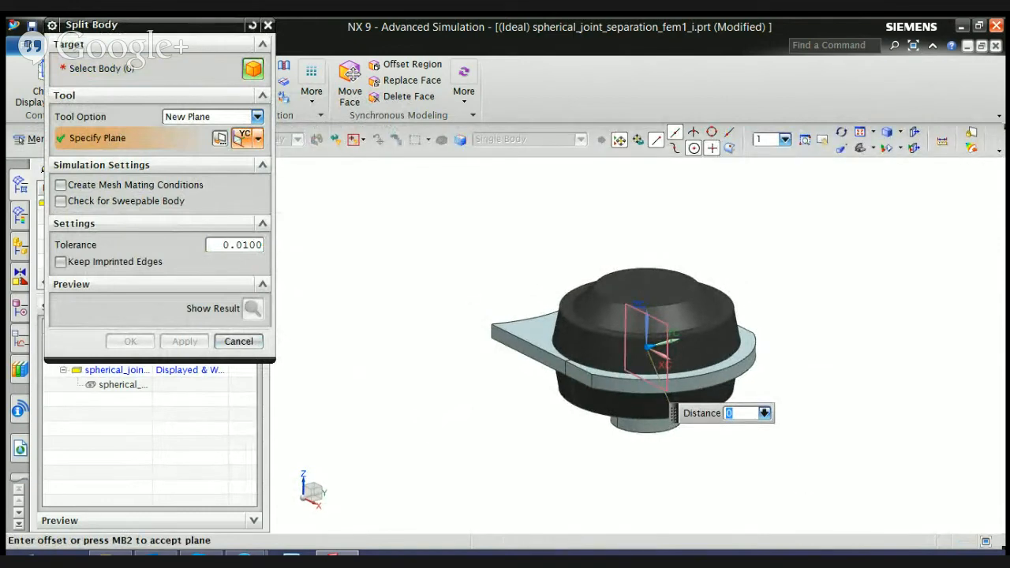
pyautogui.click(118, 68)
pyautogui.moveTo(446, 191); pyautogui.dragTo(843, 514)
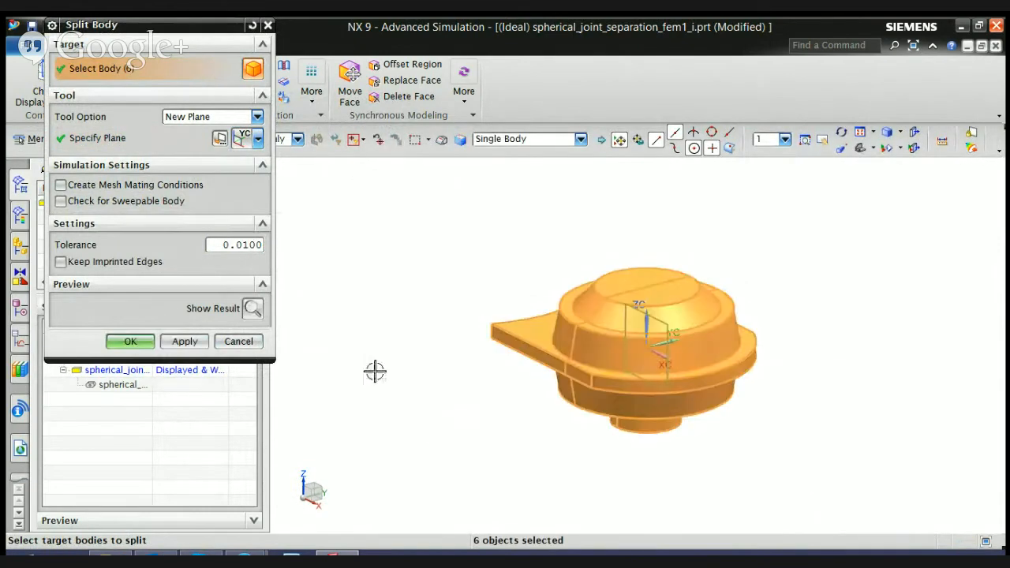
pyautogui.click(130, 342)
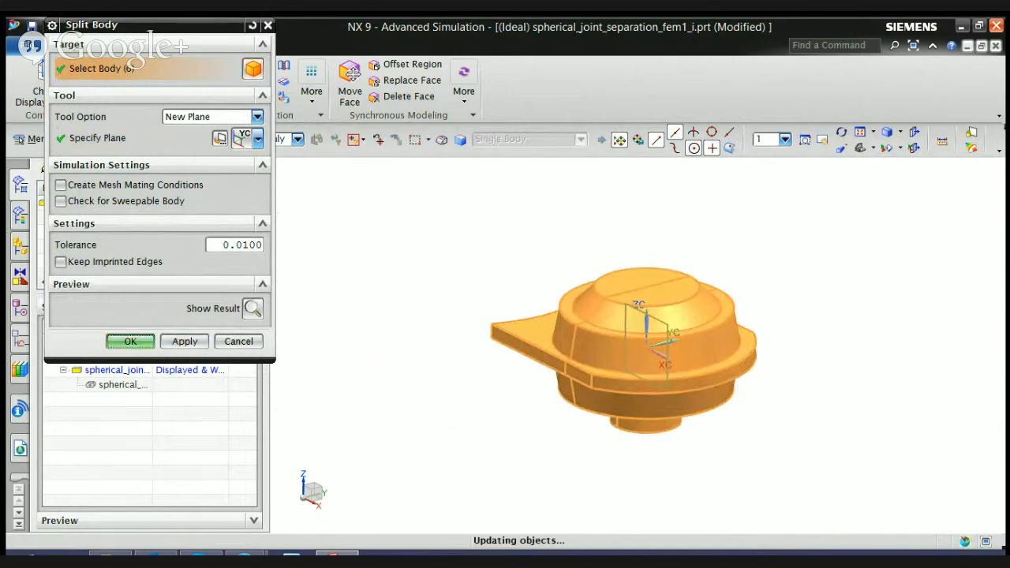
pyautogui.moveTo(412, 379)
pyautogui.mouseDown(button='middle')
pyautogui.moveTo(394, 379)
pyautogui.moveTo(403, 382)
pyautogui.mouseUp(button='middle')
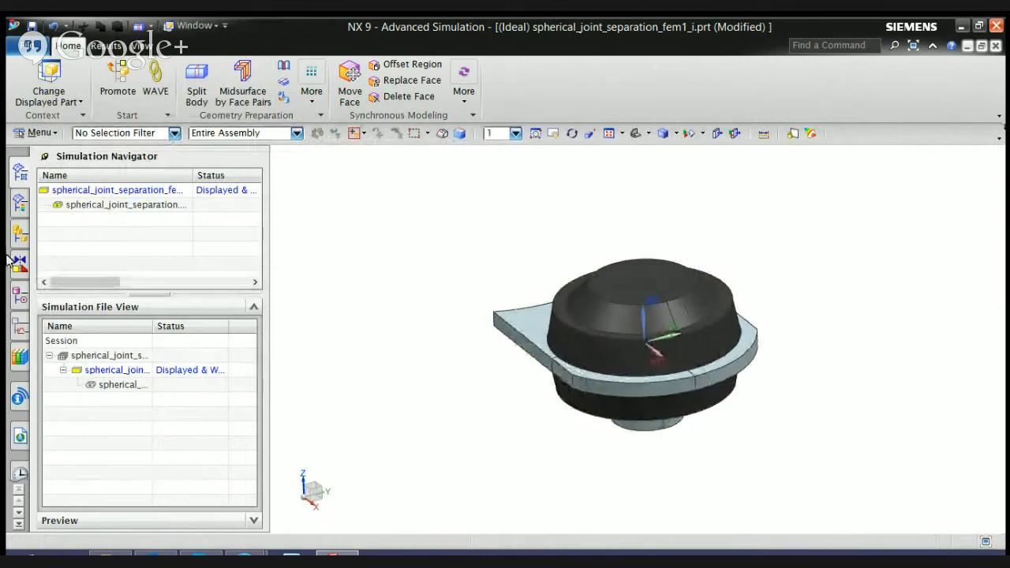
# - Switch the last Split Body feature in the idealized part's model history off and back on
pyautogui.click(20, 234)
pyautogui.click(21, 302)
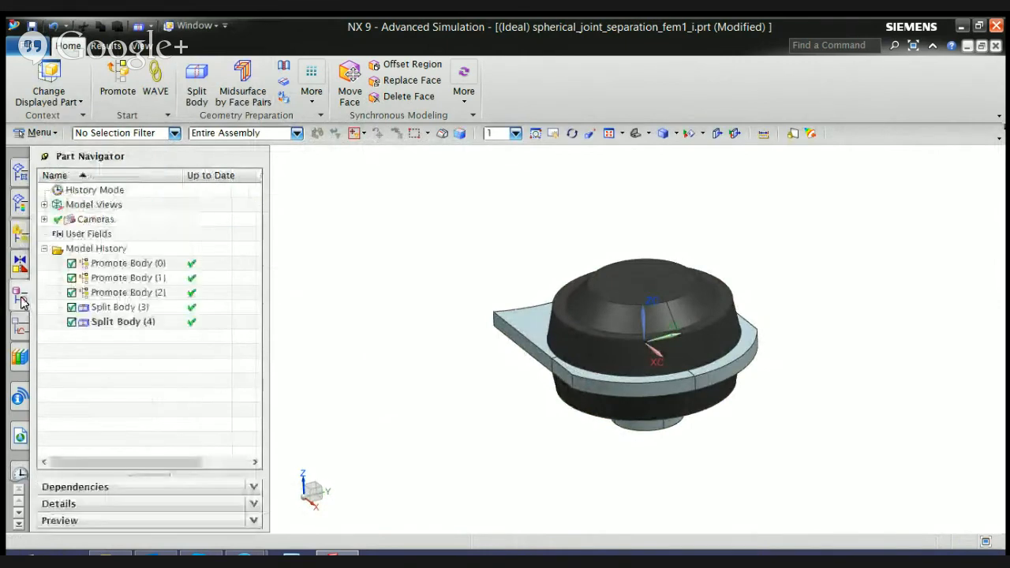
pyautogui.click(74, 324)
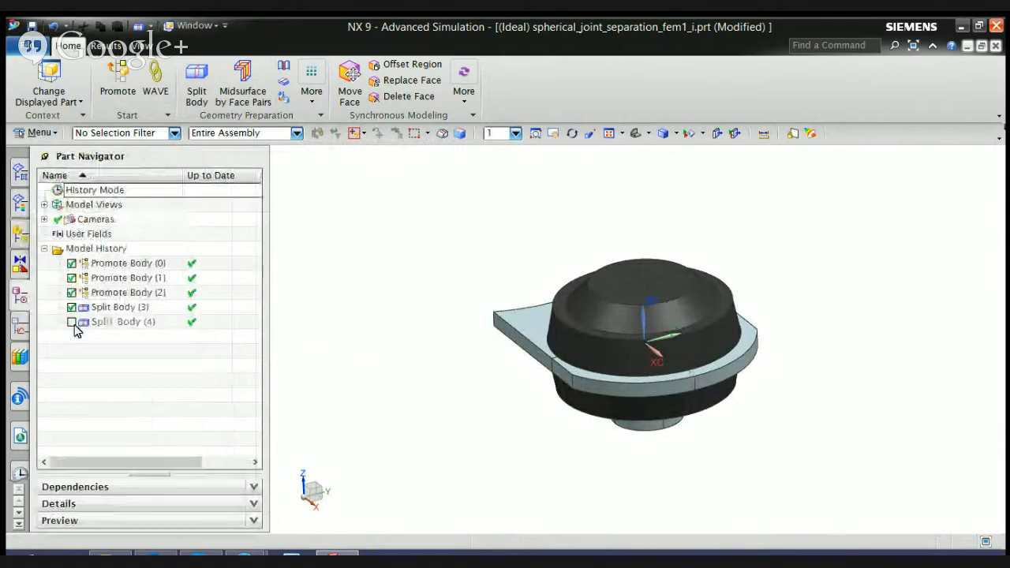
pyautogui.click(74, 324)
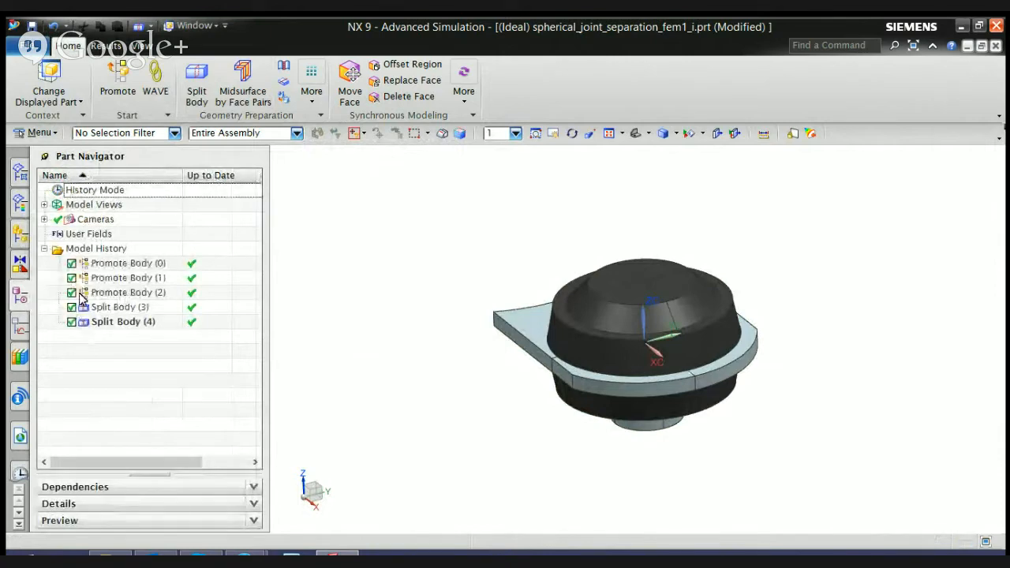
pyautogui.click(44, 220)
pyautogui.click(45, 219)
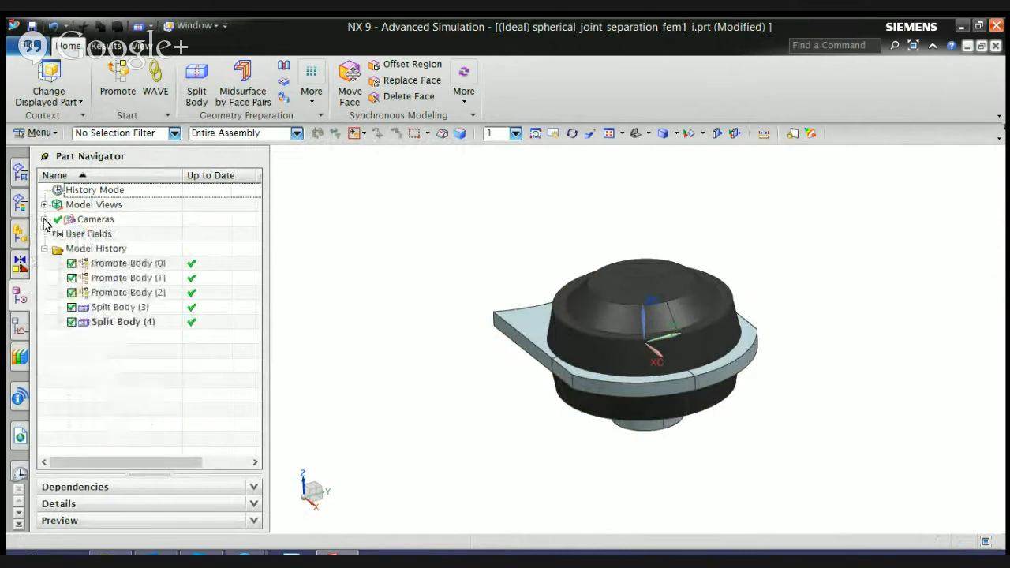
pyautogui.click(23, 326)
pyautogui.click(21, 296)
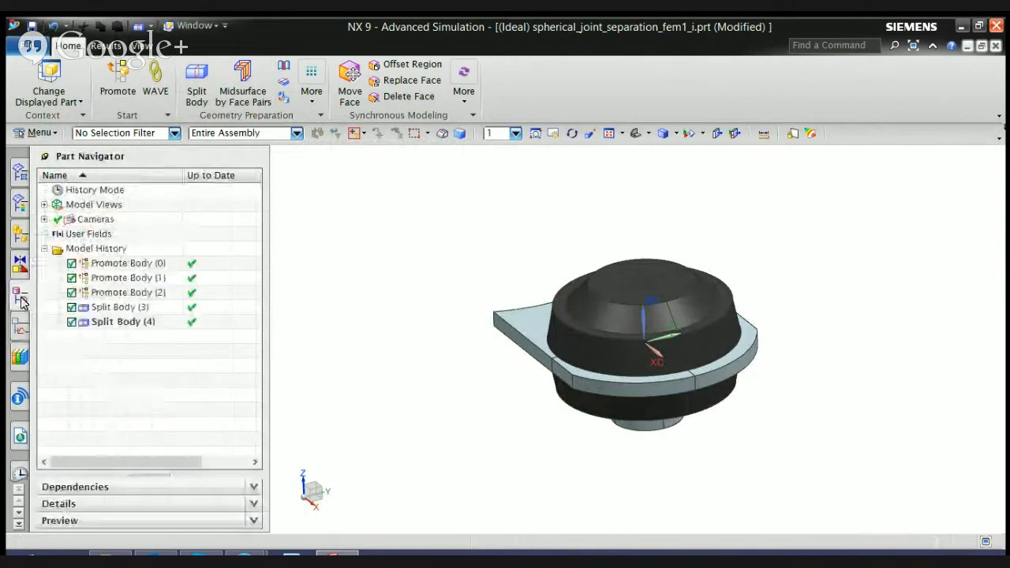
pyautogui.click(21, 235)
pyautogui.click(24, 204)
pyautogui.click(23, 174)
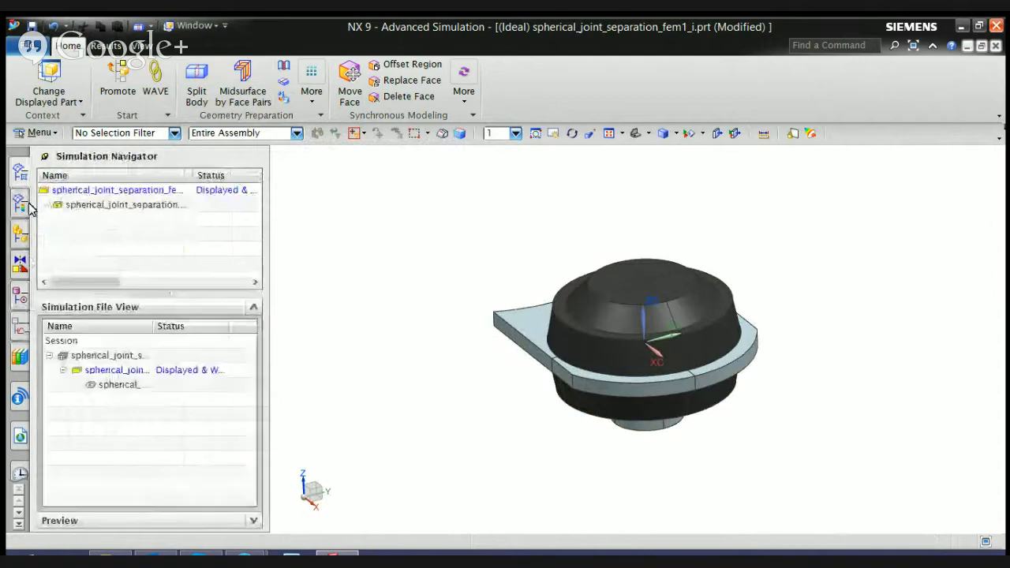
pyautogui.click(21, 298)
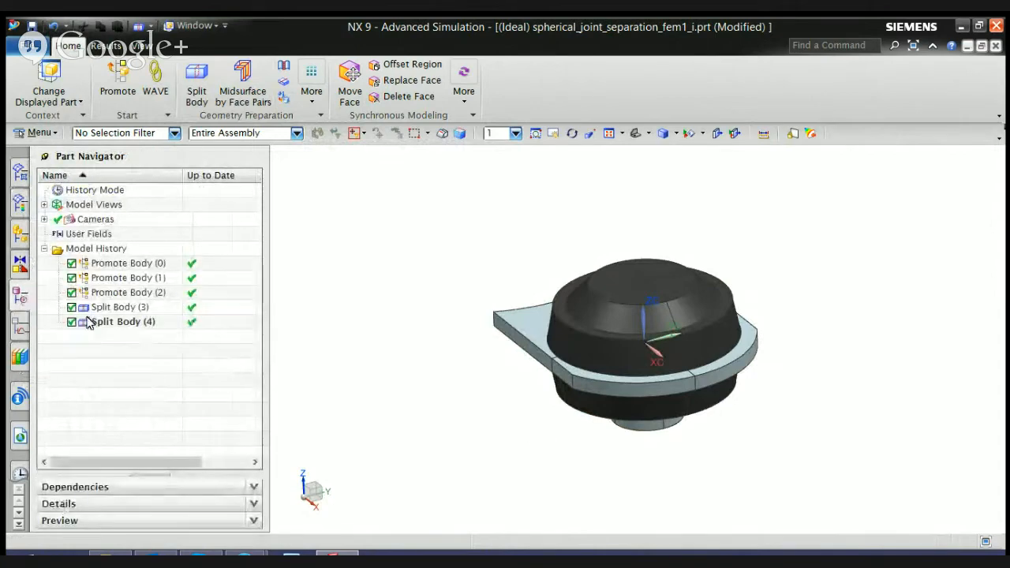
pyautogui.moveTo(534, 431); pyautogui.dragTo(404, 410, button='middle')
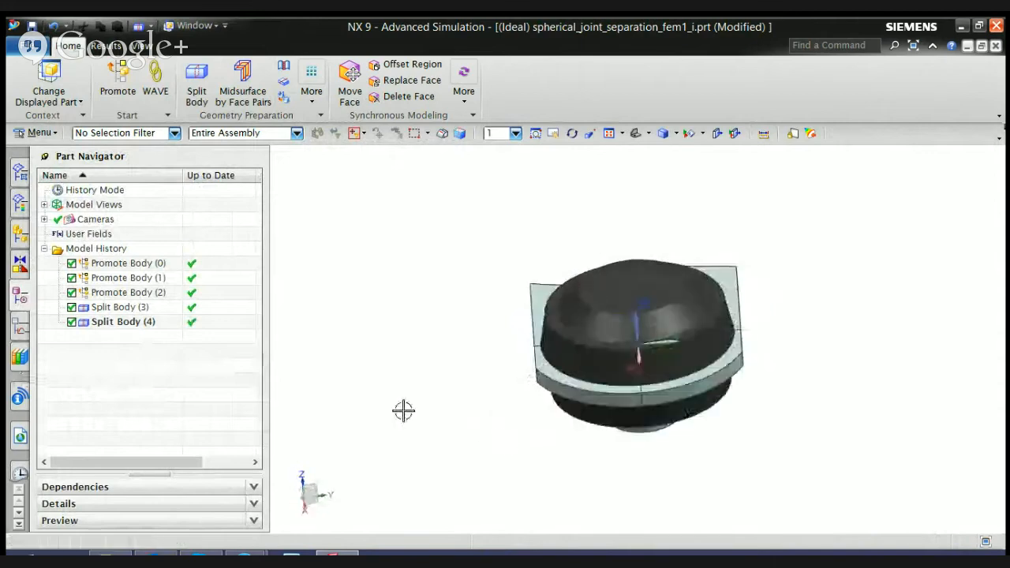
# - Suppress each of the two Split Body features in turn and restore both in the idealized part's model history
pyautogui.click(71, 293)
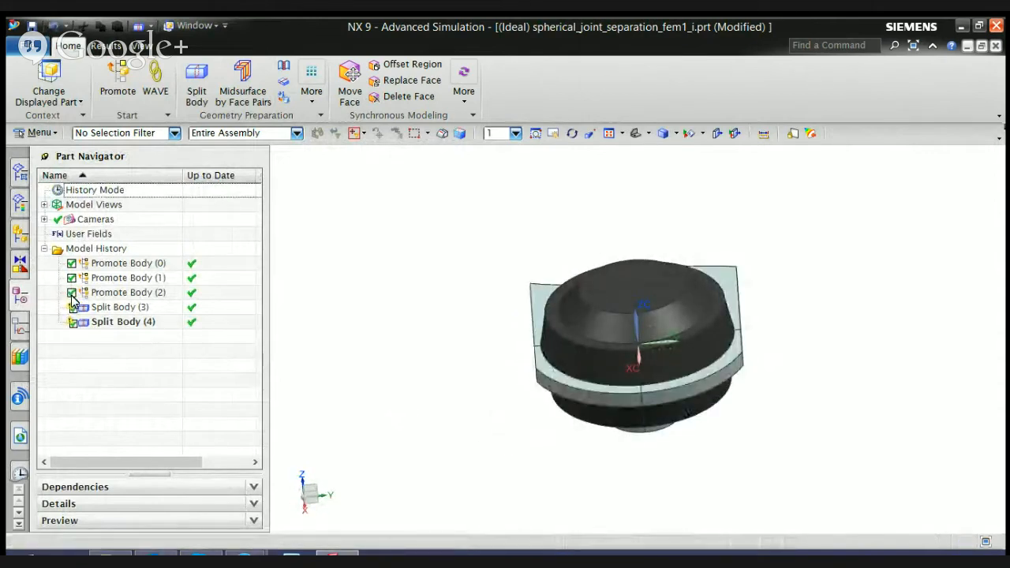
pyautogui.click(72, 307)
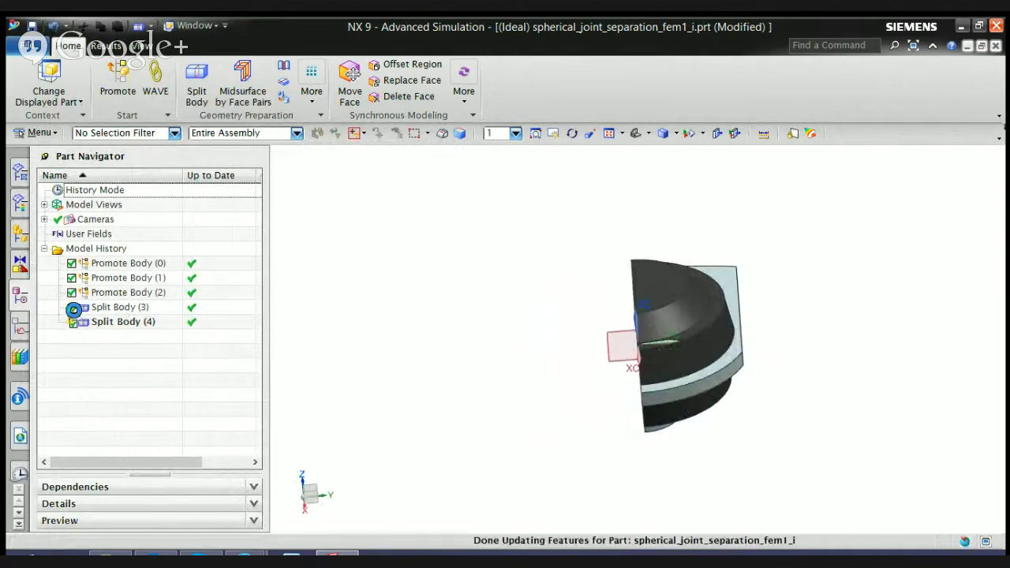
pyautogui.click(73, 324)
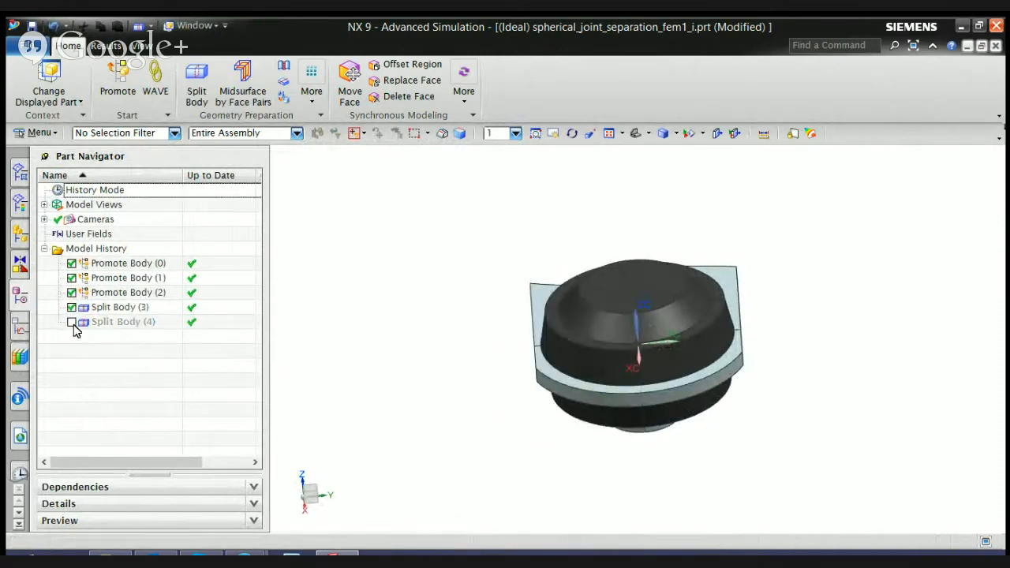
pyautogui.click(73, 323)
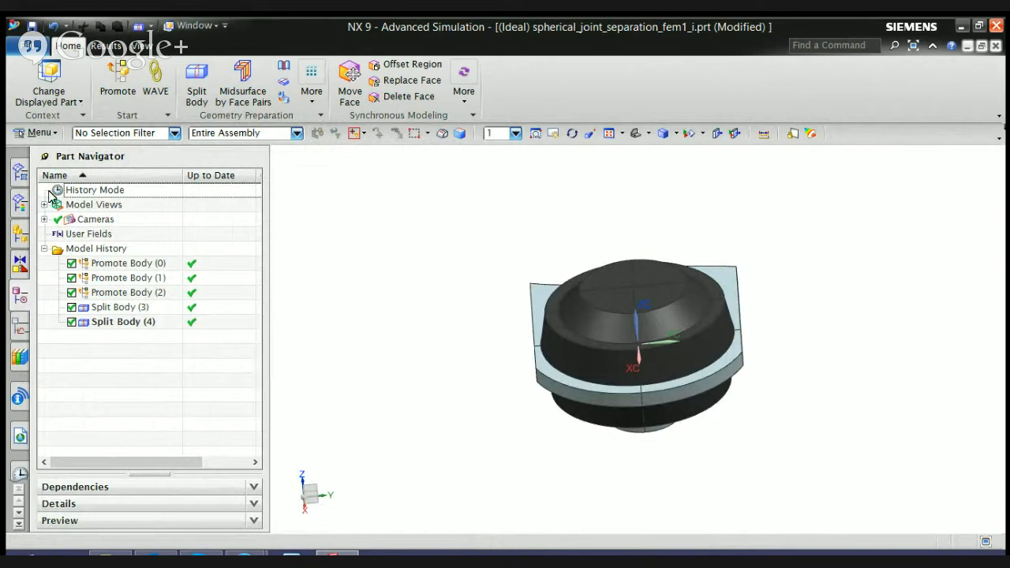
# - Make the spherical_joint_separation_fem1 FEM the displayed part and close the polygon body update log
pyautogui.click(21, 267)
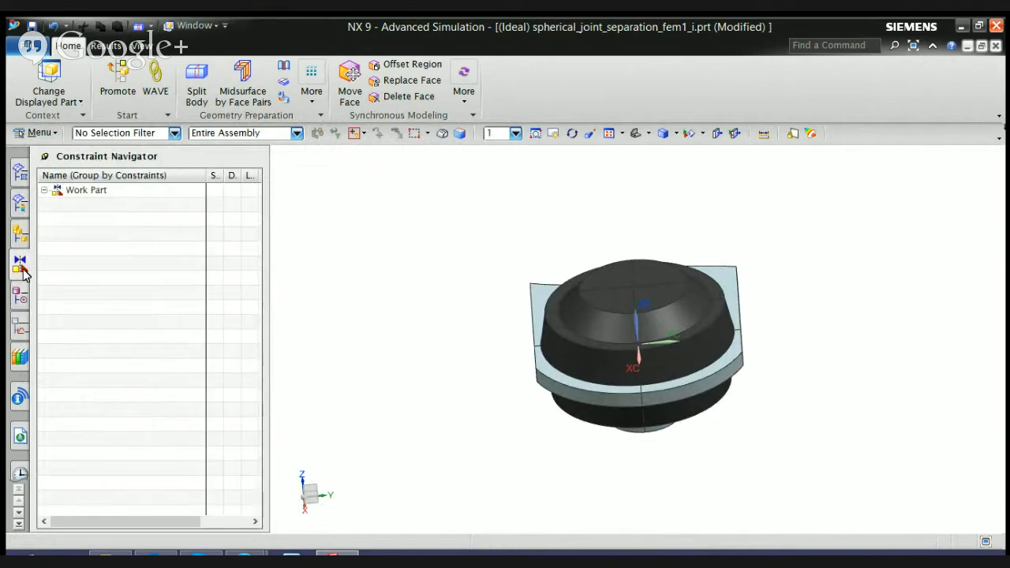
pyautogui.click(21, 329)
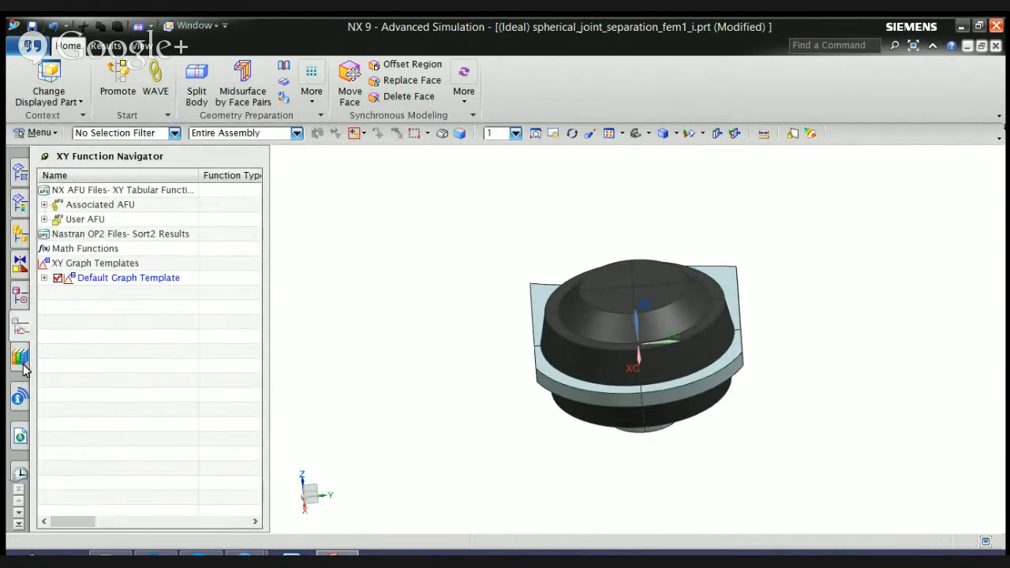
pyautogui.click(20, 176)
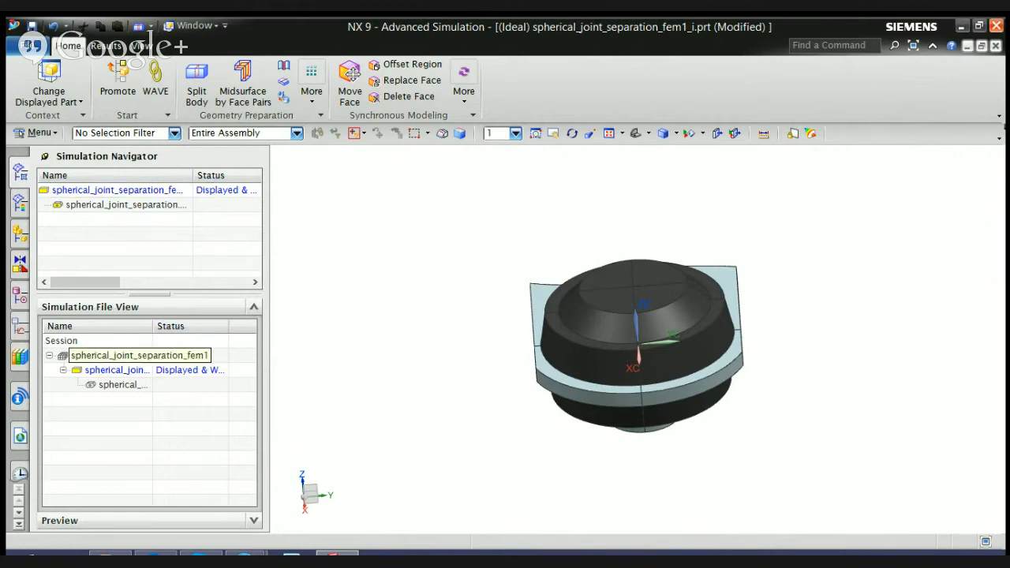
pyautogui.doubleClick(167, 357)
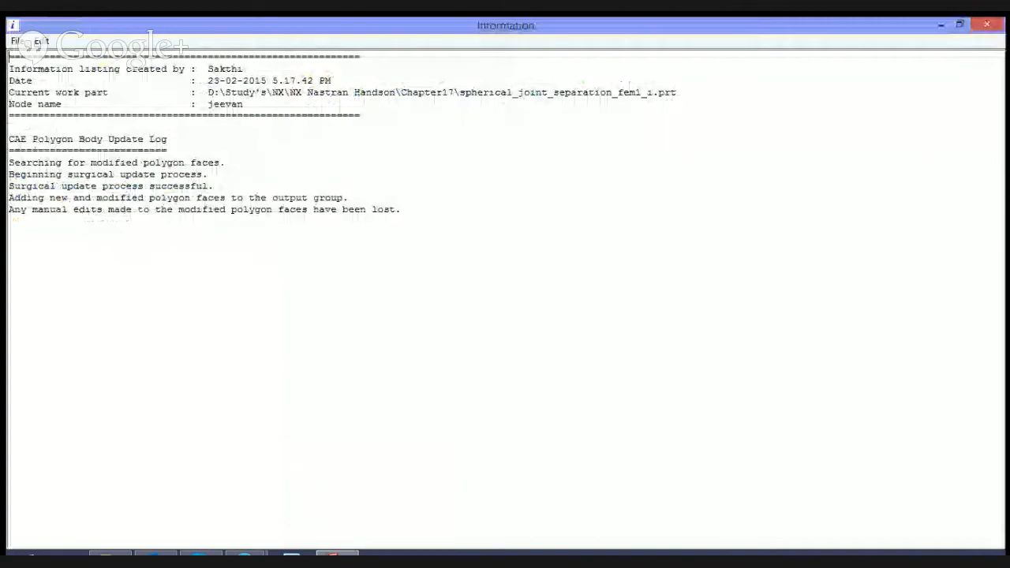
pyautogui.click(991, 25)
# - Expand the polygon geometry of the FEM and hide Polygon Body (4), (5) and (6)
pyautogui.click(45, 220)
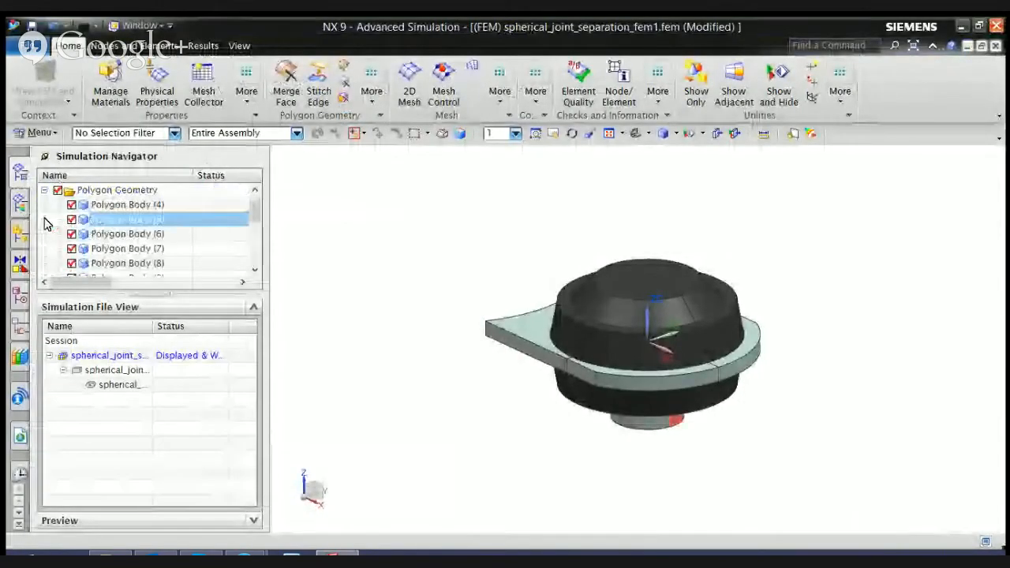
pyautogui.scroll(-1, 130, 229)
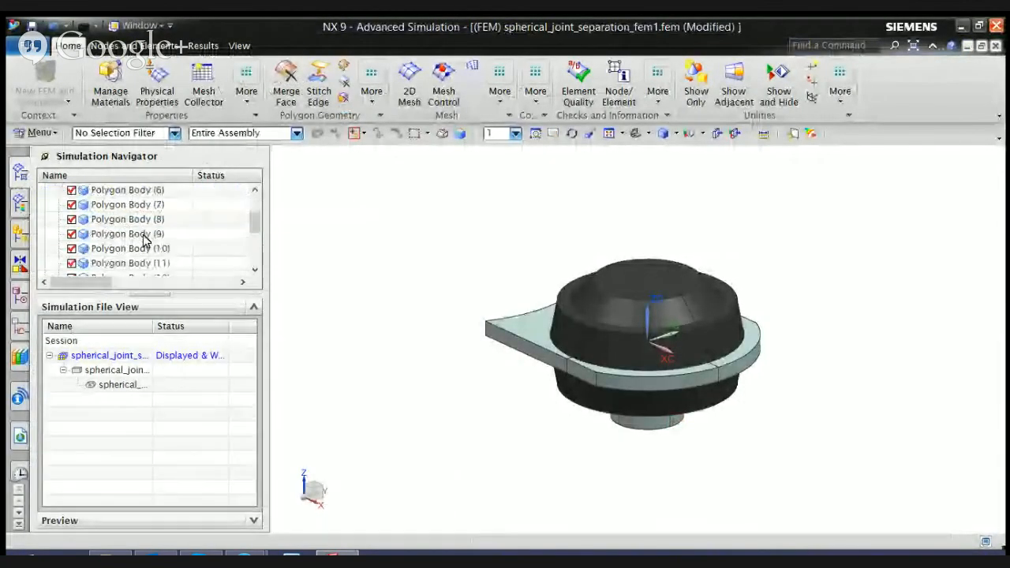
pyautogui.scroll(1, 142, 234)
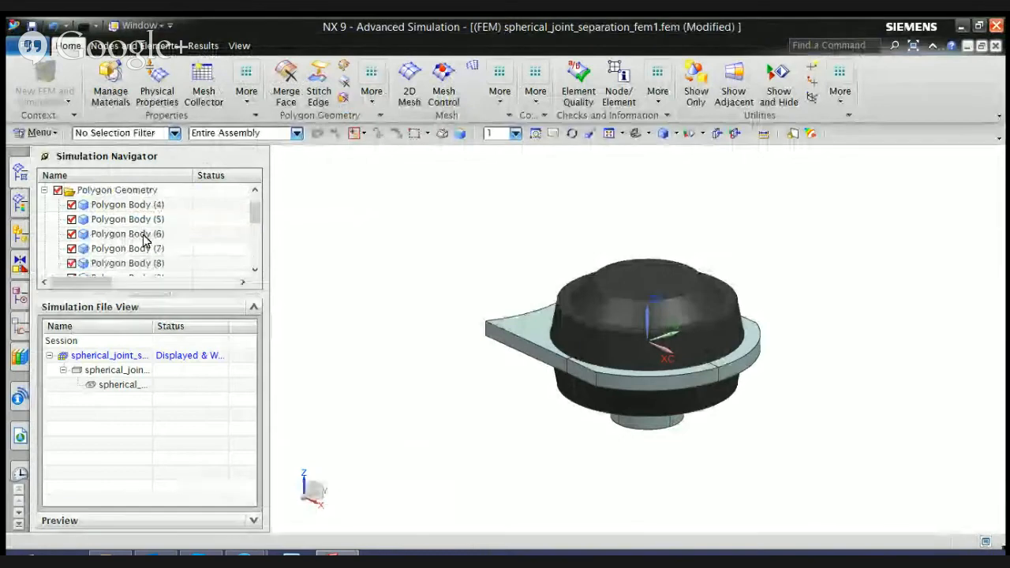
pyautogui.click(71, 205)
pyautogui.click(71, 204)
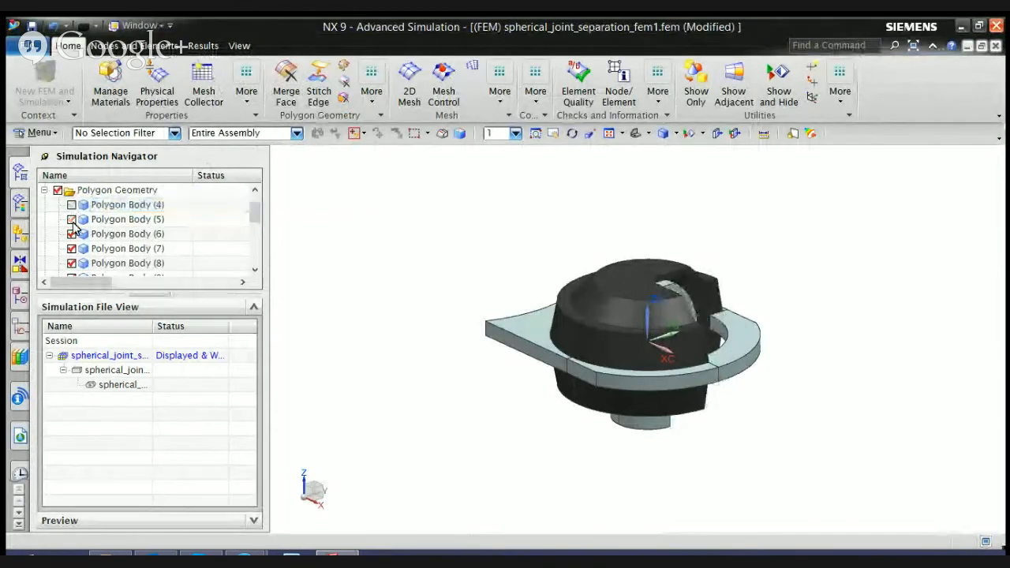
pyautogui.click(71, 233)
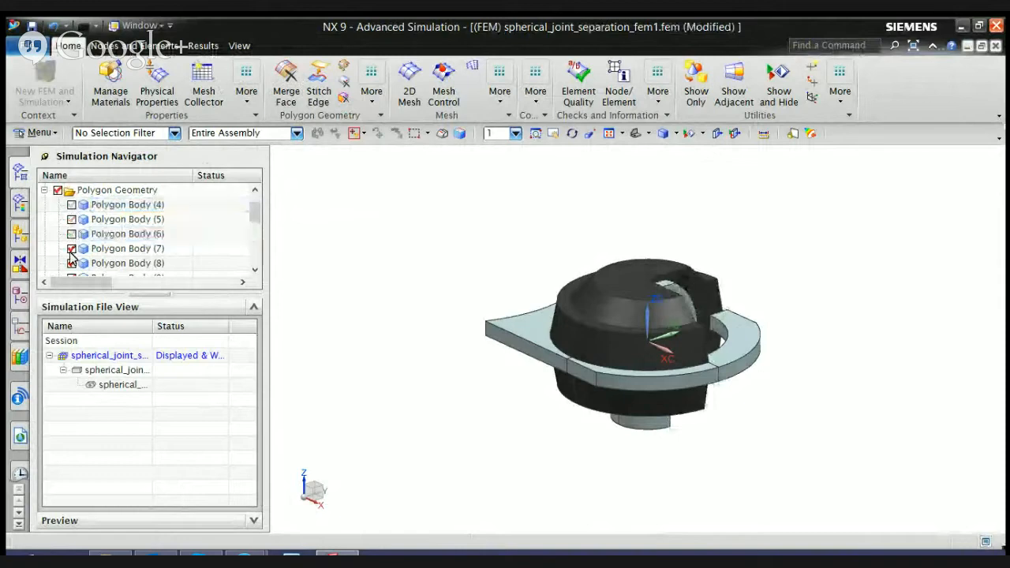
pyautogui.click(72, 251)
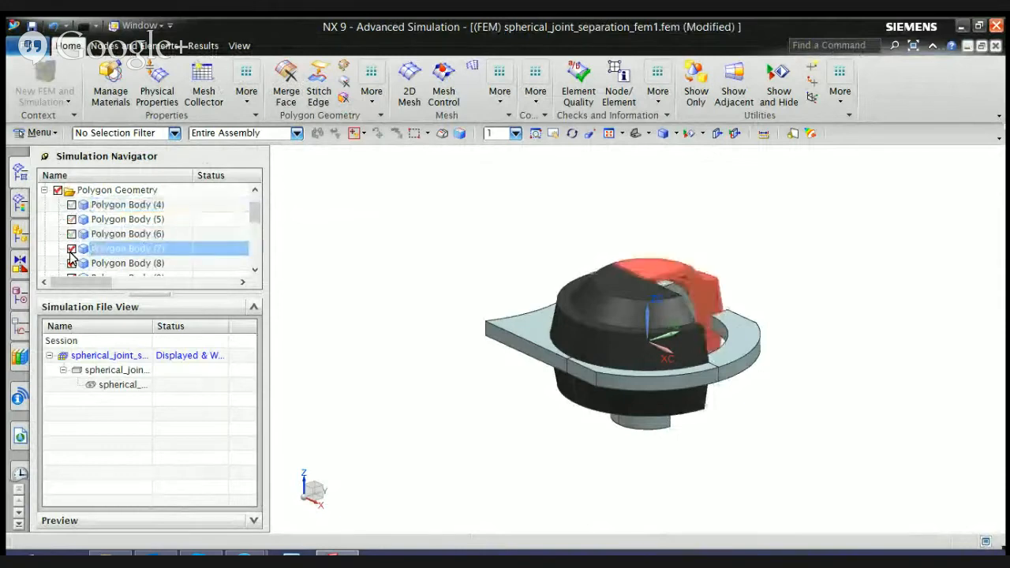
pyautogui.click(71, 251)
# - Hide Polygon Body (9) through Polygon Body (15), leaving only bodies (7) and (8) displayed
pyautogui.scroll(-4, 71, 256)
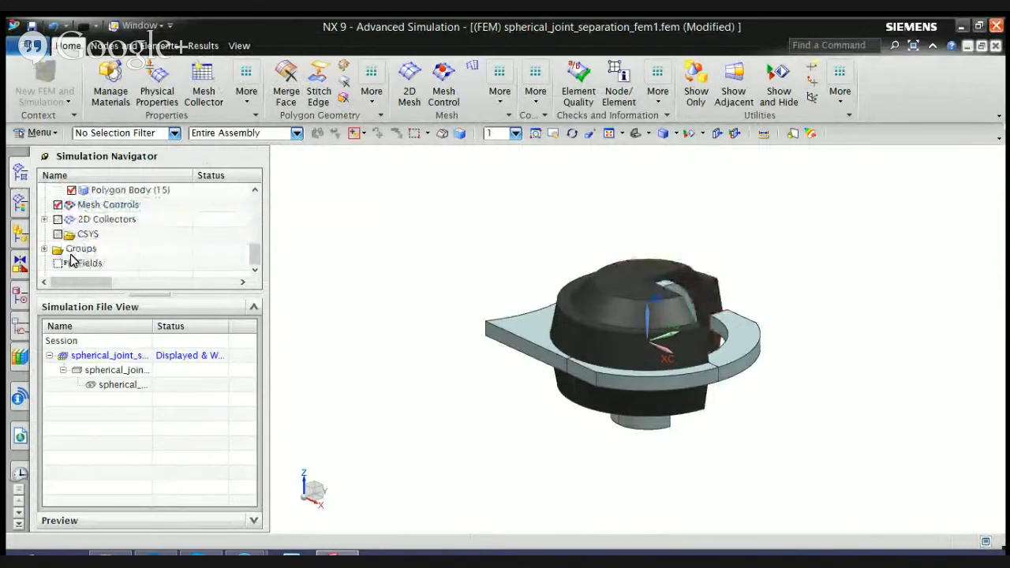
pyautogui.scroll(1, 72, 256)
pyautogui.click(71, 233)
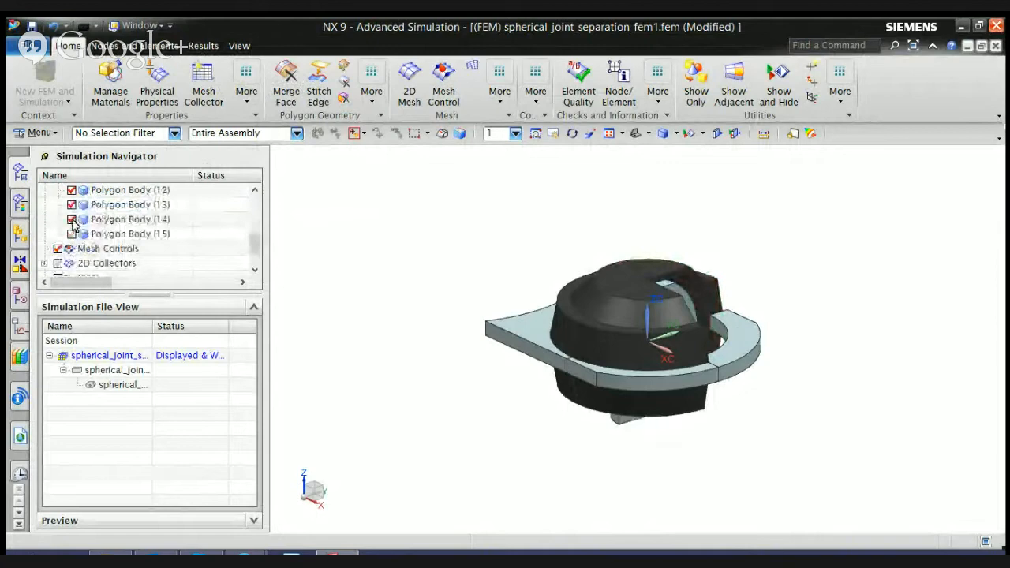
pyautogui.click(72, 219)
pyautogui.click(72, 204)
pyautogui.scroll(1, 71, 207)
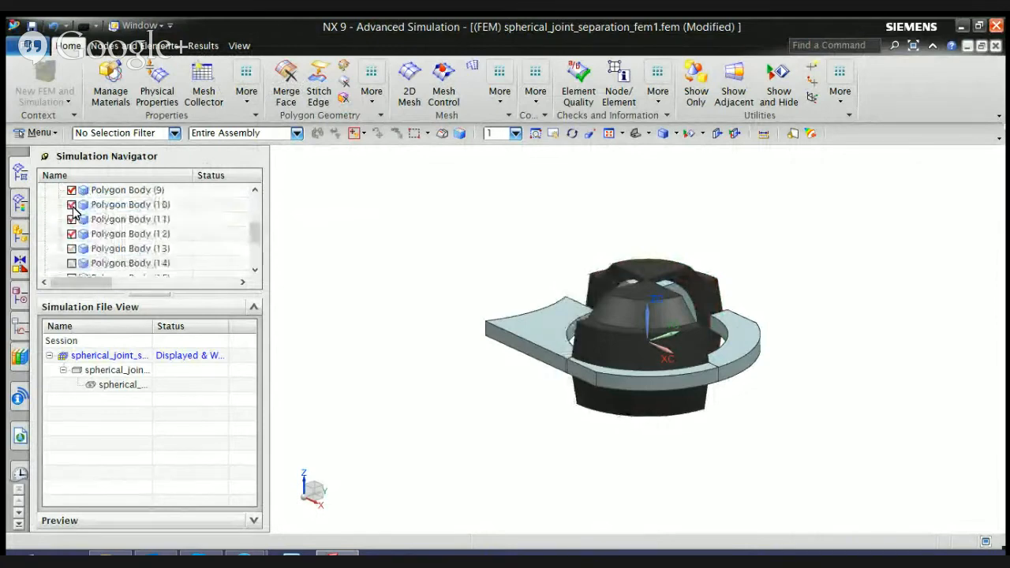
pyautogui.click(72, 233)
pyautogui.click(72, 219)
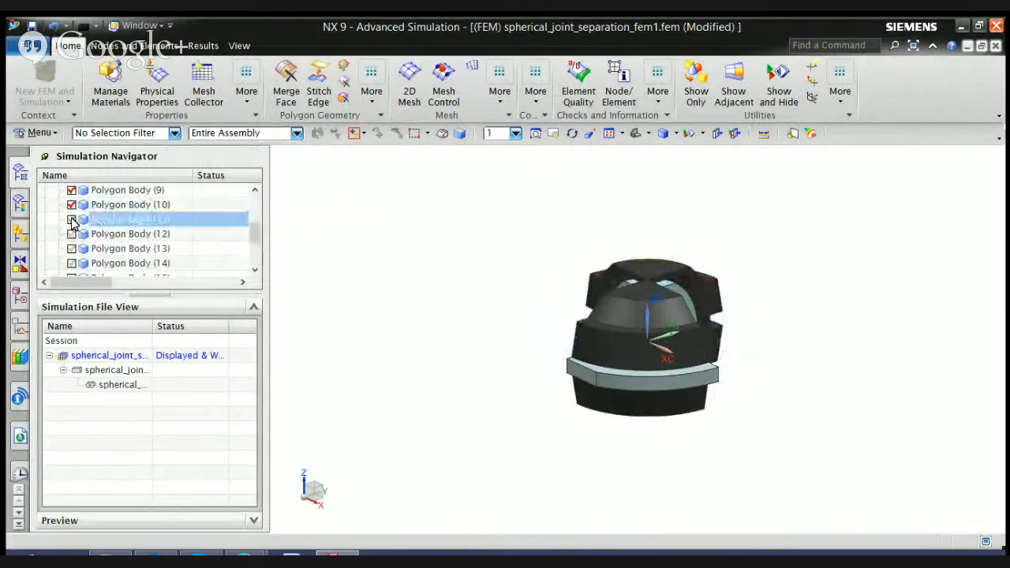
pyautogui.moveTo(350, 307); pyautogui.dragTo(320, 321, button='middle')
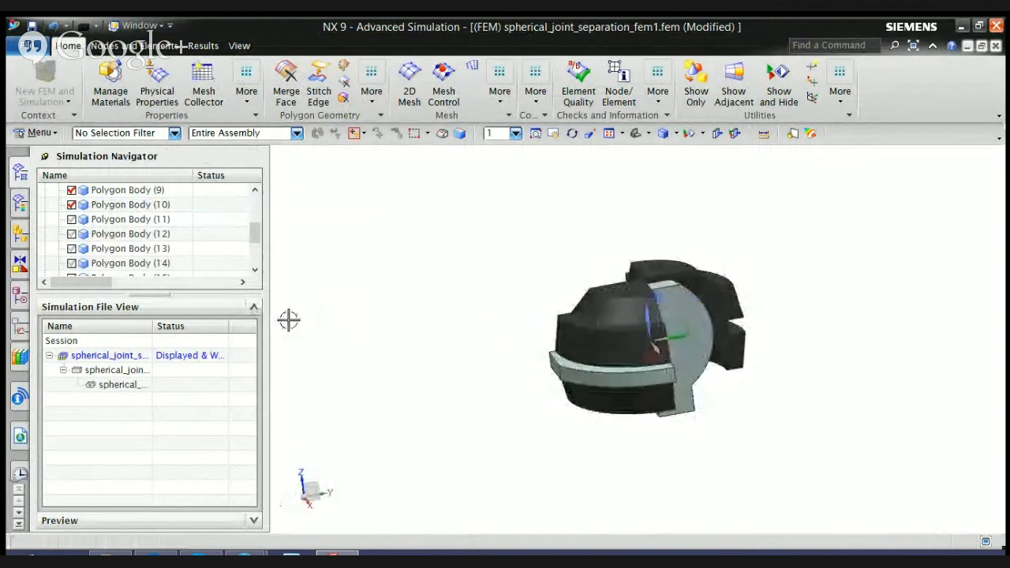
pyautogui.click(72, 204)
pyautogui.scroll(1, 71, 204)
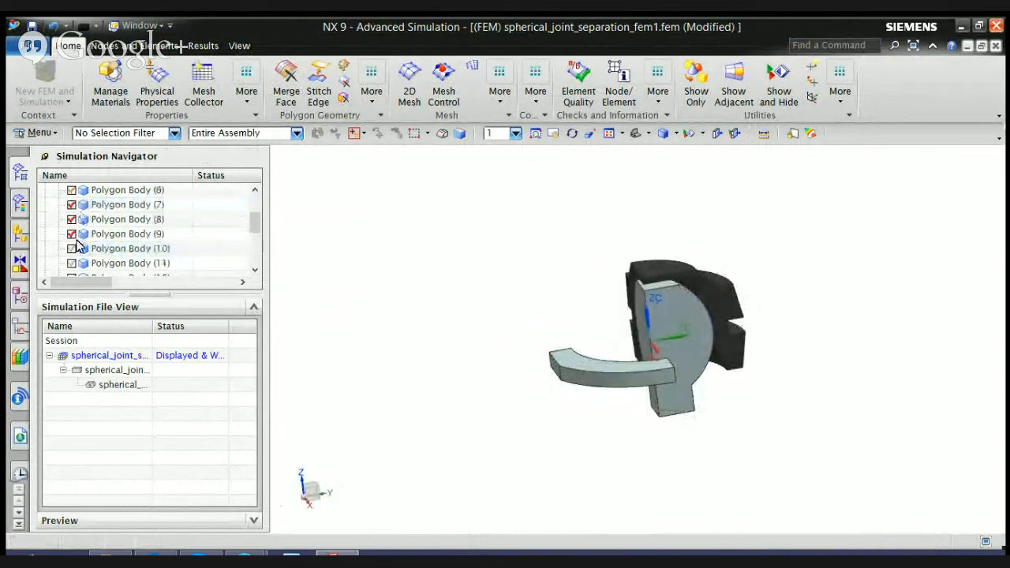
pyautogui.click(71, 234)
# - Show only the two planar cut faces in the YC-ZC plane, one on the ball quarter and one on the black housing quarter
pyautogui.moveTo(374, 290); pyautogui.dragTo(375, 262, button='middle')
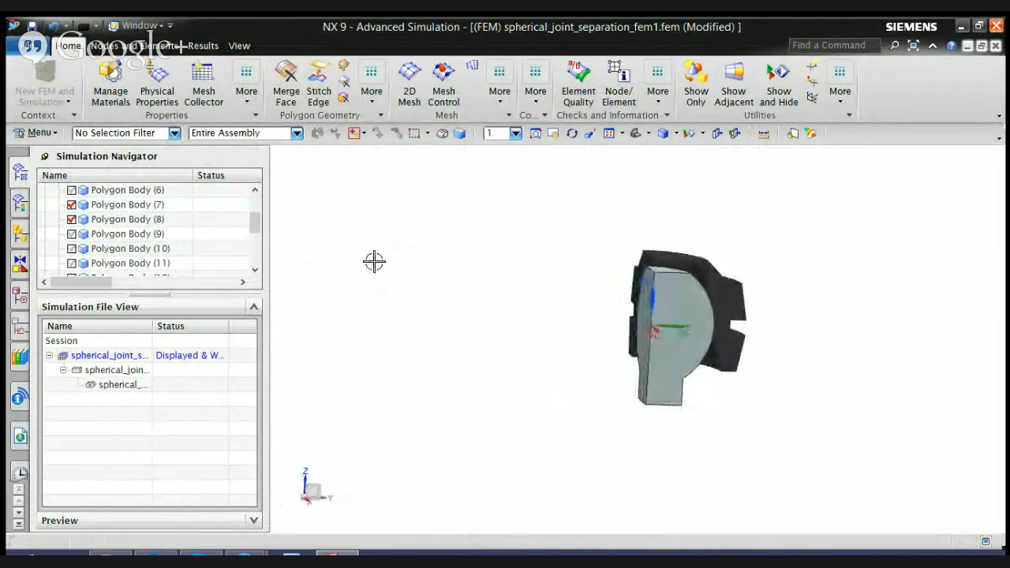
pyautogui.scroll(2, 723, 262)
pyautogui.scroll(2, 723, 262)
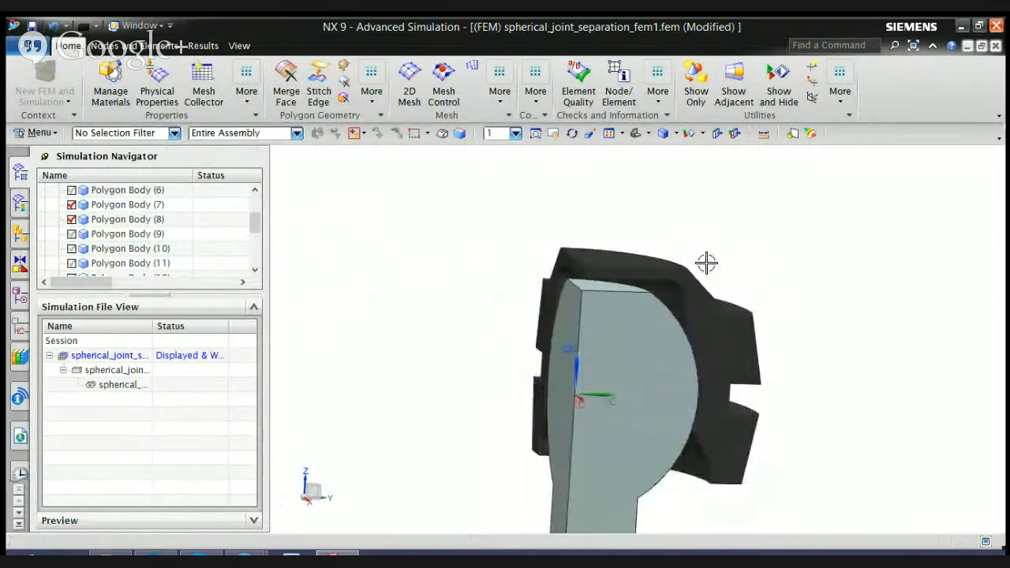
pyautogui.click(631, 375)
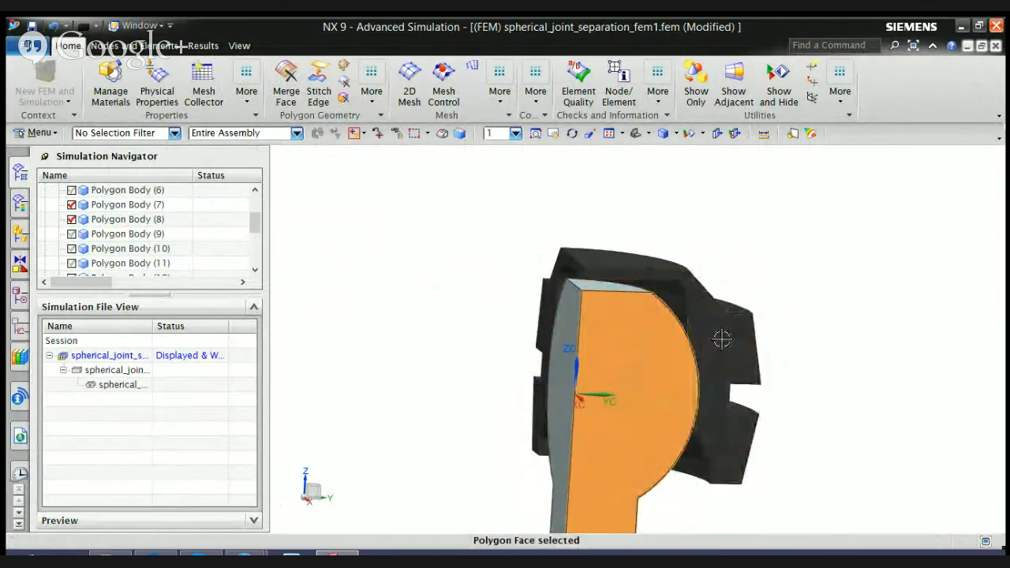
pyautogui.click(727, 352)
pyautogui.click(726, 351)
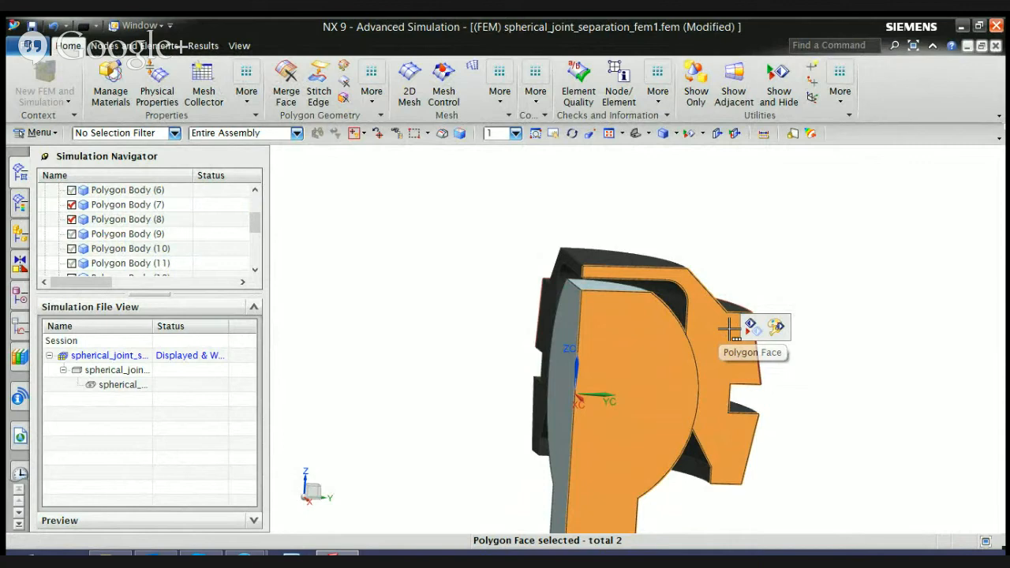
pyautogui.click(696, 88)
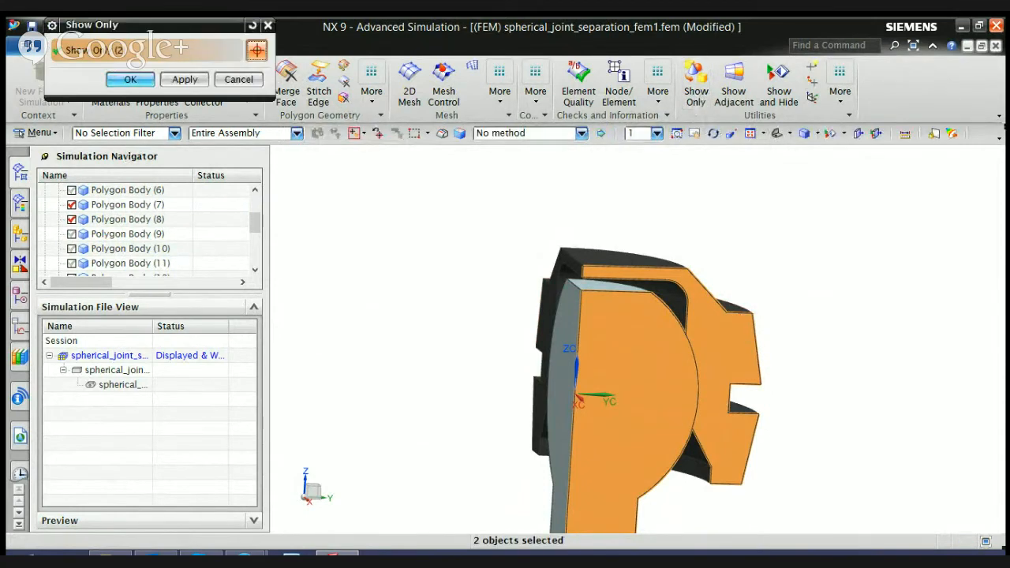
pyautogui.click(131, 79)
# - Orient the view square to the YC-ZC plane so the two cross-section faces are seen face-on
pyautogui.scroll(-3, 480, 251)
pyautogui.moveTo(483, 253); pyautogui.dragTo(523, 302, button='middle')
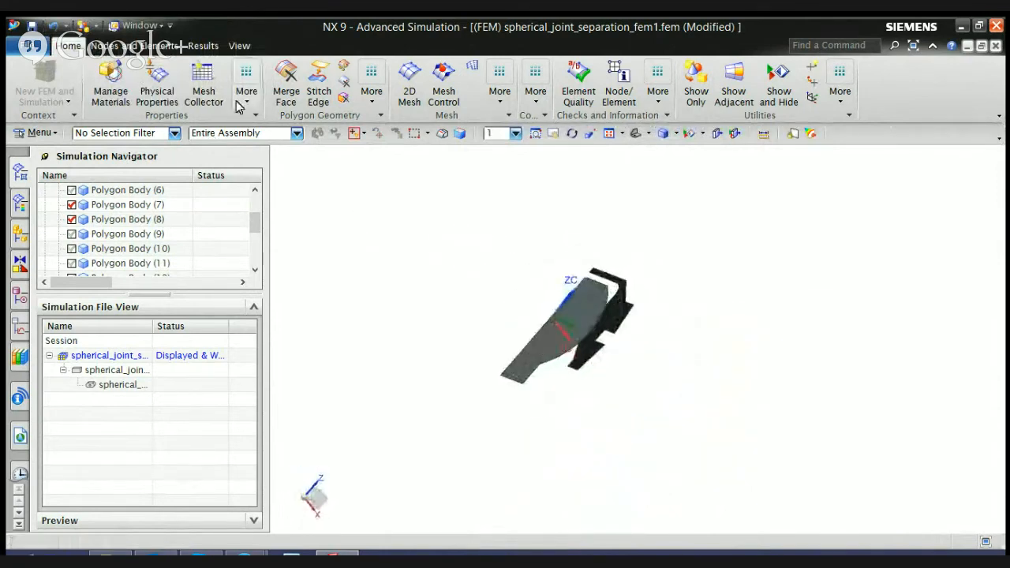
pyautogui.click(240, 45)
pyautogui.click(87, 81)
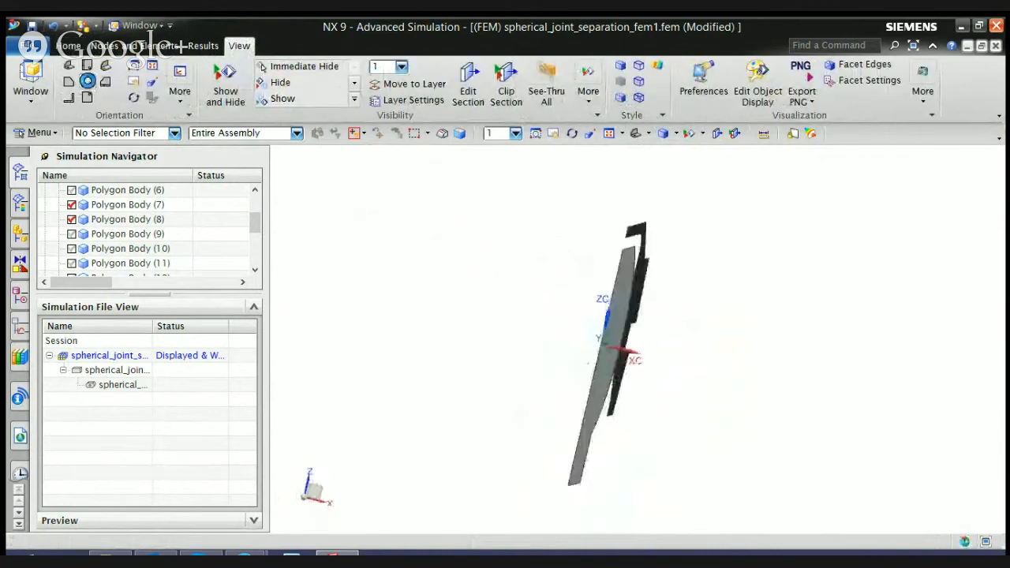
pyautogui.click(106, 82)
pyautogui.scroll(-2, 480, 298)
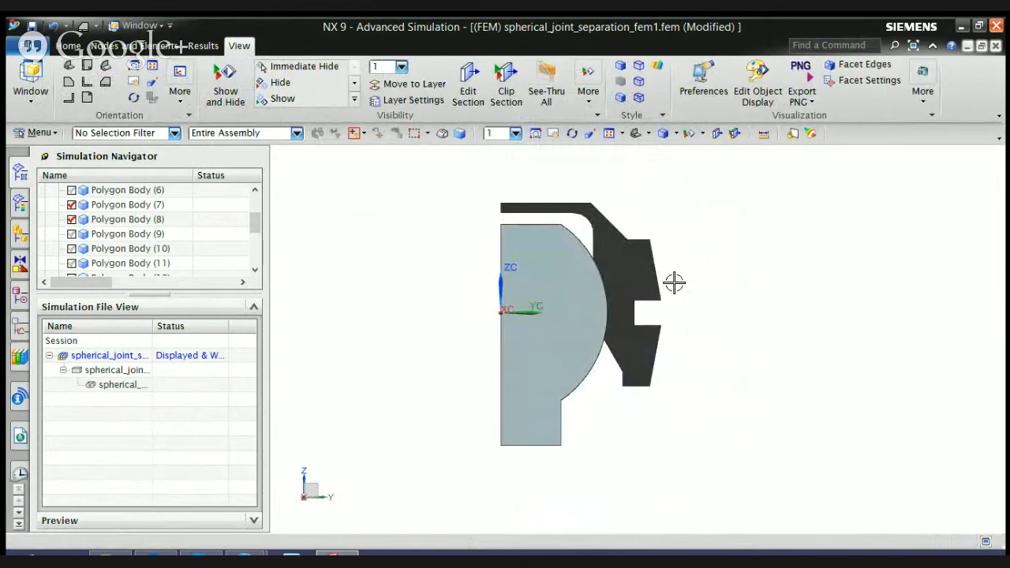
pyautogui.scroll(2, 141, 233)
# - Collapse the Polygon Geometry branch and look over the mesh controls and 2D collectors of the FEM
pyautogui.scroll(-3, 141, 233)
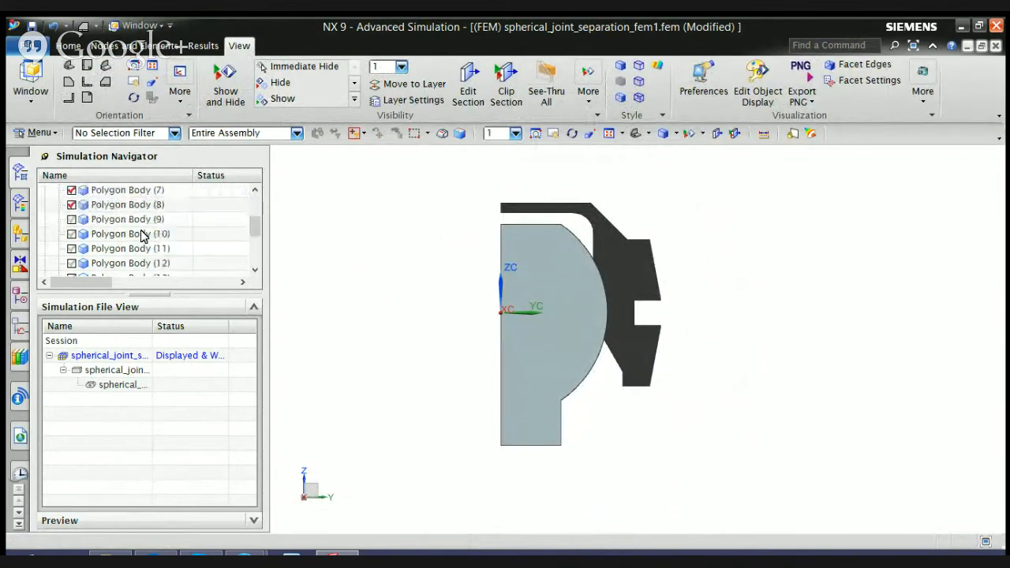
pyautogui.scroll(-2, 140, 234)
pyautogui.scroll(2, 77, 255)
pyautogui.scroll(3, 51, 206)
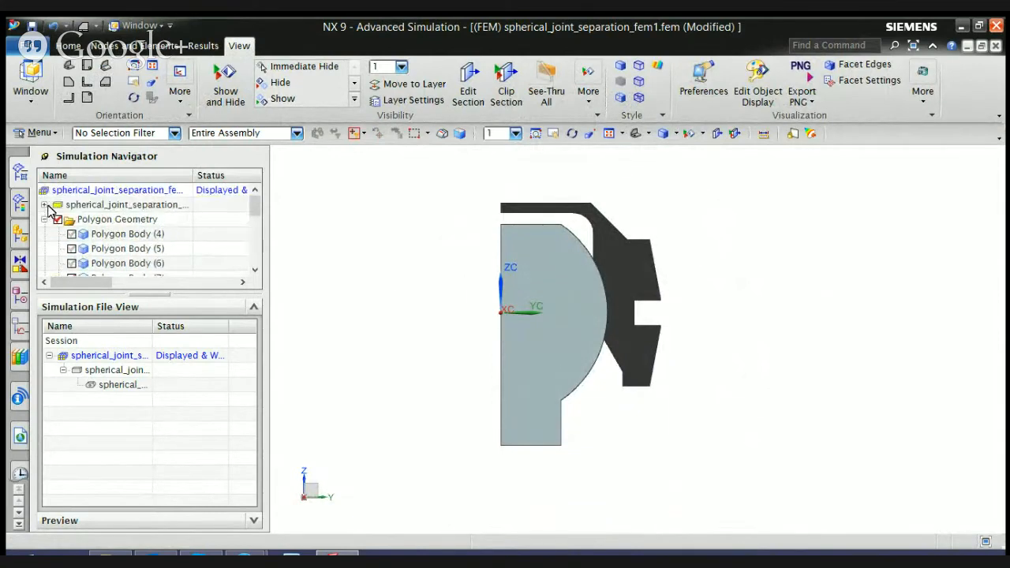
pyautogui.click(45, 220)
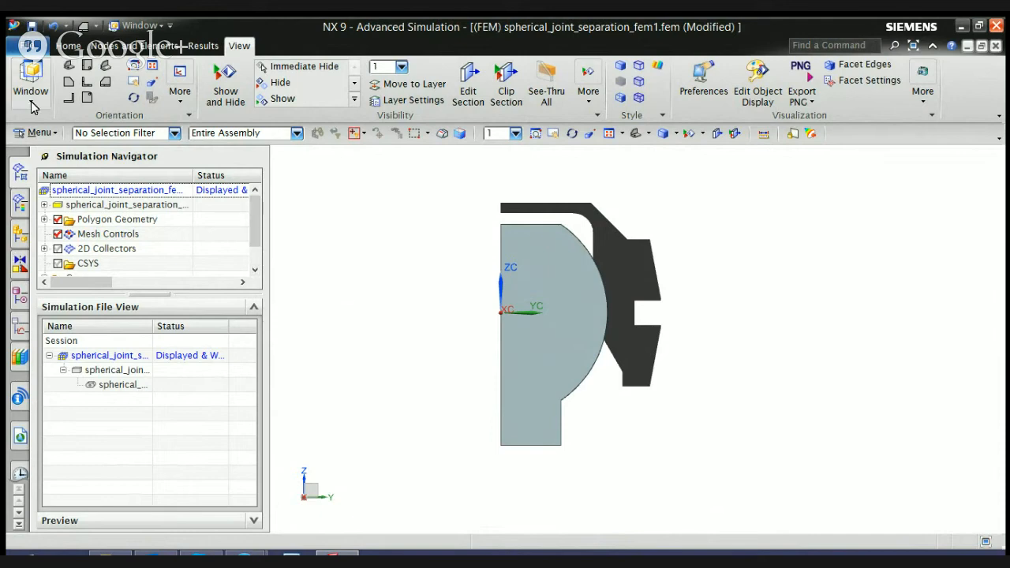
pyautogui.click(68, 46)
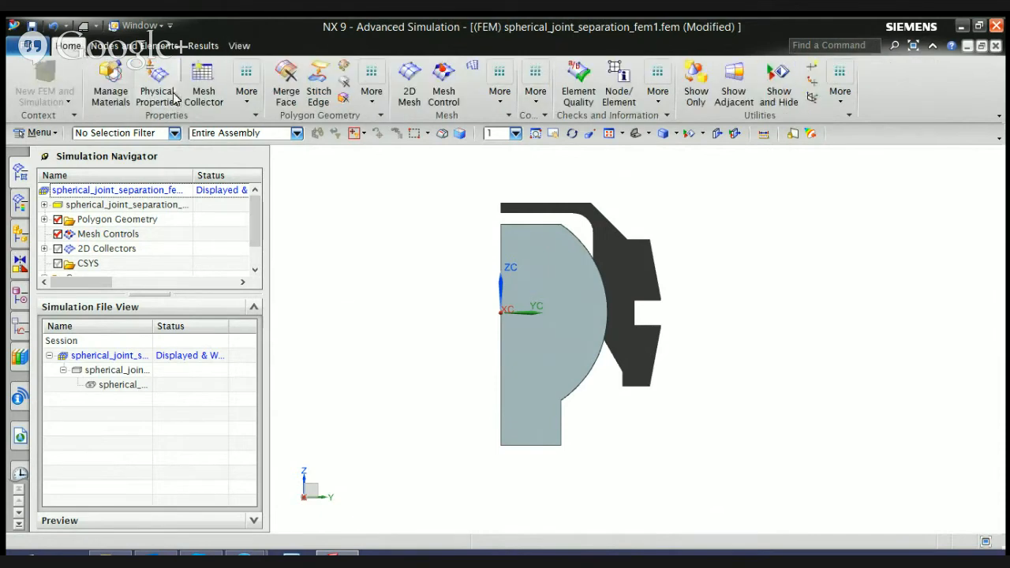
pyautogui.click(45, 249)
pyautogui.click(44, 234)
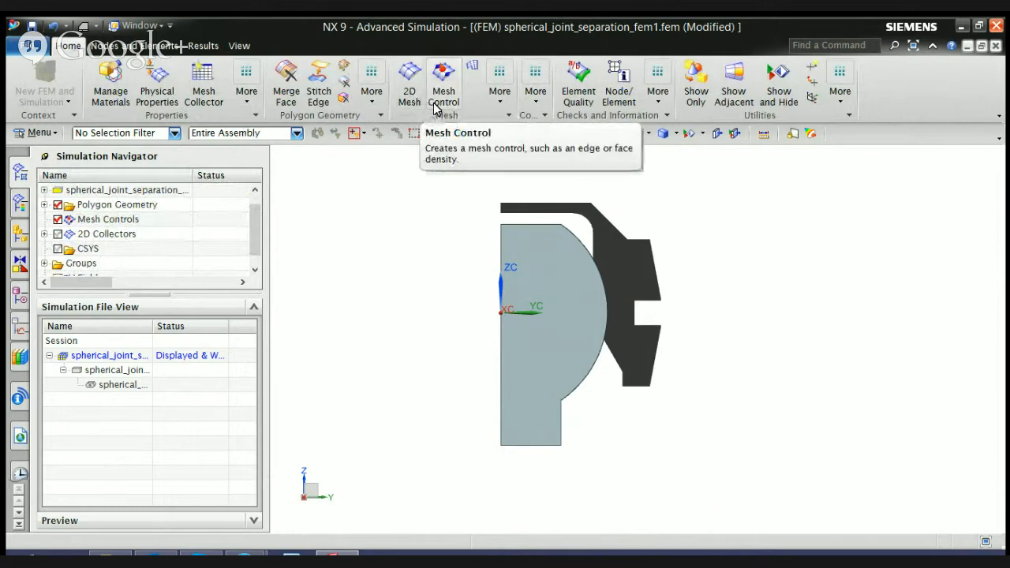
pyautogui.click(408, 101)
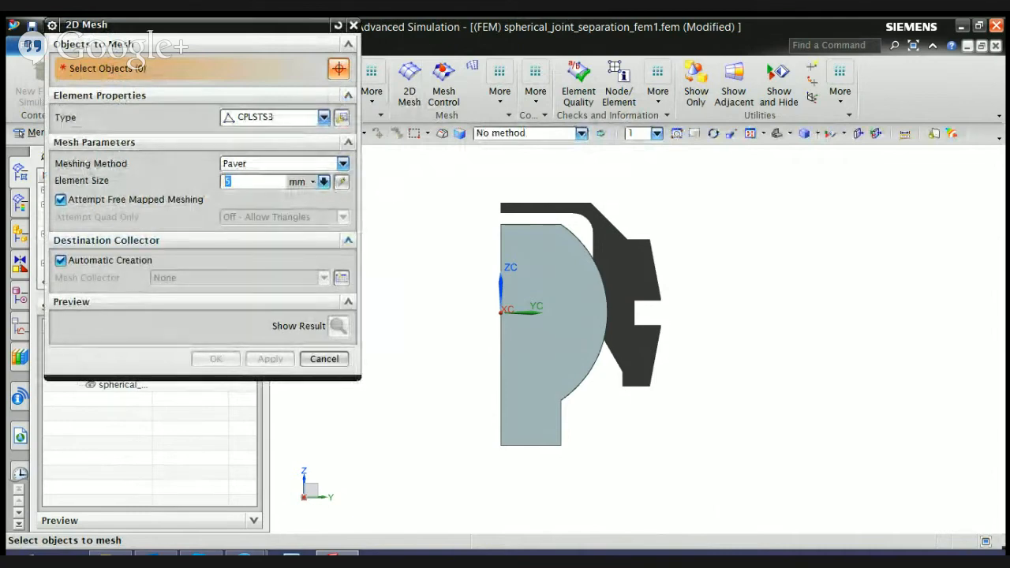
pyautogui.click(61, 260)
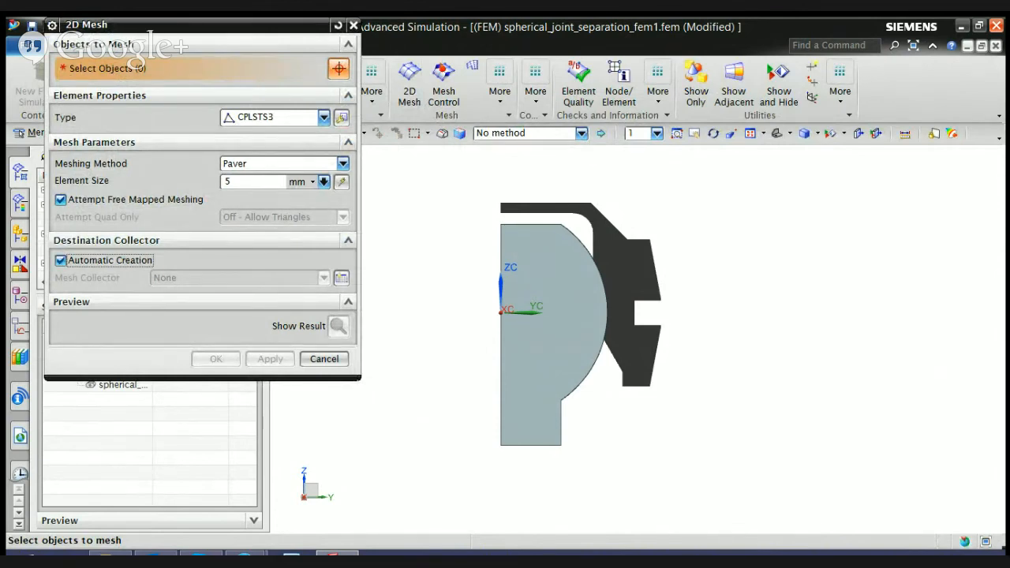
pyautogui.click(621, 290)
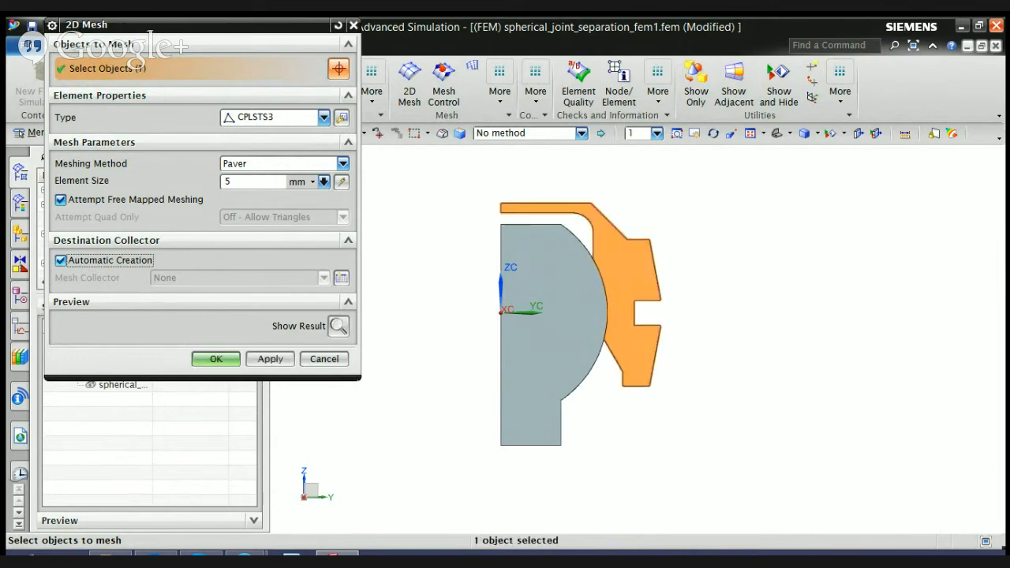
pyautogui.click(323, 358)
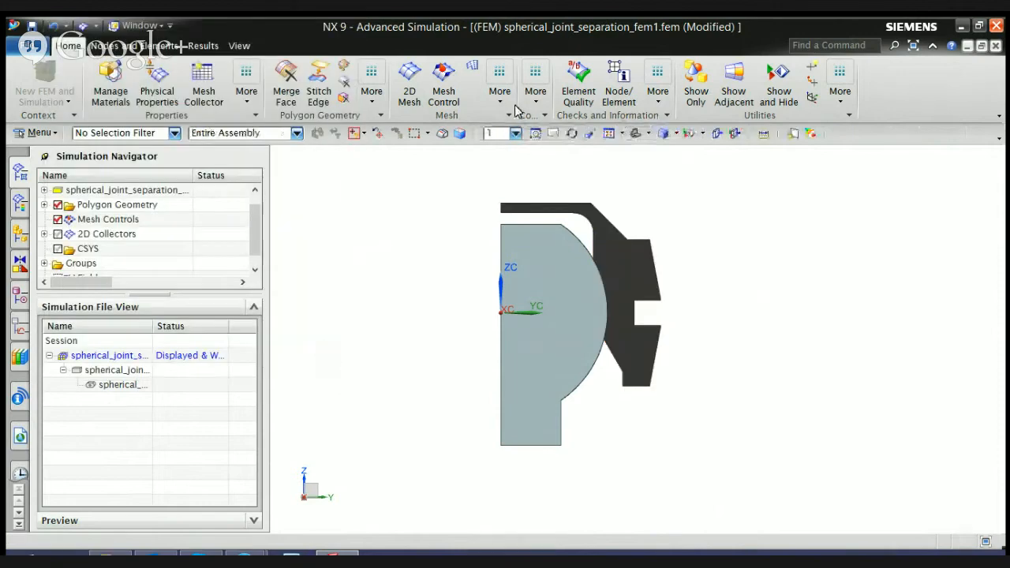
pyautogui.click(499, 93)
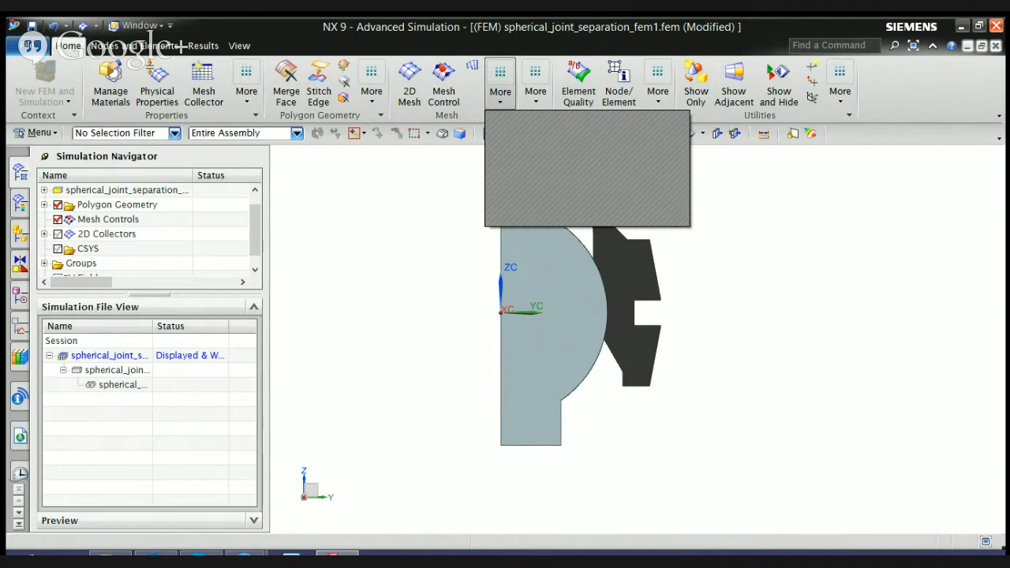
pyautogui.click(409, 83)
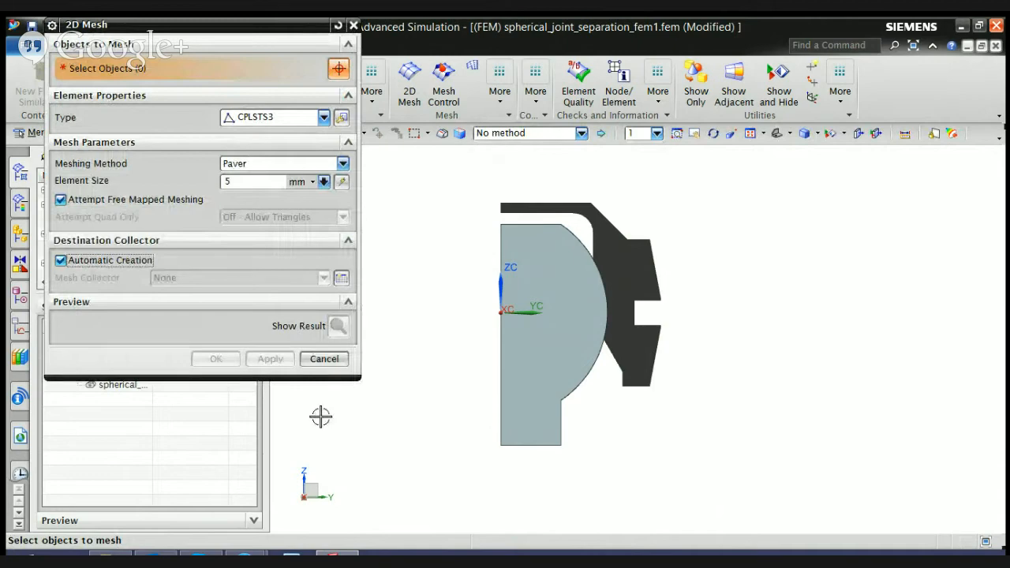
pyautogui.click(324, 358)
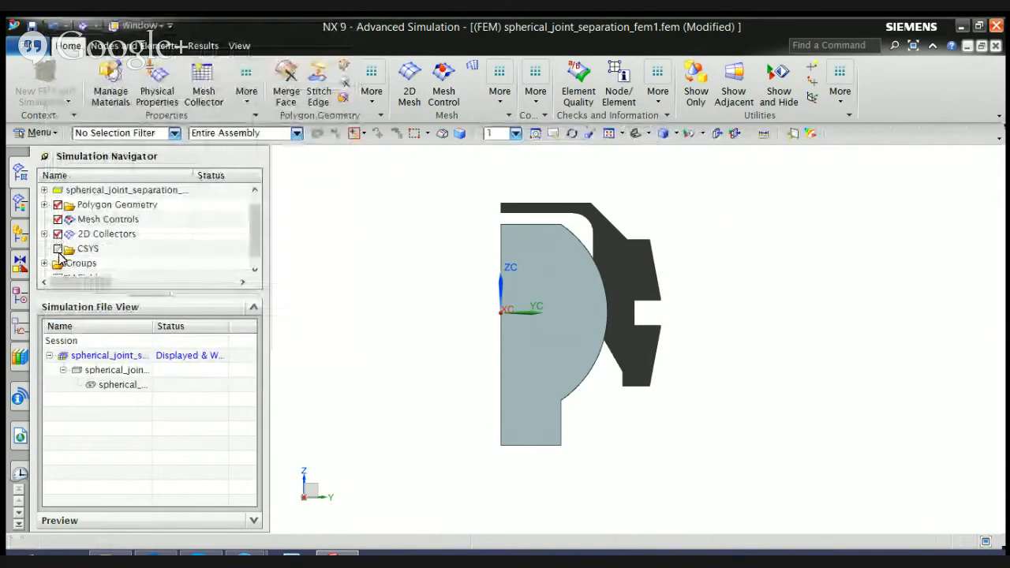
pyautogui.click(45, 235)
pyautogui.click(45, 234)
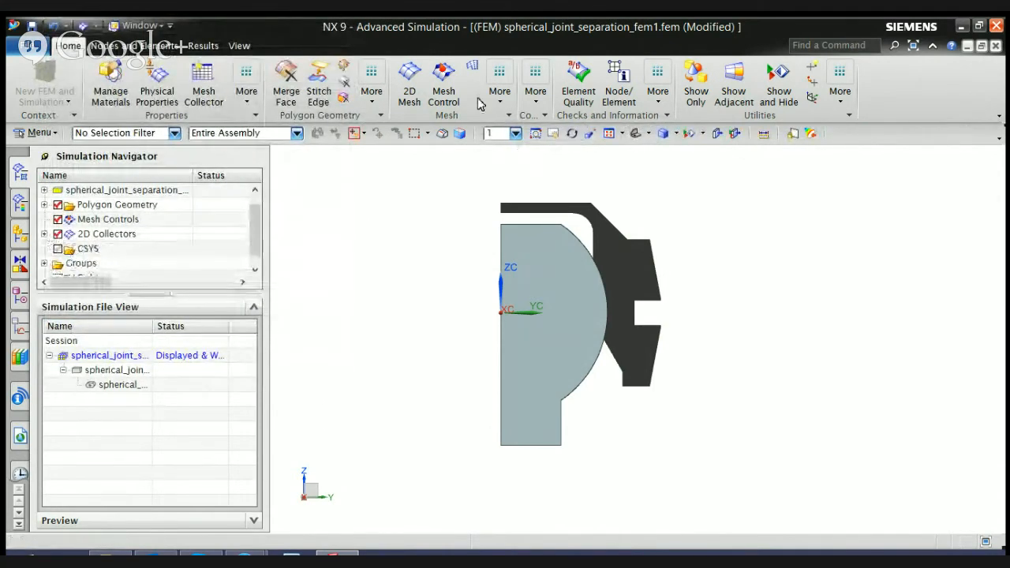
pyautogui.click(409, 83)
pyautogui.click(61, 260)
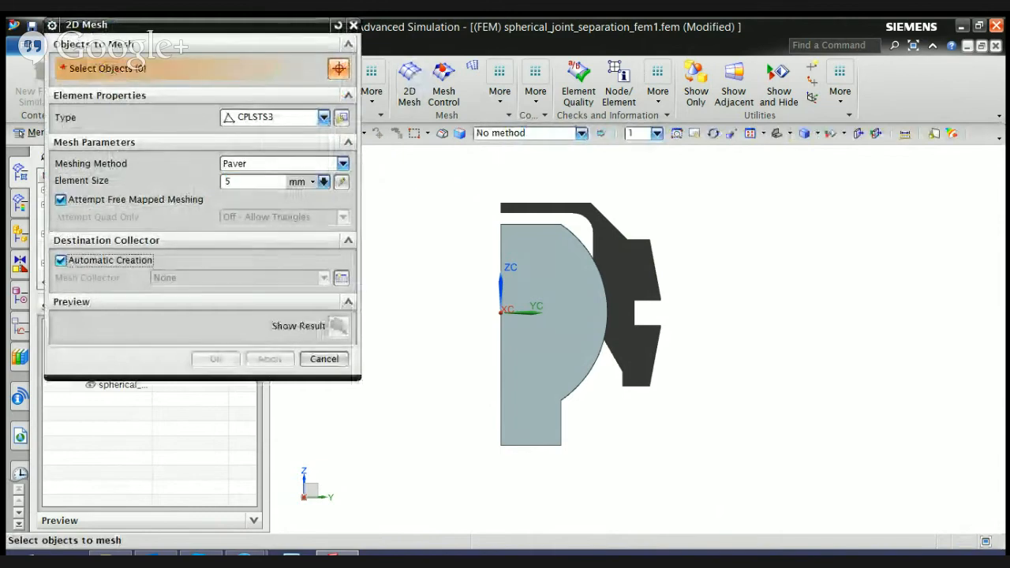
pyautogui.click(61, 261)
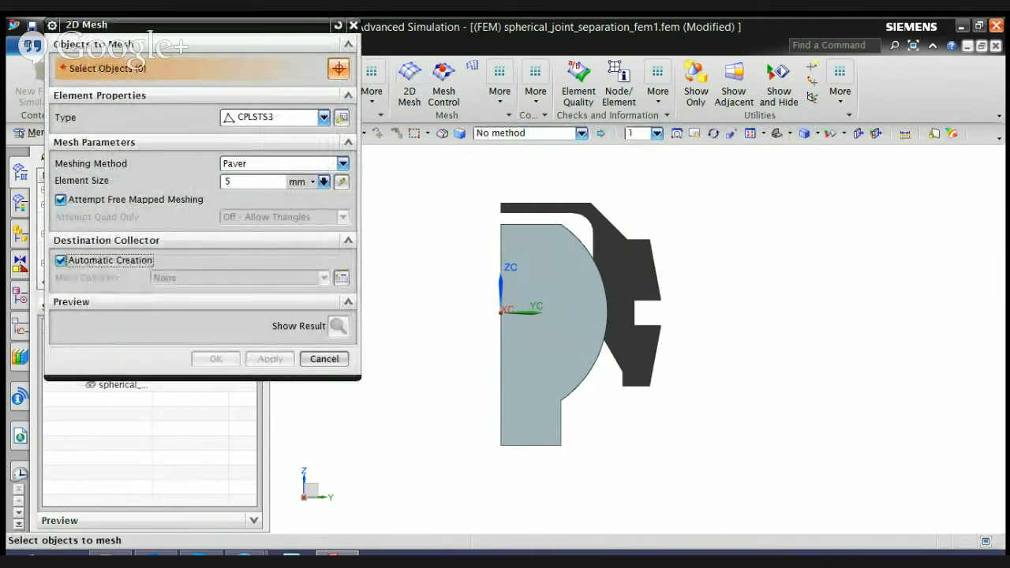
pyautogui.click(106, 241)
pyautogui.click(106, 241)
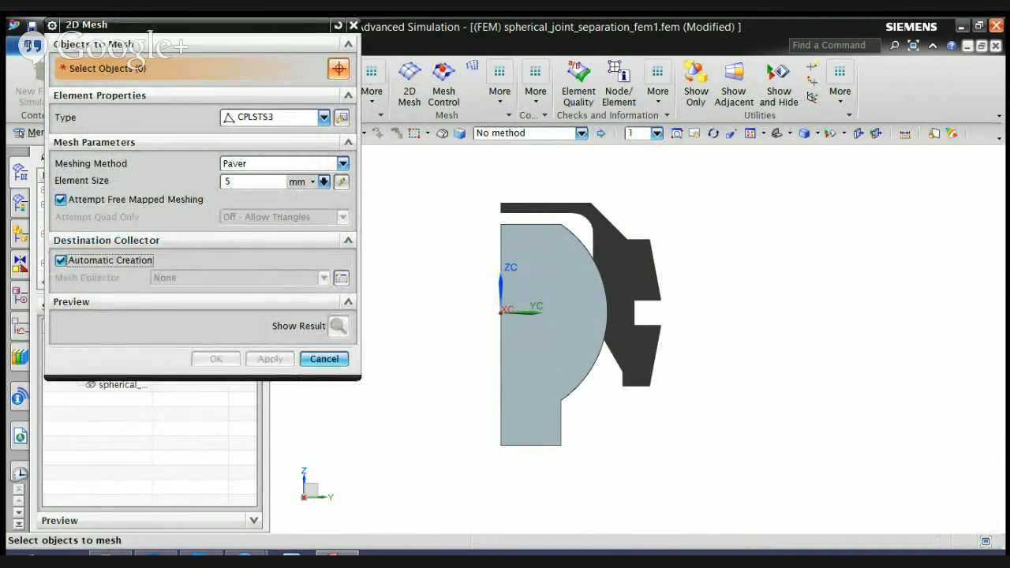
pyautogui.click(324, 359)
# - Delete the Nylon and Steel mesh collectors from the 2D Collectors
pyautogui.click(44, 233)
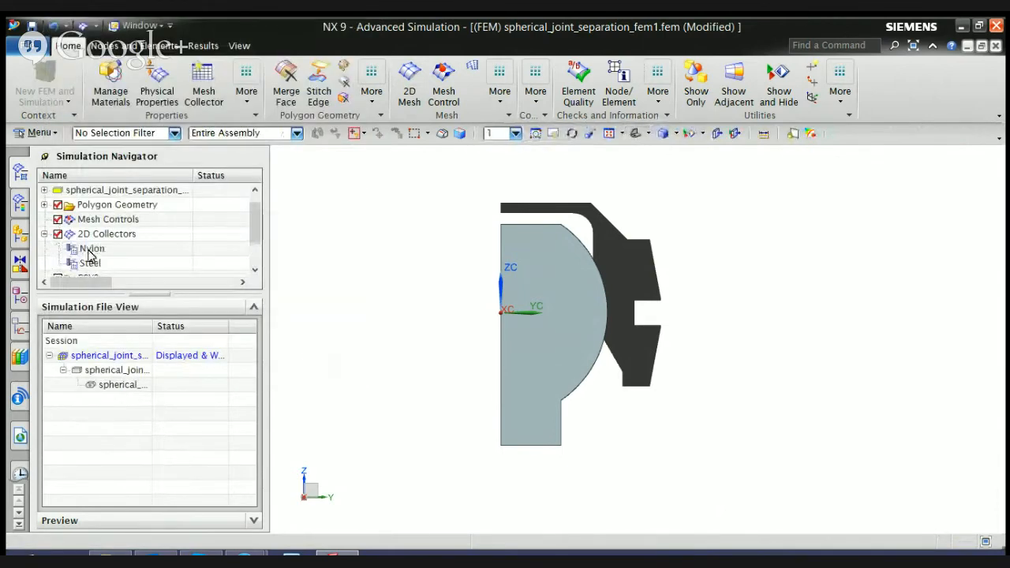
pyautogui.click(92, 249)
pyautogui.click(92, 265)
pyautogui.click(88, 251)
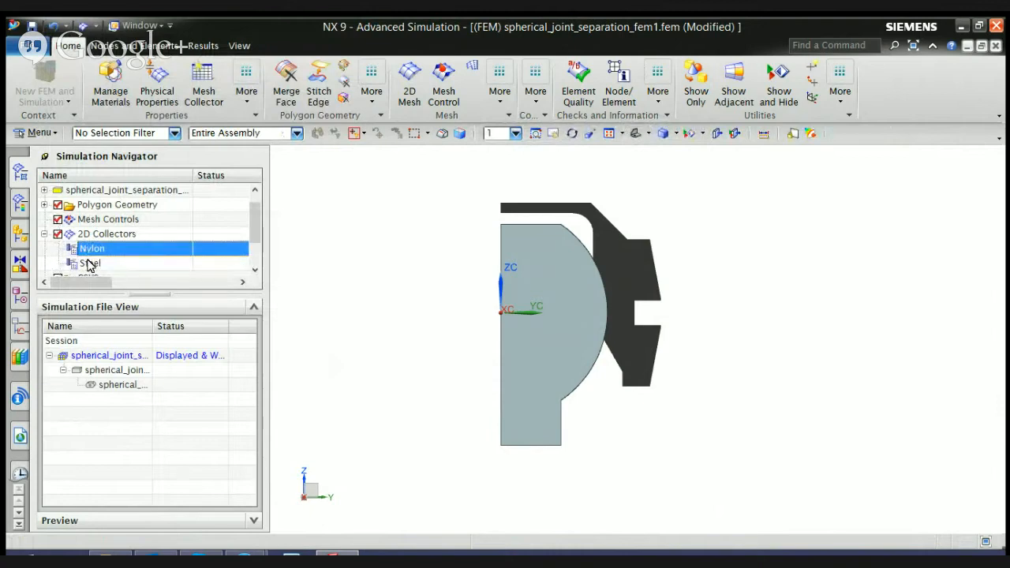
pyautogui.keyDown('ctrl'); pyautogui.click(89, 265); pyautogui.keyUp('ctrl')
pyautogui.rightClick(89, 264)
pyautogui.click(183, 278)
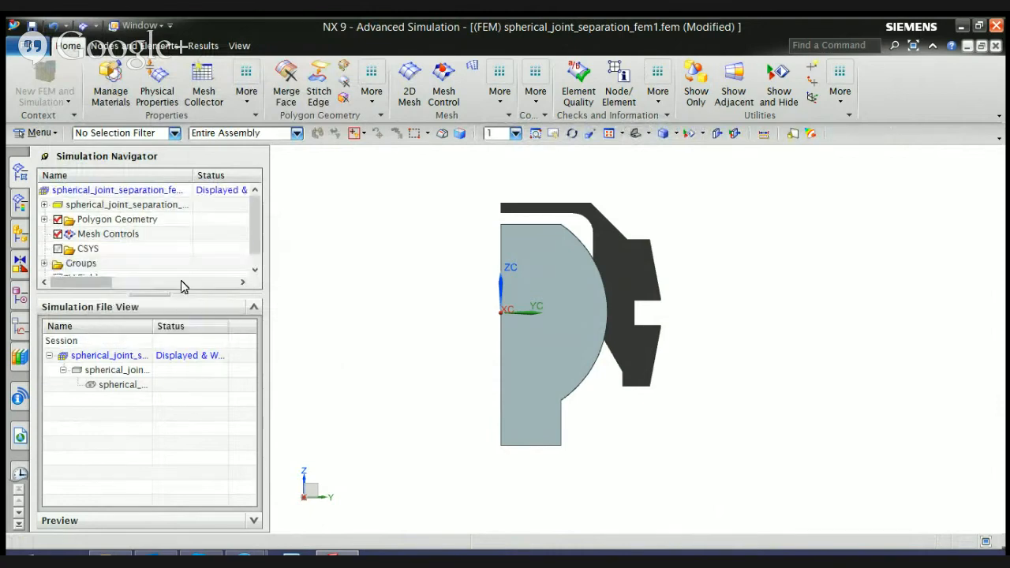
pyautogui.click(204, 92)
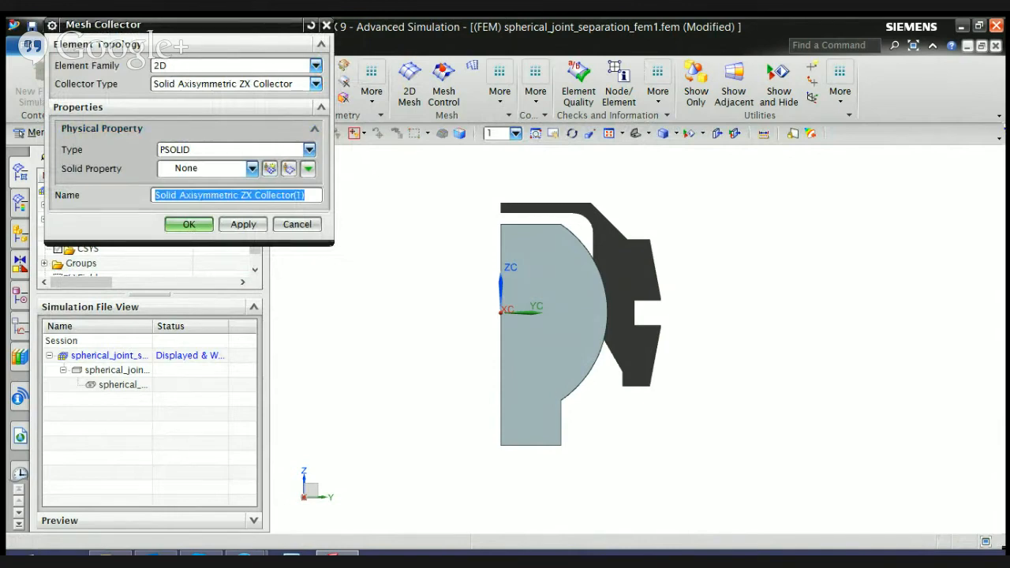
pyautogui.click(316, 84)
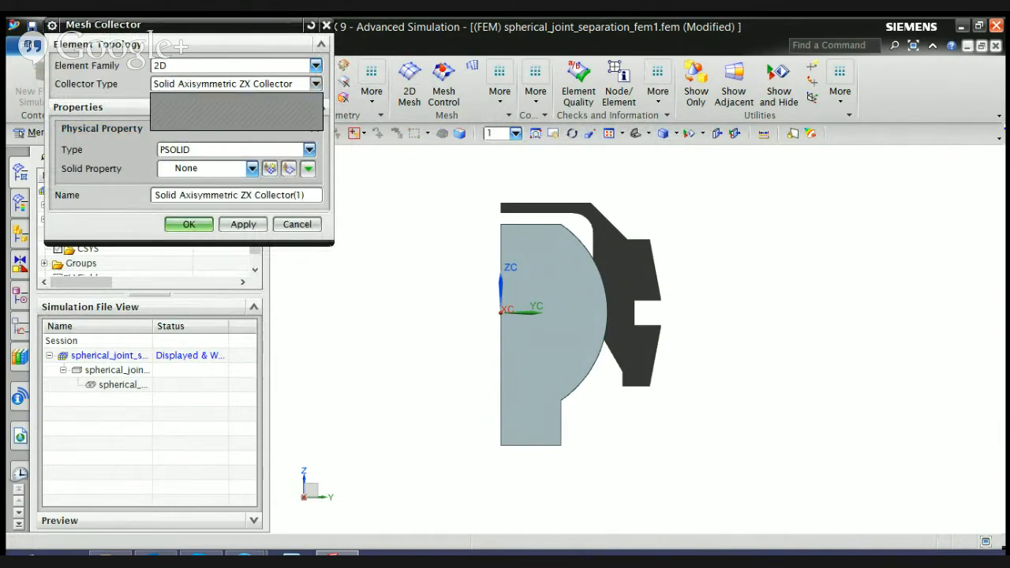
pyautogui.click(237, 98)
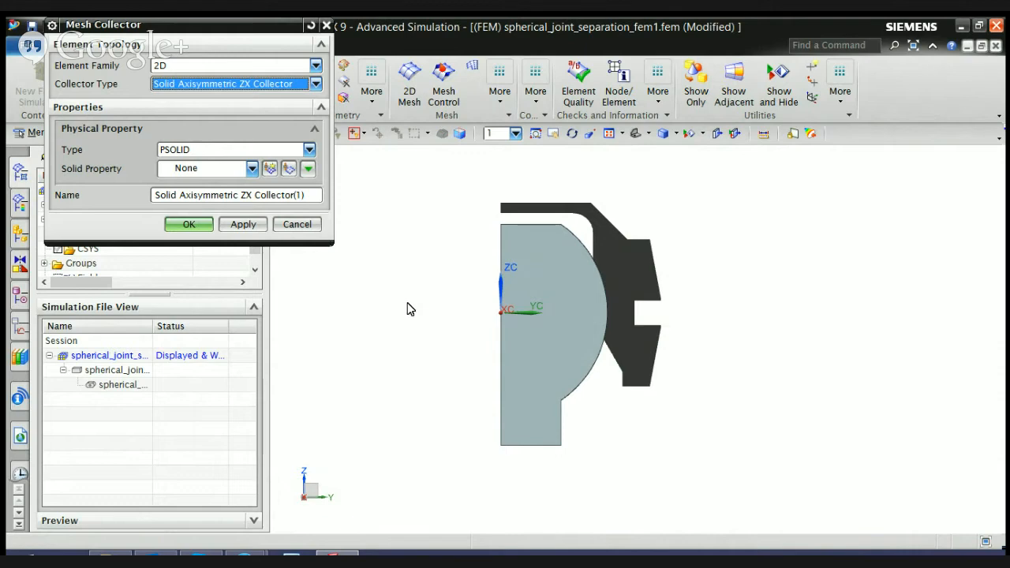
pyautogui.moveTo(409, 308)
pyautogui.mouseDown(button='middle')
pyautogui.moveTo(440, 311)
pyautogui.moveTo(402, 305)
pyautogui.mouseUp(button='middle')
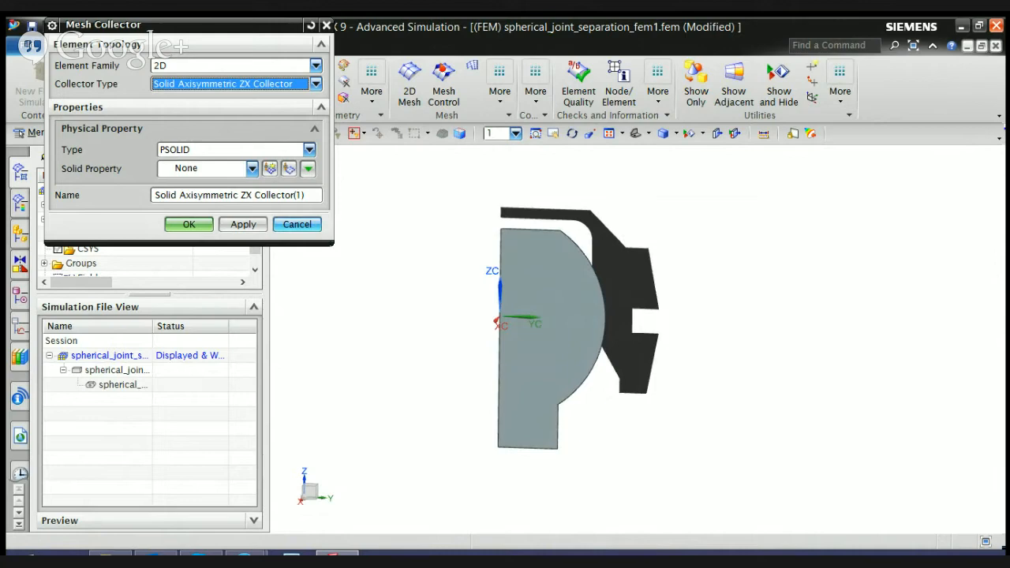
pyautogui.click(297, 224)
# - Undo the collector deletion, the face-only display and the hiding of bodies, back to the whole joint
pyautogui.moveTo(379, 279); pyautogui.dragTo(441, 323, button='middle')
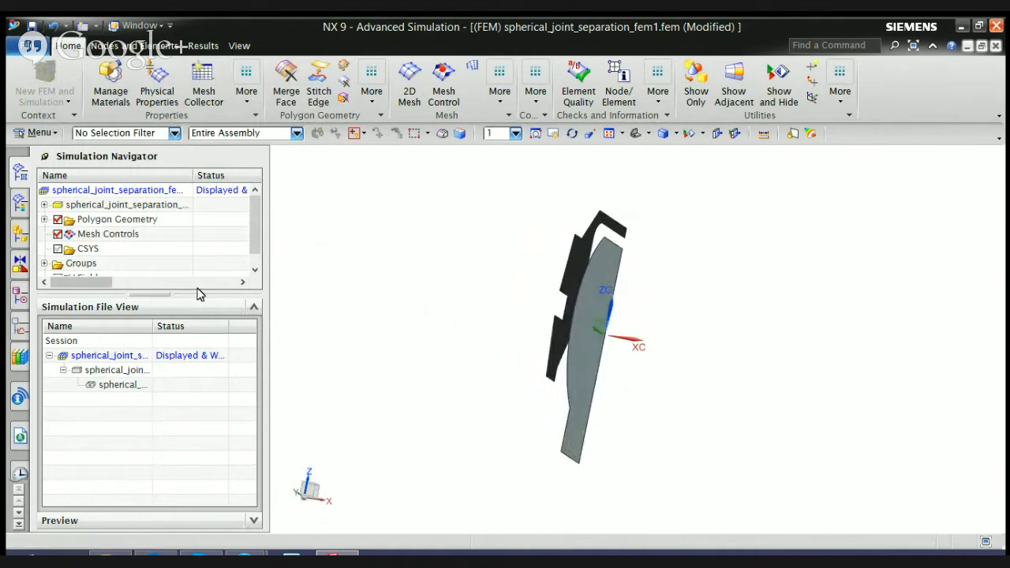
pyautogui.hotkey('ctrl', 'z')
pyautogui.hotkey('ctrl', 'z')
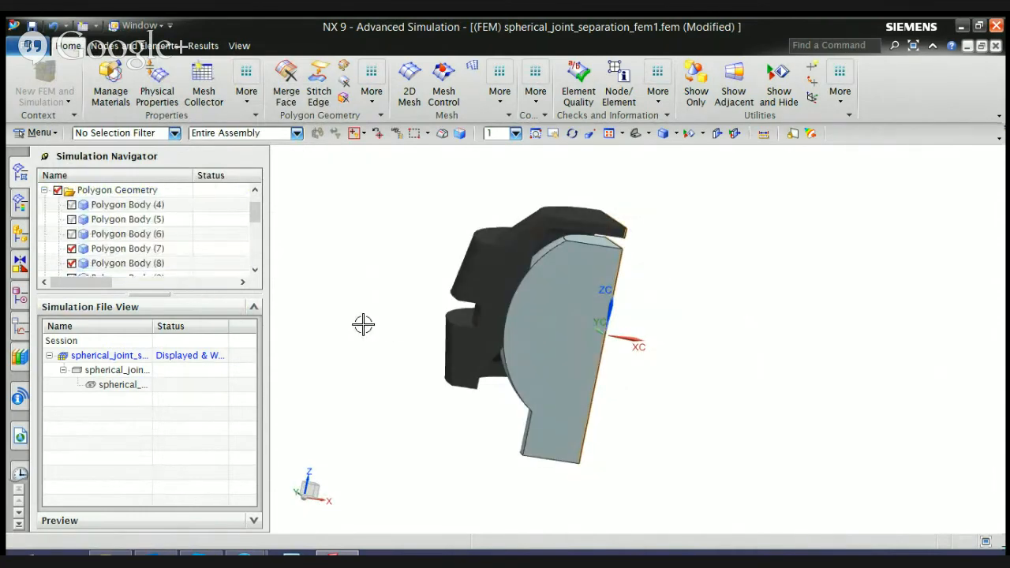
pyautogui.moveTo(383, 321); pyautogui.dragTo(373, 321, button='middle')
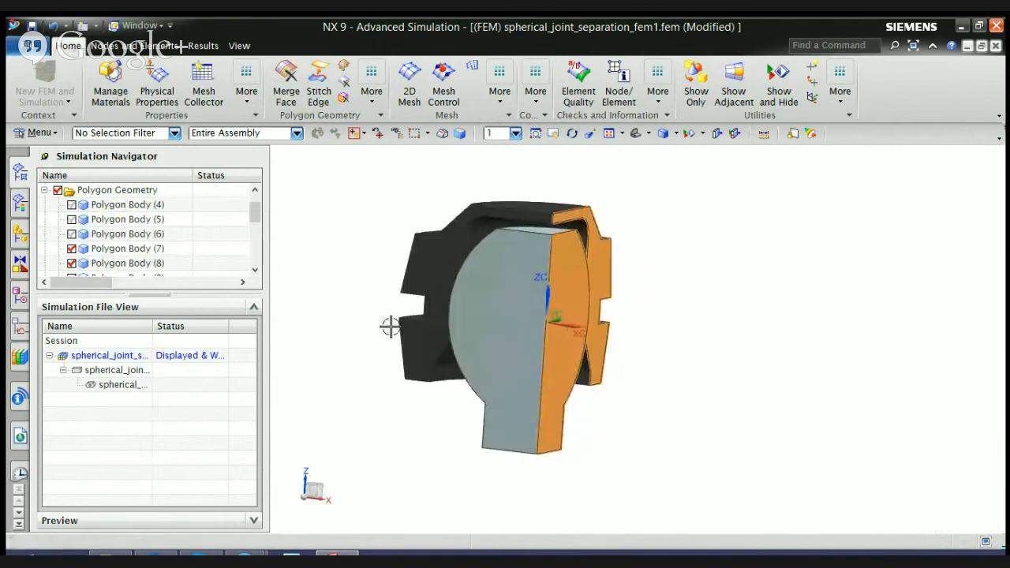
pyautogui.hotkey('ctrl', 'z')
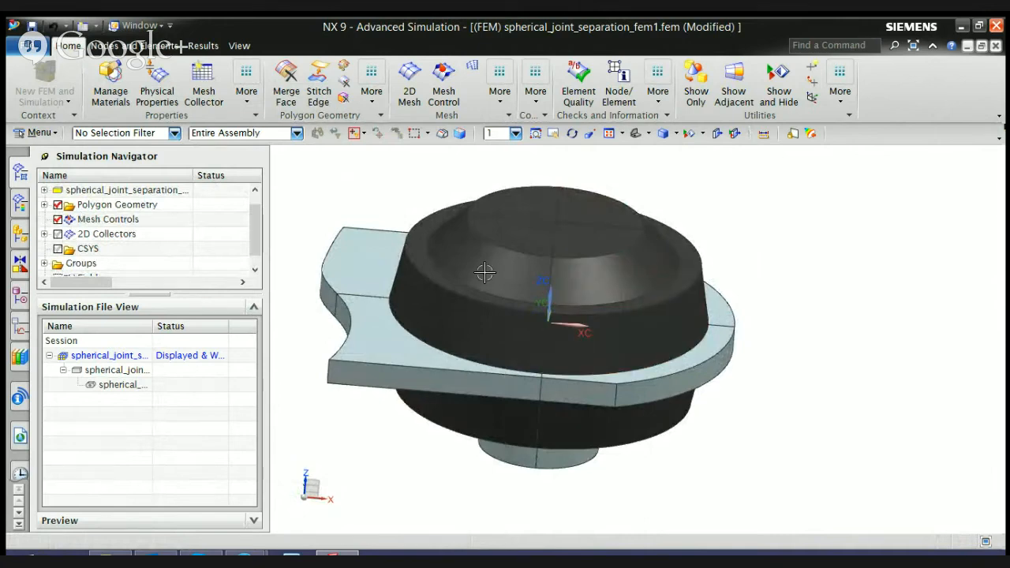
# - Hide Polygon Body (6) through Polygon Body (15), leaving only bodies (4) and (5) displayed
pyautogui.click(45, 205)
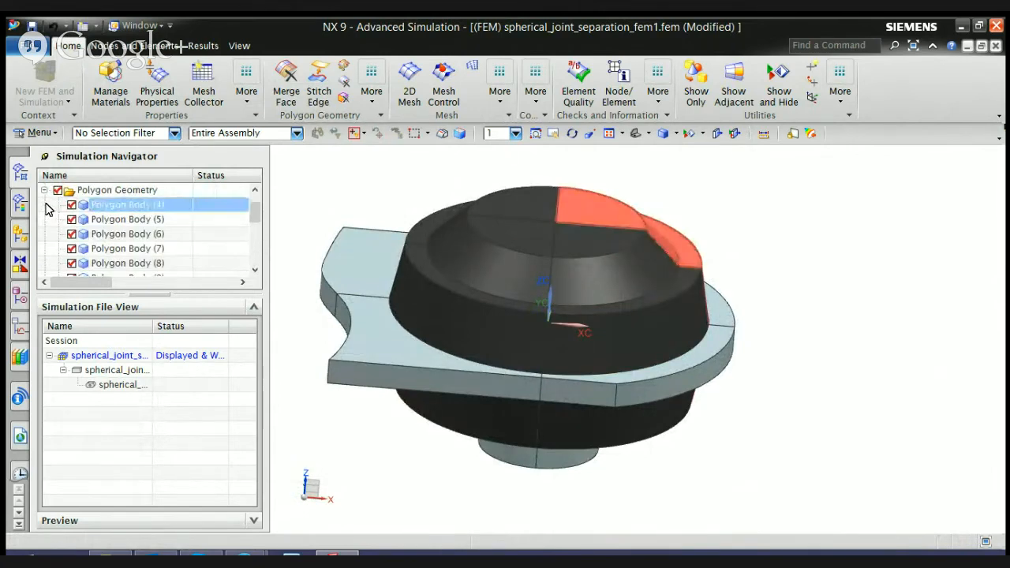
pyautogui.click(72, 235)
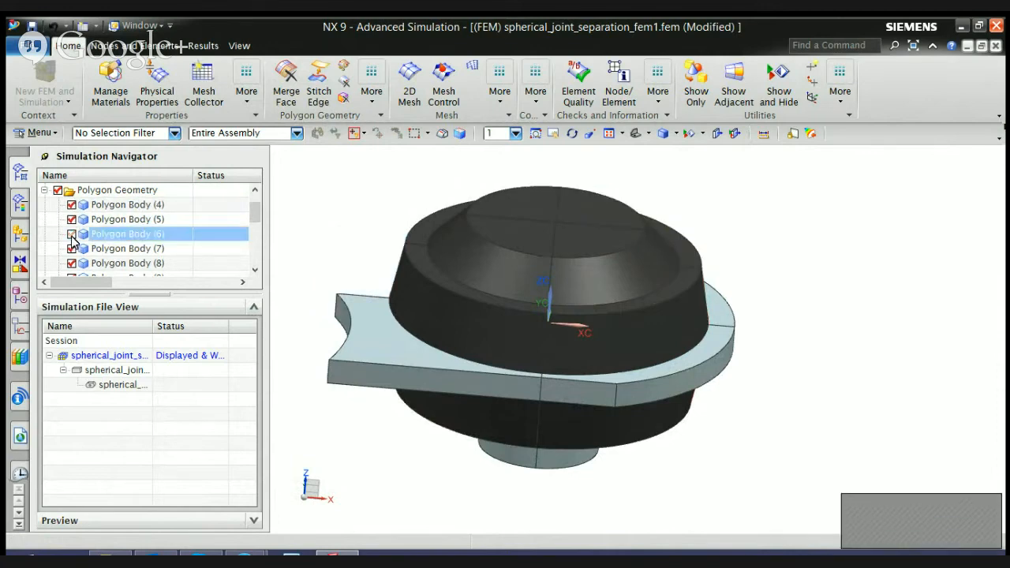
pyautogui.click(72, 249)
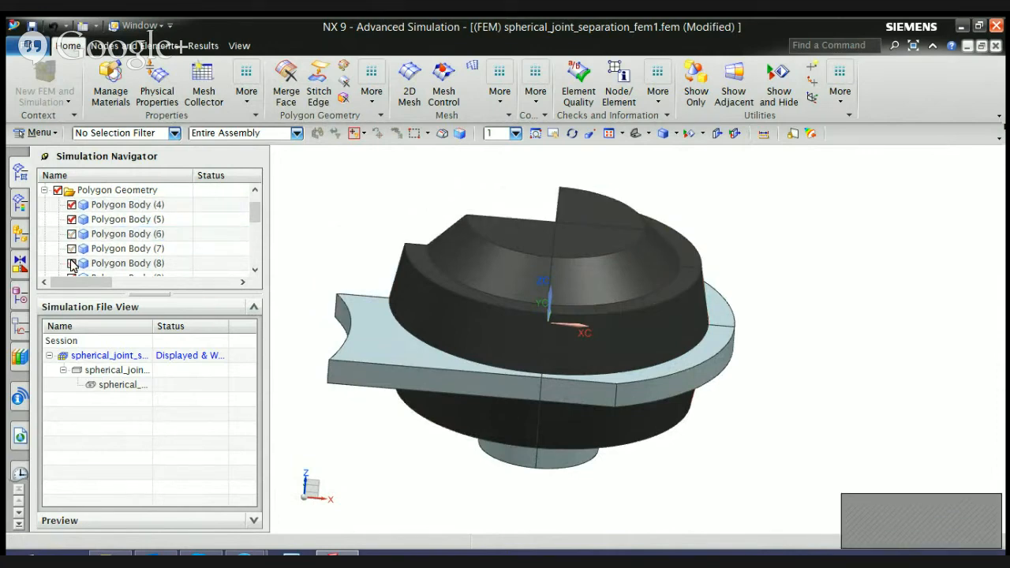
pyautogui.click(72, 264)
pyautogui.scroll(-1, 72, 260)
pyautogui.click(72, 235)
pyautogui.click(72, 248)
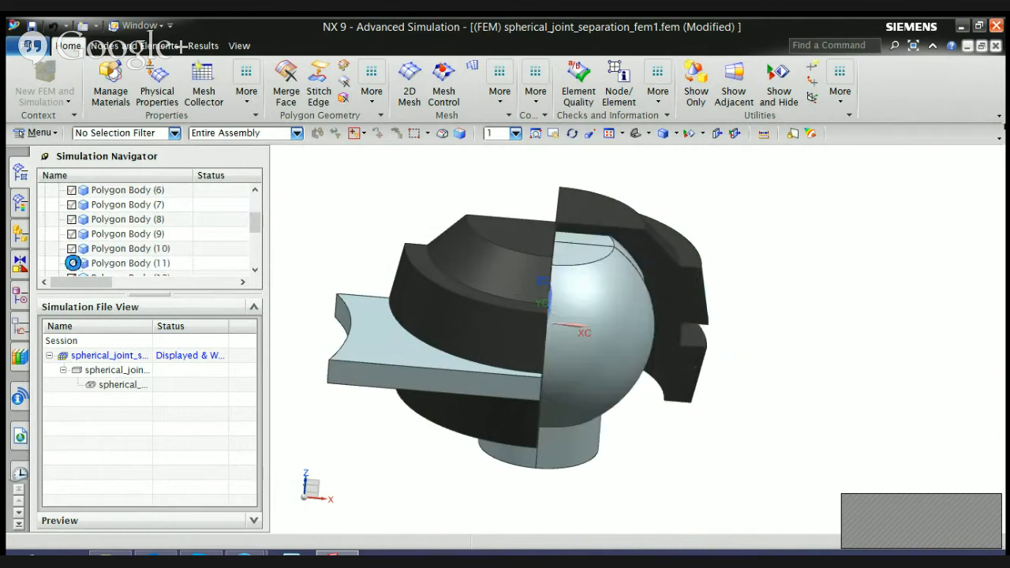
pyautogui.scroll(-1, 73, 262)
pyautogui.click(72, 249)
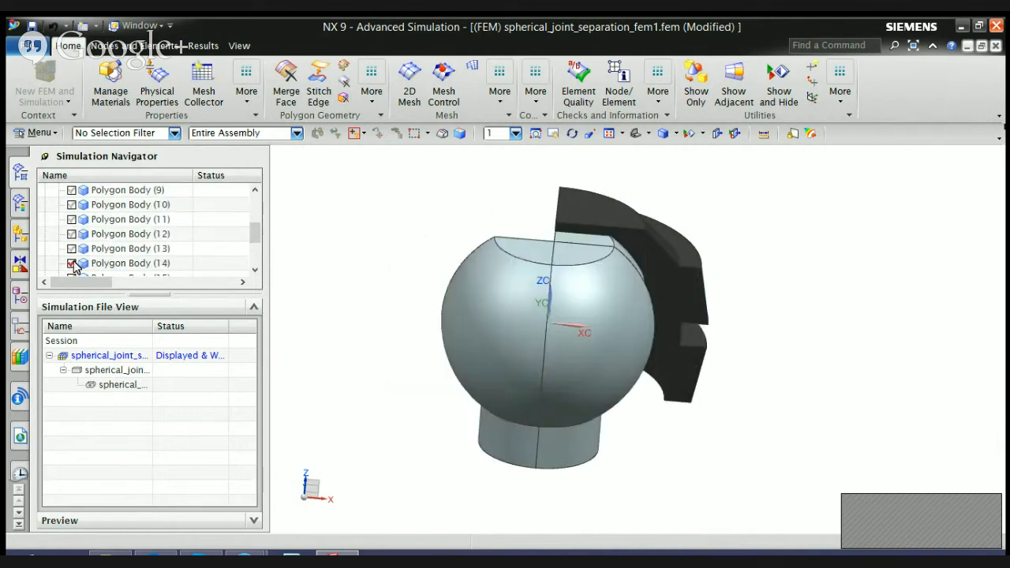
pyautogui.click(72, 263)
pyautogui.scroll(-1, 85, 263)
pyautogui.click(72, 235)
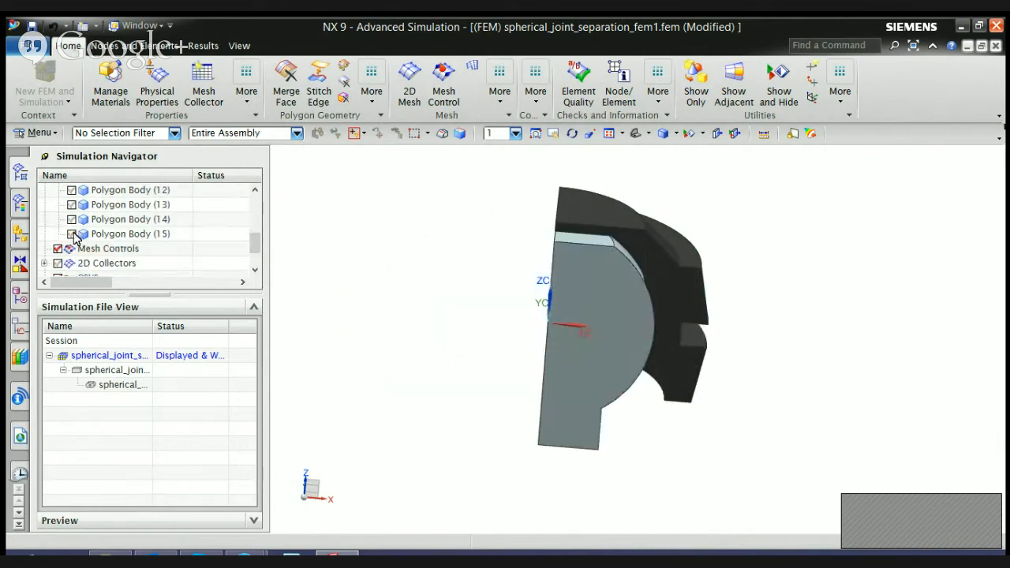
# - Show only the two planar cut faces in the XC-ZC plane, one on the ball quarter and one on the black housing quarter
pyautogui.moveTo(334, 284); pyautogui.dragTo(528, 300, button='middle')
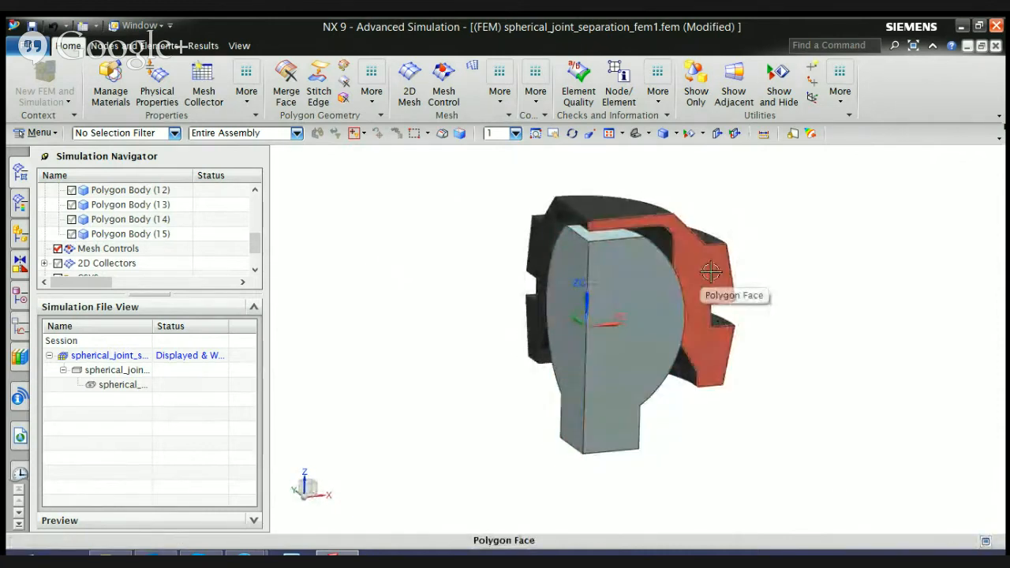
pyautogui.click(649, 289)
pyautogui.click(701, 282)
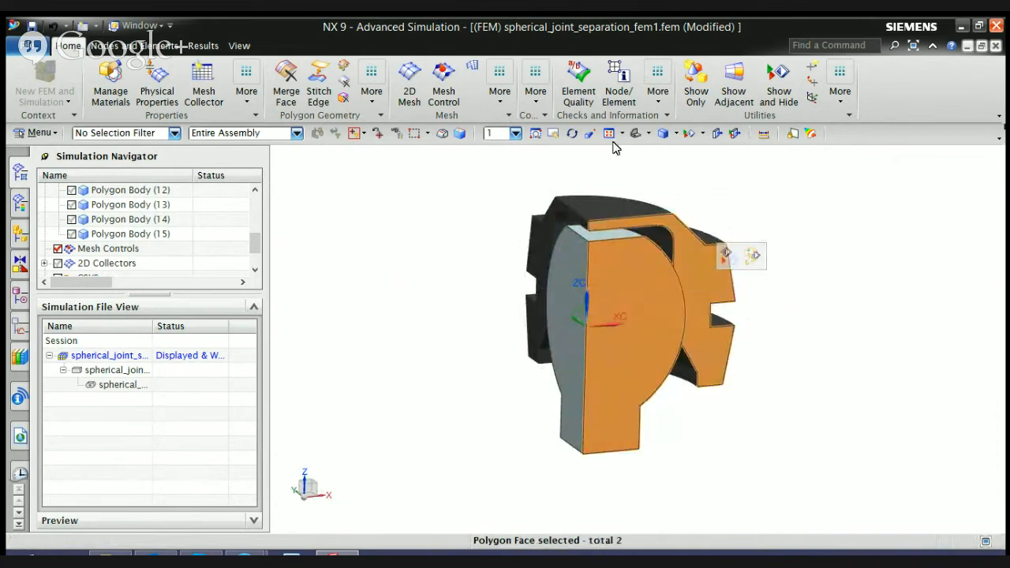
pyautogui.click(696, 85)
pyautogui.middleClick(363, 206)
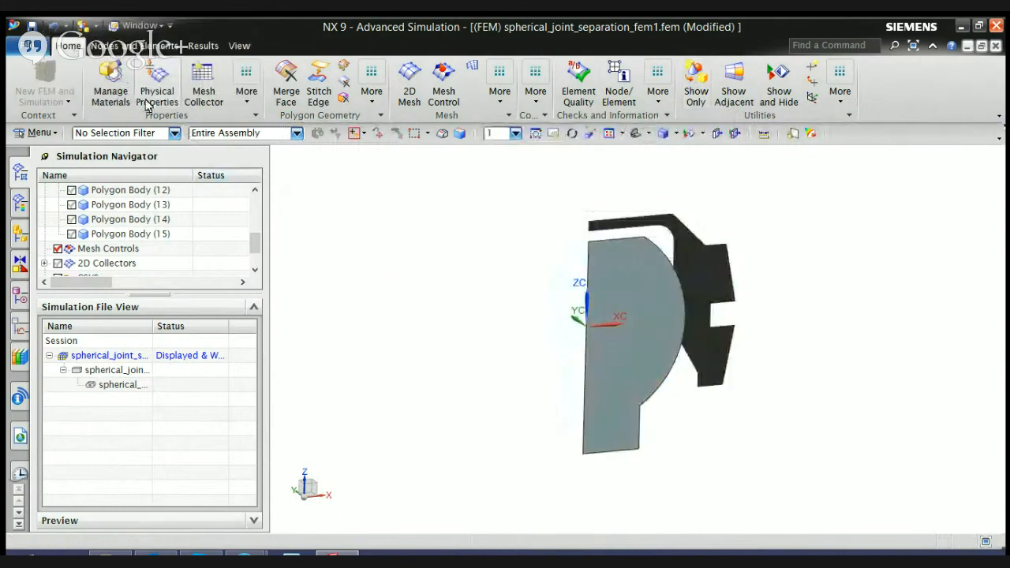
# - Orient the view square to the XC-ZC plane so the two cross-section faces are seen face-on
pyautogui.click(239, 45)
pyautogui.click(86, 81)
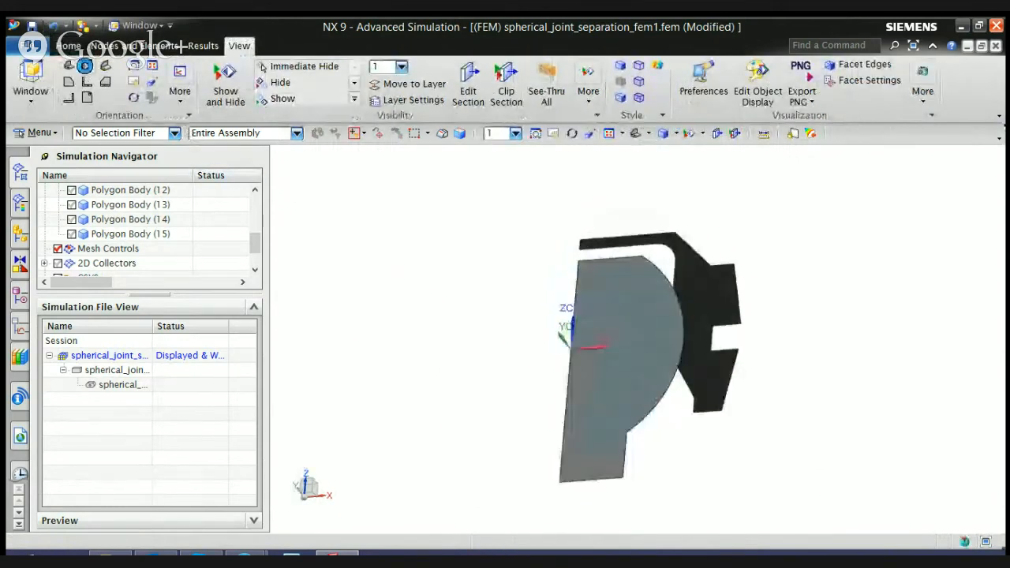
pyautogui.click(86, 84)
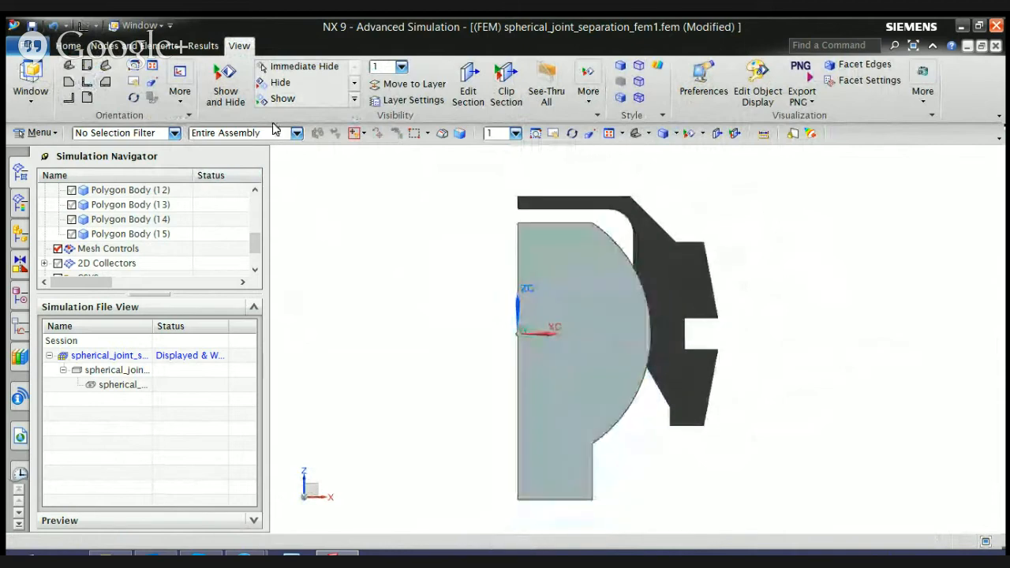
pyautogui.click(69, 46)
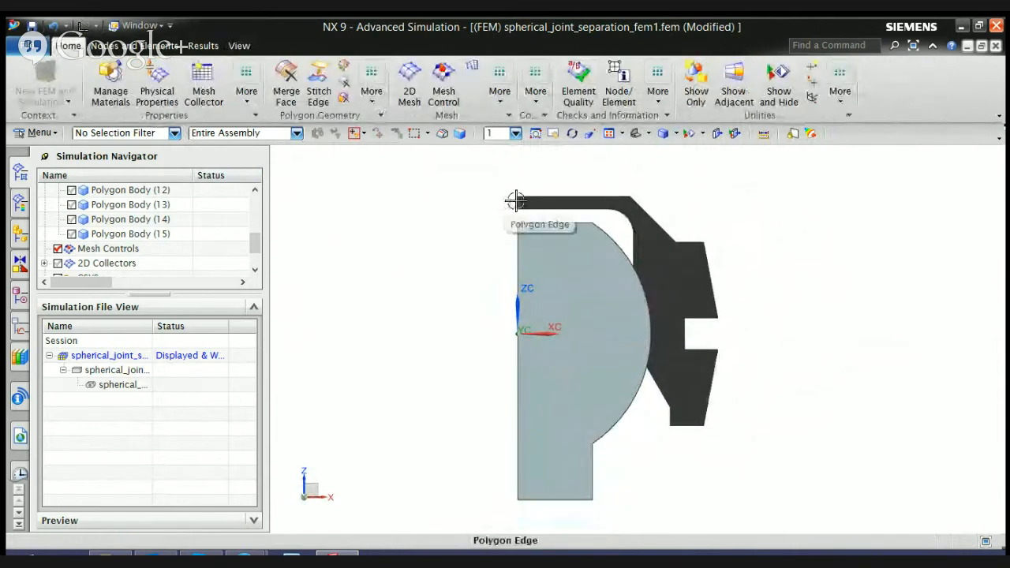
pyautogui.scroll(3, 114, 236)
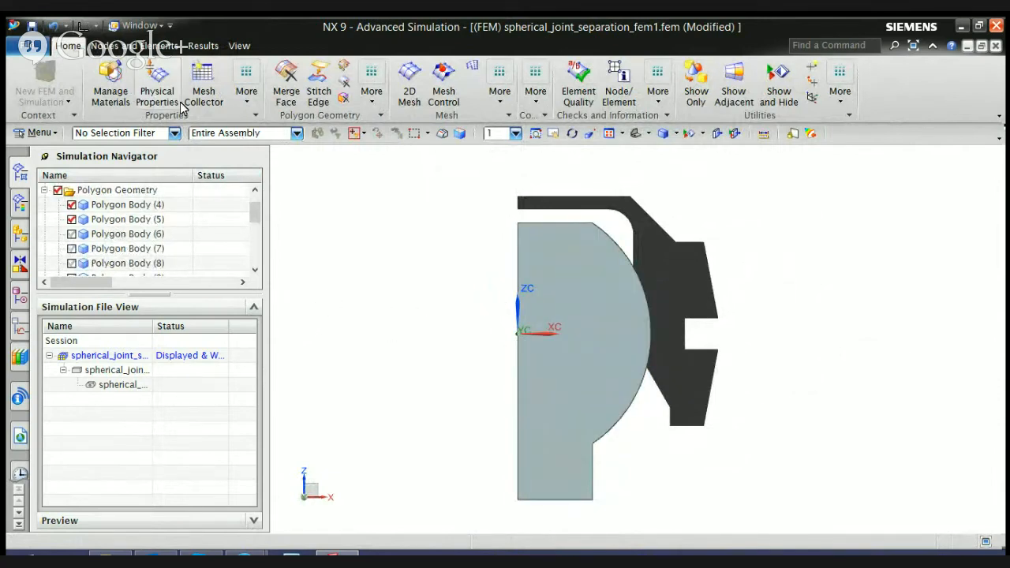
pyautogui.click(406, 99)
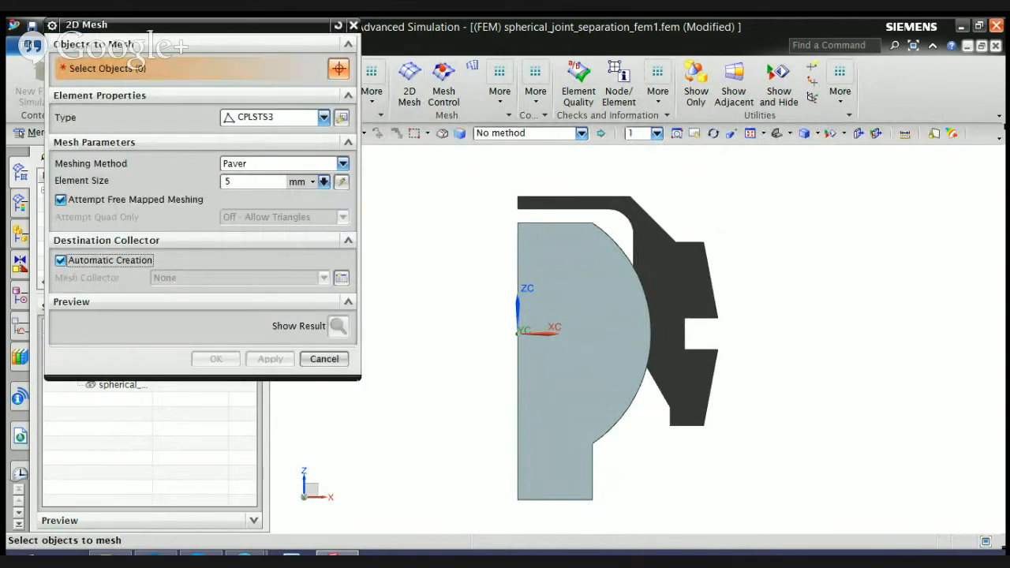
pyautogui.click(561, 304)
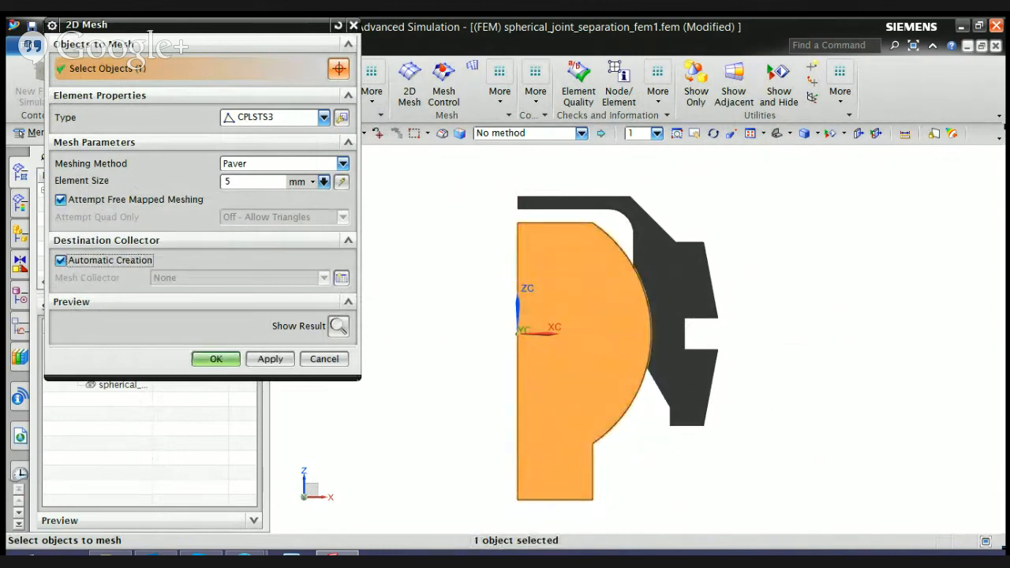
pyautogui.click(324, 358)
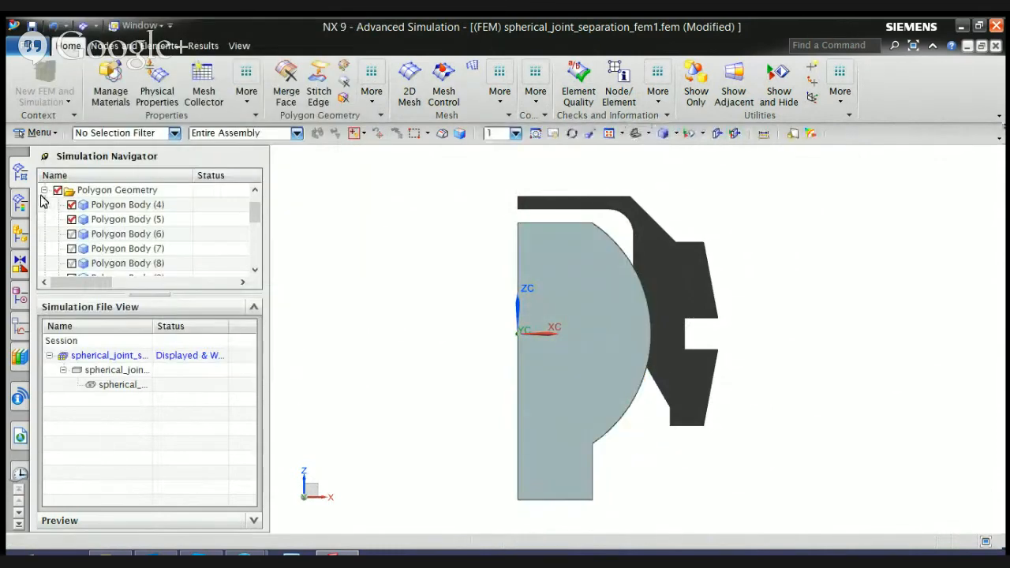
# - Inspect the Nylon 2D collector's physical property, its material assignment and the available property tables
pyautogui.click(44, 234)
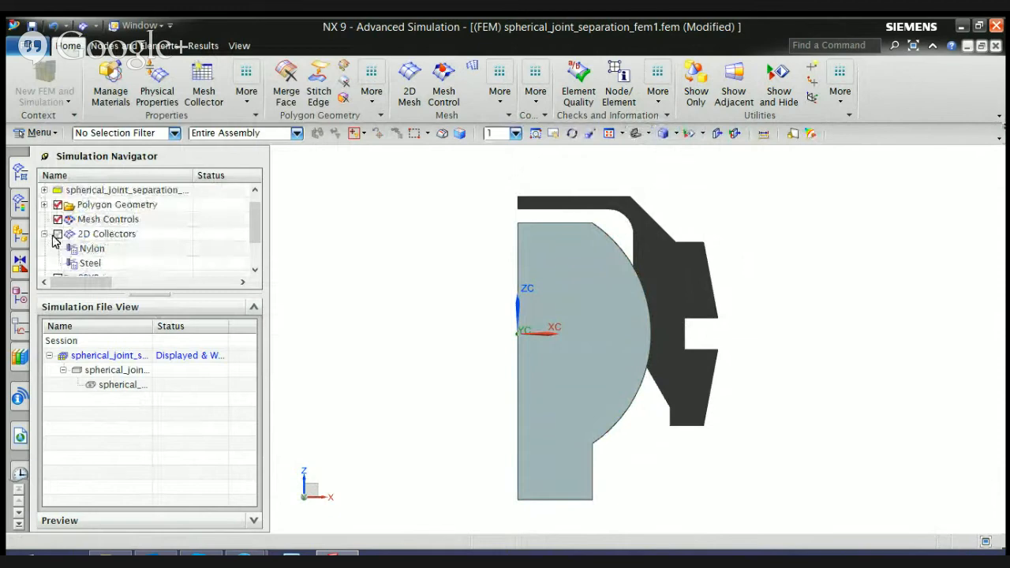
pyautogui.click(57, 235)
pyautogui.rightClick(91, 250)
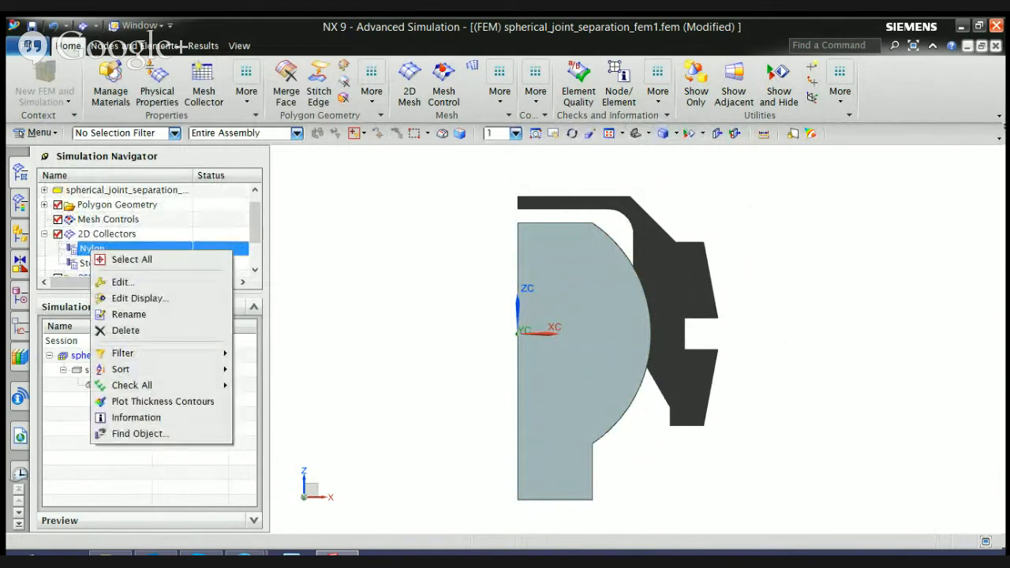
pyautogui.click(119, 281)
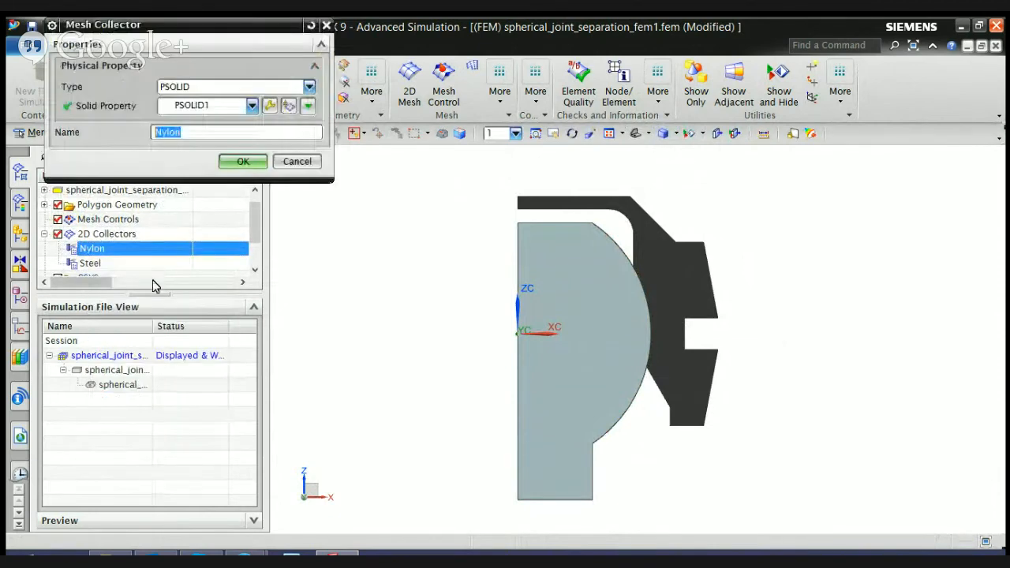
pyautogui.click(270, 105)
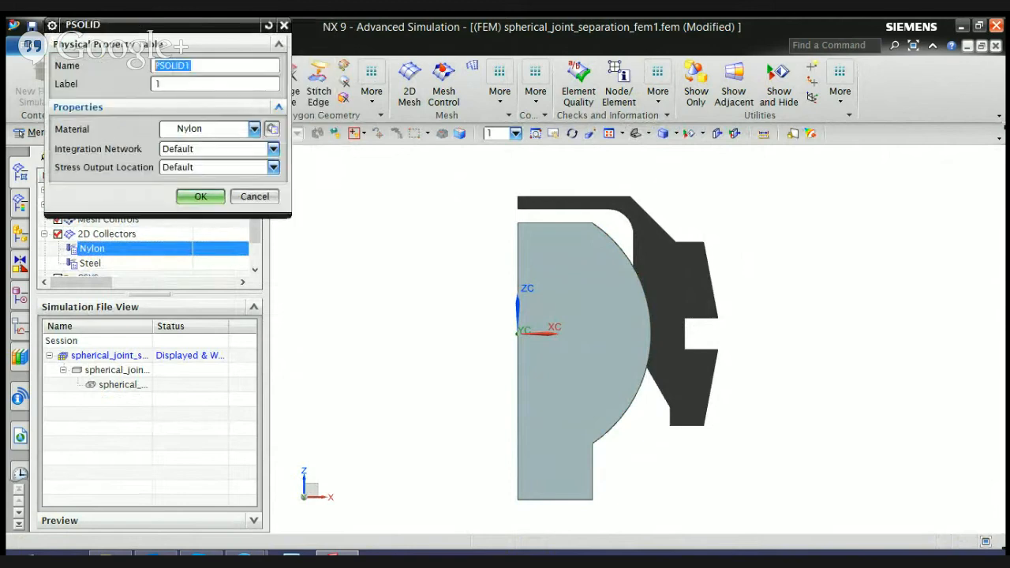
pyautogui.click(201, 197)
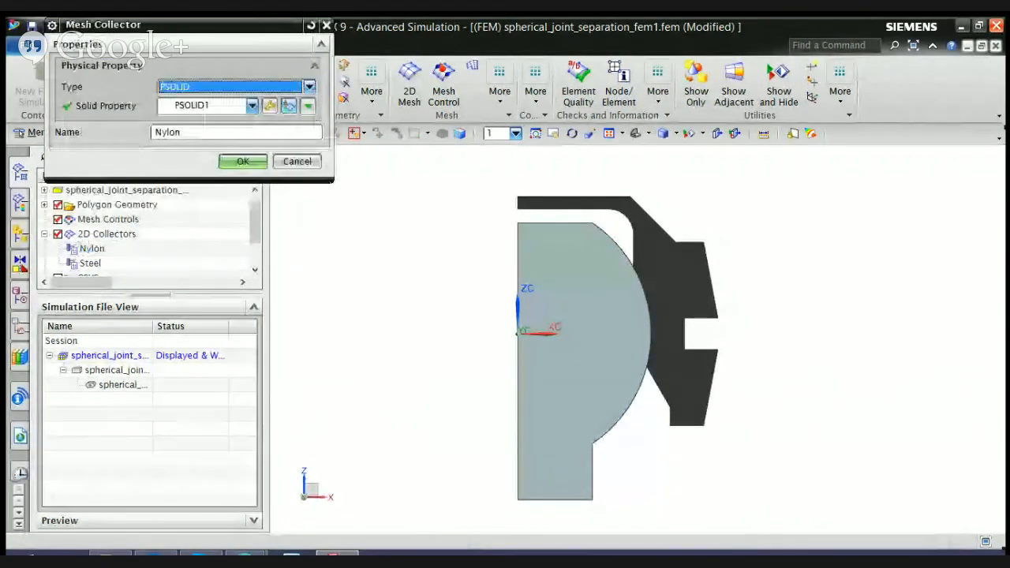
pyautogui.click(308, 105)
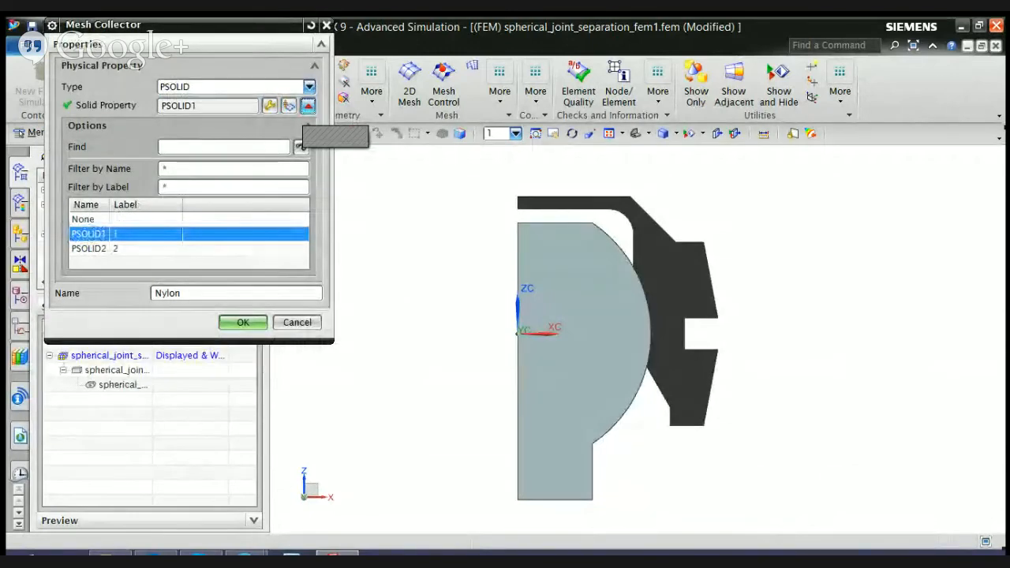
pyautogui.click(308, 105)
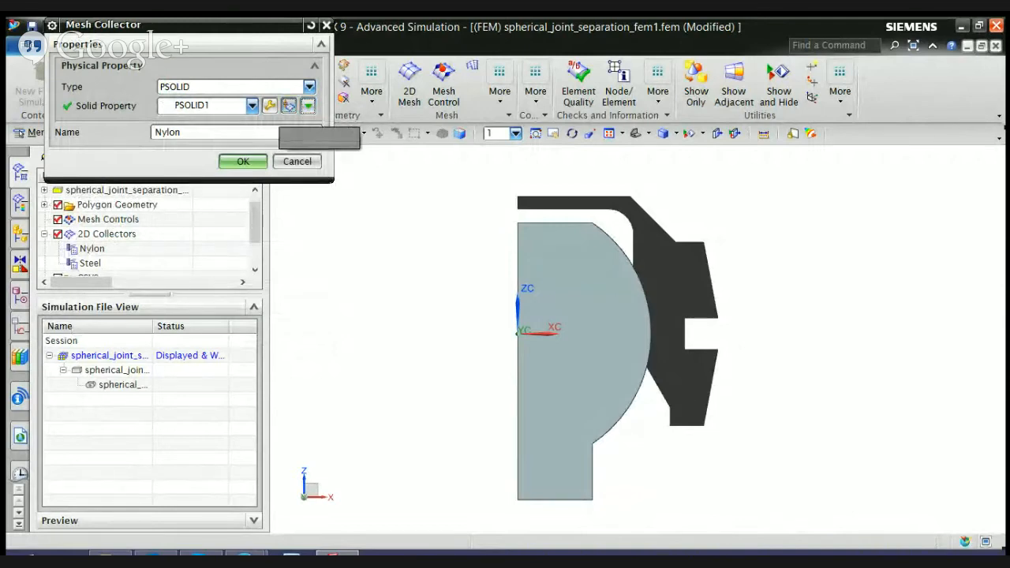
pyautogui.click(289, 105)
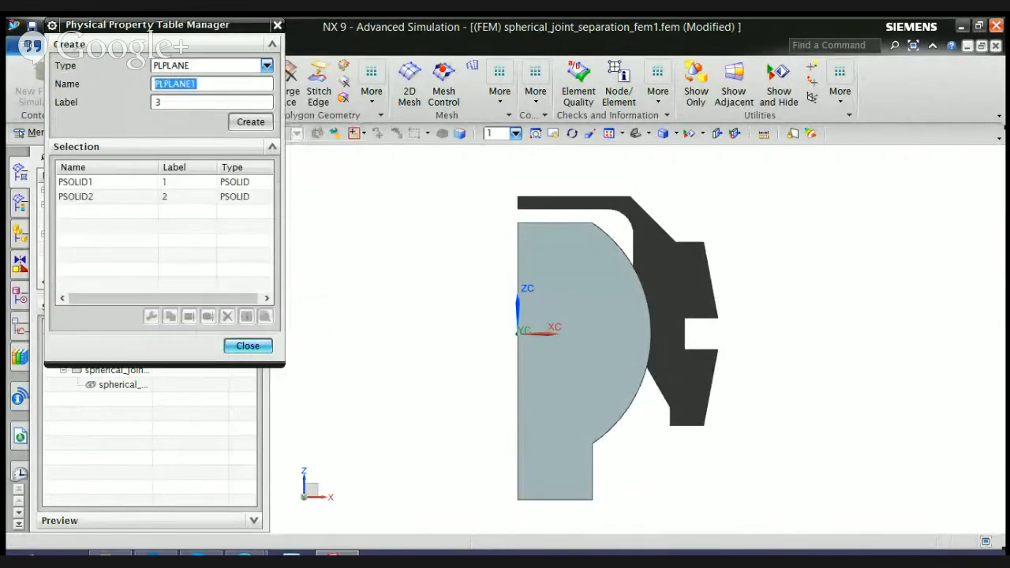
pyautogui.click(248, 346)
pyautogui.click(243, 160)
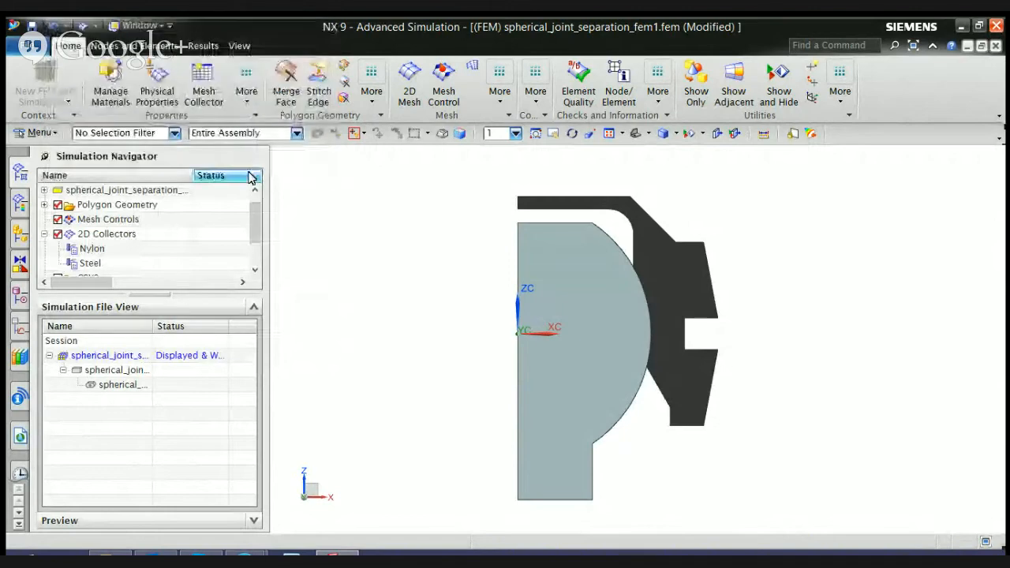
pyautogui.click(91, 249)
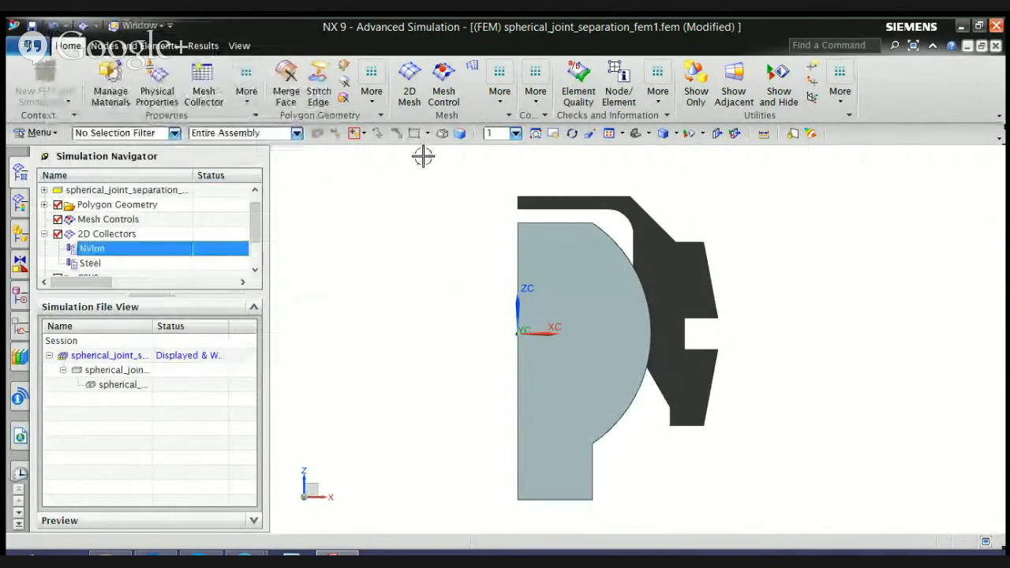
pyautogui.click(412, 88)
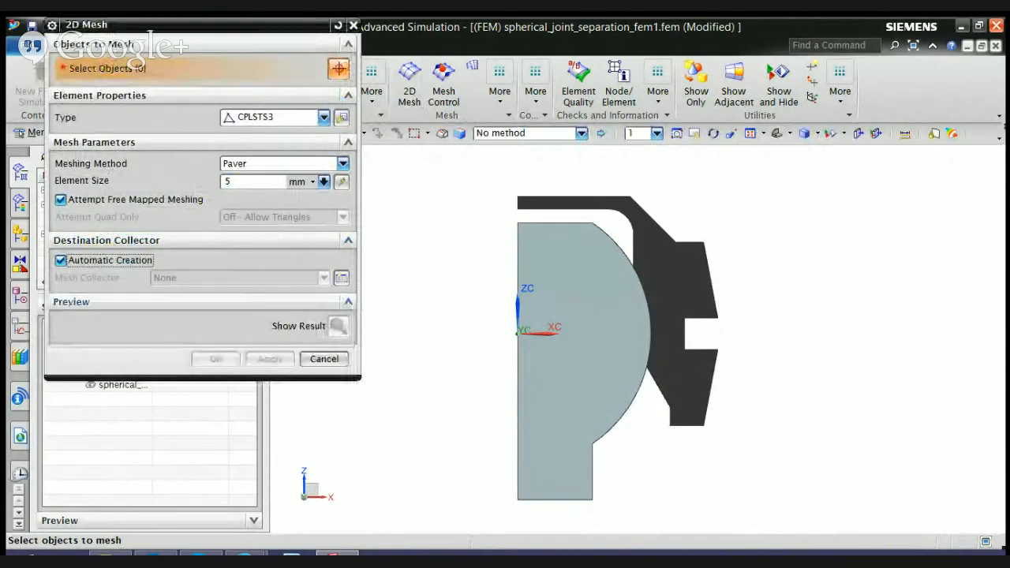
pyautogui.click(341, 278)
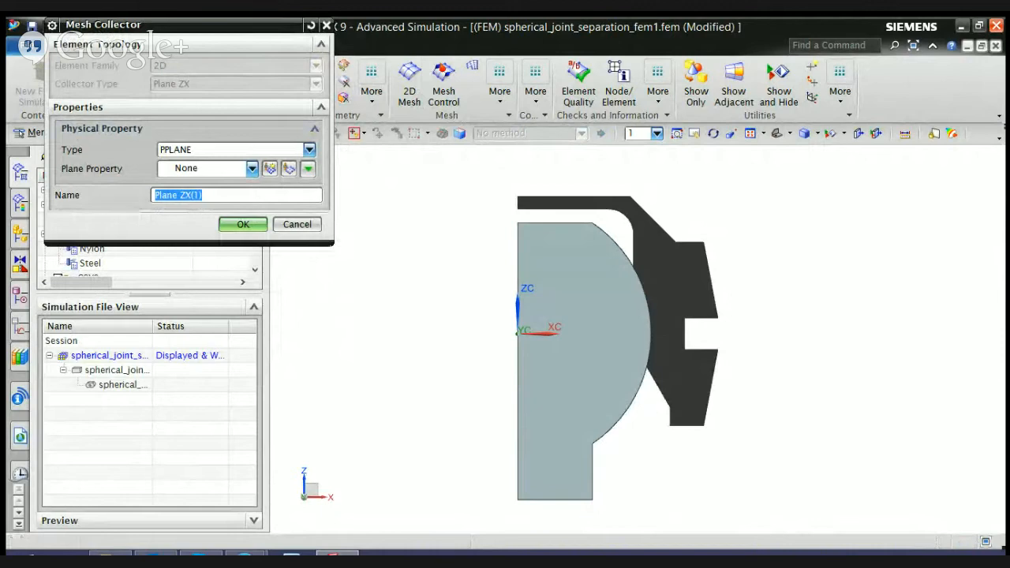
pyautogui.click(253, 169)
pyautogui.click(252, 169)
pyautogui.click(309, 150)
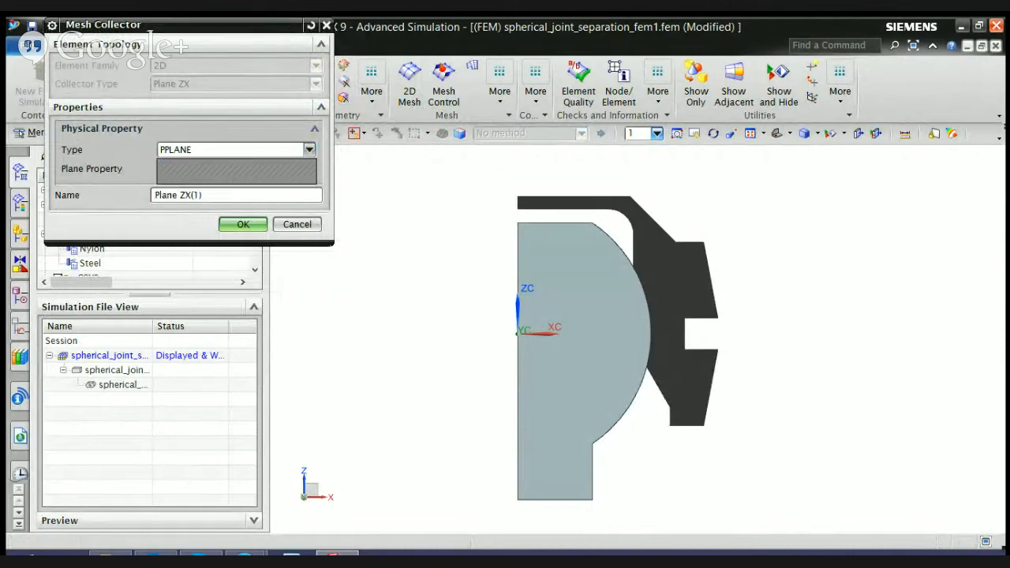
pyautogui.click(310, 150)
pyautogui.click(298, 224)
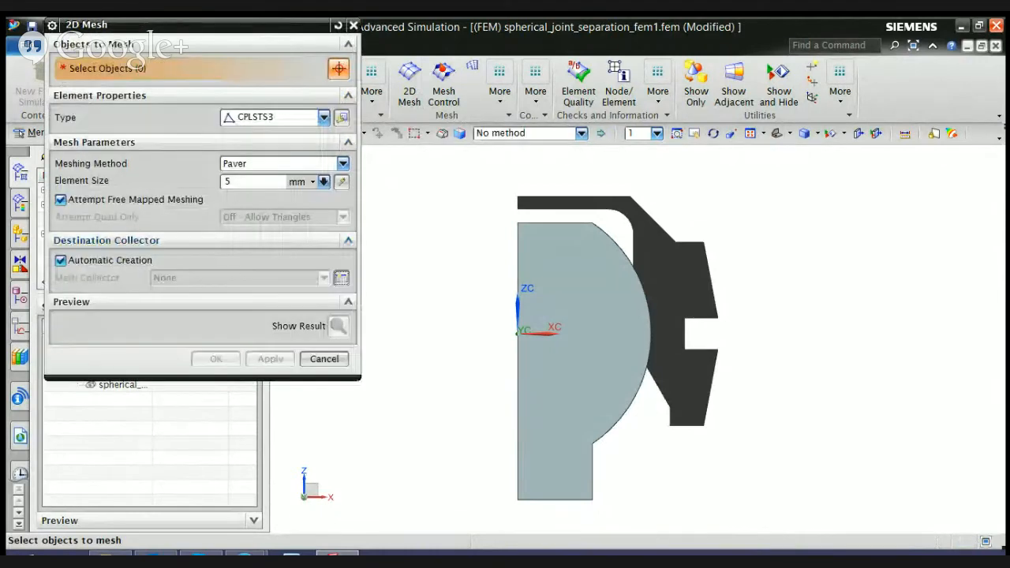
pyautogui.click(331, 361)
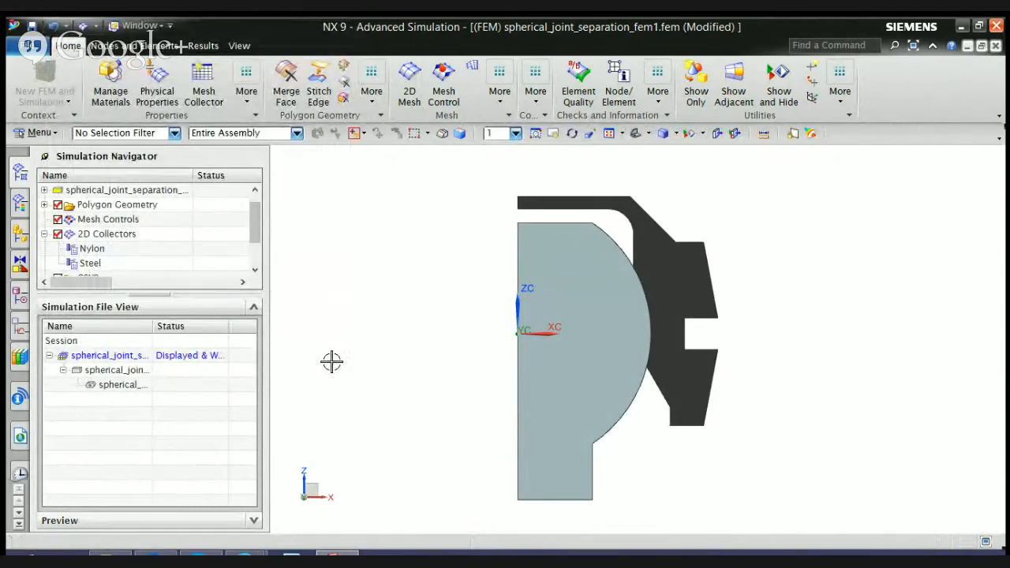
# - Delete the existing Nylon and Steel mesh collectors from the 2D collectors
pyautogui.rightClick(108, 236)
pyautogui.click(72, 251)
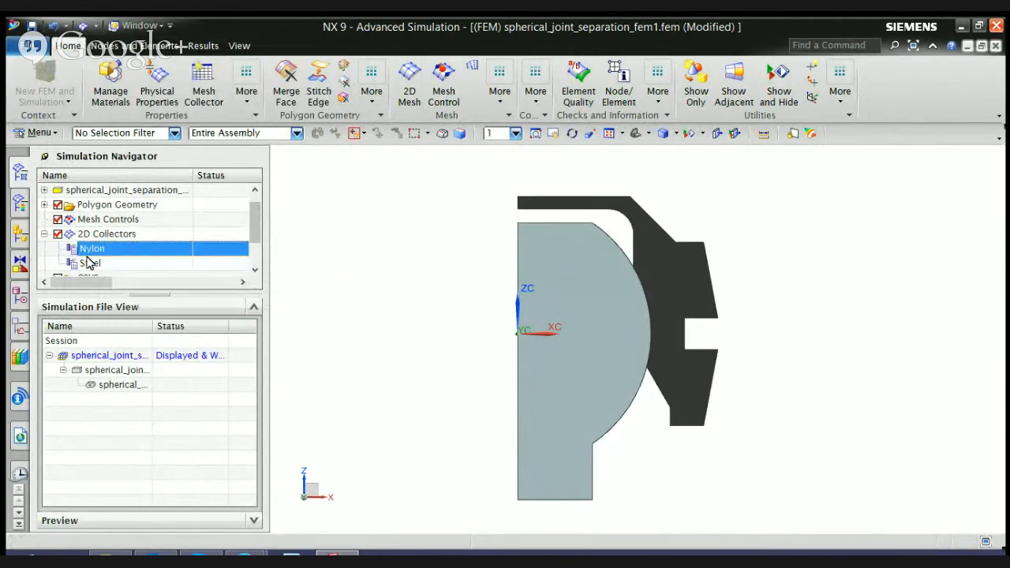
pyautogui.keyDown('ctrl'); pyautogui.click(87, 264); pyautogui.keyUp('ctrl')
pyautogui.rightClick(92, 264)
pyautogui.click(157, 295)
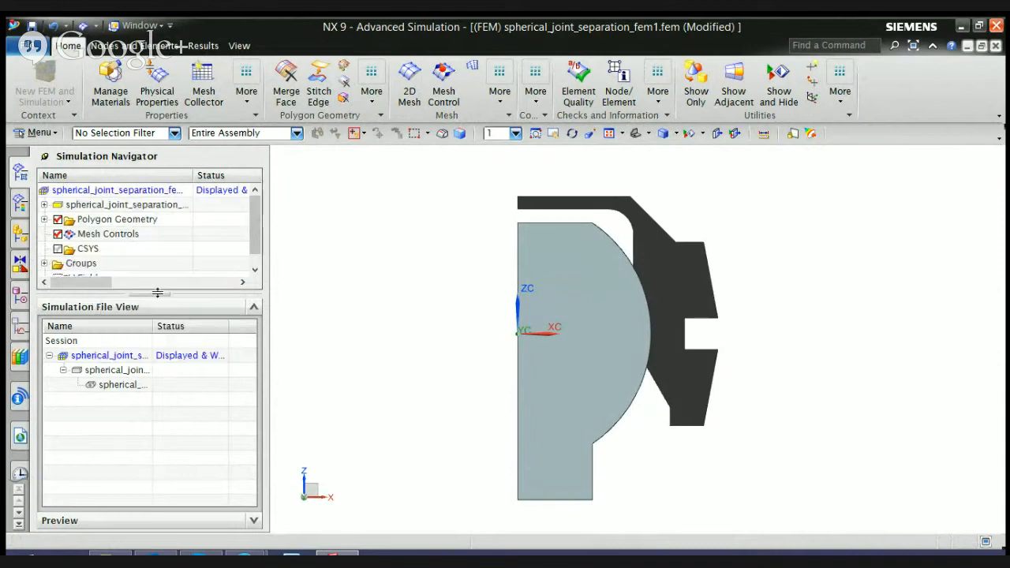
# - Begin a new mesh collector with the 2D element family and the Solid Axisymmetric ZX Collector type
pyautogui.click(204, 87)
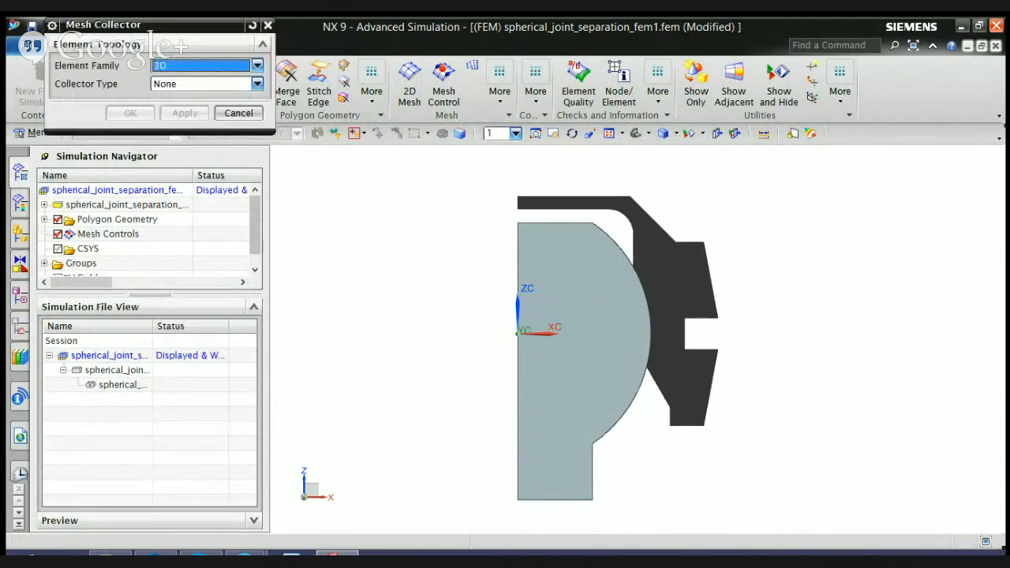
pyautogui.click(257, 65)
pyautogui.click(189, 96)
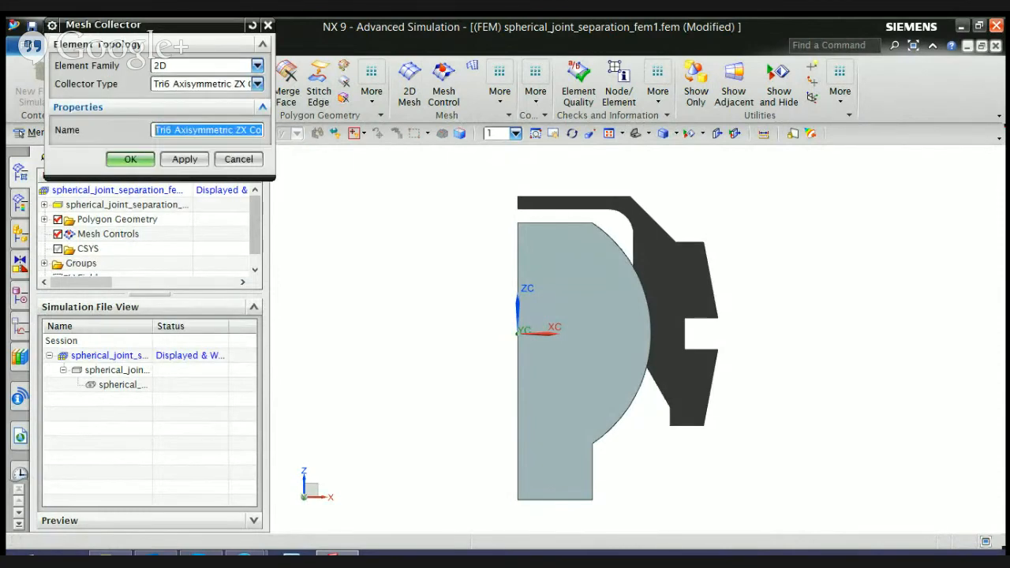
pyautogui.click(258, 84)
pyautogui.click(207, 111)
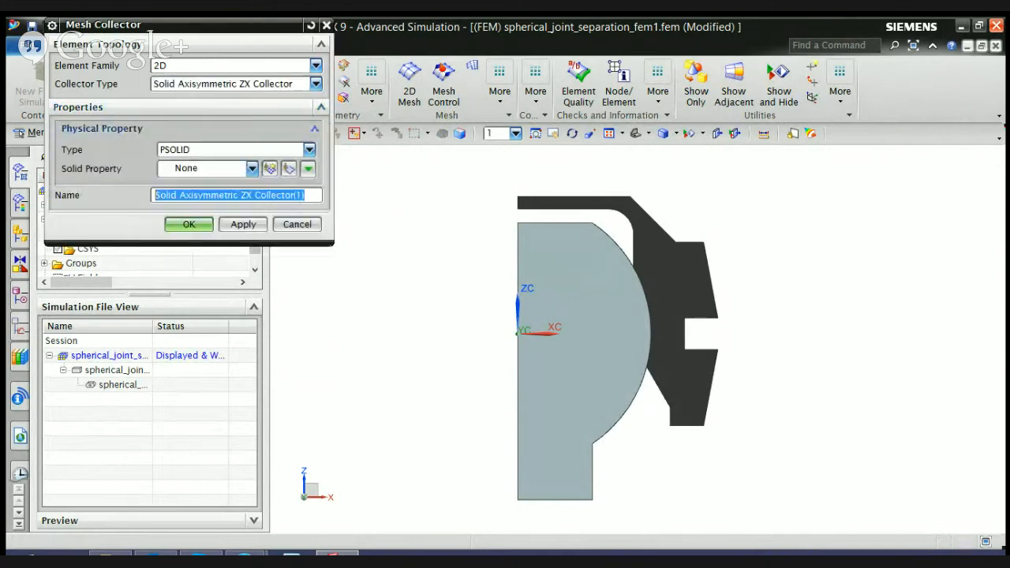
# - Assign the solid property PSOLID1 to the new collector, check its material, and create the collector with the name Nylon
pyautogui.click(252, 168)
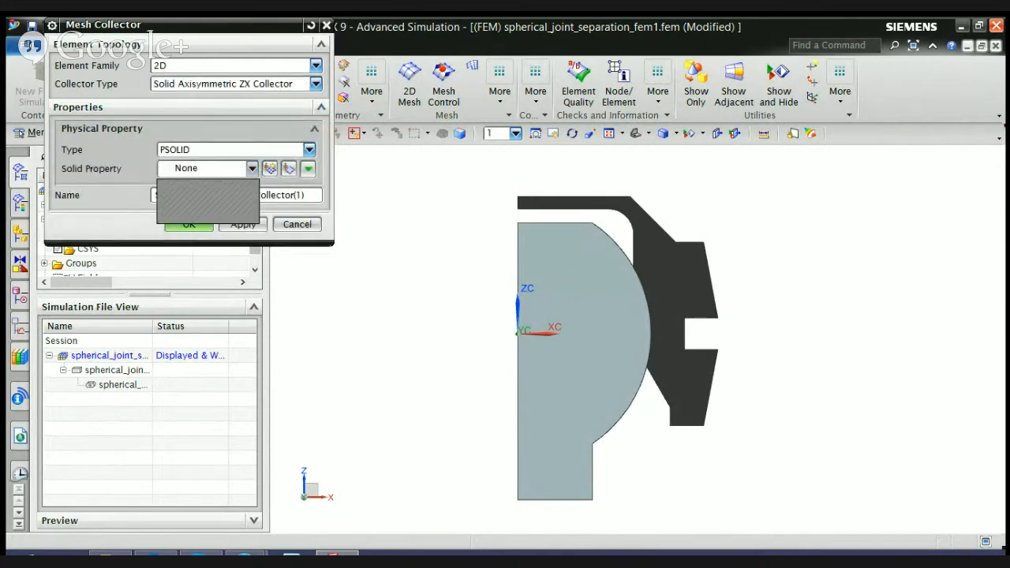
pyautogui.click(252, 169)
pyautogui.click(252, 168)
pyautogui.click(194, 199)
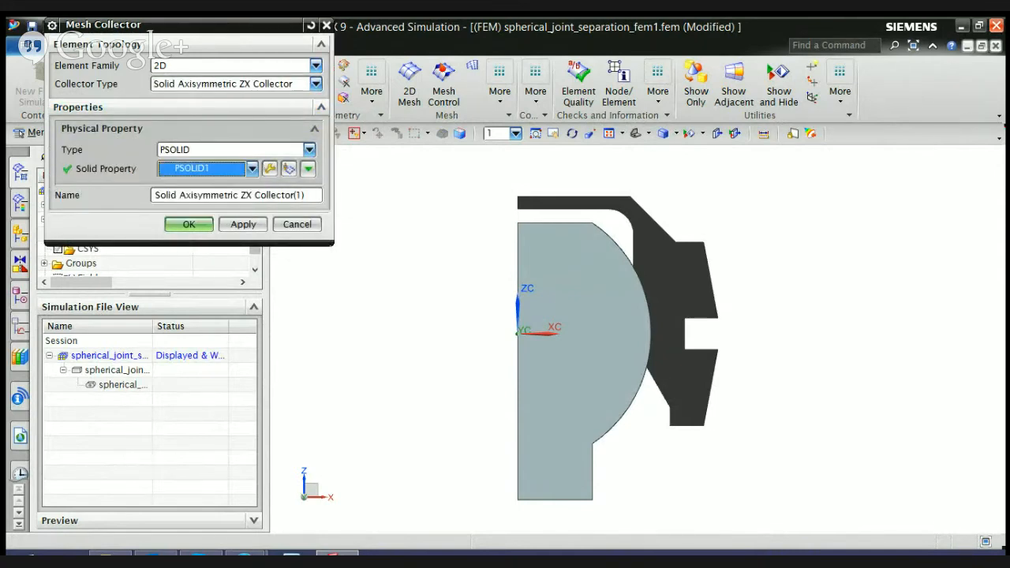
pyautogui.click(269, 168)
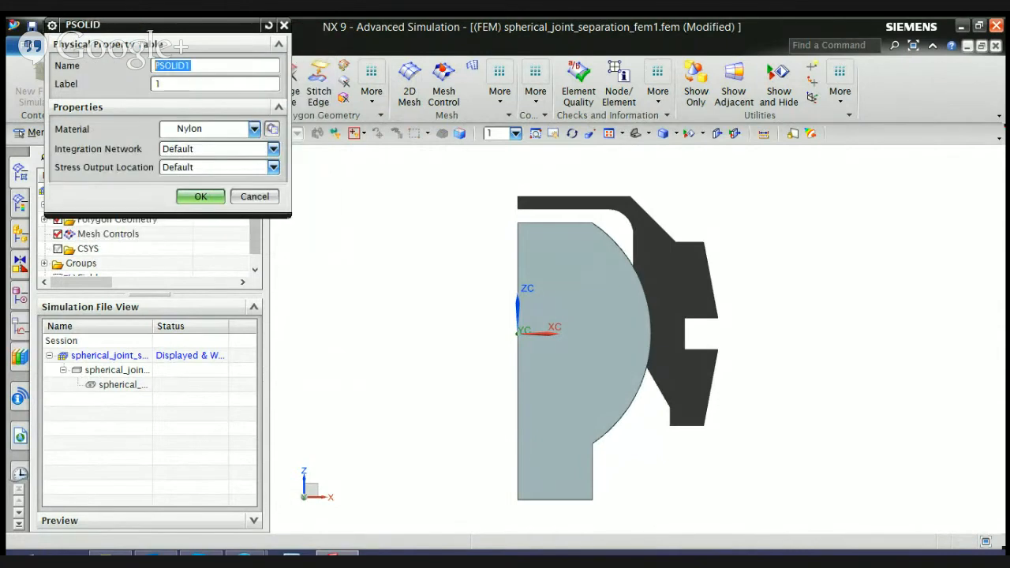
pyautogui.click(200, 197)
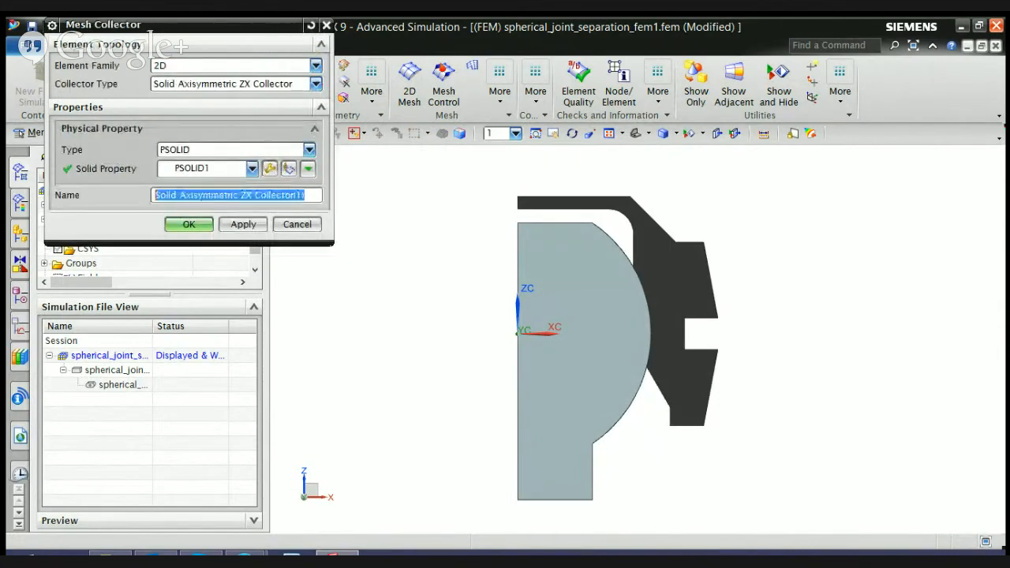
pyautogui.write('Nylon')
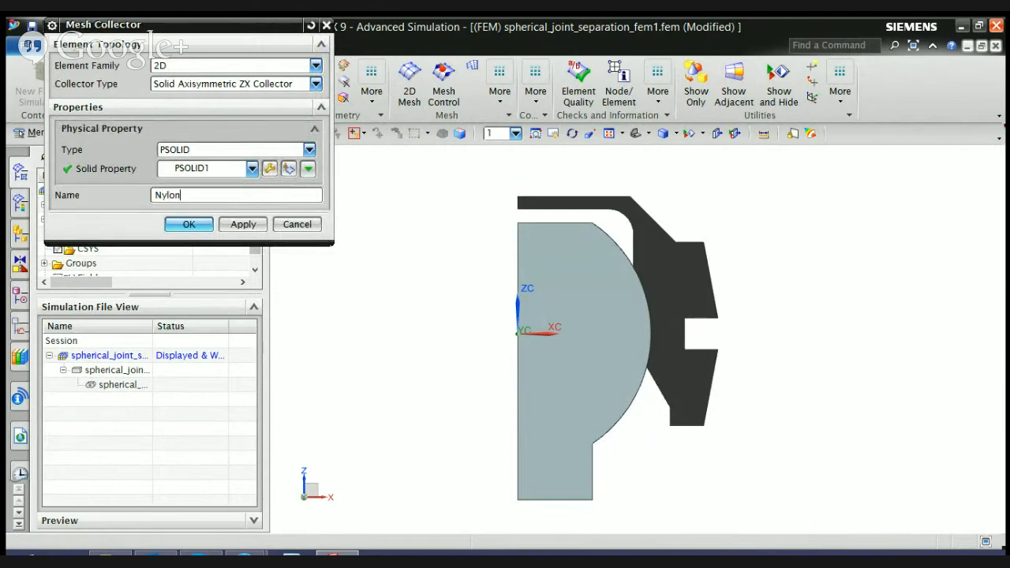
pyautogui.click(189, 224)
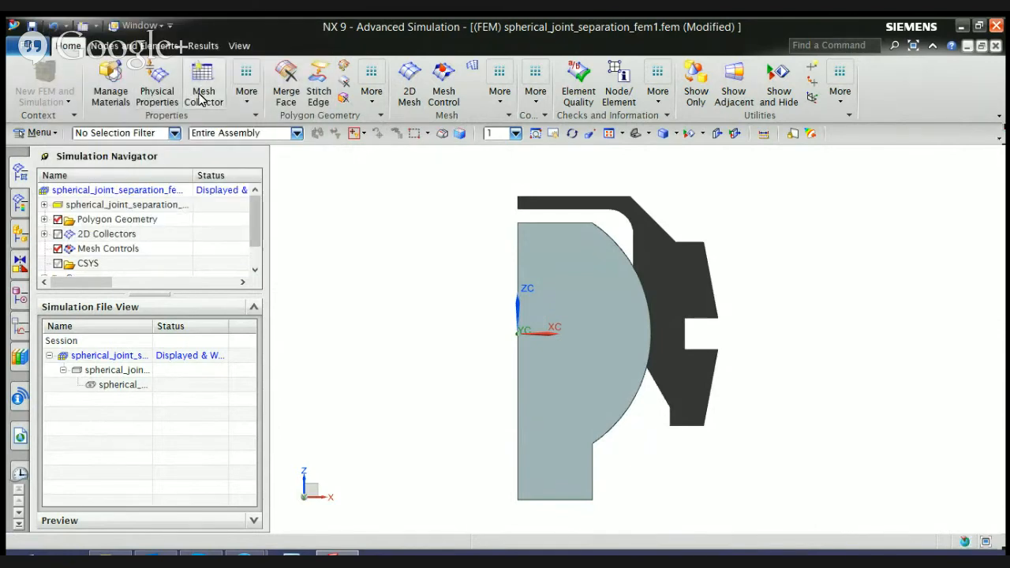
# - Create a second 2D Solid Axisymmetric ZX Collector named Steel with the solid property PSOLID2, checking the property's material
pyautogui.click(203, 95)
pyautogui.click(252, 168)
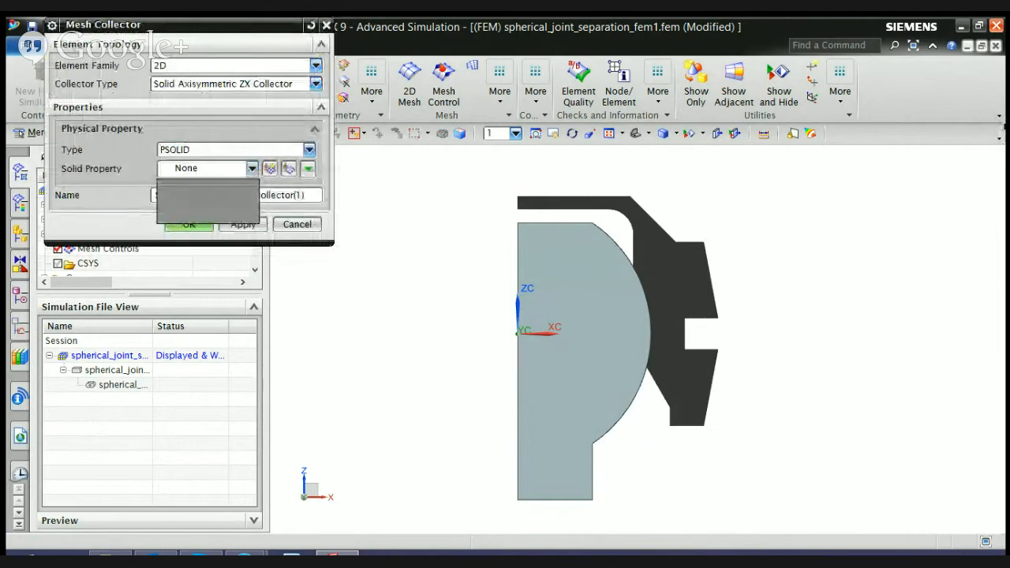
pyautogui.click(197, 215)
pyautogui.click(270, 169)
pyautogui.click(201, 197)
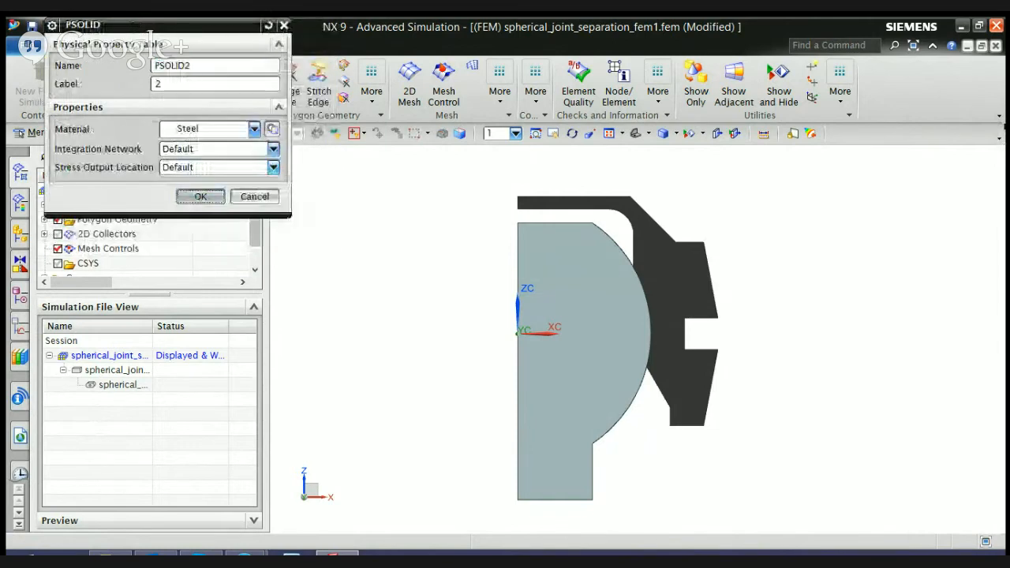
pyautogui.moveTo(305, 196); pyautogui.dragTo(153, 196)
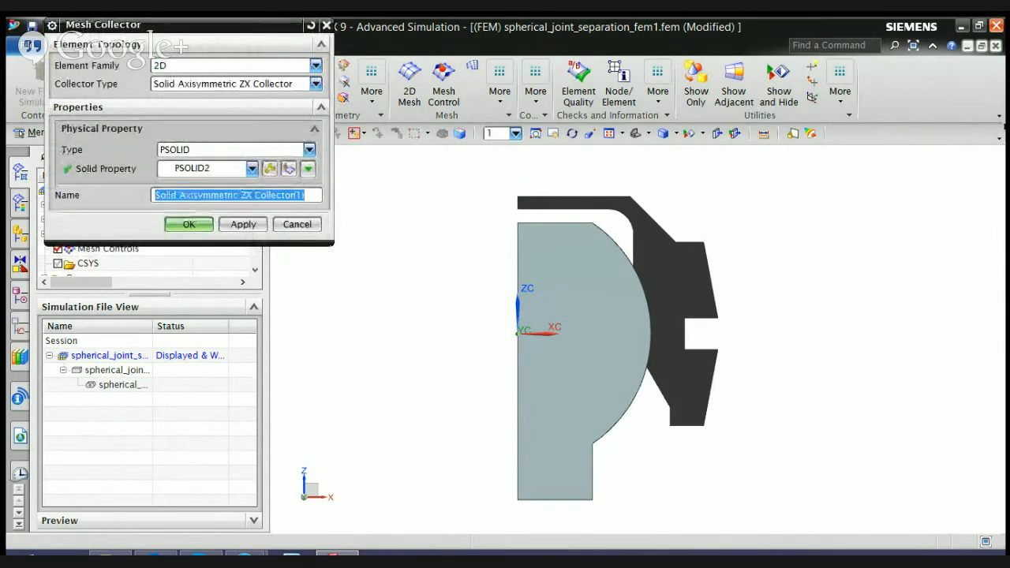
pyautogui.write('Steel')
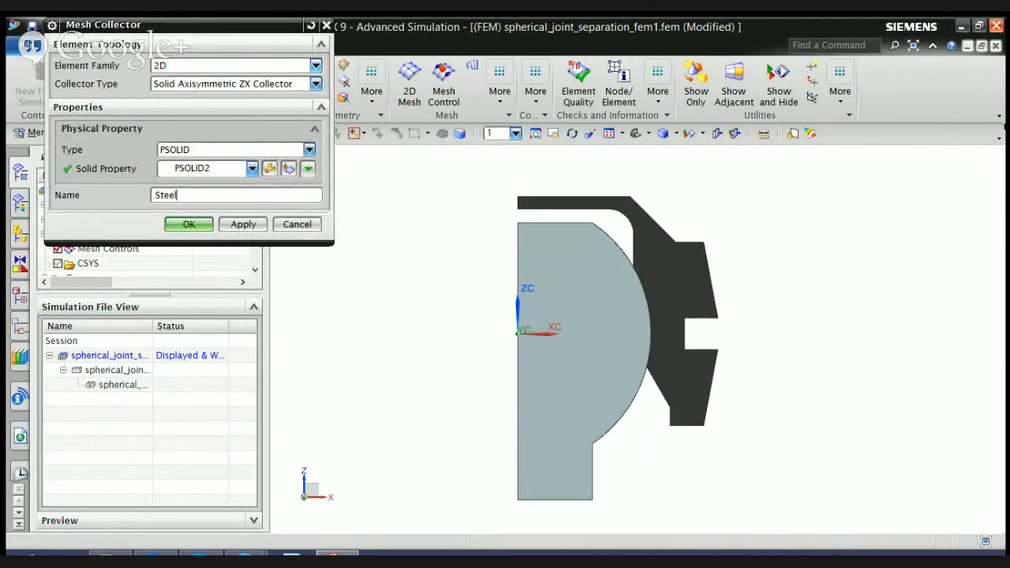
pyautogui.click(315, 66)
pyautogui.click(316, 66)
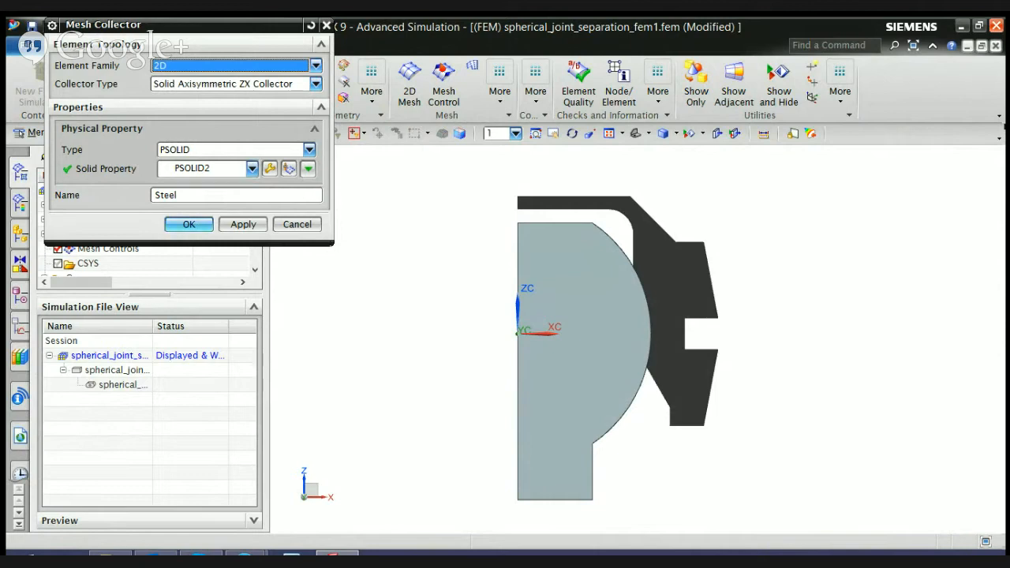
pyautogui.click(188, 224)
# - Begin a 2D mesh with CQUADX4 elements, directing it to the existing Nylon mesh collector instead of an automatically created one
pyautogui.click(410, 93)
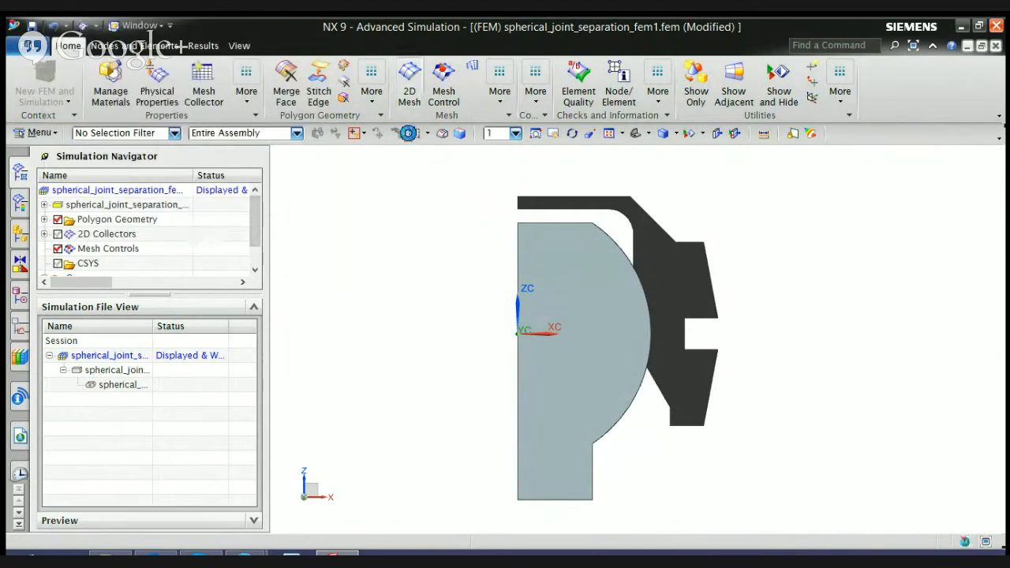
pyautogui.click(60, 261)
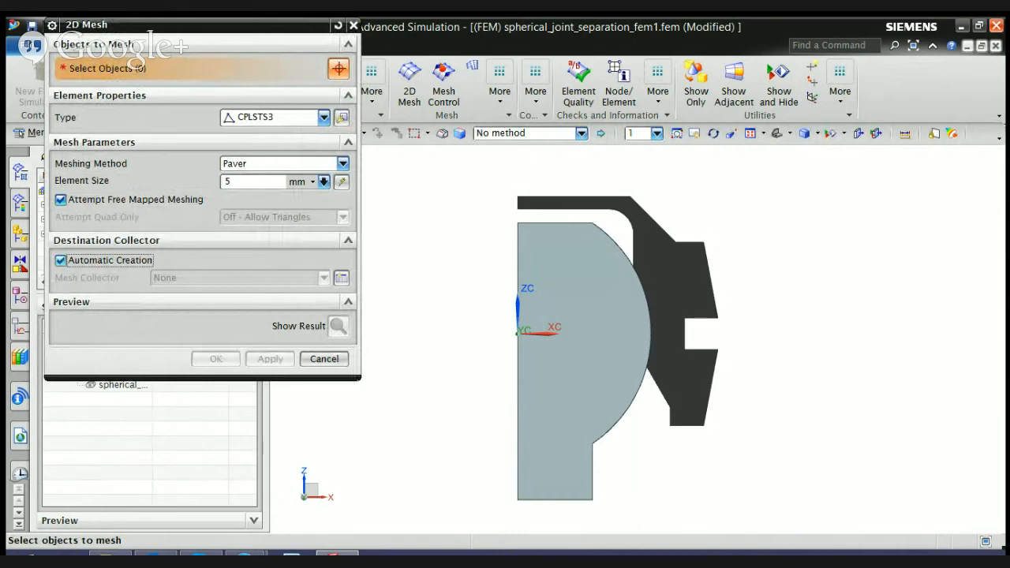
pyautogui.click(323, 117)
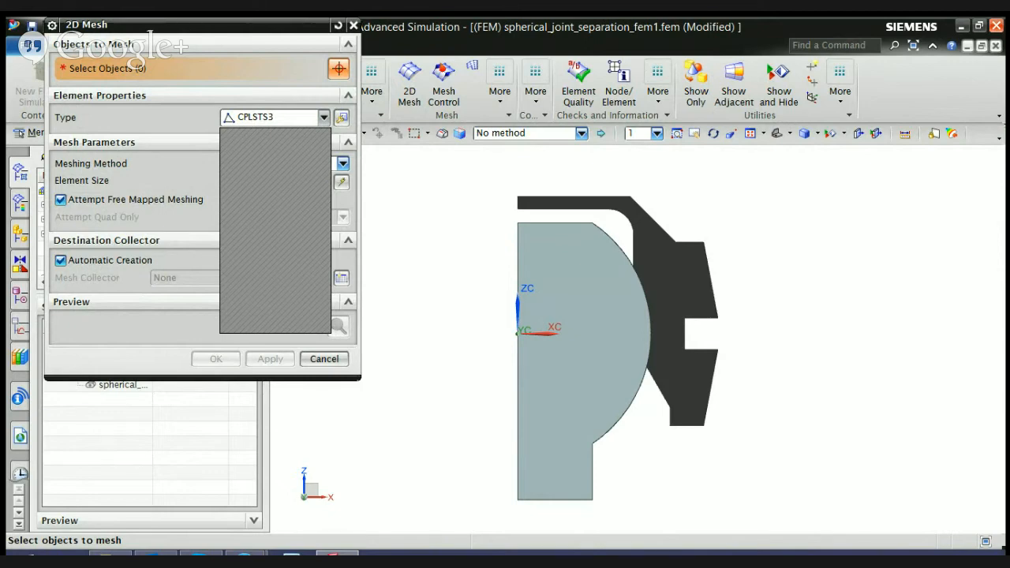
pyautogui.click(257, 282)
pyautogui.click(60, 260)
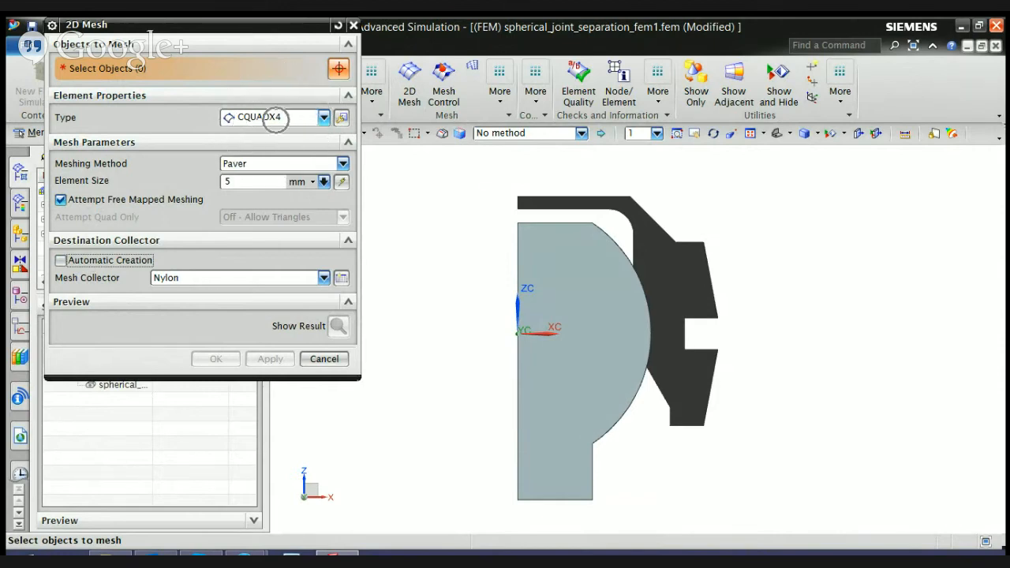
# - Try meshing the outer socket face with a 5 mm element size, and discard that mesh
pyautogui.click(651, 242)
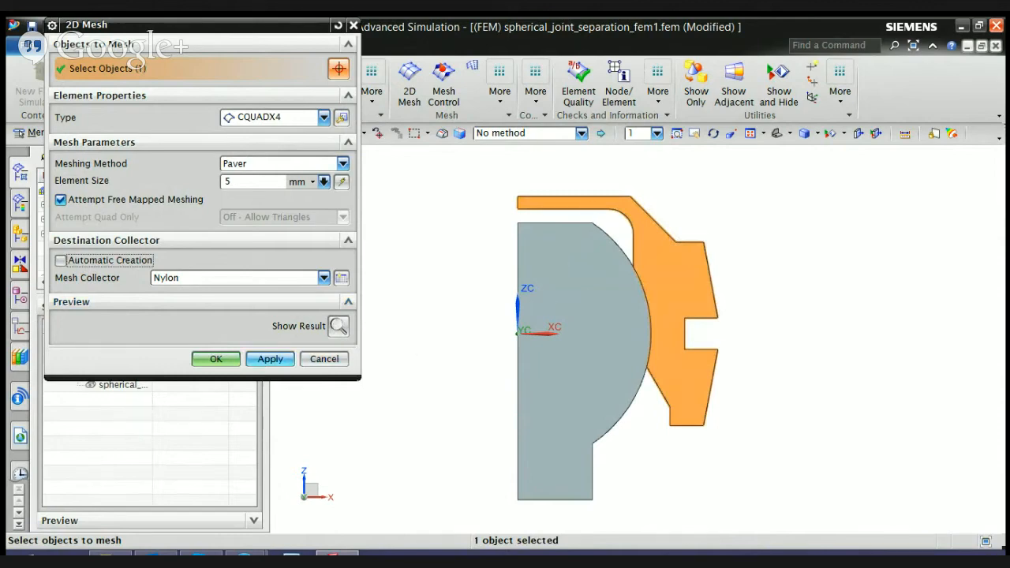
pyautogui.click(270, 359)
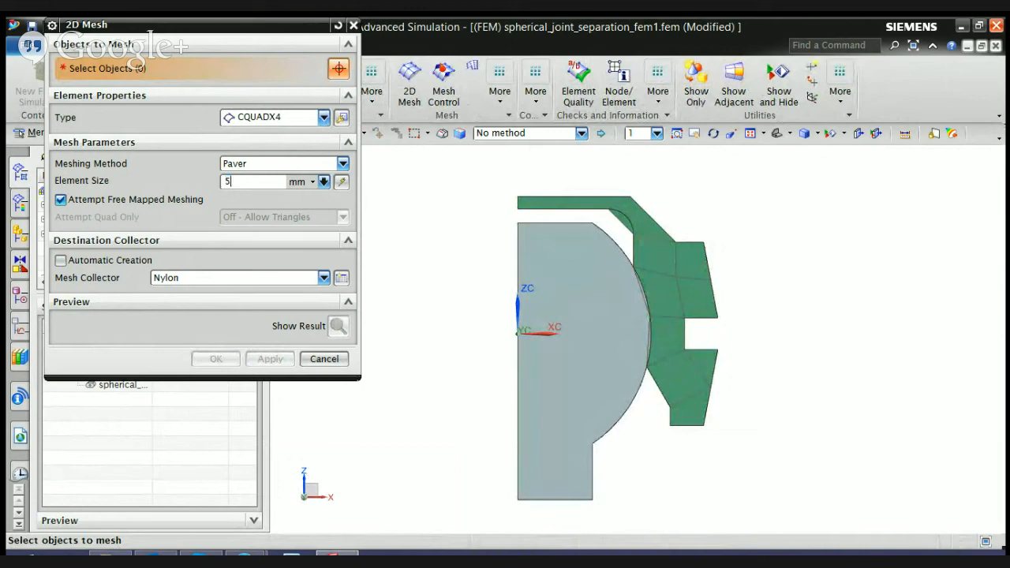
pyautogui.write('0.')
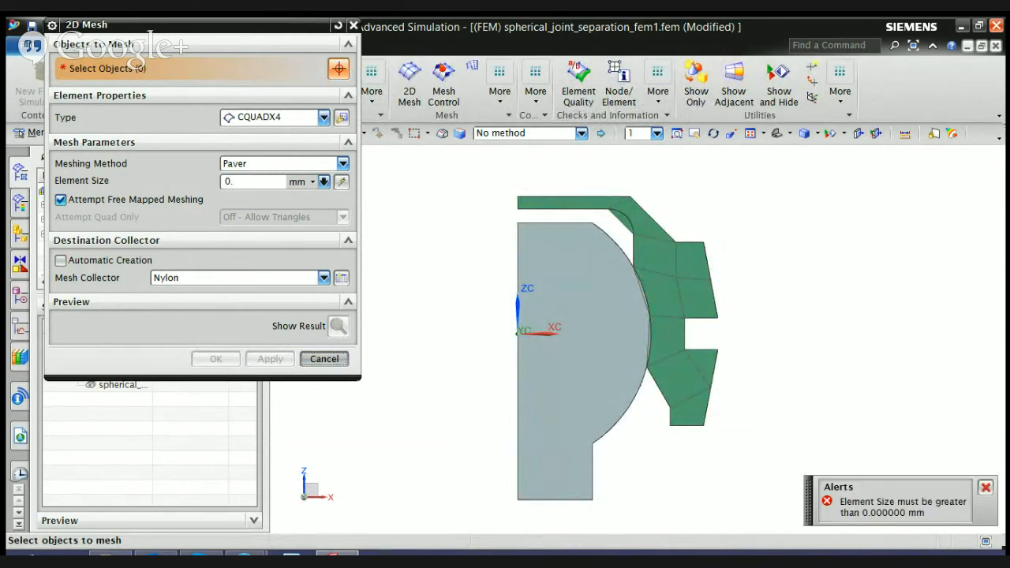
pyautogui.click(323, 358)
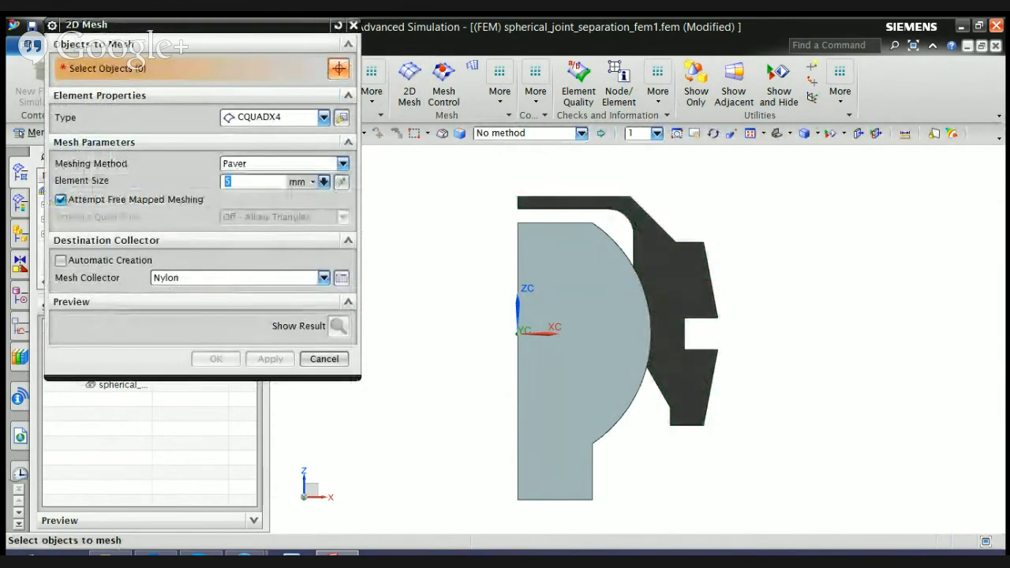
# - Mesh the outer socket face with 0.5 mm CQUADX4 elements in the Nylon collector
pyautogui.write('0.')
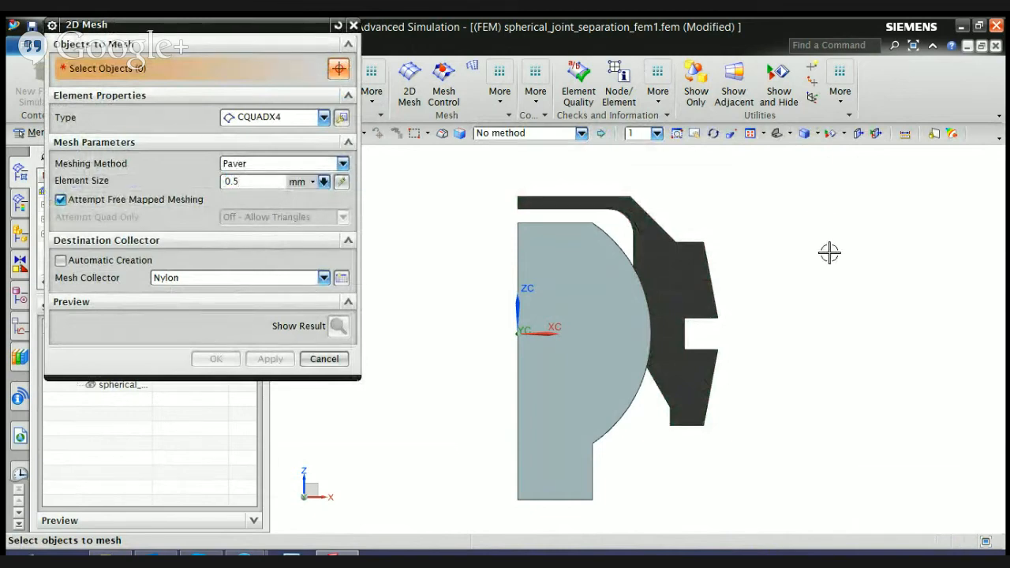
pyautogui.click(692, 286)
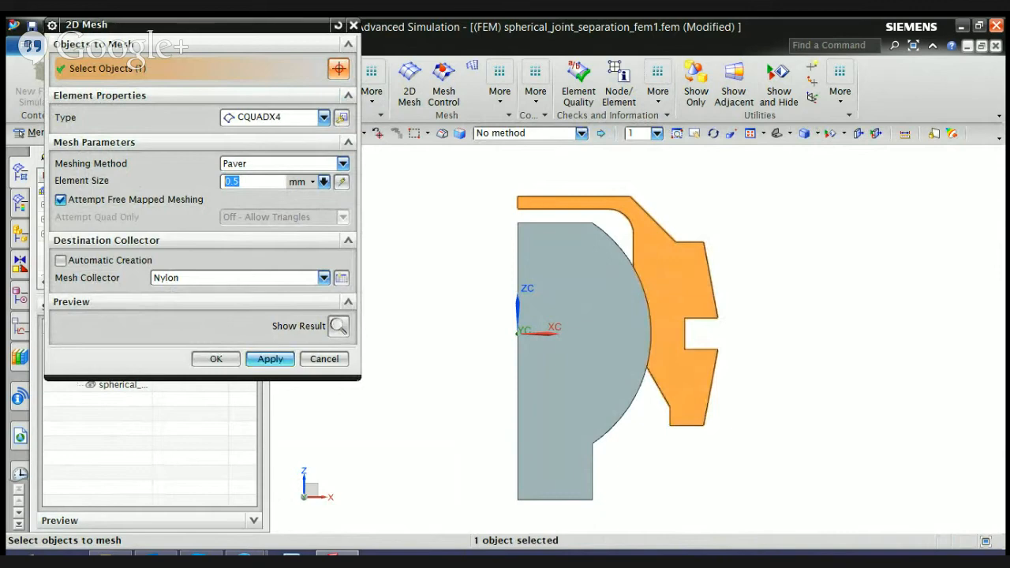
pyautogui.click(270, 358)
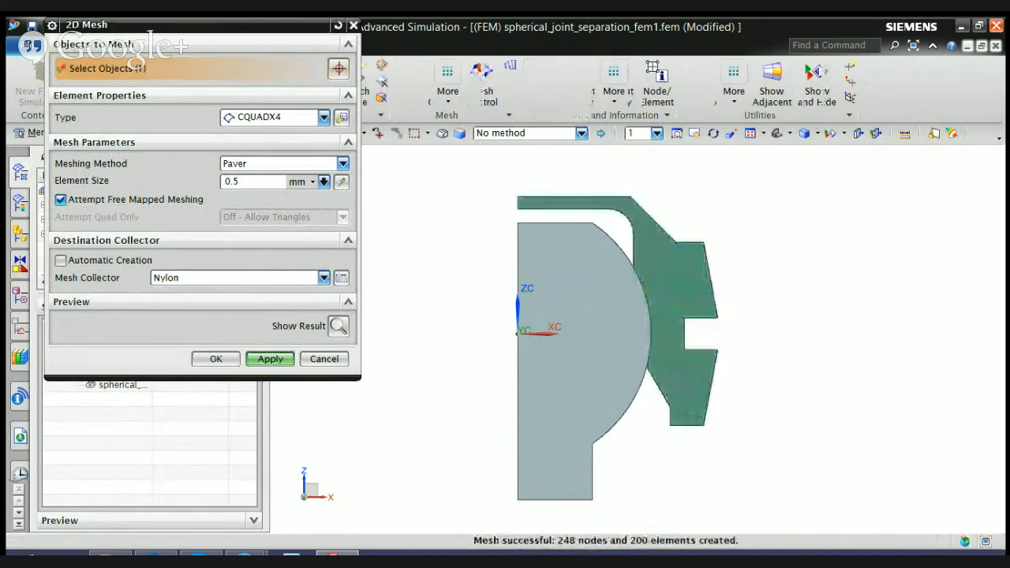
# - Mesh the ball stud face with 0.5 mm CQUADX4 elements in the Steel collector and finish meshing
pyautogui.click(568, 300)
pyautogui.click(276, 278)
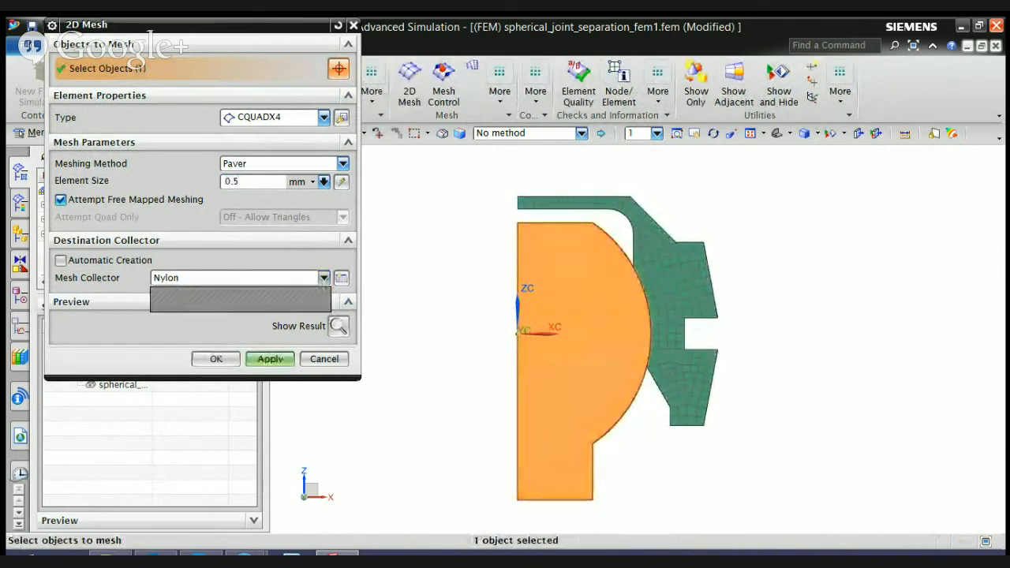
pyautogui.click(244, 305)
pyautogui.click(270, 358)
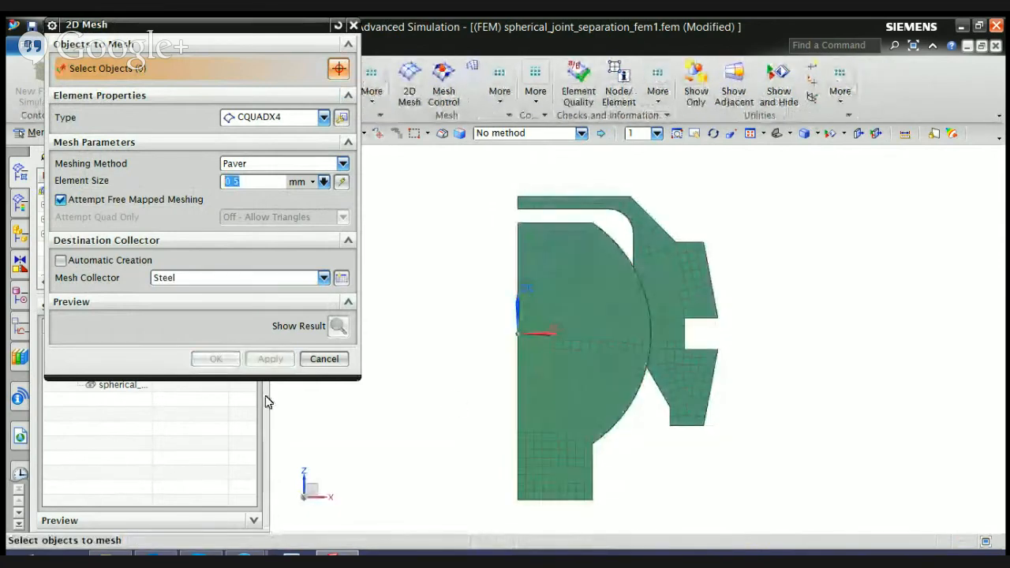
pyautogui.click(324, 358)
pyautogui.scroll(1, 719, 328)
pyautogui.scroll(-2, 719, 329)
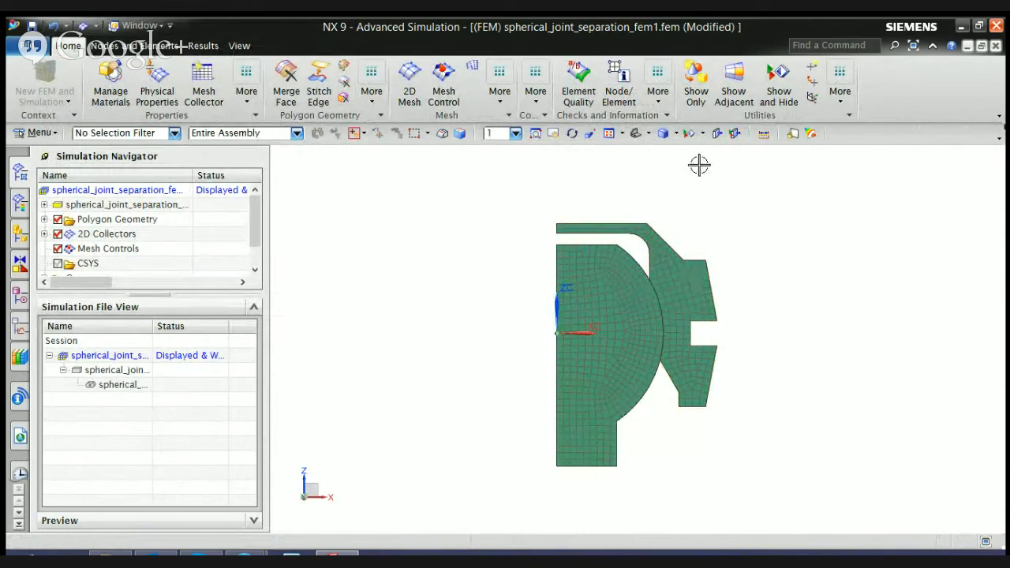
# - Create a new simulation from the FEM with the NX Nastran template, named spherical_joint_separation_fem1_sim1.sim
pyautogui.click(60, 191)
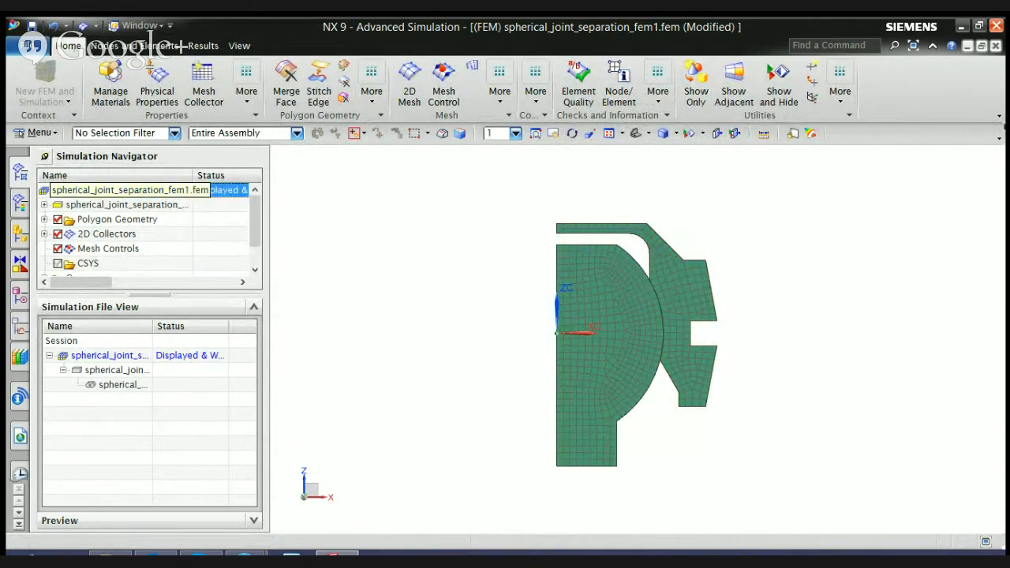
pyautogui.rightClick(69, 190)
pyautogui.click(119, 307)
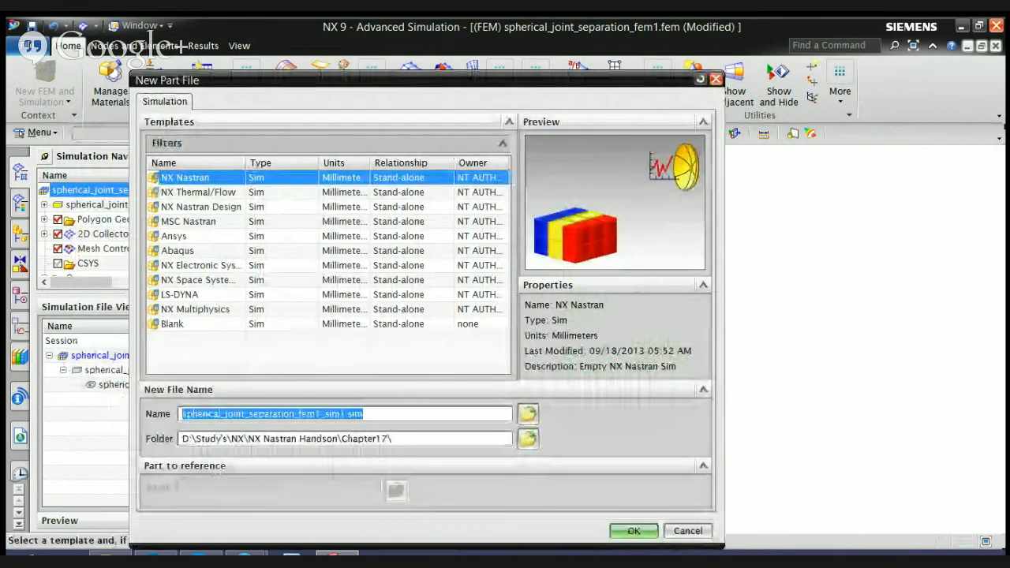
pyautogui.click(628, 530)
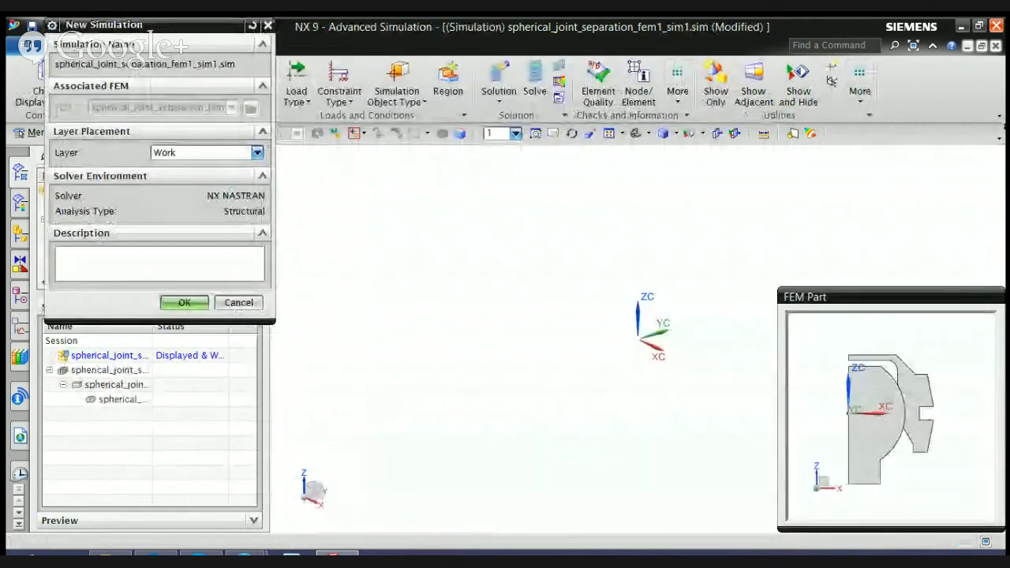
pyautogui.click(184, 303)
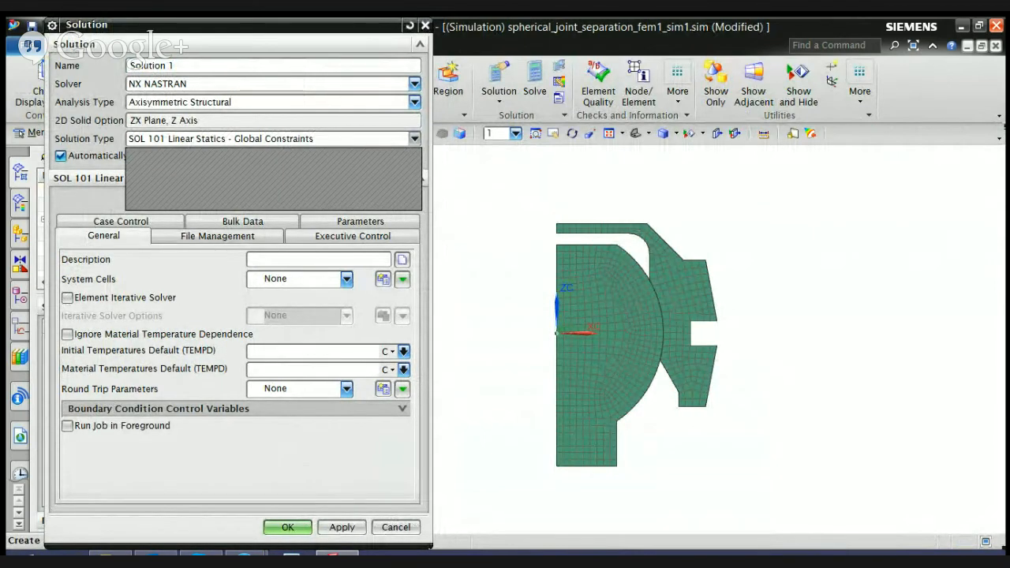
# - Set the axisymmetric structural solution's type to SOL 601,106 Advanced Nonlinear Statics
pyautogui.click(198, 167)
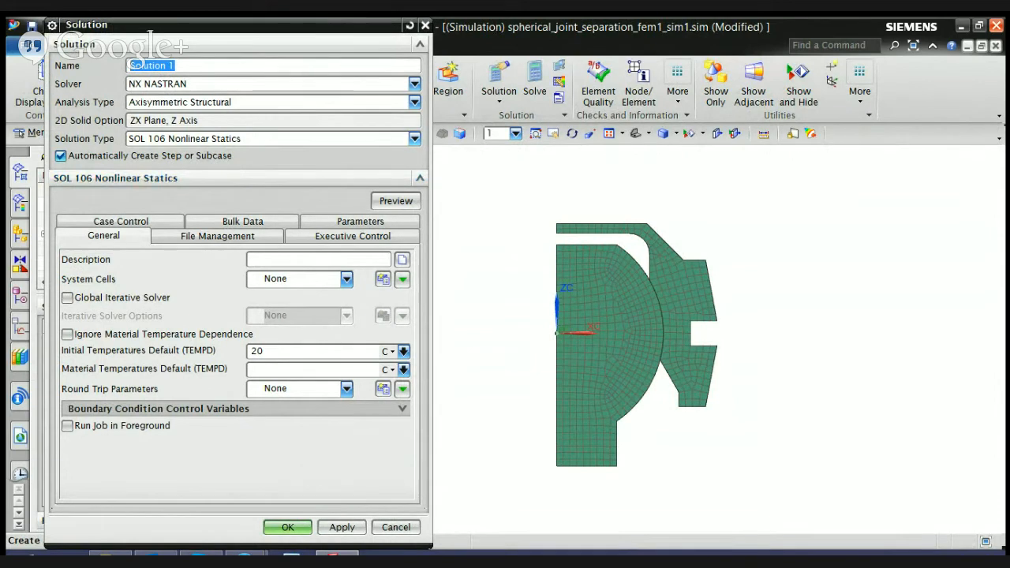
pyautogui.click(414, 139)
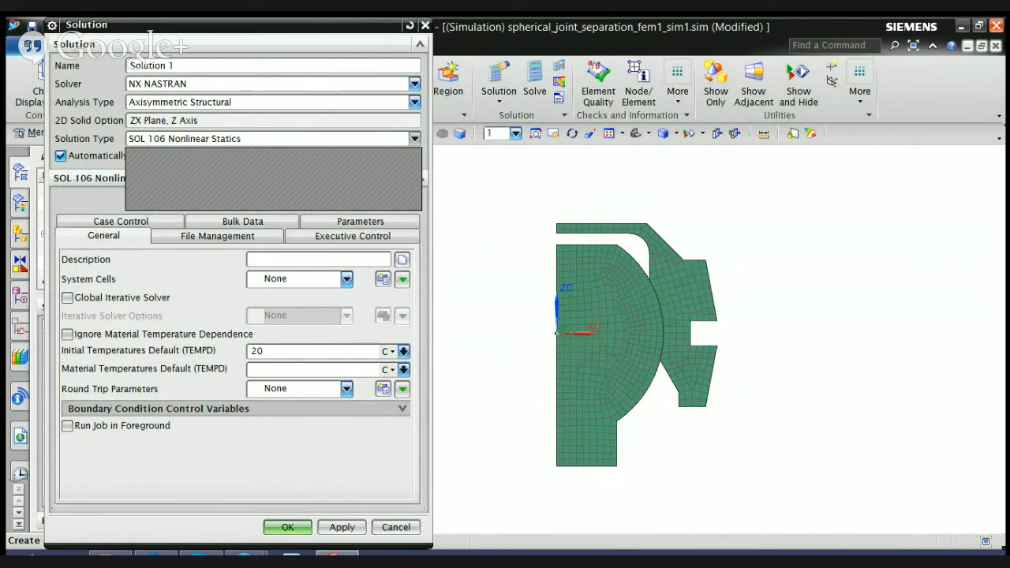
pyautogui.click(253, 190)
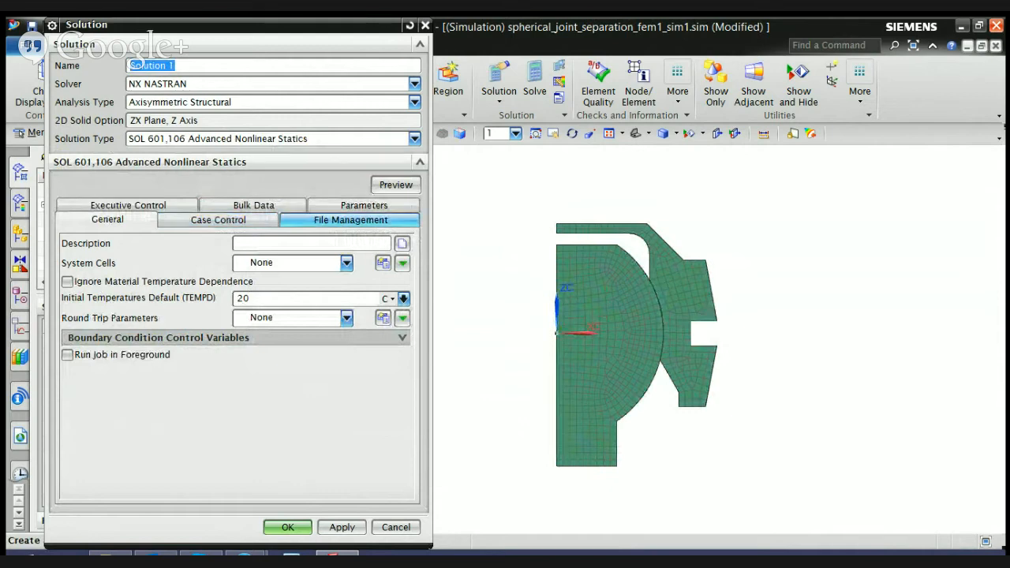
# - Enable the contact result (BCRESULTS) request in the solution's structural output requests and create the solution
pyautogui.click(350, 219)
pyautogui.click(218, 220)
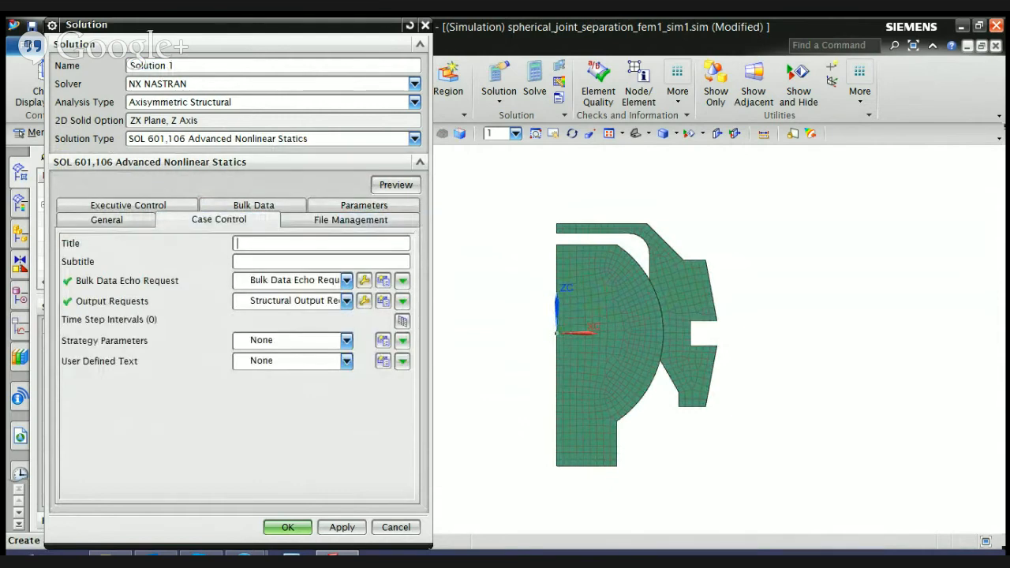
pyautogui.click(363, 301)
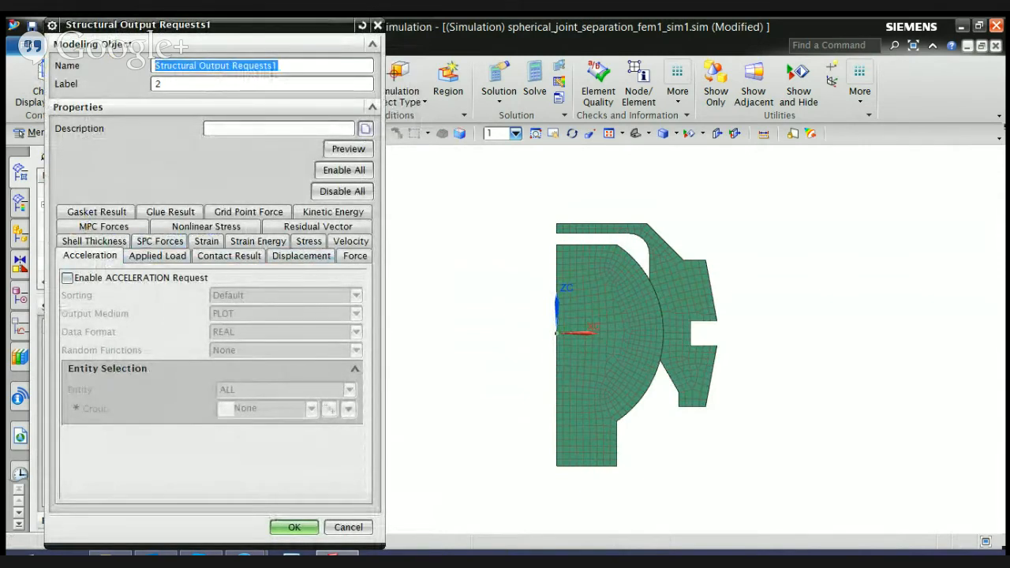
pyautogui.click(228, 256)
pyautogui.click(67, 278)
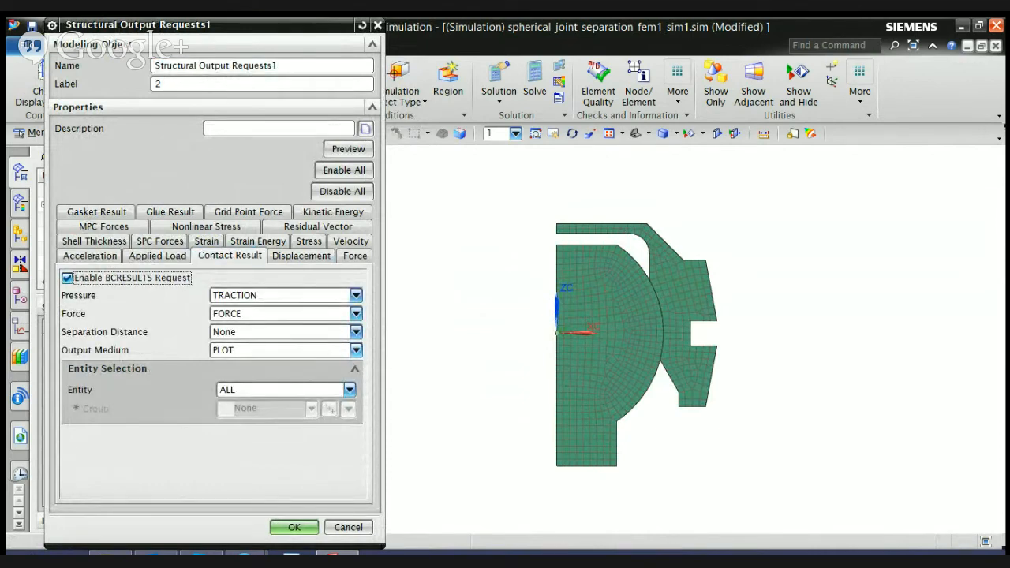
pyautogui.click(292, 528)
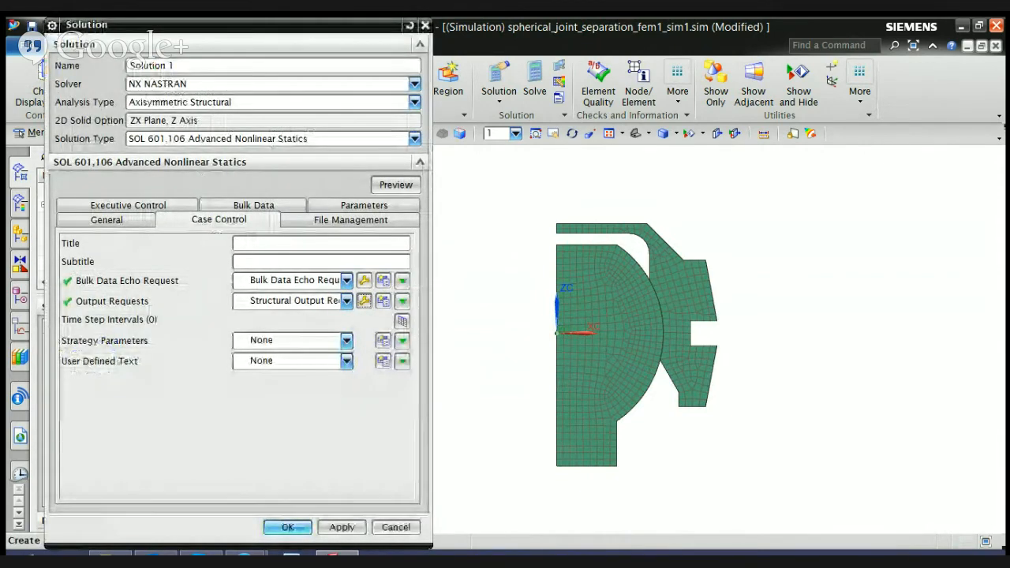
pyautogui.click(288, 528)
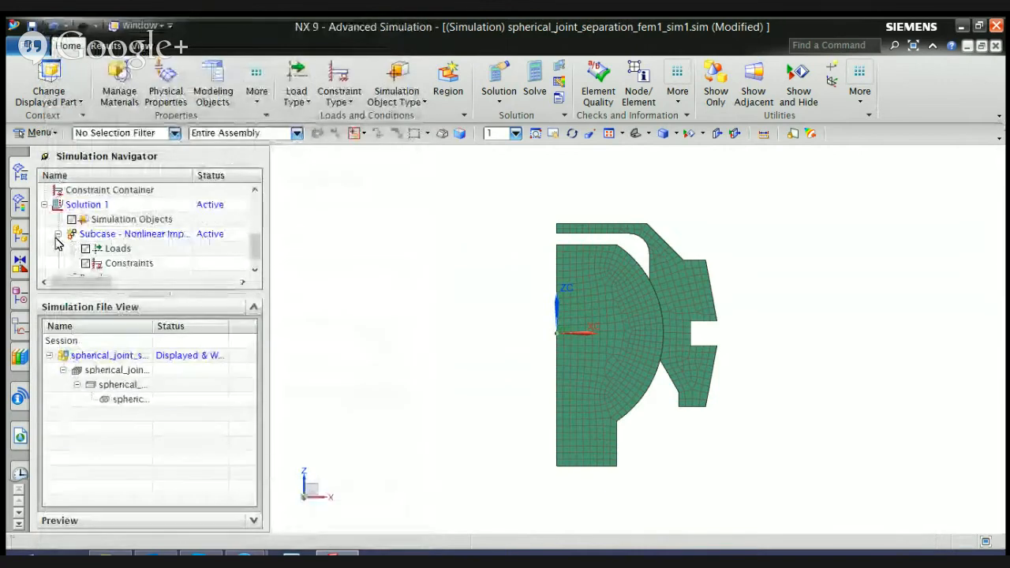
# - Apply a fixed constraint to the vertical inner edge of the notch in the outer socket
pyautogui.click(58, 233)
pyautogui.scroll(-1, 70, 251)
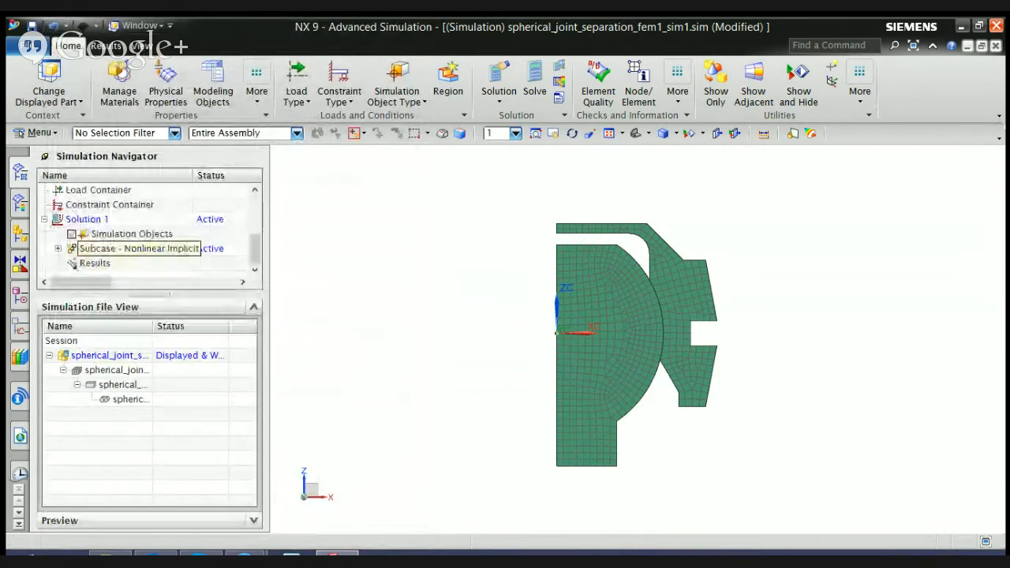
pyautogui.click(69, 253)
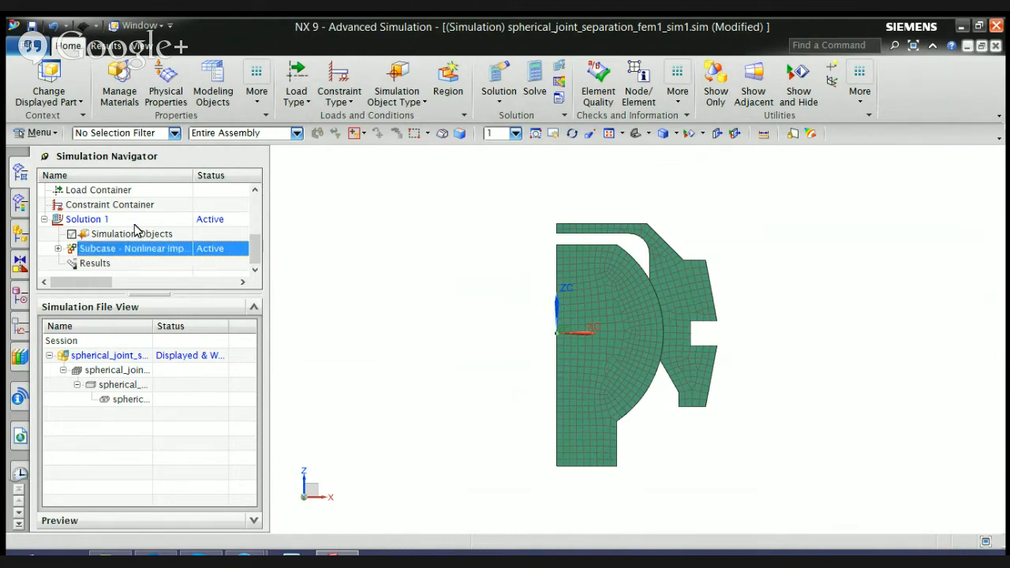
pyautogui.click(346, 97)
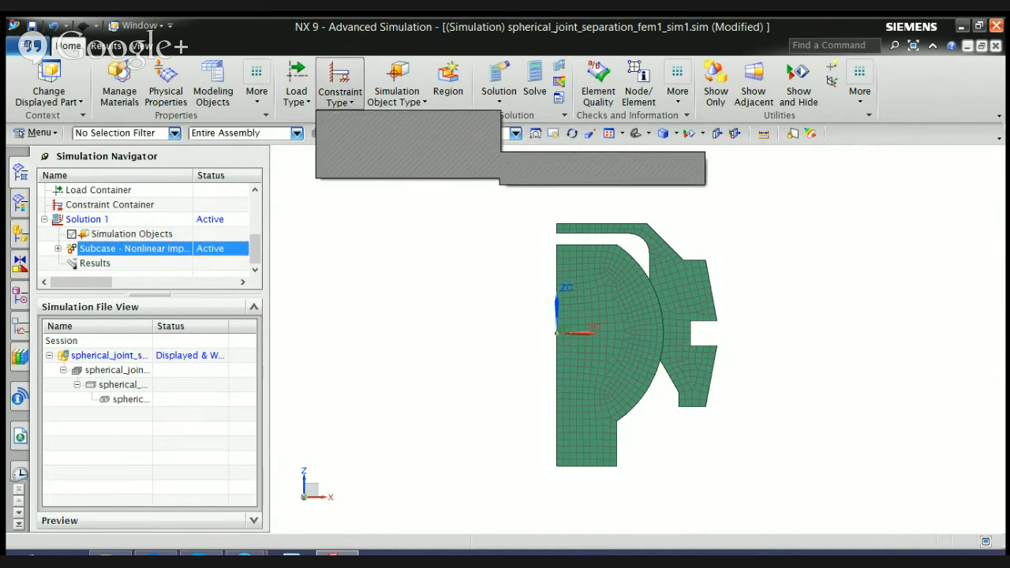
pyautogui.click(395, 174)
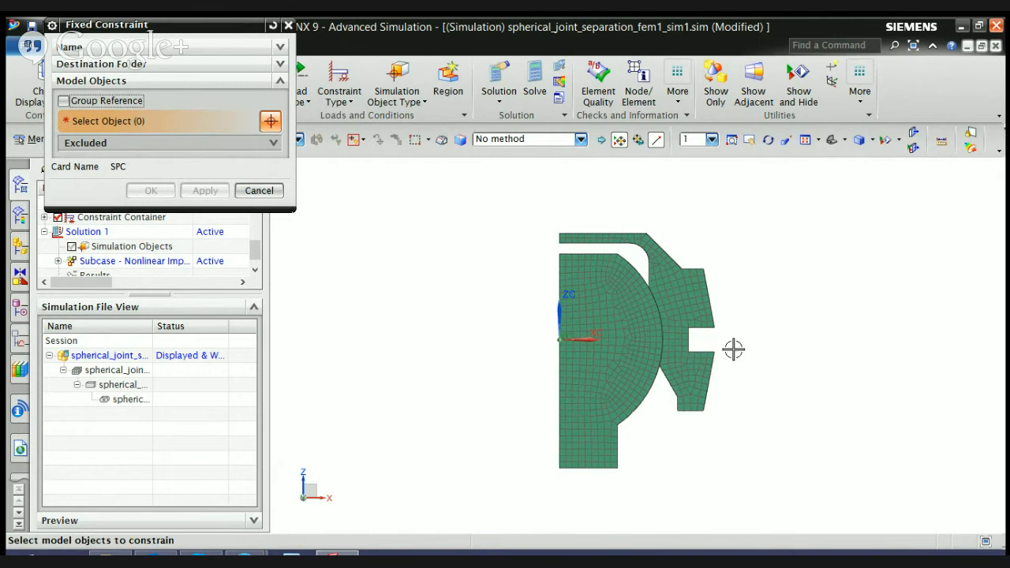
pyautogui.scroll(4, 705, 339)
pyautogui.click(669, 339)
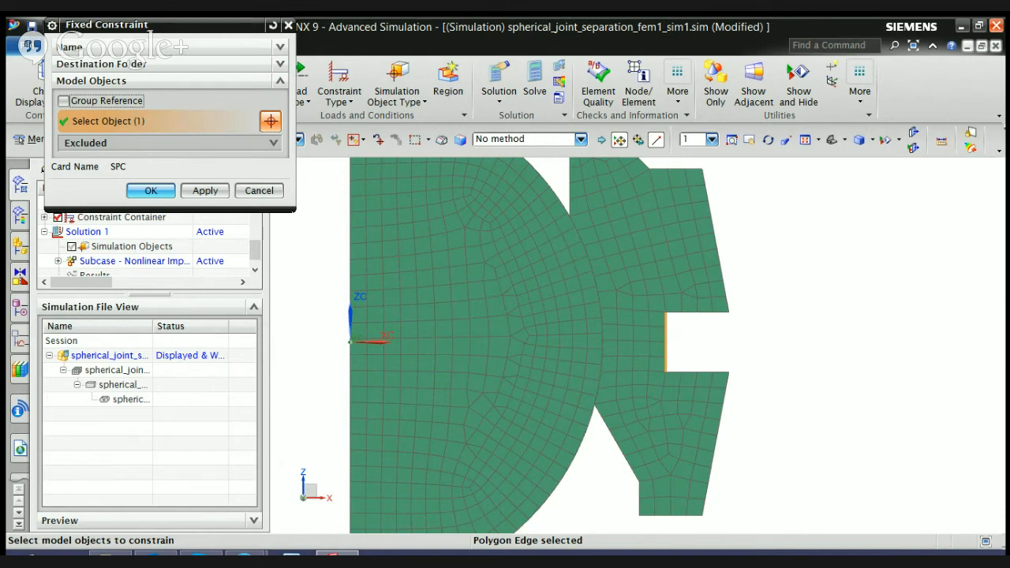
pyautogui.click(151, 190)
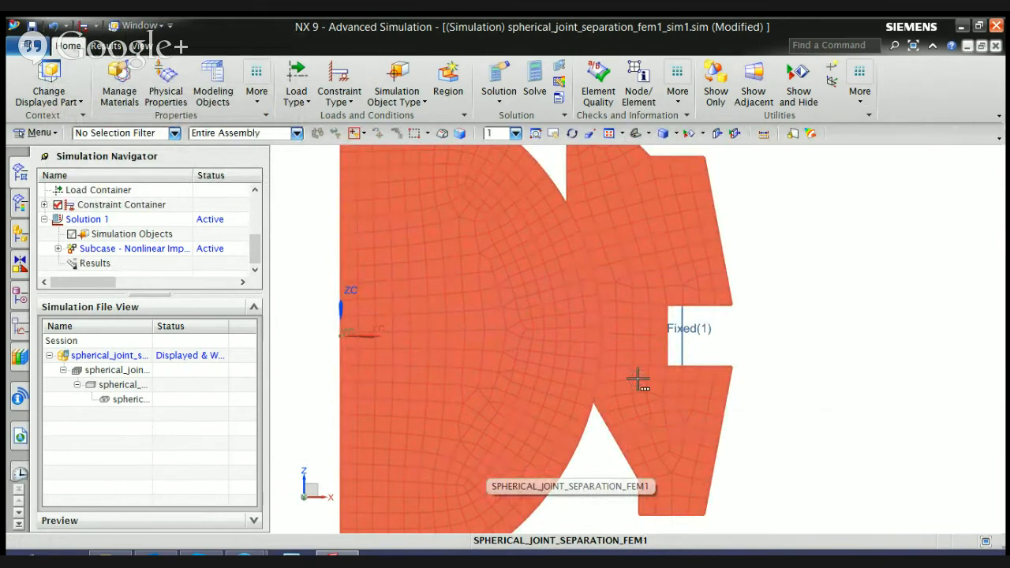
pyautogui.click(340, 100)
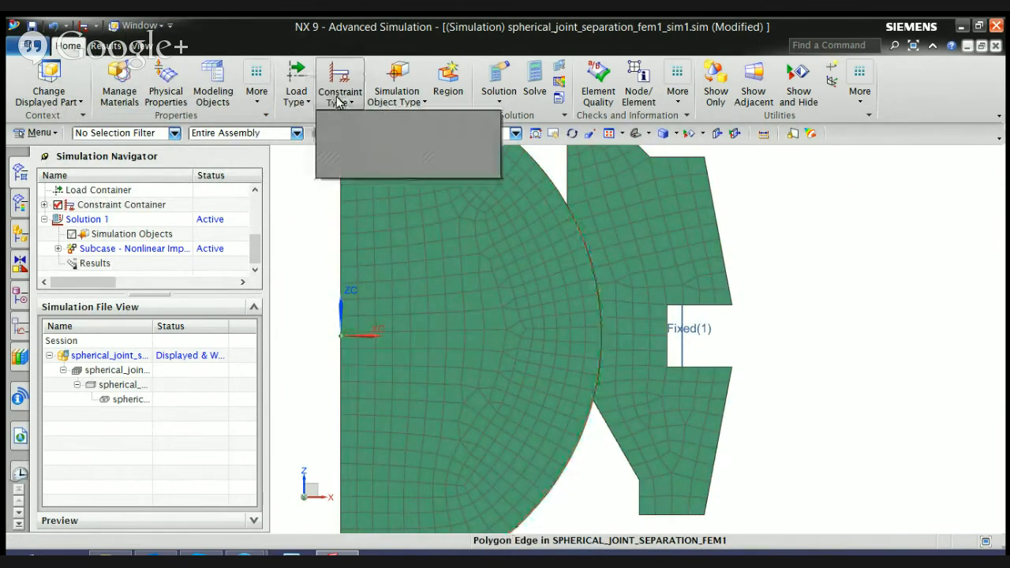
pyautogui.click(349, 124)
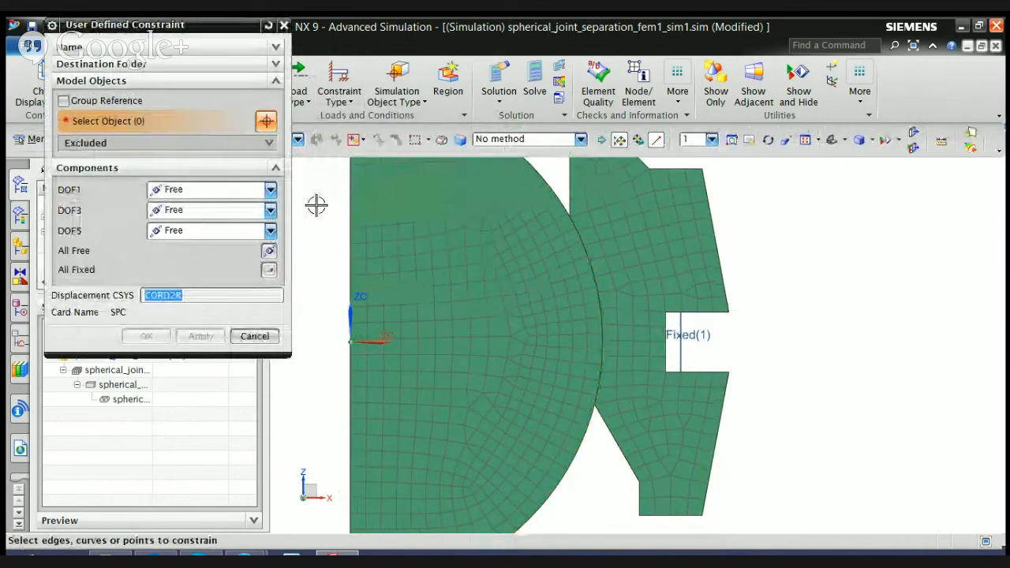
pyautogui.click(710, 372)
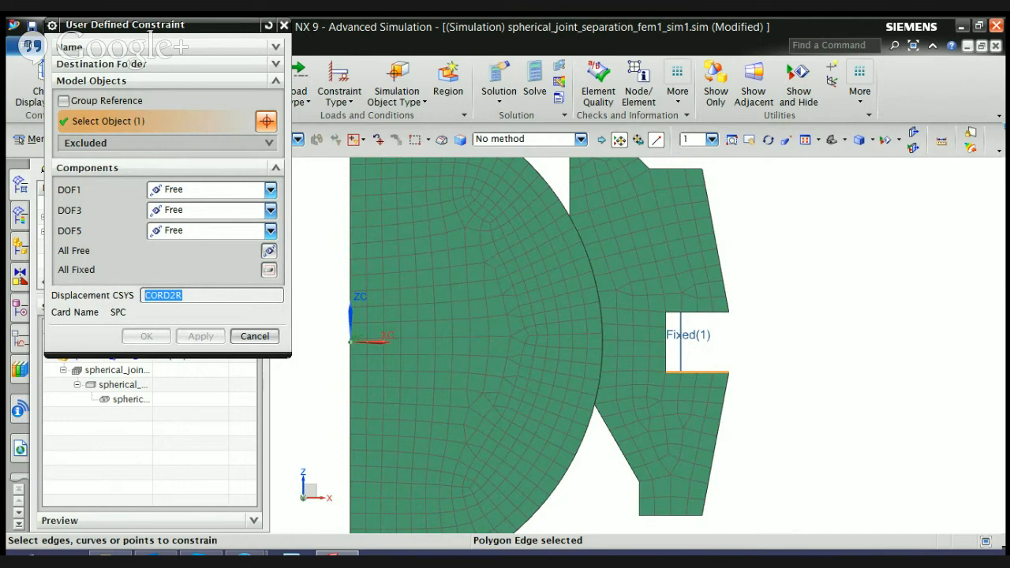
pyautogui.click(271, 230)
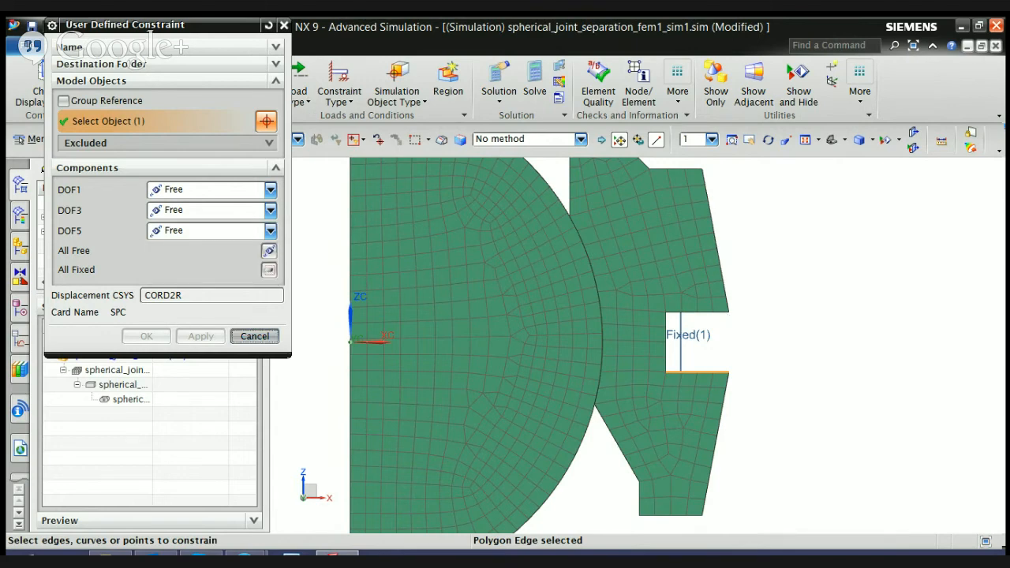
pyautogui.click(255, 337)
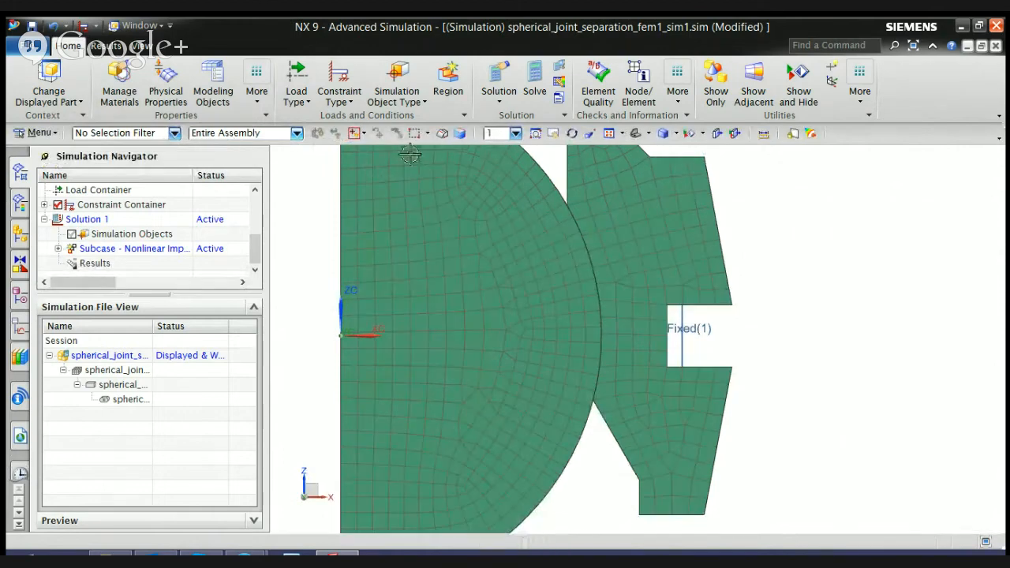
# - Create a user-defined constraint on the five nodes along the socket notch's lower edge, with DOF5 fixed and DOF1 and DOF3 free
pyautogui.click(345, 105)
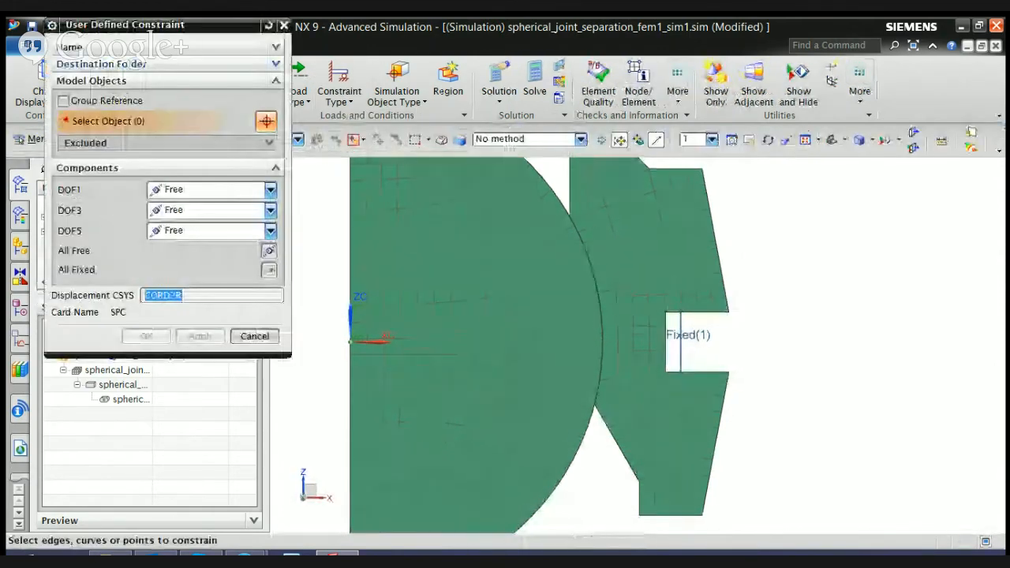
pyautogui.click(173, 139)
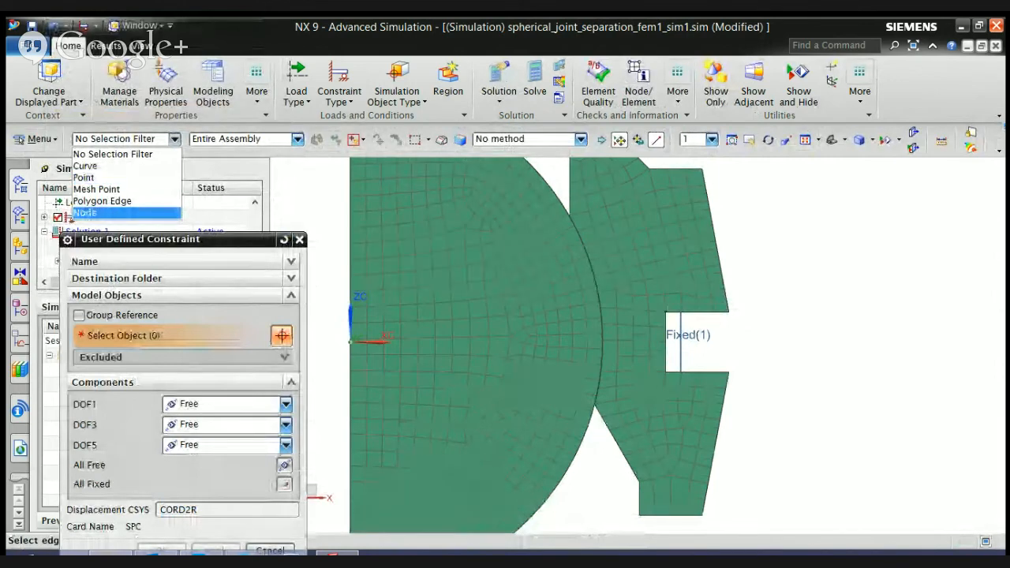
pyautogui.click(86, 213)
pyautogui.moveTo(748, 380); pyautogui.dragTo(659, 349)
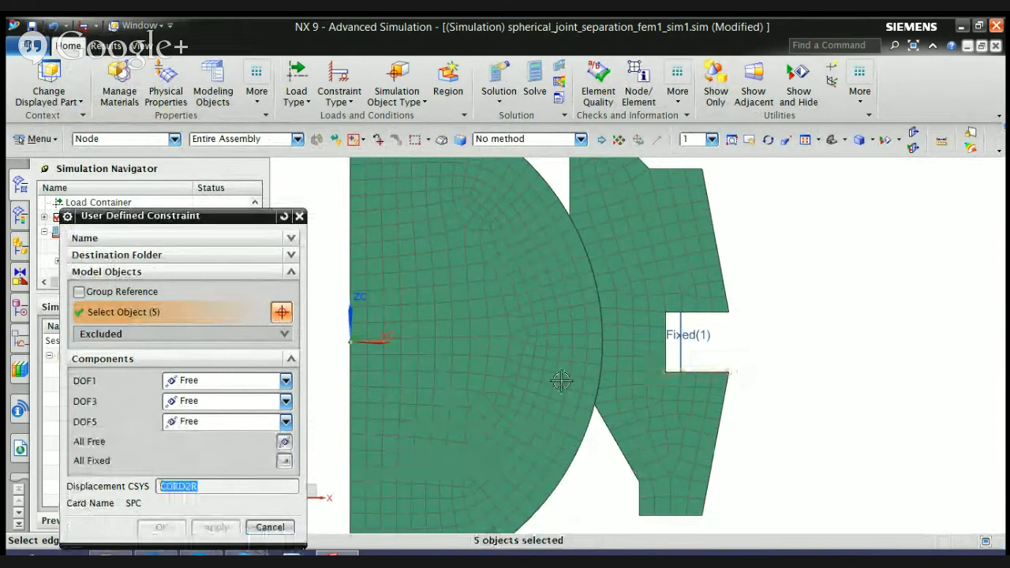
pyautogui.moveTo(233, 211); pyautogui.dragTo(274, 160)
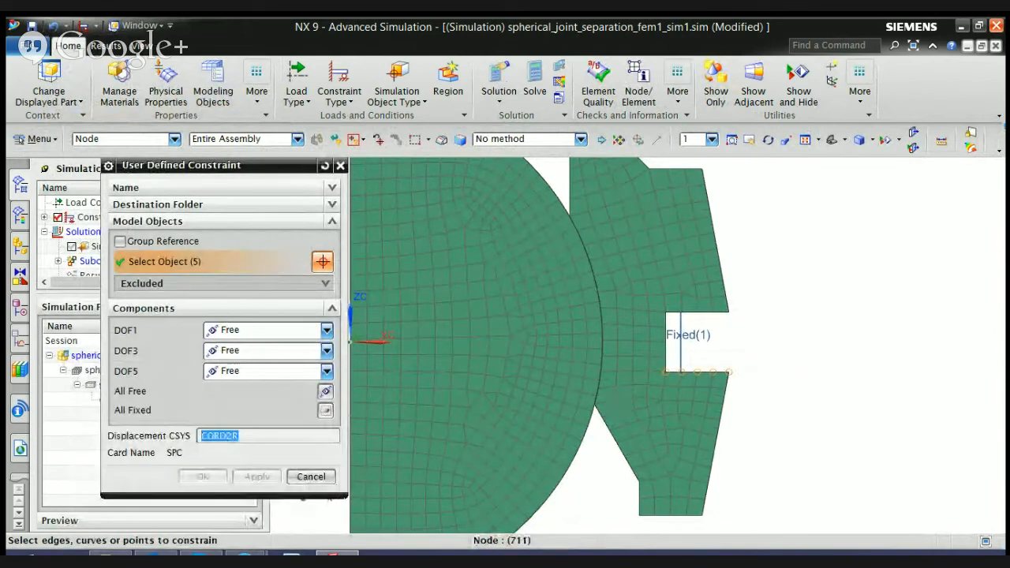
pyautogui.click(326, 371)
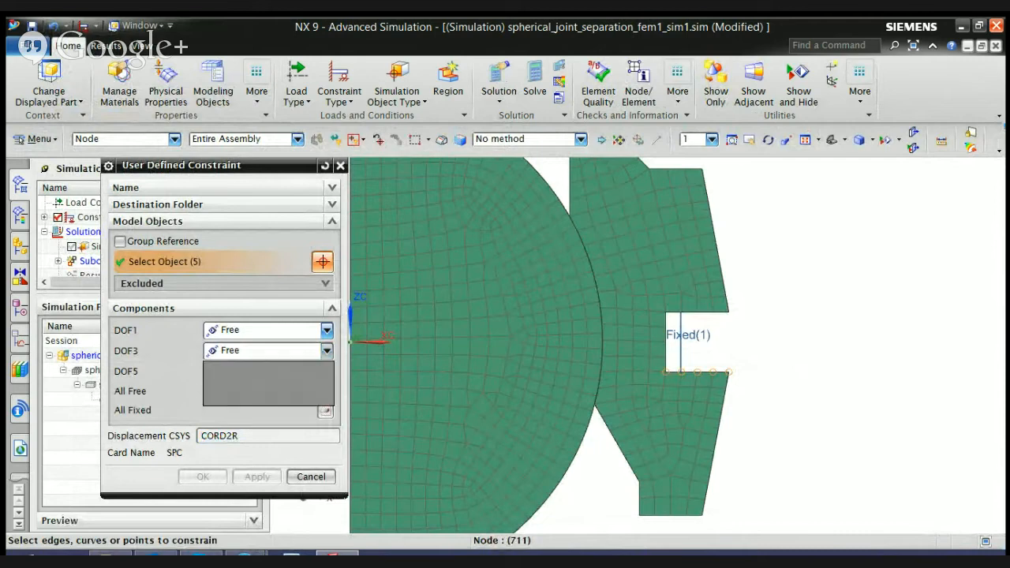
pyautogui.click(327, 370)
pyautogui.click(327, 371)
pyautogui.click(244, 403)
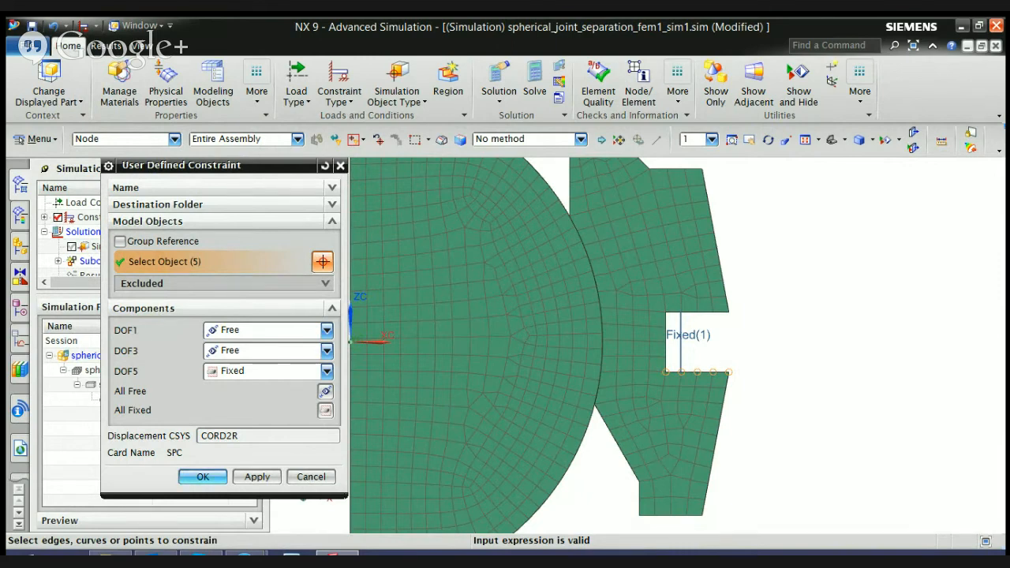
pyautogui.click(202, 476)
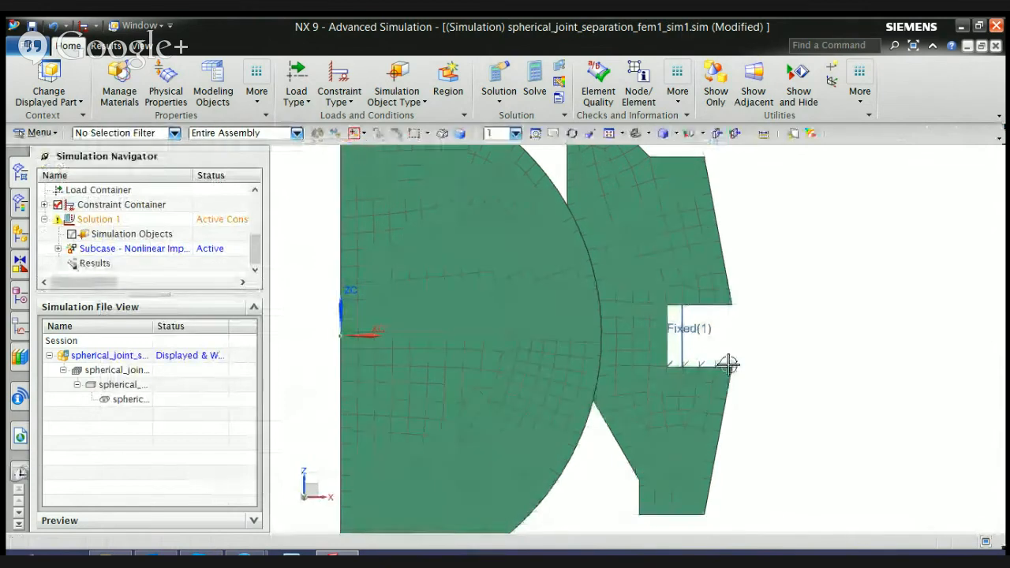
# - Inspect the user-defined constraint's symbols on the notch's lower edge up close and delete that constraint
pyautogui.scroll(-8, 728, 364)
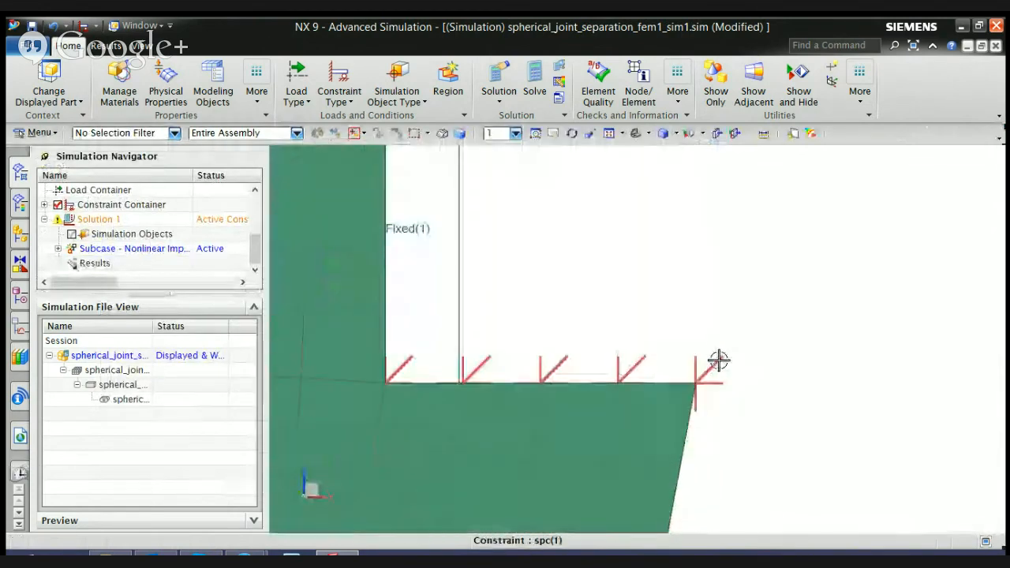
pyautogui.moveTo(721, 379); pyautogui.dragTo(700, 394, button='middle')
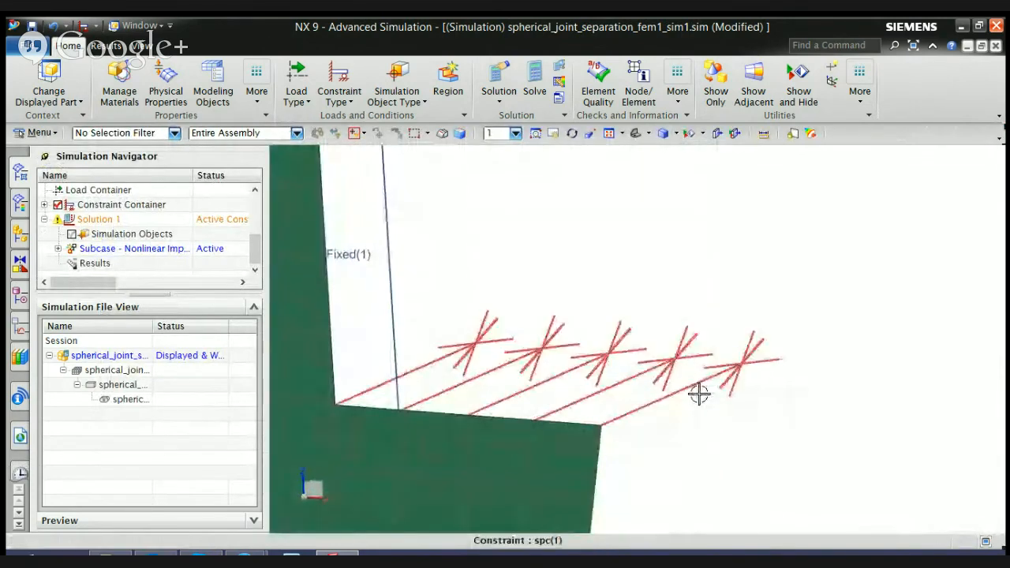
pyautogui.scroll(4, 707, 397)
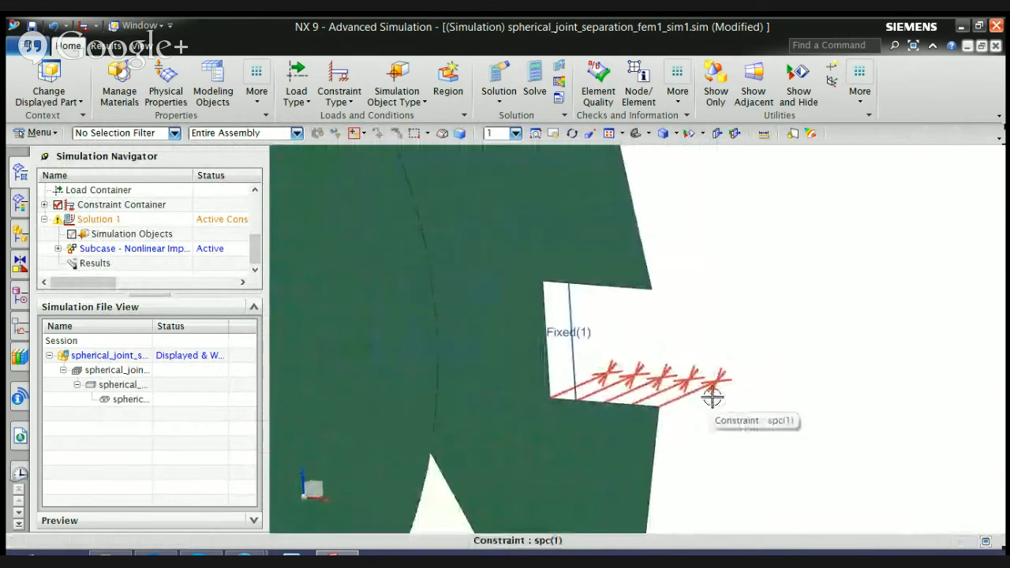
pyautogui.click(712, 398)
pyautogui.press('Delete')
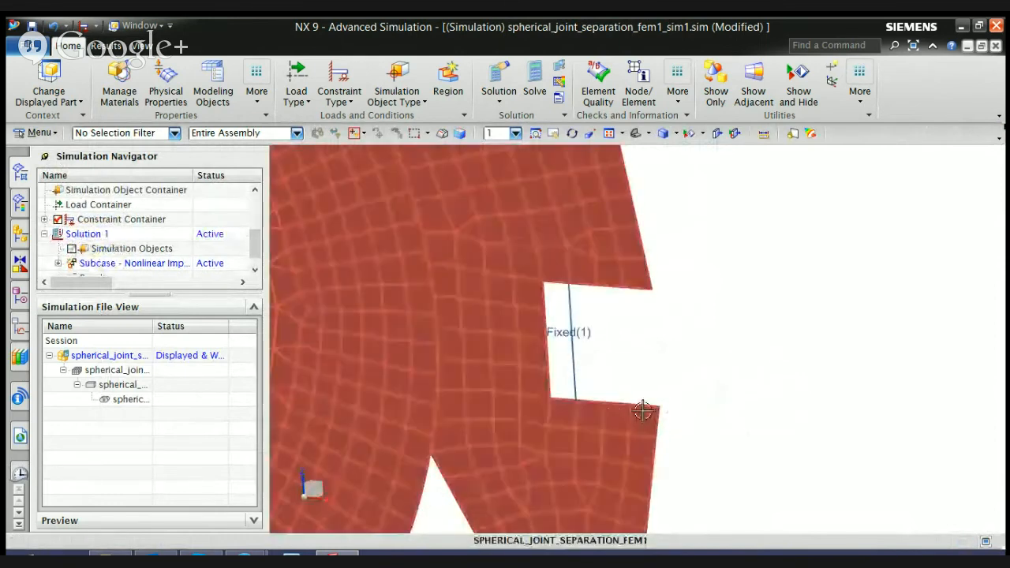
pyautogui.moveTo(559, 356); pyautogui.dragTo(578, 355, button='middle')
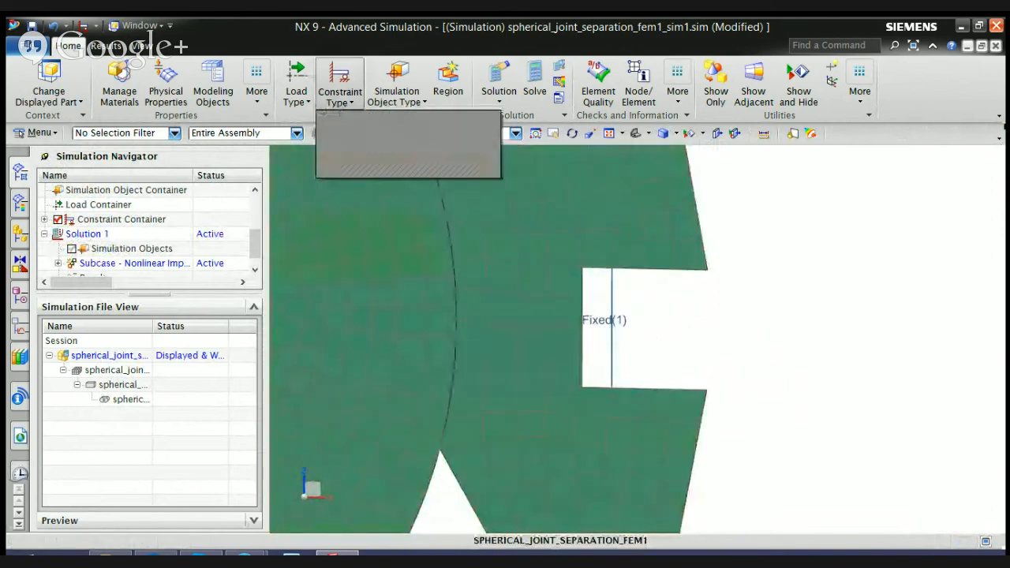
pyautogui.click(355, 125)
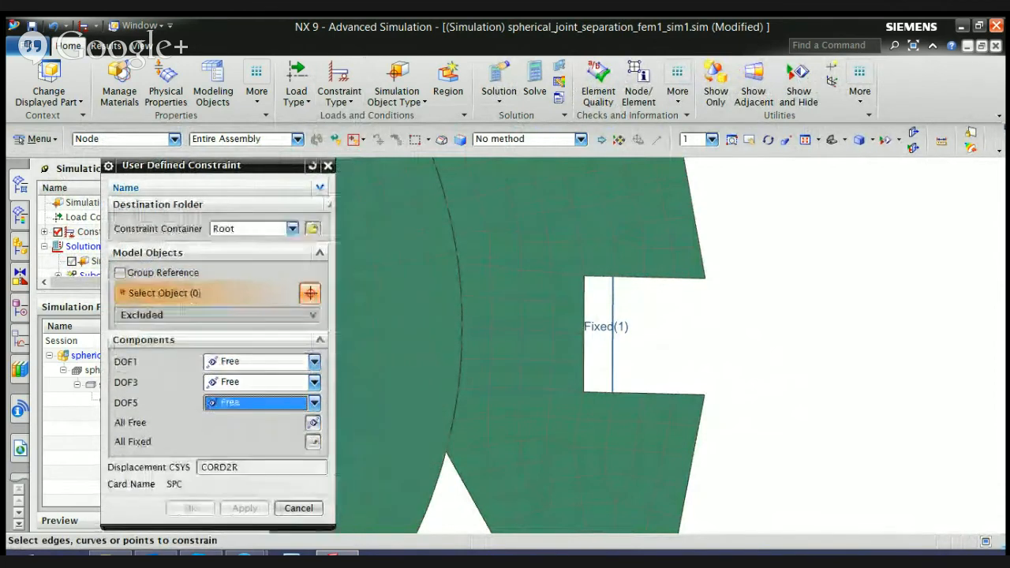
pyautogui.click(313, 315)
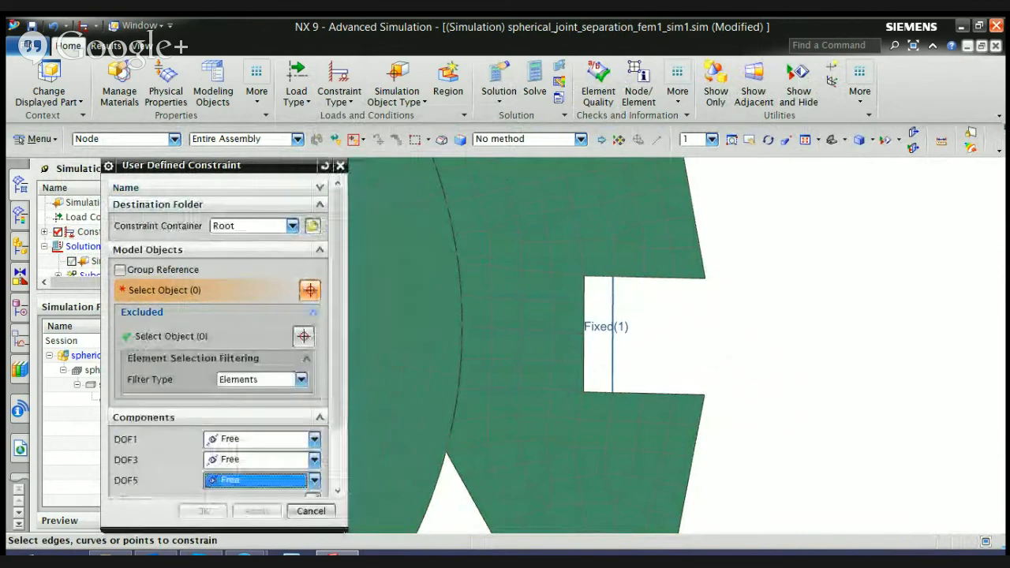
pyautogui.click(301, 379)
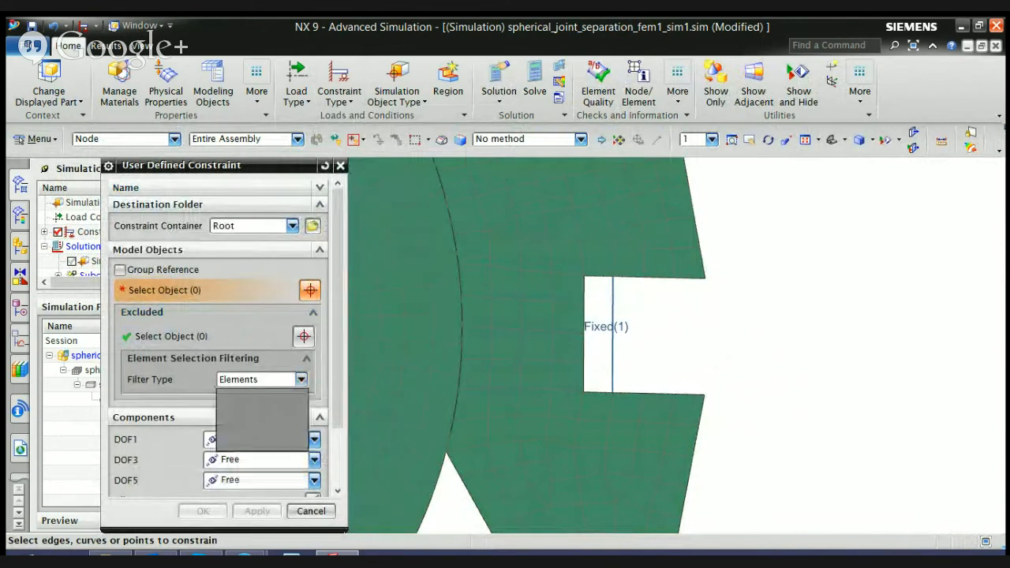
pyautogui.click(301, 380)
pyautogui.click(320, 250)
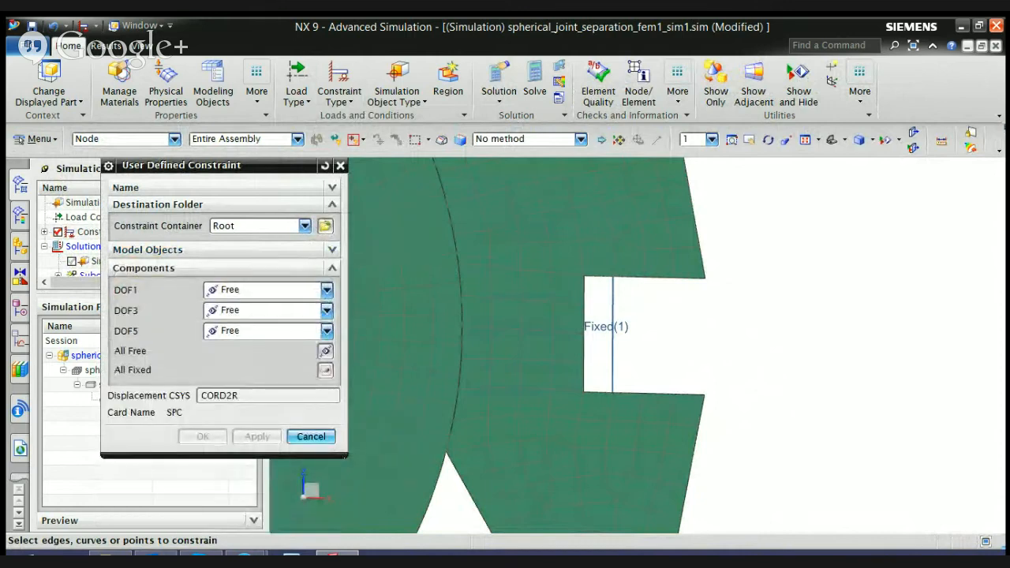
pyautogui.click(311, 436)
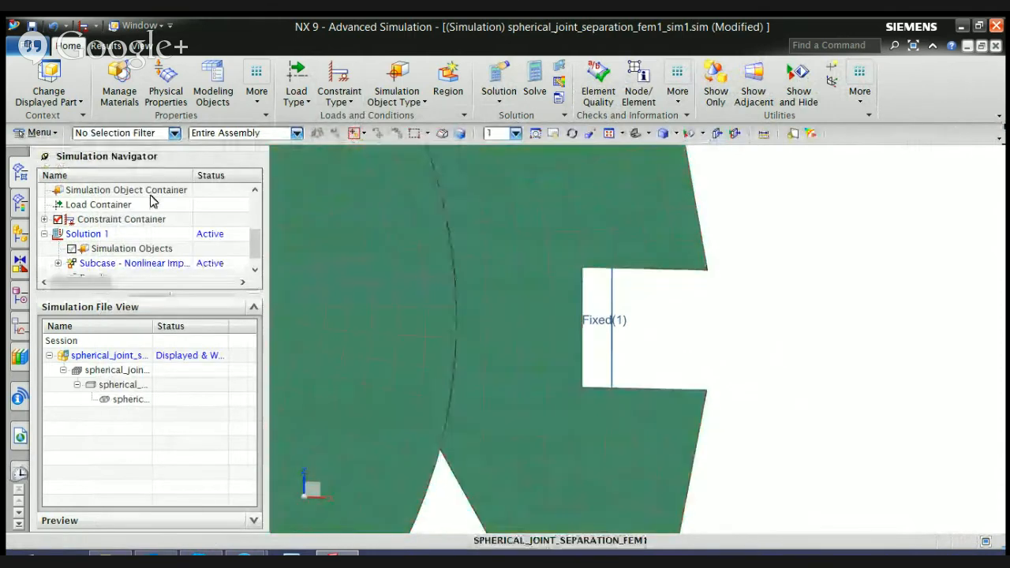
# - Examine the simulation's solver environment and the nonlinear implicit subcase's properties, including its pre-load settings
pyautogui.scroll(3, 118, 244)
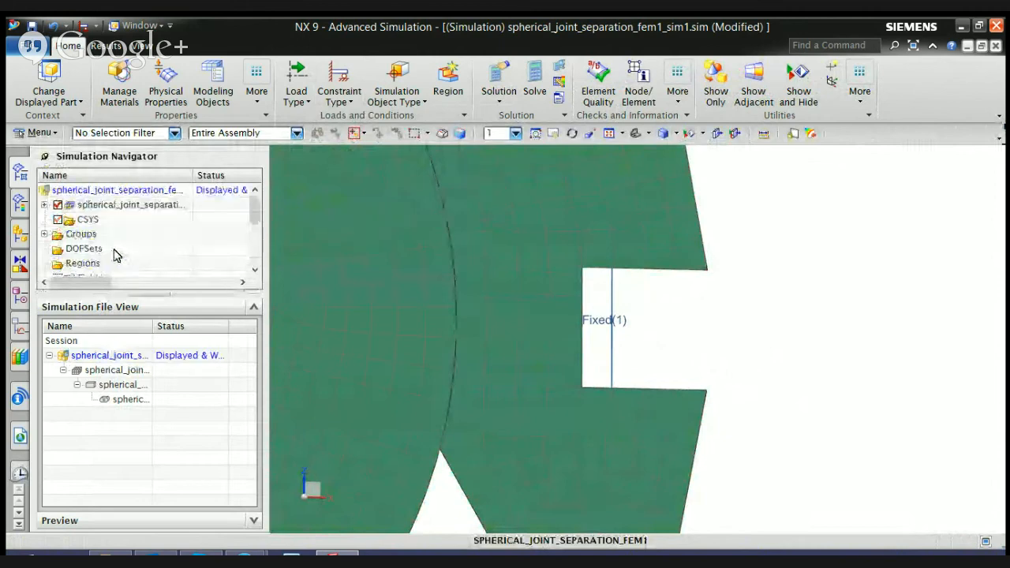
pyautogui.rightClick(115, 191)
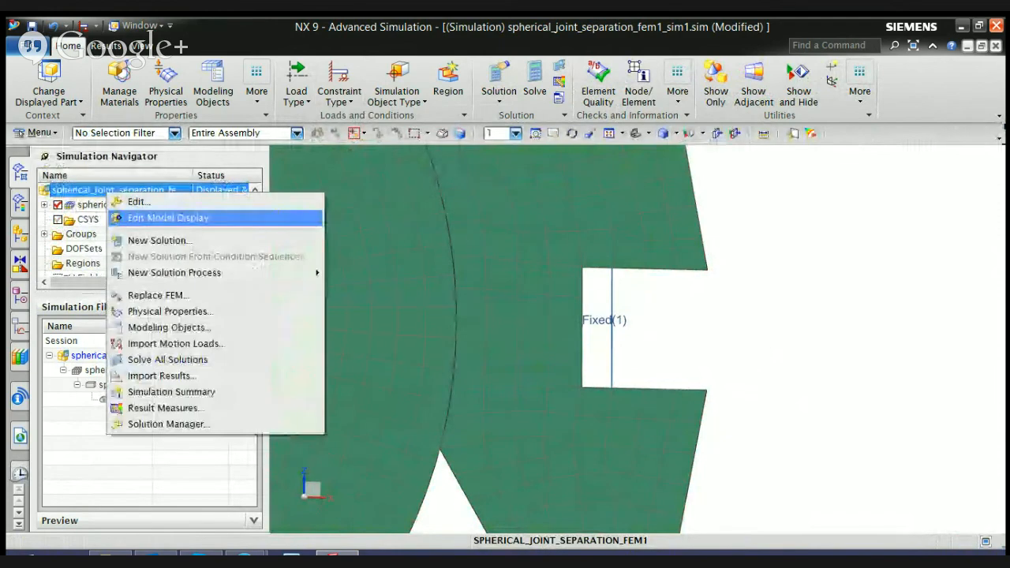
pyautogui.click(136, 201)
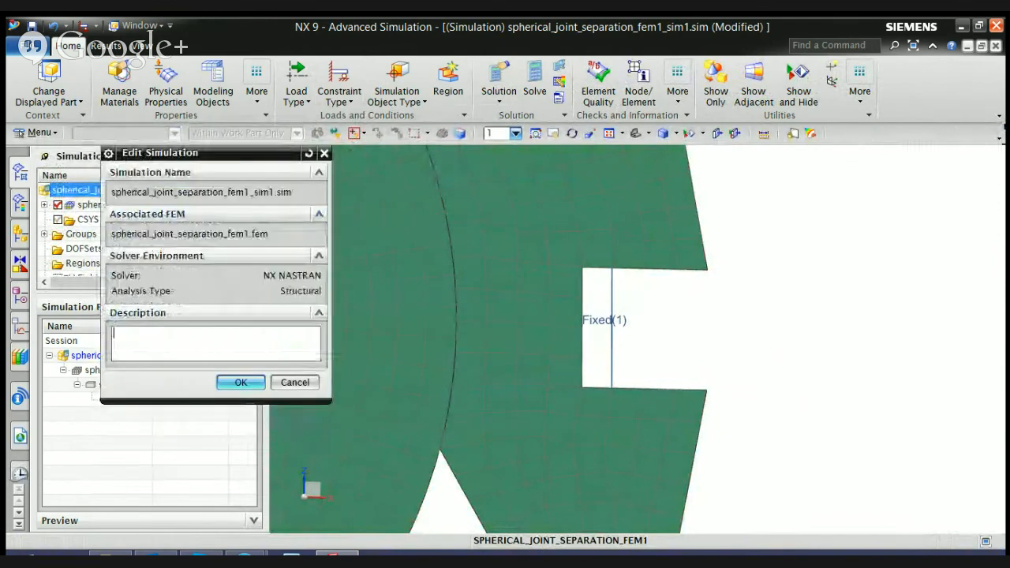
pyautogui.click(295, 383)
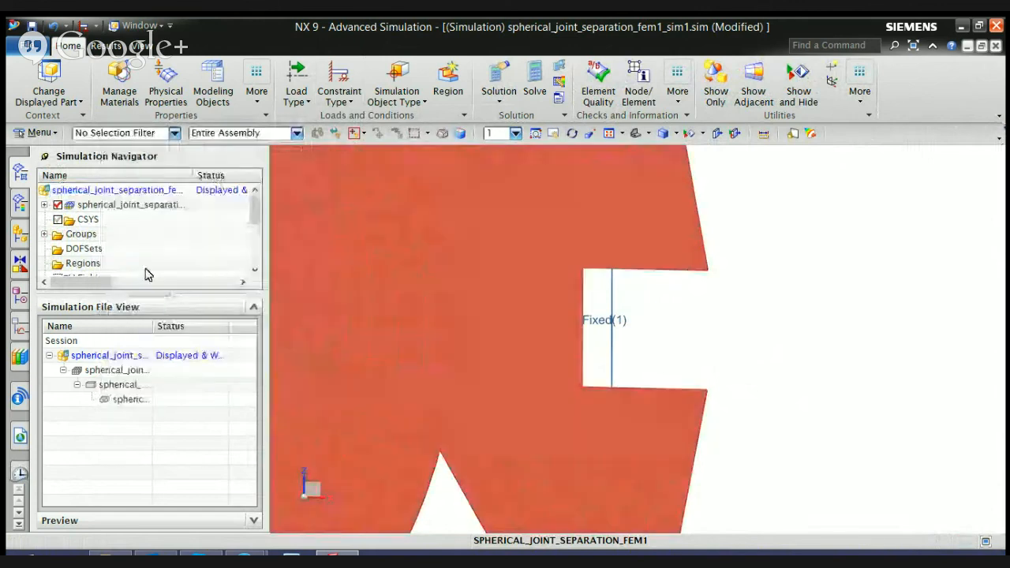
pyautogui.scroll(-2, 124, 232)
pyautogui.scroll(-1, 119, 264)
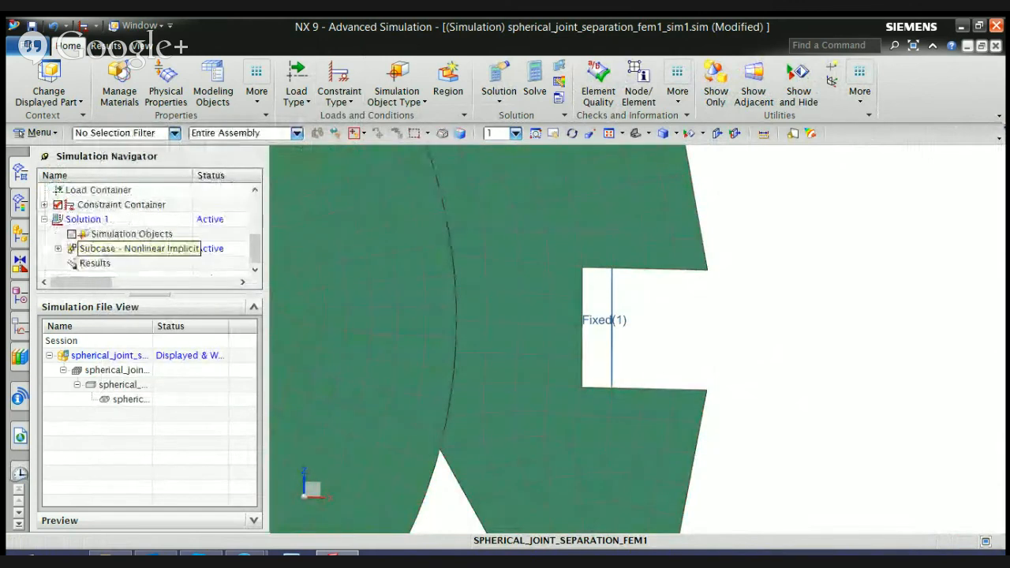
pyautogui.rightClick(83, 251)
pyautogui.click(138, 259)
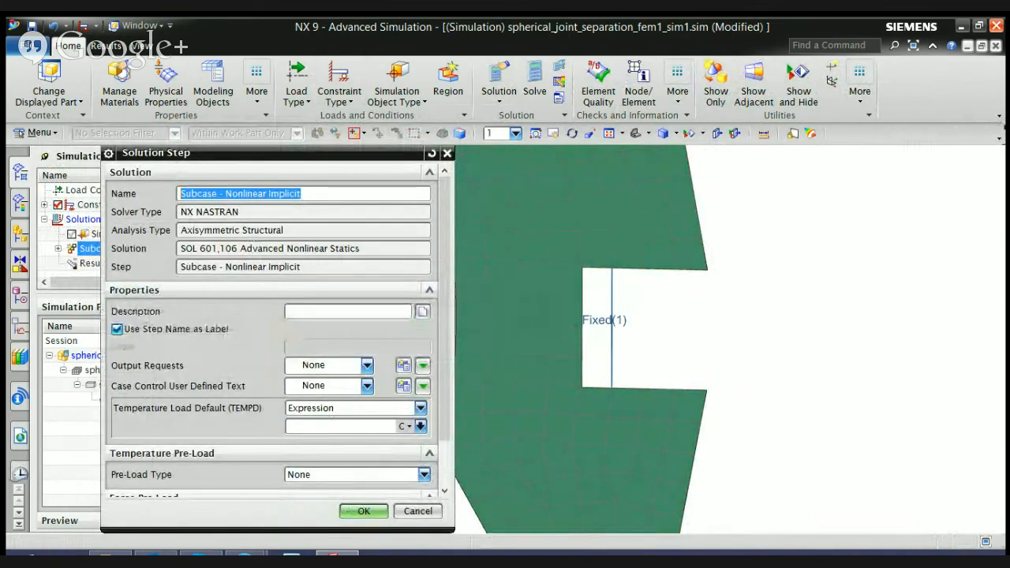
pyautogui.scroll(-2, 277, 332)
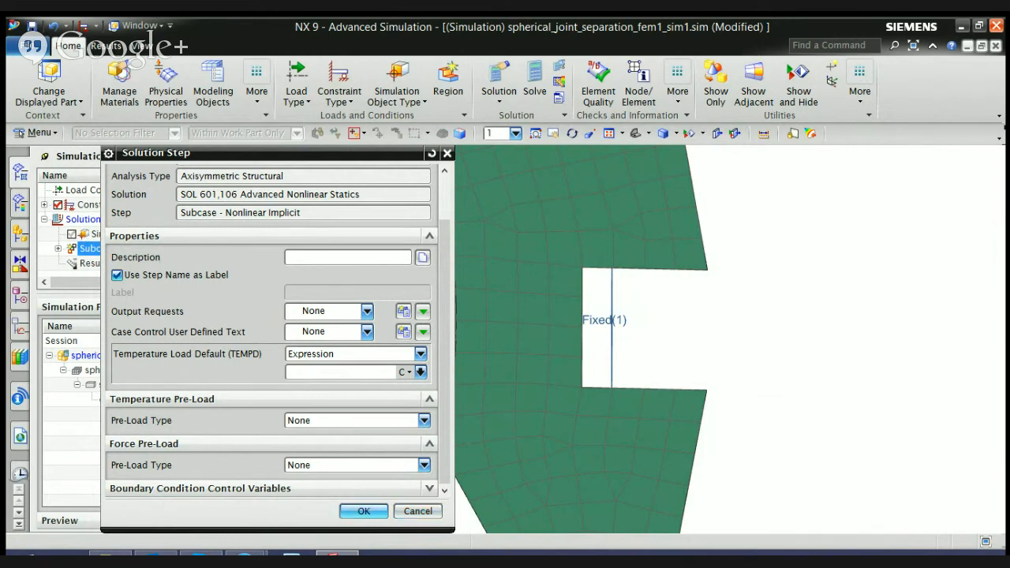
pyautogui.click(364, 511)
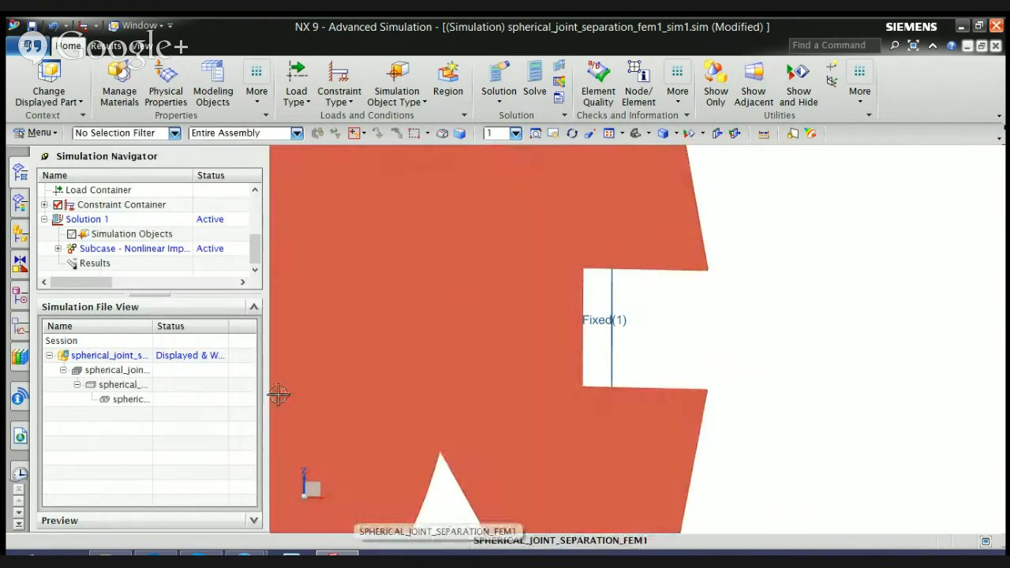
# - Start a new user-defined constraint and review its excluded objects and destination folder settings
pyautogui.scroll(-4, 370, 402)
pyautogui.scroll(-2, 370, 402)
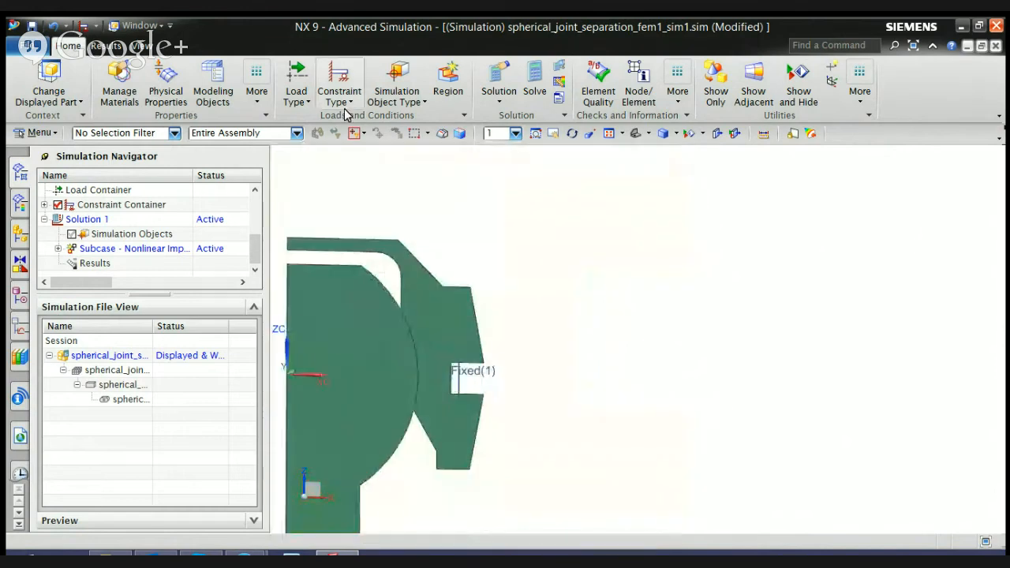
pyautogui.click(345, 102)
pyautogui.click(369, 124)
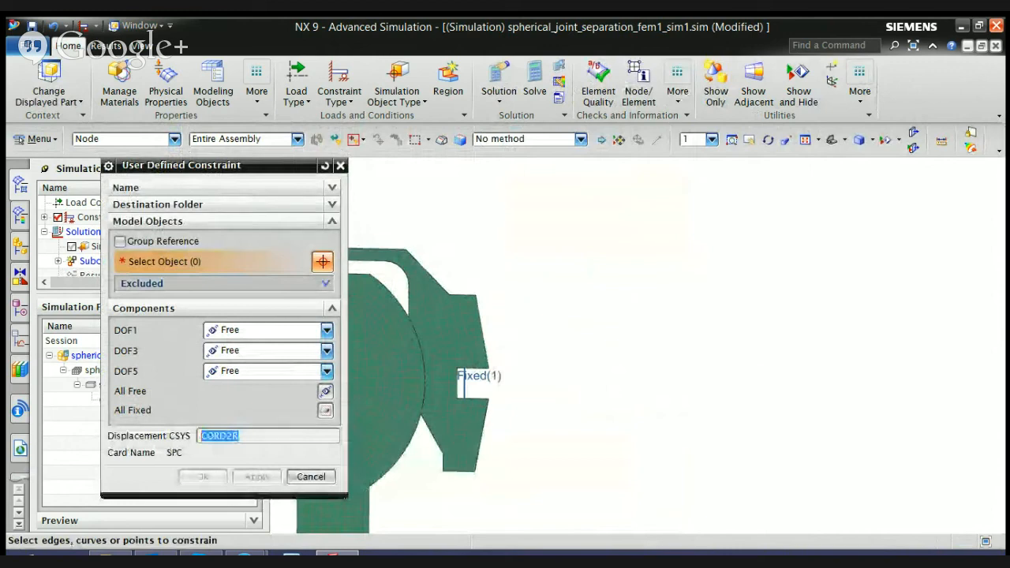
pyautogui.click(325, 283)
pyautogui.click(313, 283)
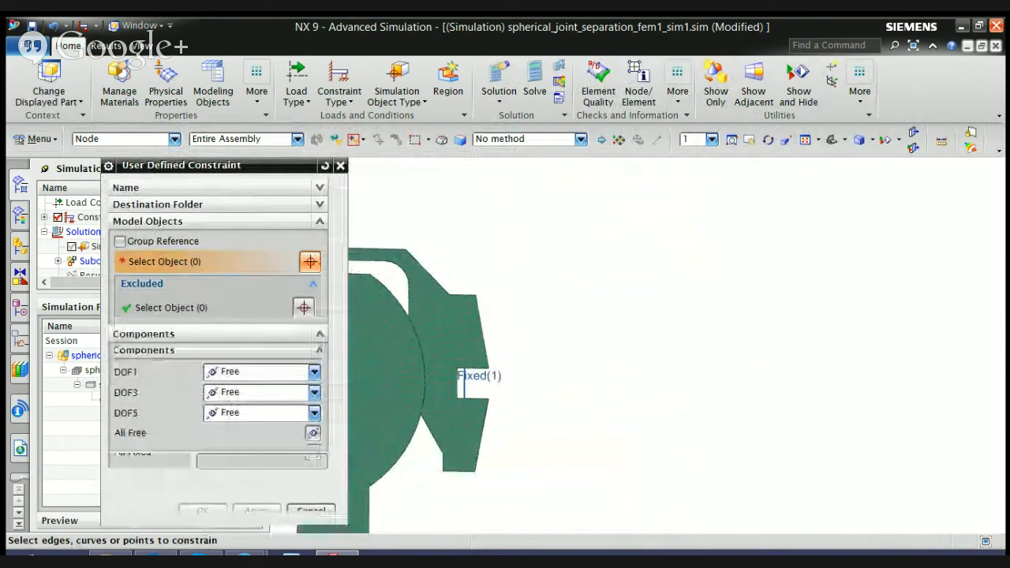
pyautogui.click(331, 204)
pyautogui.click(305, 226)
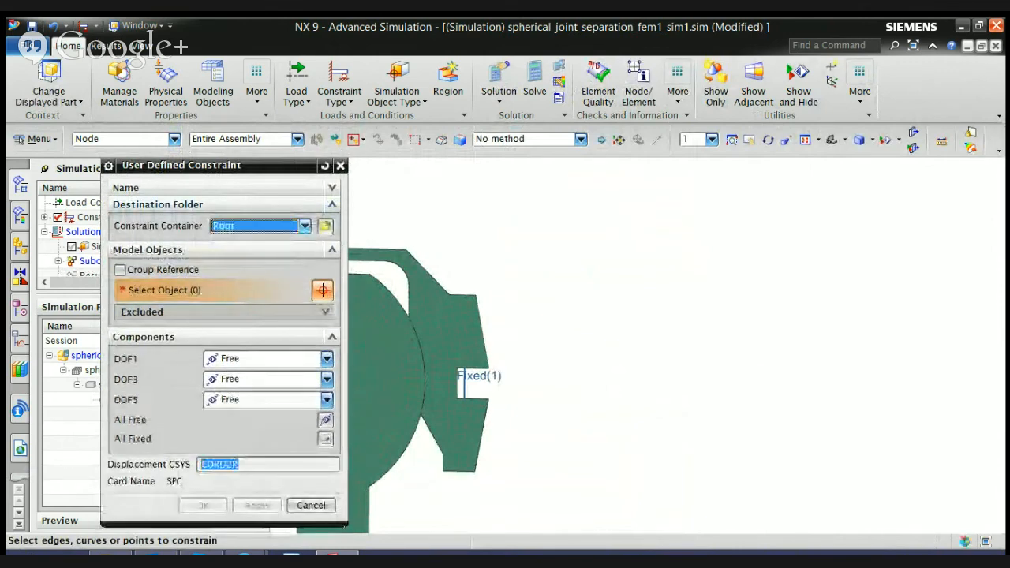
pyautogui.click(332, 204)
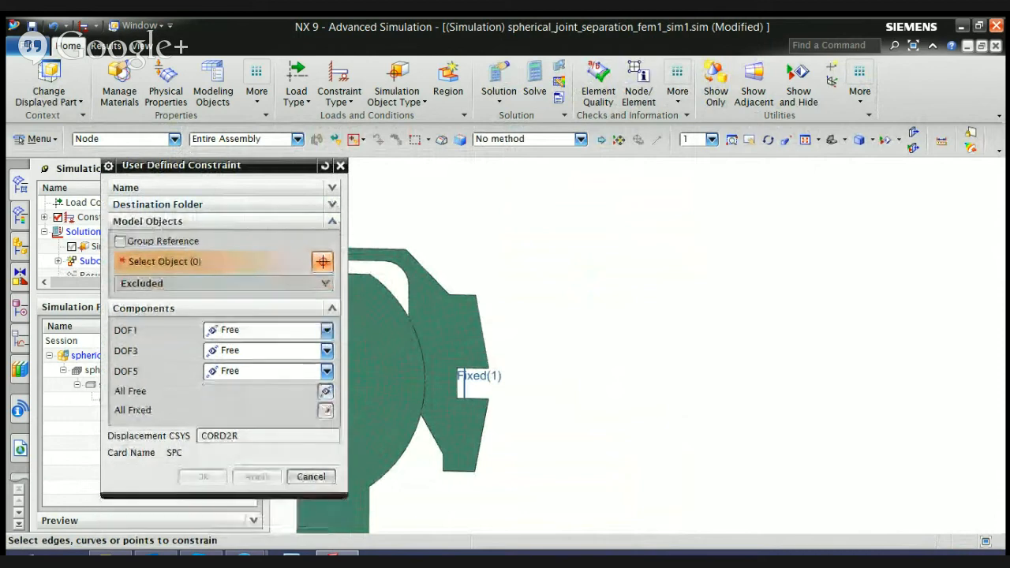
# - Constrain the five nodes along the socket notch's lower edge with DOF3 fixed and DOF1 and DOF5 free
pyautogui.scroll(3, 435, 406)
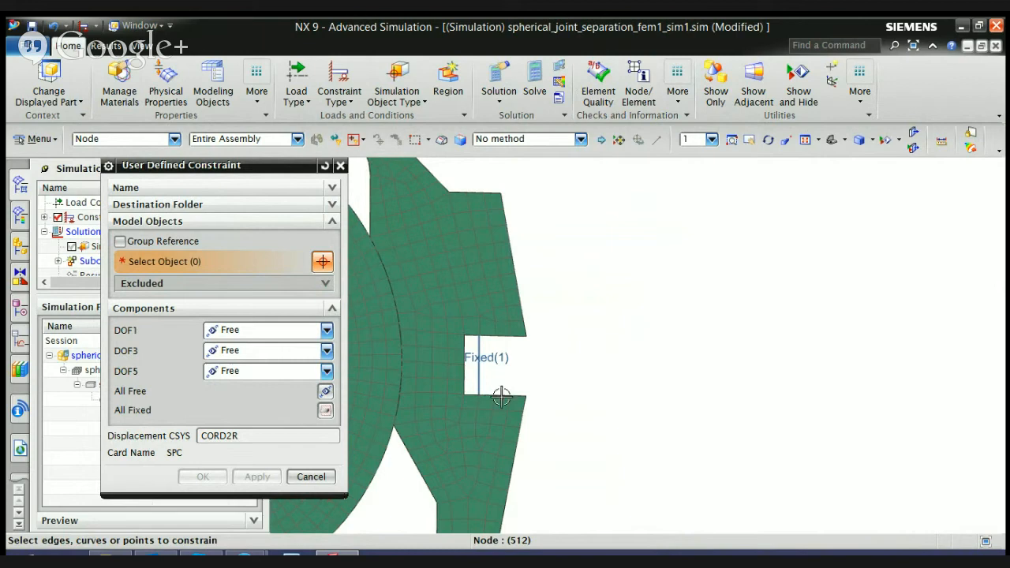
pyautogui.scroll(3, 502, 397)
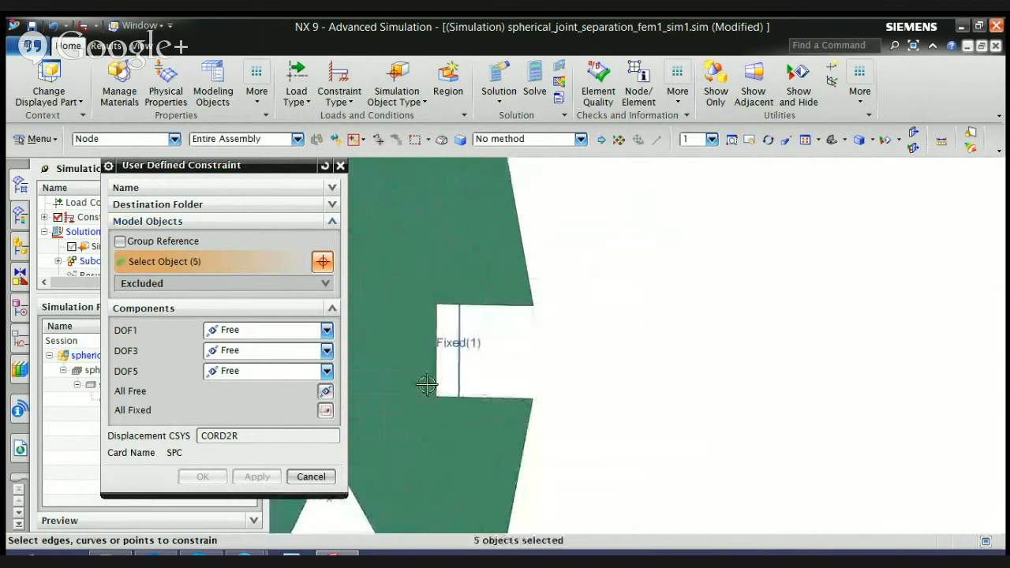
pyautogui.moveTo(428, 384); pyautogui.dragTo(544, 389)
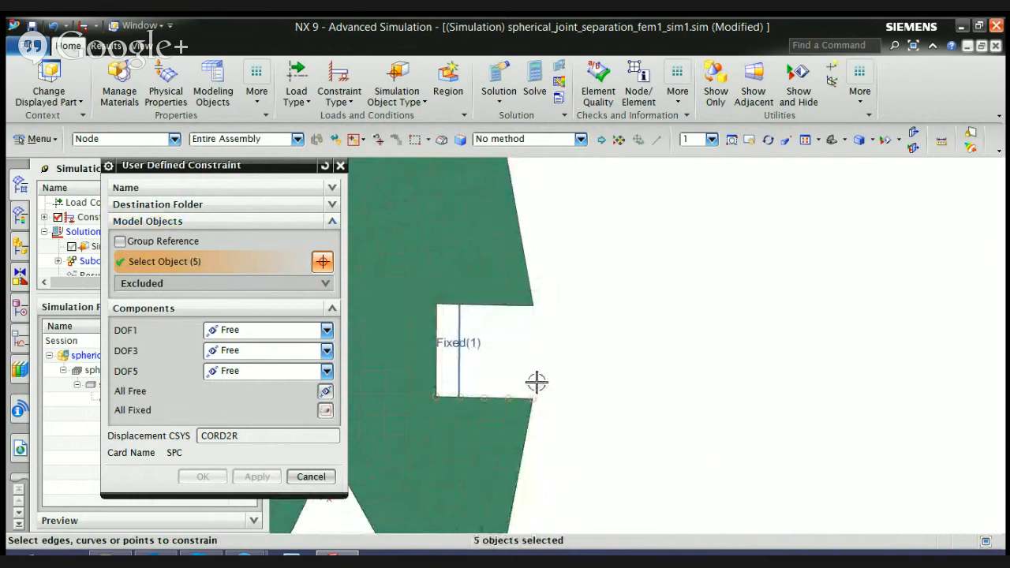
pyautogui.click(326, 350)
pyautogui.click(237, 381)
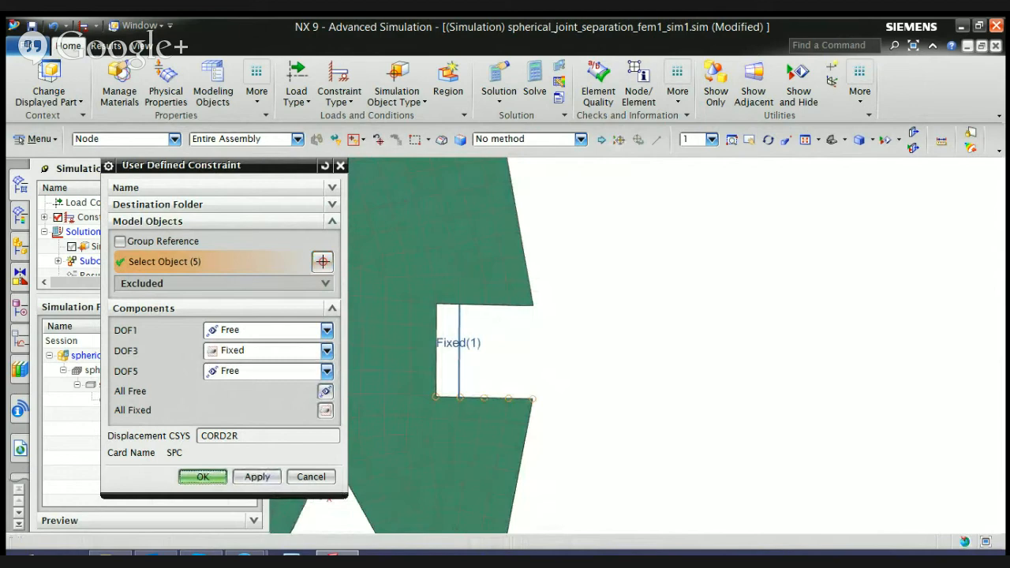
pyautogui.click(203, 477)
pyautogui.scroll(-3, 561, 367)
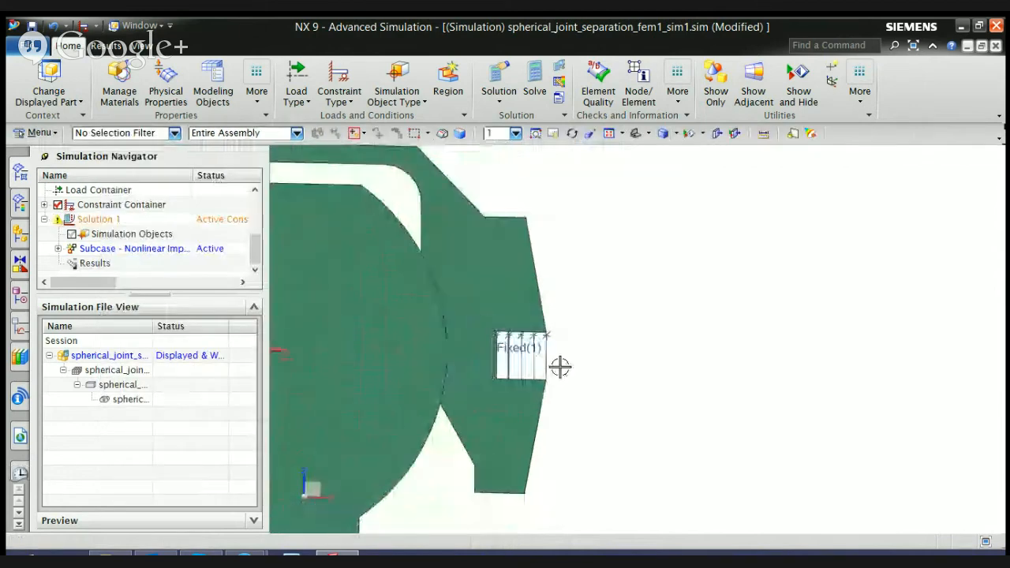
pyautogui.scroll(3, 560, 367)
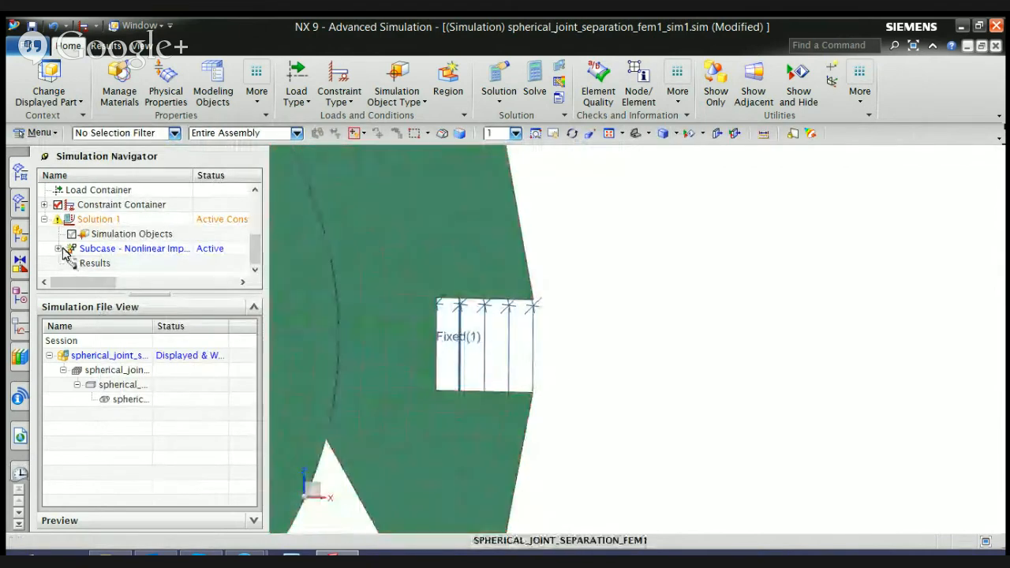
# - Examine Solution 1's settings and status, and the constraint symbols around the socket notch up close
pyautogui.rightClick(93, 220)
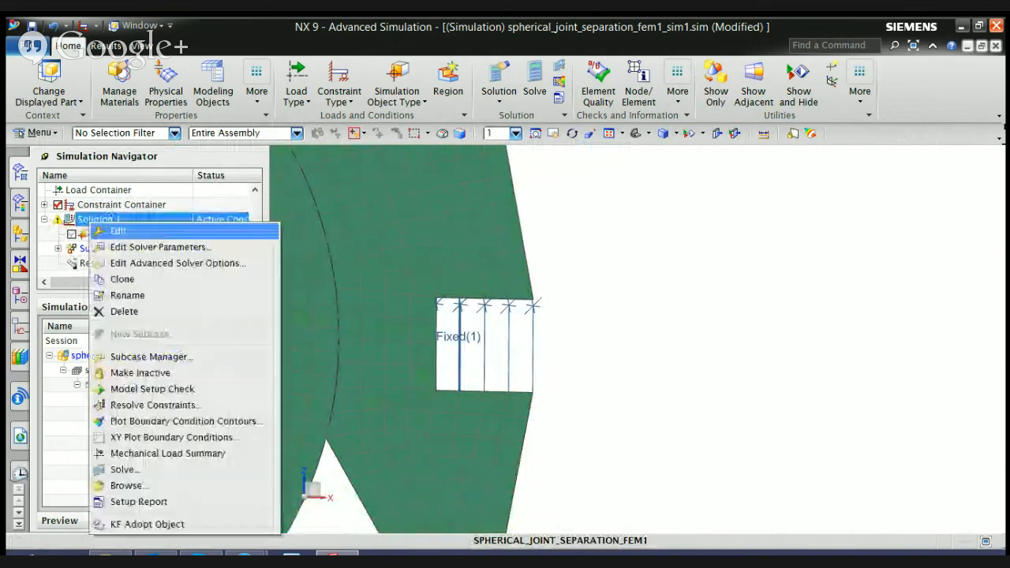
pyautogui.click(145, 231)
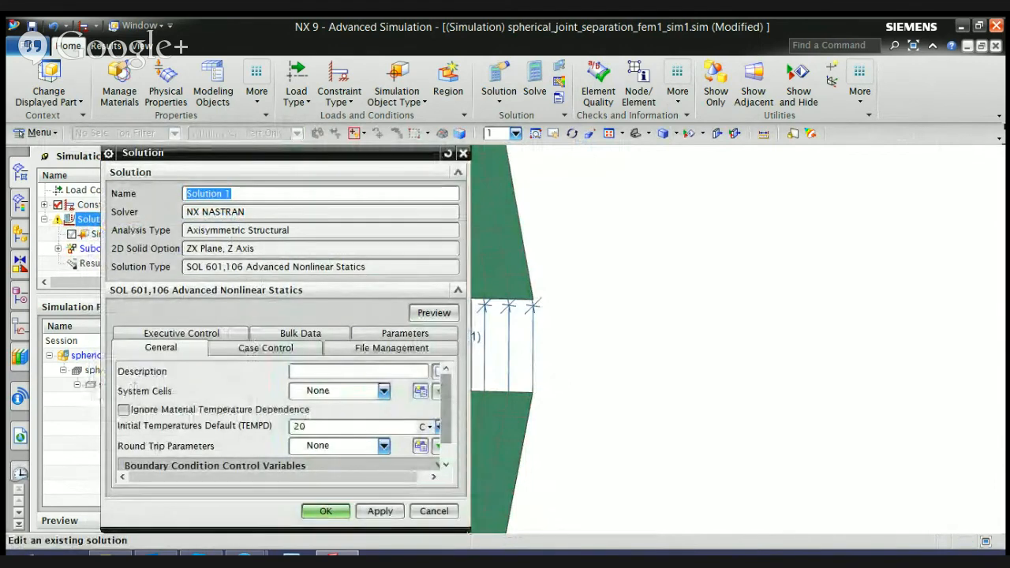
pyautogui.click(426, 511)
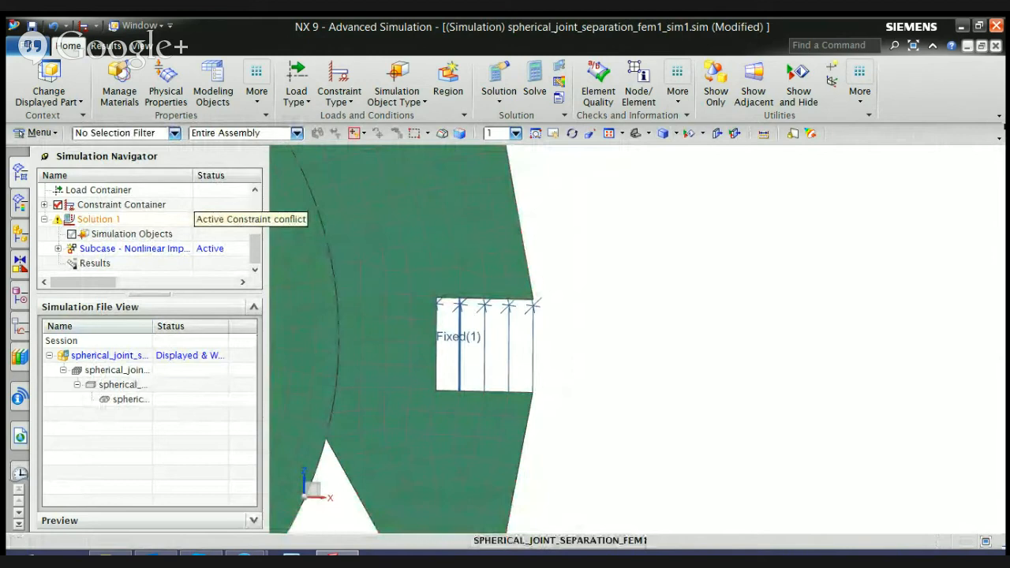
pyautogui.click(115, 220)
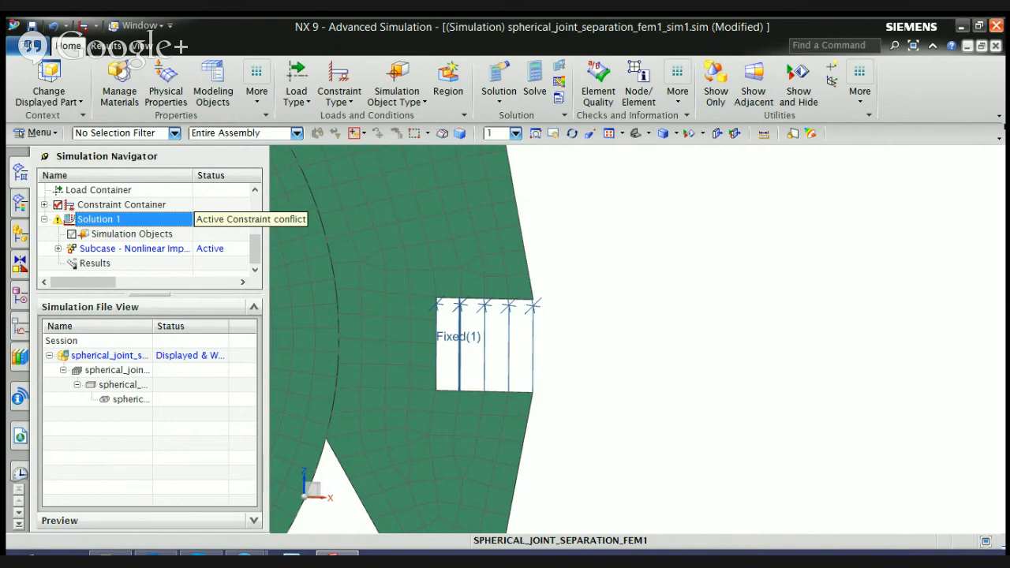
pyautogui.rightClick(89, 221)
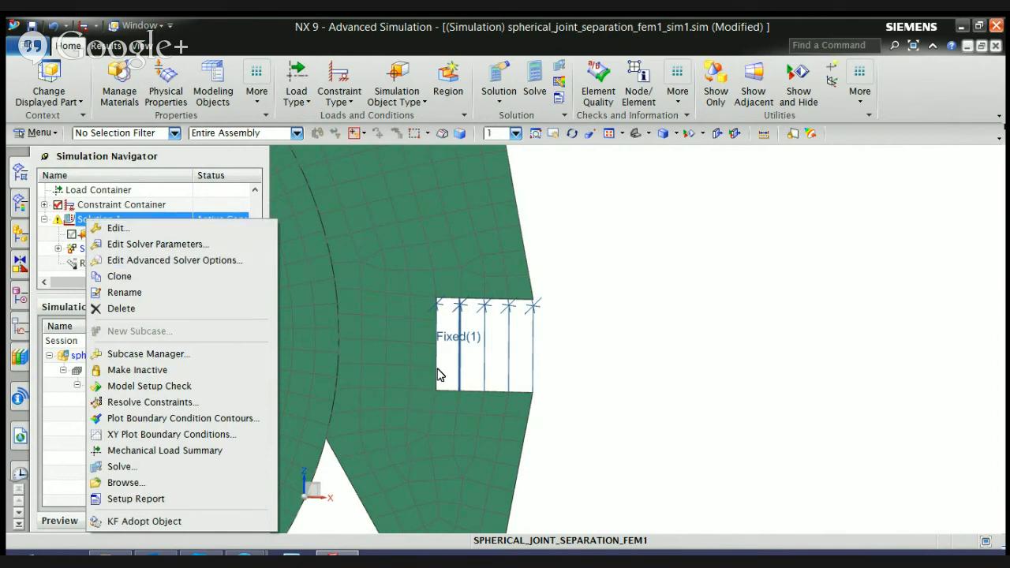
pyautogui.click(581, 399)
pyautogui.scroll(5, 440, 372)
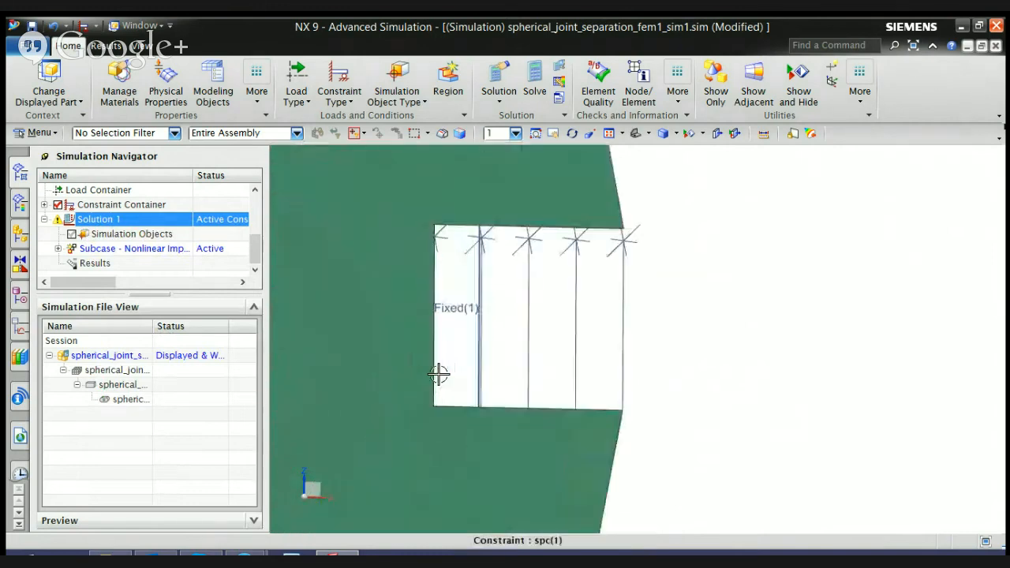
pyautogui.scroll(-3, 427, 438)
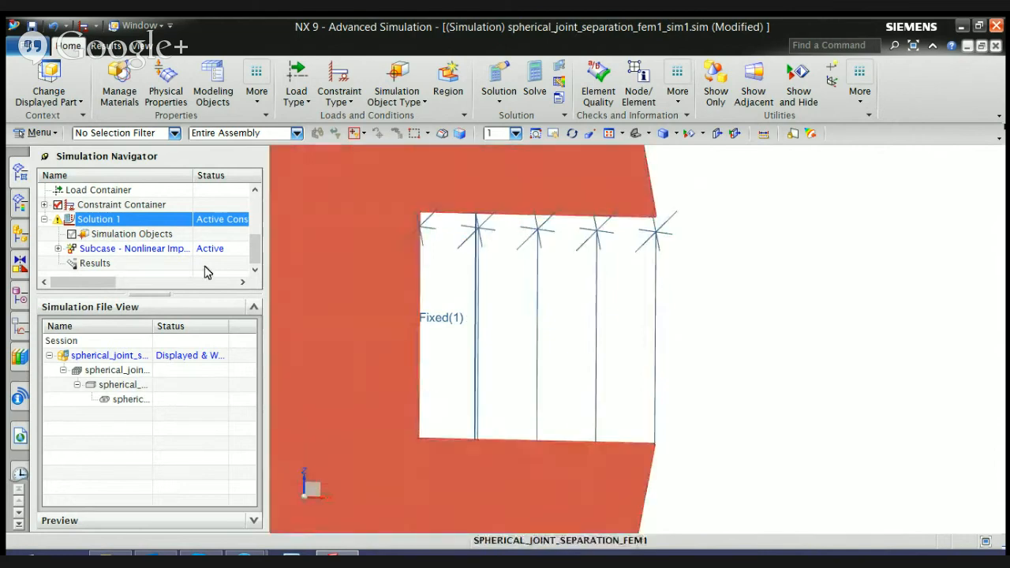
# - Resolve the conflict between the user-defined and fixed constraints in Solution 1's nonlinear implicit subcase
pyautogui.rightClick(103, 220)
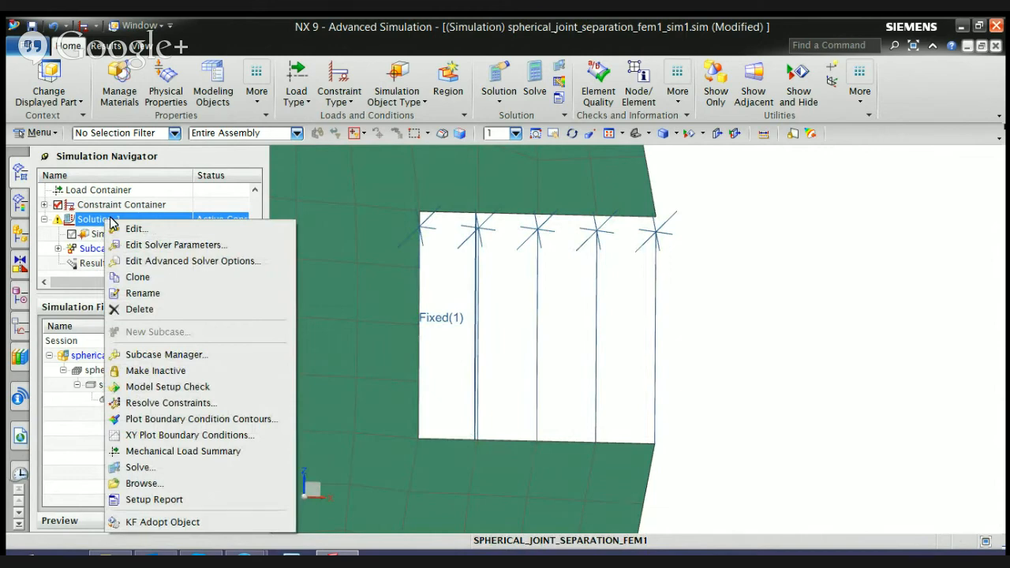
pyautogui.click(134, 402)
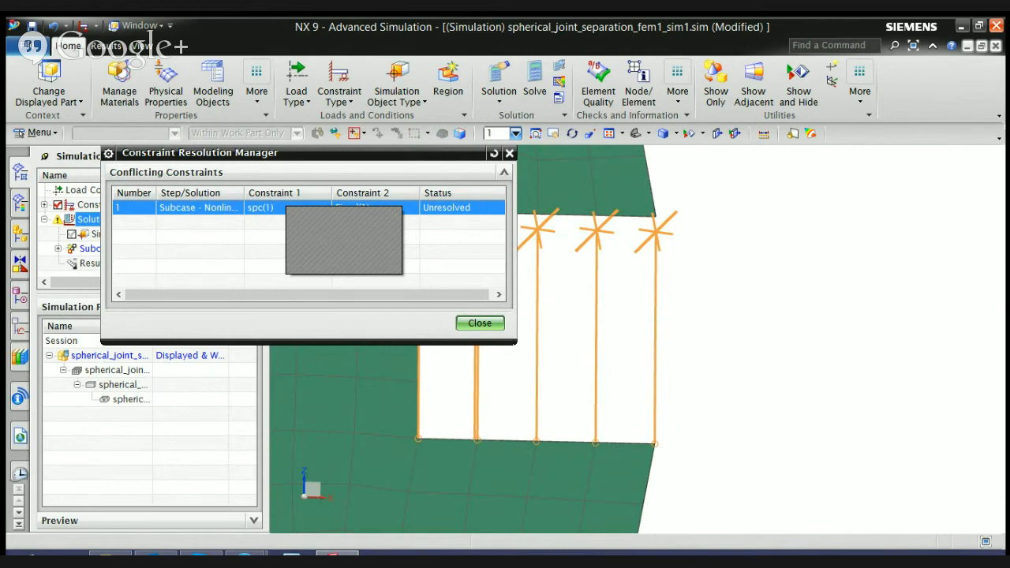
pyautogui.click(323, 233)
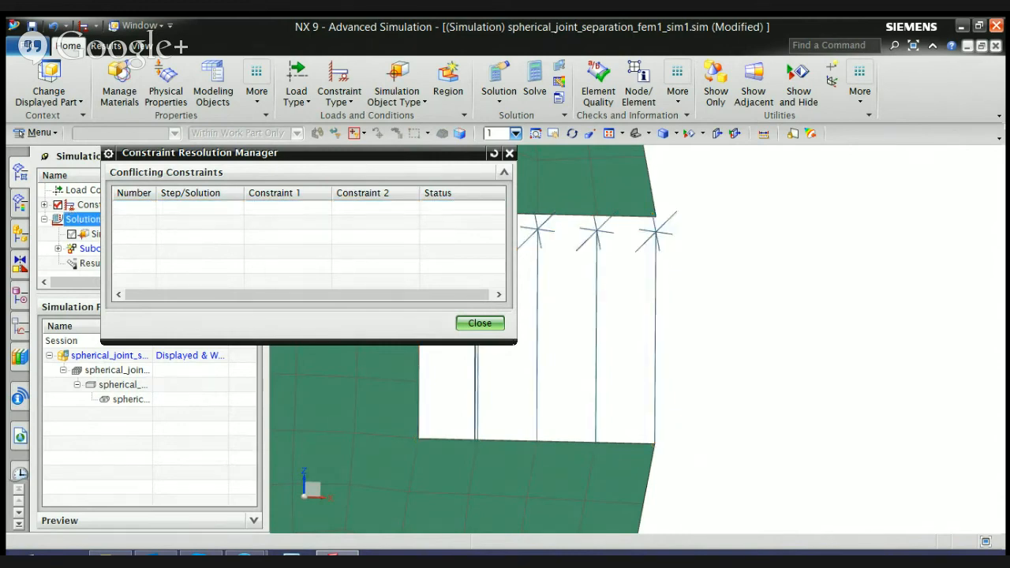
pyautogui.click(468, 322)
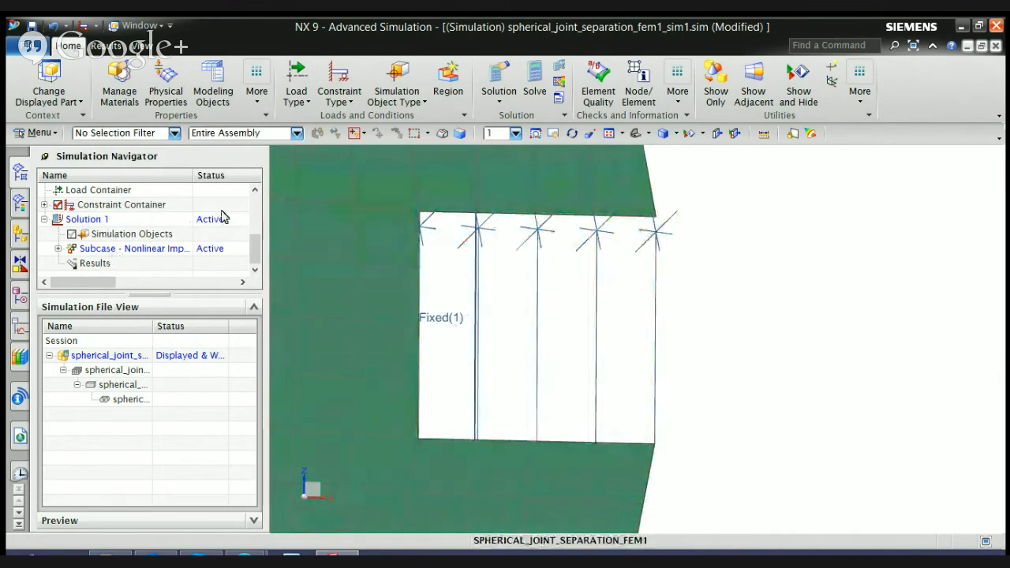
# - Start an enforced displacement constraint with DOF3 defined by a field, and open a new table field for it
pyautogui.scroll(-3, 444, 370)
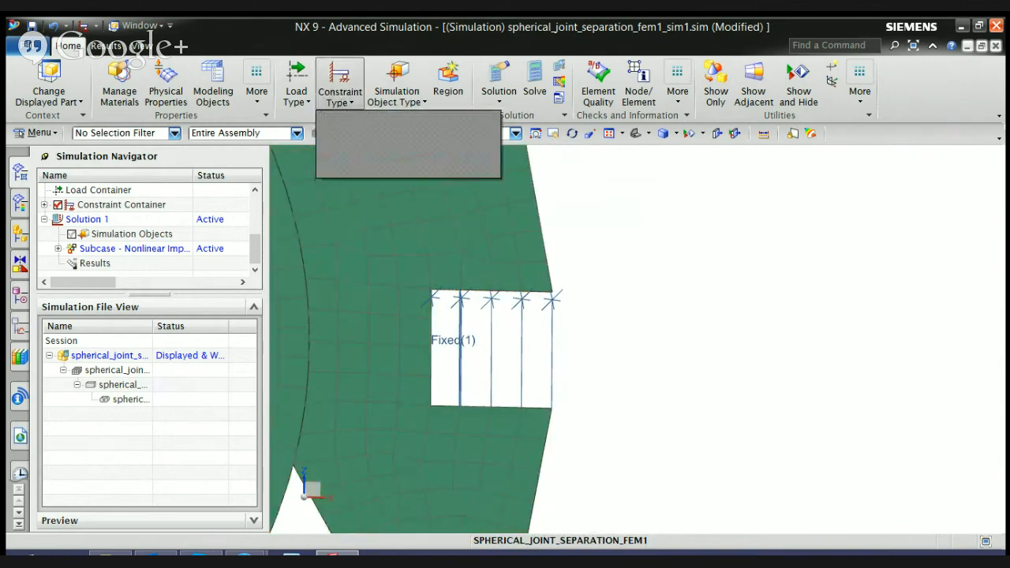
pyautogui.click(349, 128)
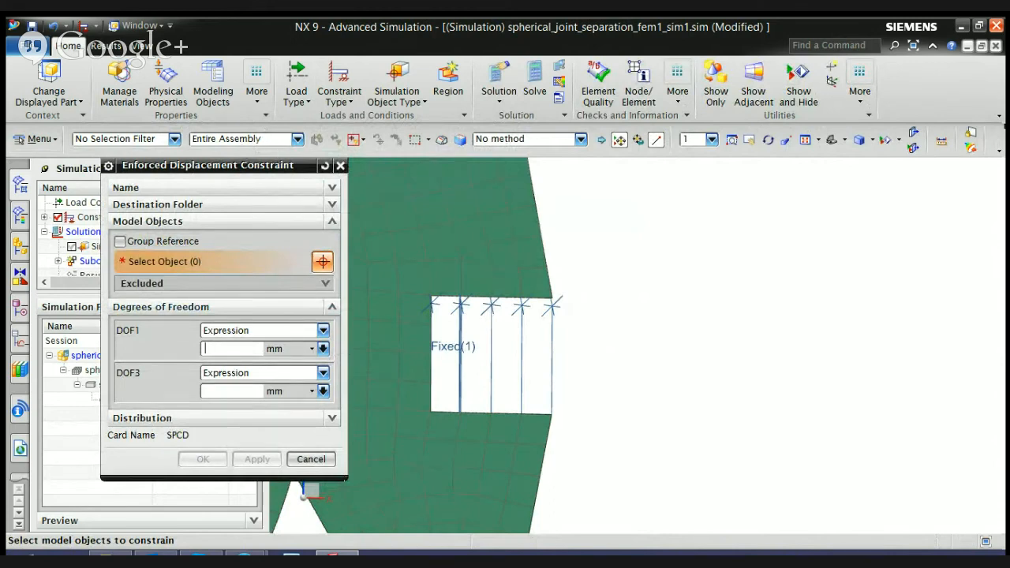
pyautogui.moveTo(221, 165); pyautogui.dragTo(153, 89)
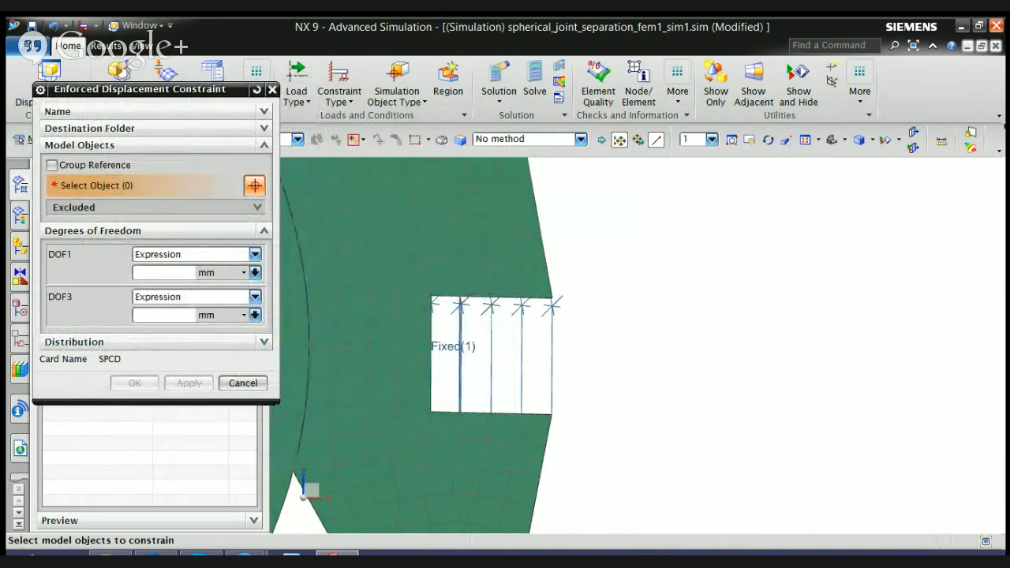
pyautogui.click(255, 297)
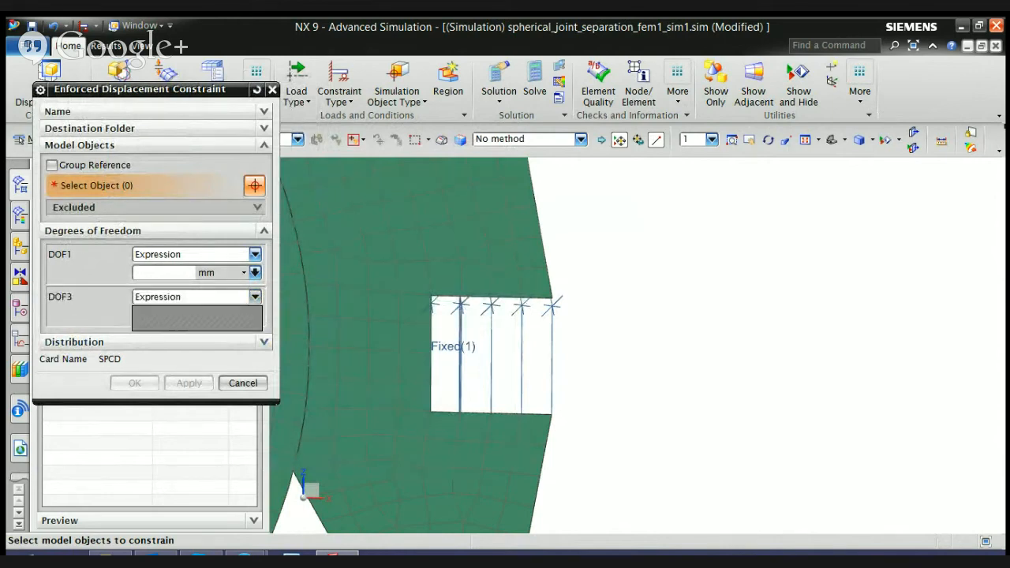
pyautogui.click(189, 319)
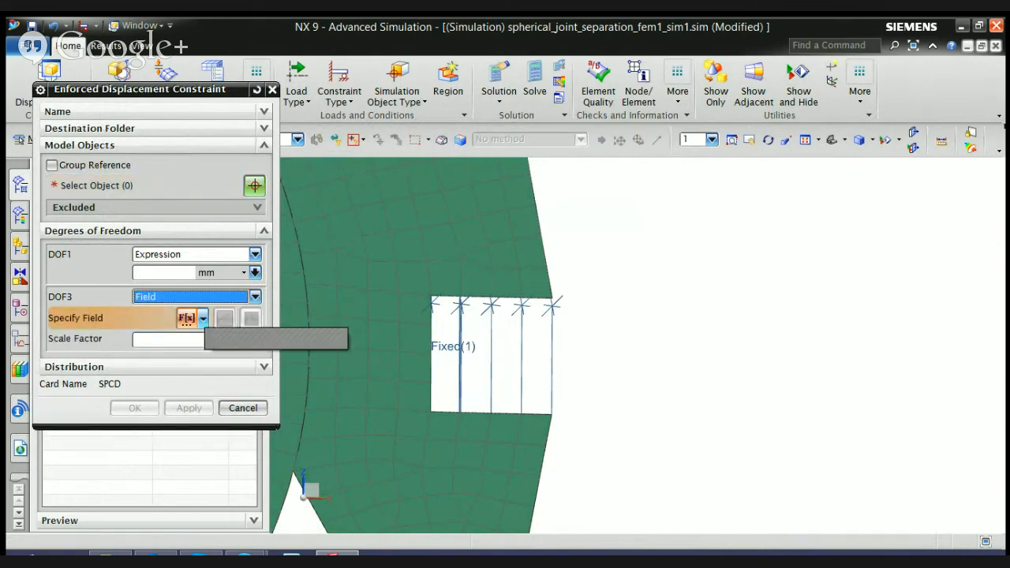
pyautogui.click(203, 319)
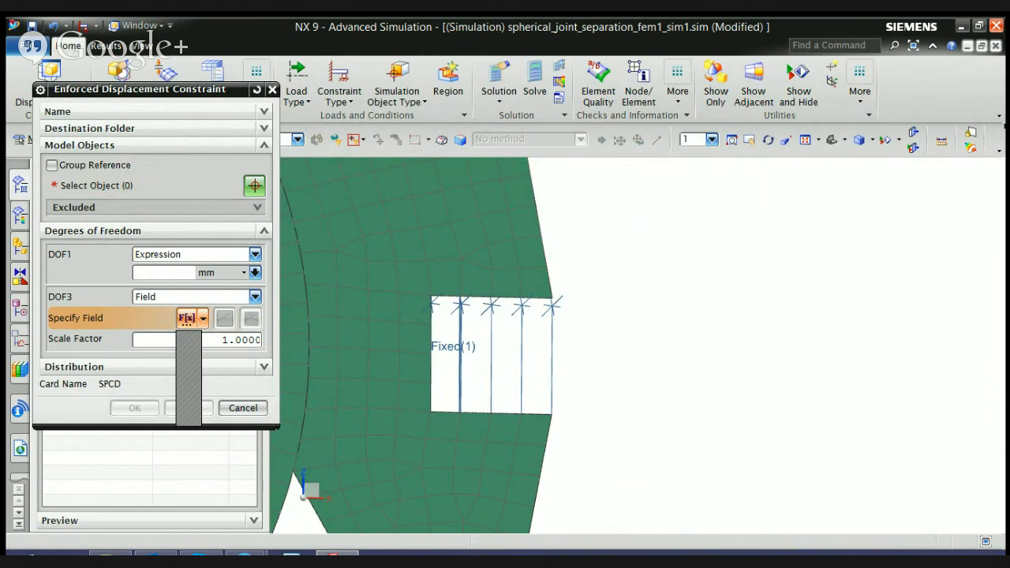
pyautogui.click(189, 366)
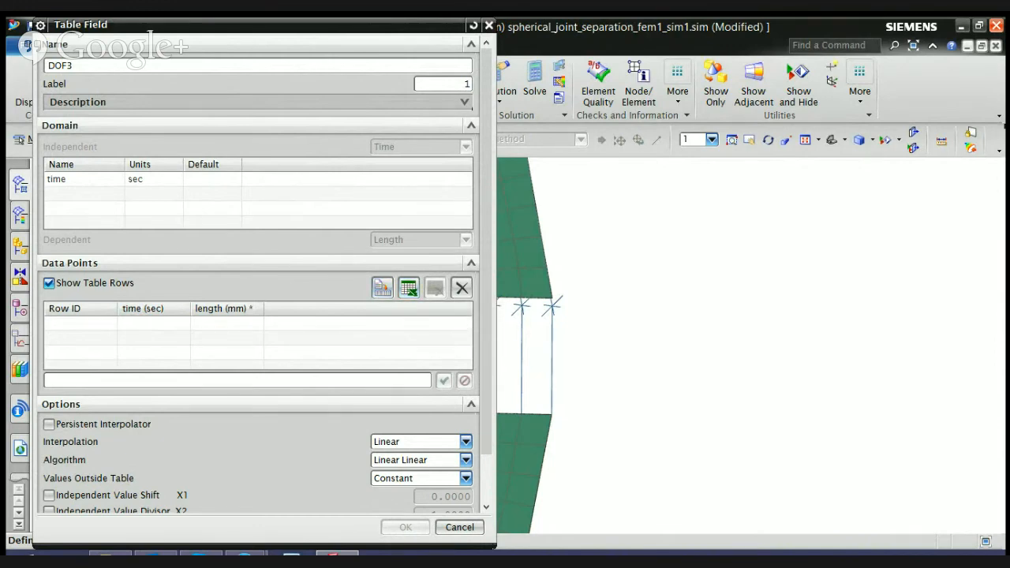
# - Set the default value of the time variable to 1 in the DOF3 table field's domain
pyautogui.click(49, 283)
pyautogui.click(49, 283)
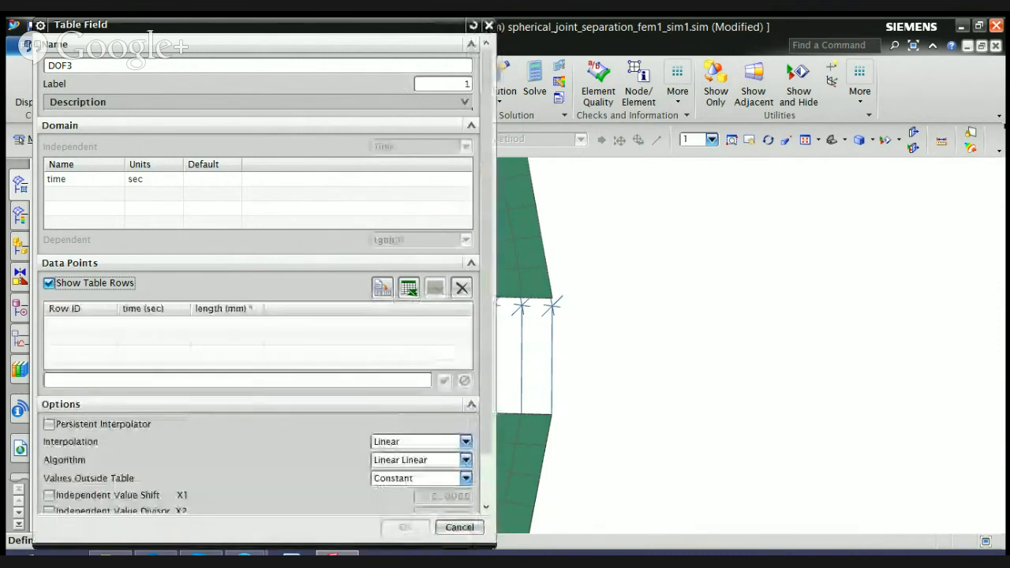
pyautogui.click(85, 180)
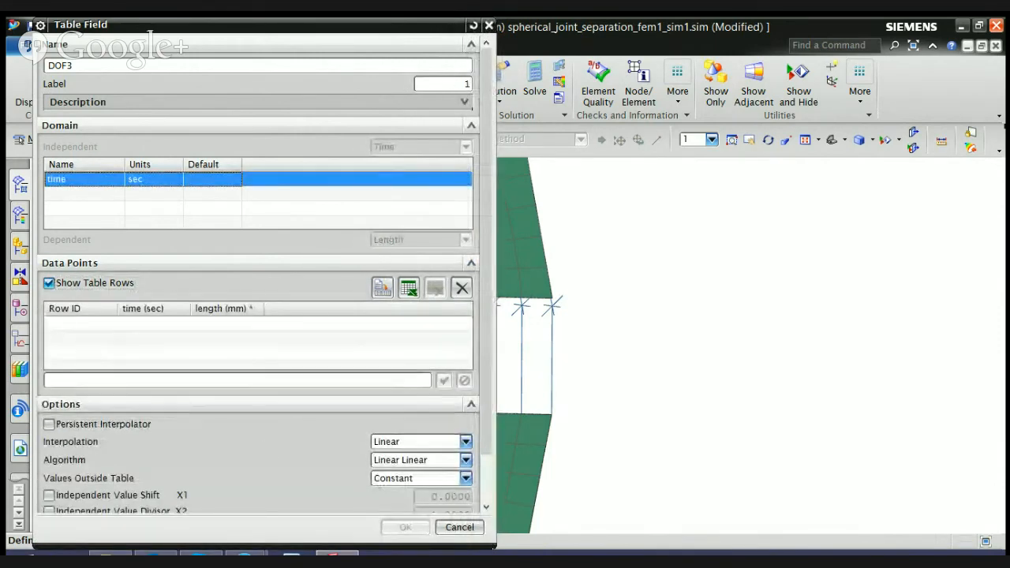
pyautogui.click(212, 180)
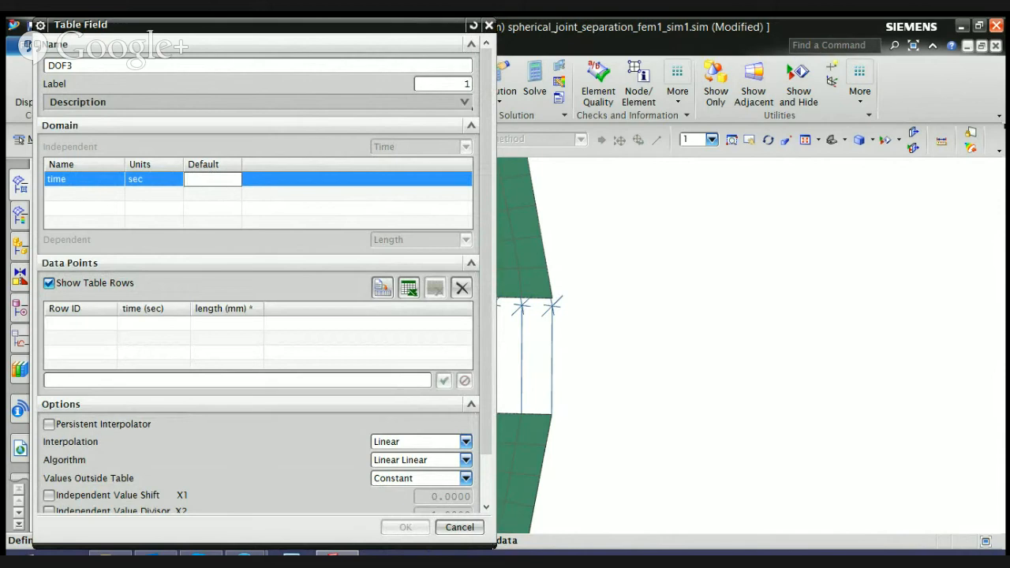
pyautogui.click(237, 204)
pyautogui.click(213, 179)
pyautogui.click(77, 102)
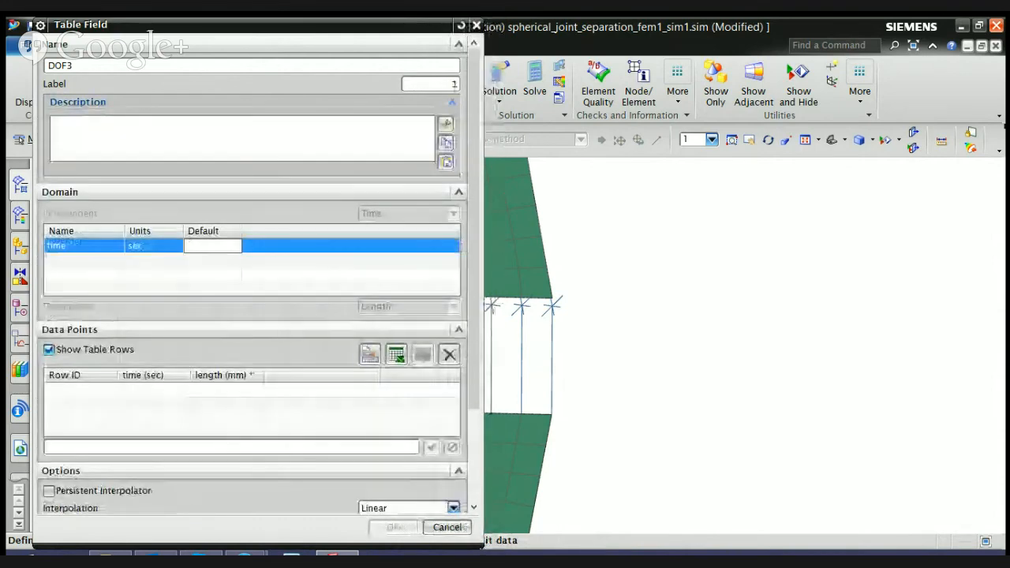
pyautogui.click(452, 102)
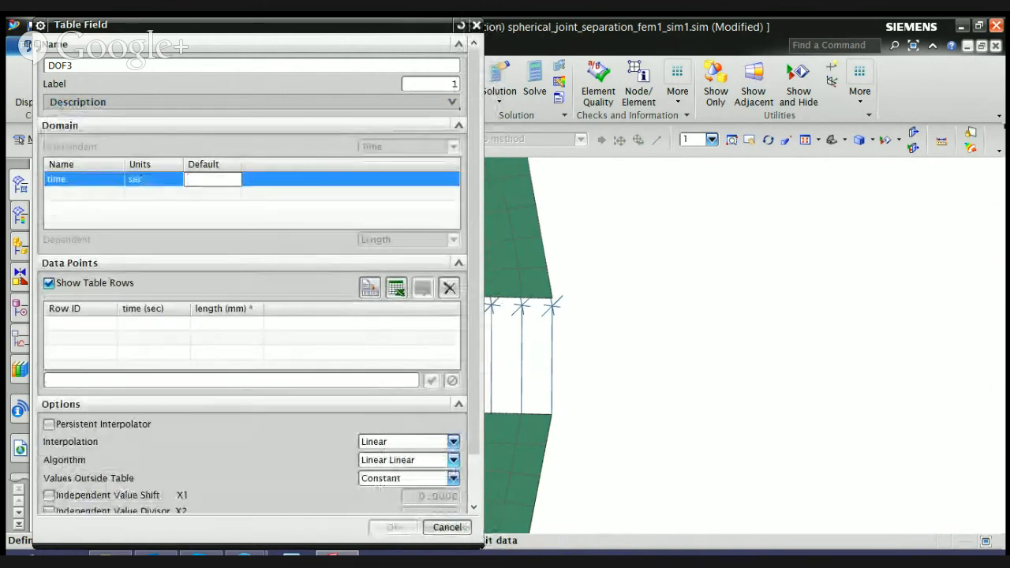
pyautogui.click(229, 381)
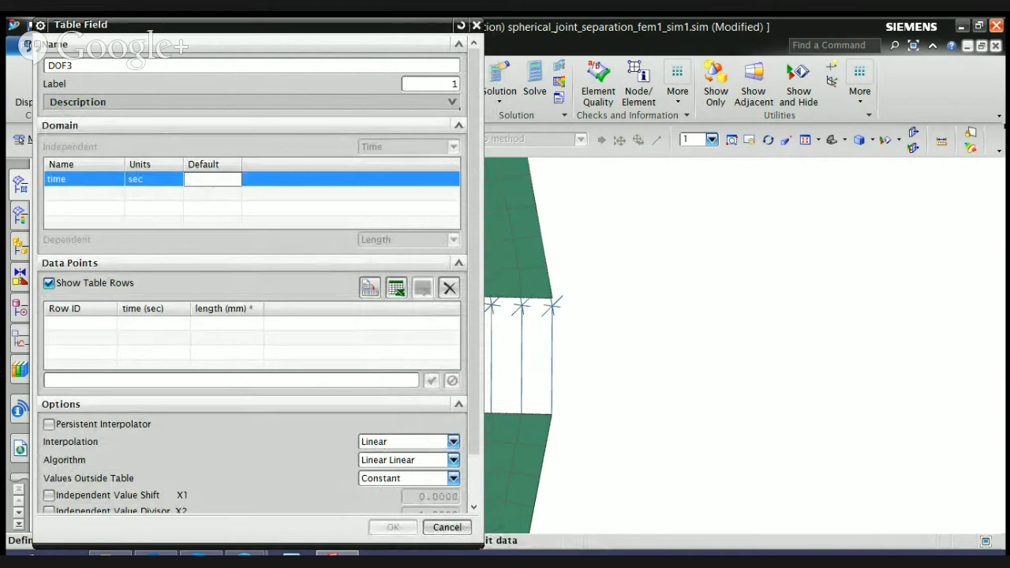
pyautogui.write('1')
pyautogui.press('Return')
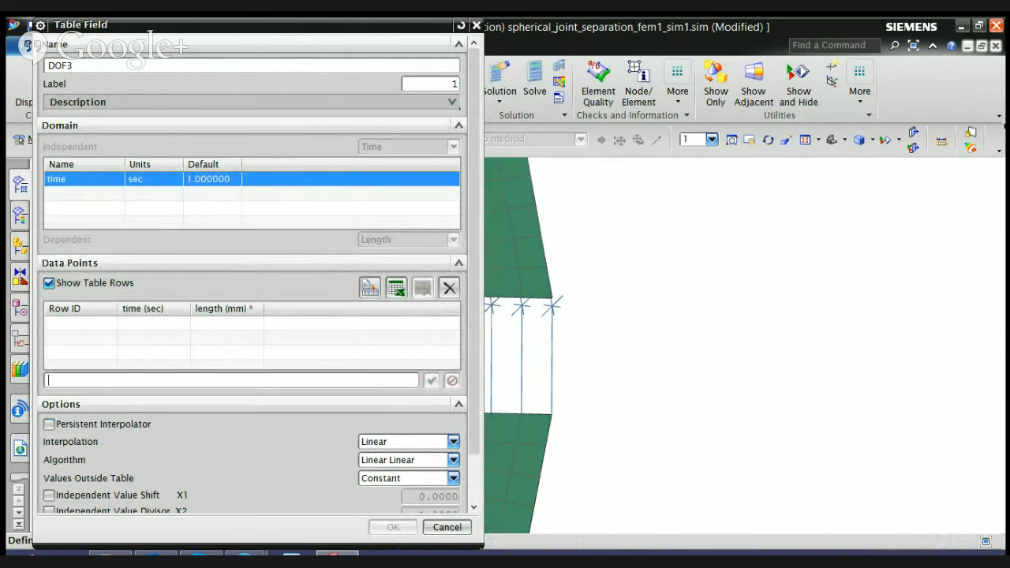
# - Try entering the DOF3 table data with a leading row number, as 1,0,0, then 2,10,0 and 3,30,-5
pyautogui.write('1')
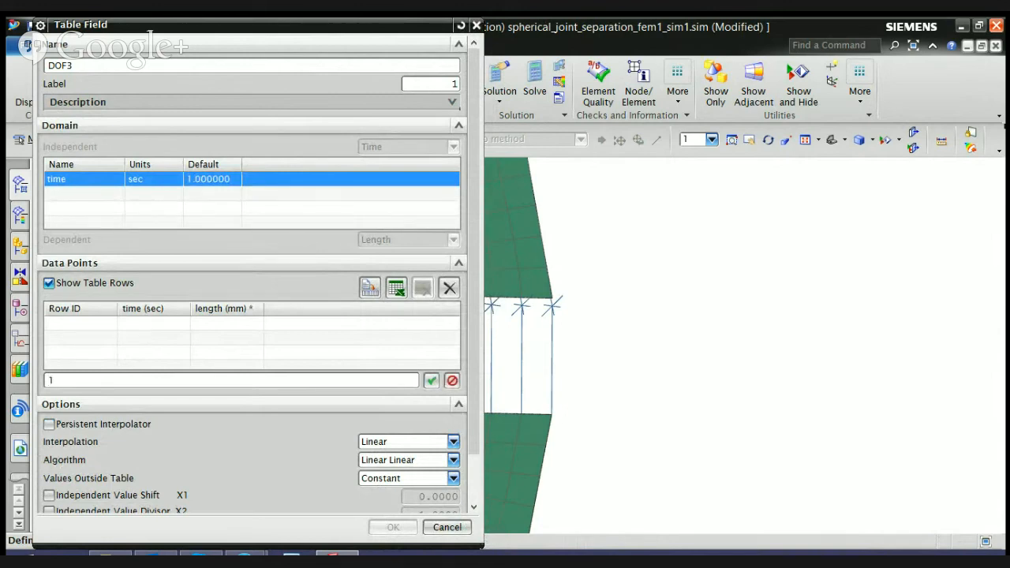
pyautogui.click(431, 380)
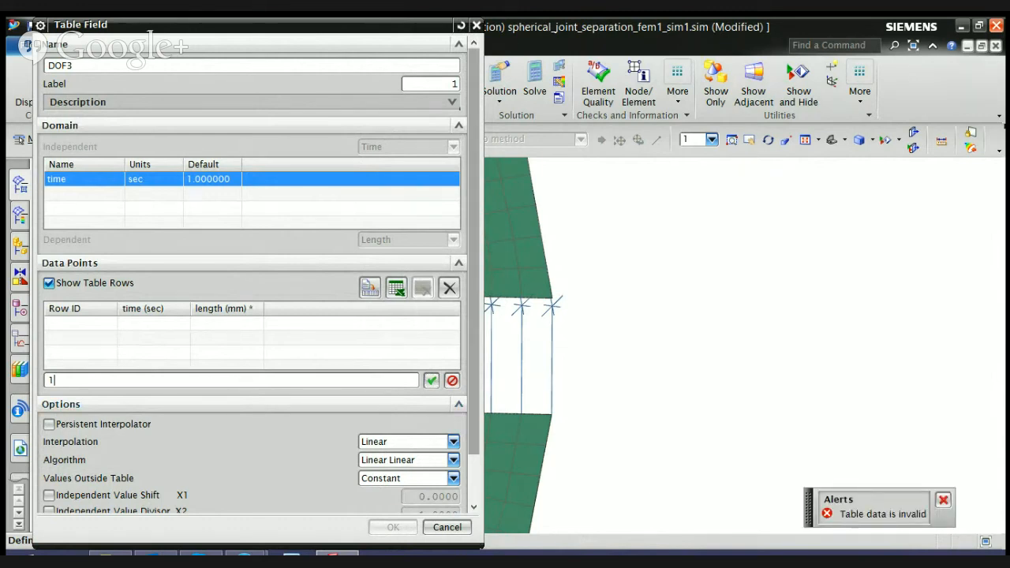
pyautogui.write(',0,0')
pyautogui.click(432, 381)
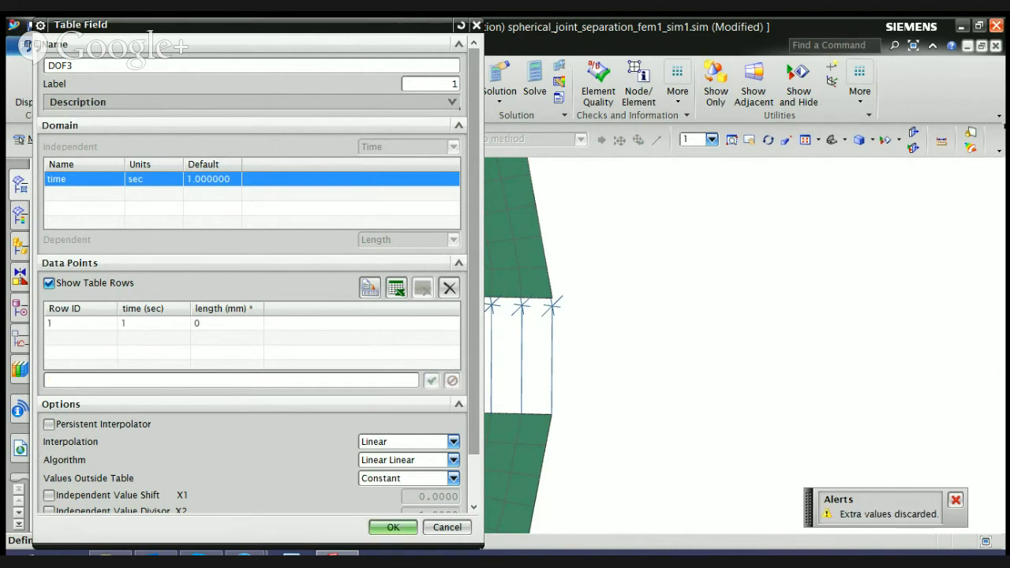
pyautogui.write('2,')
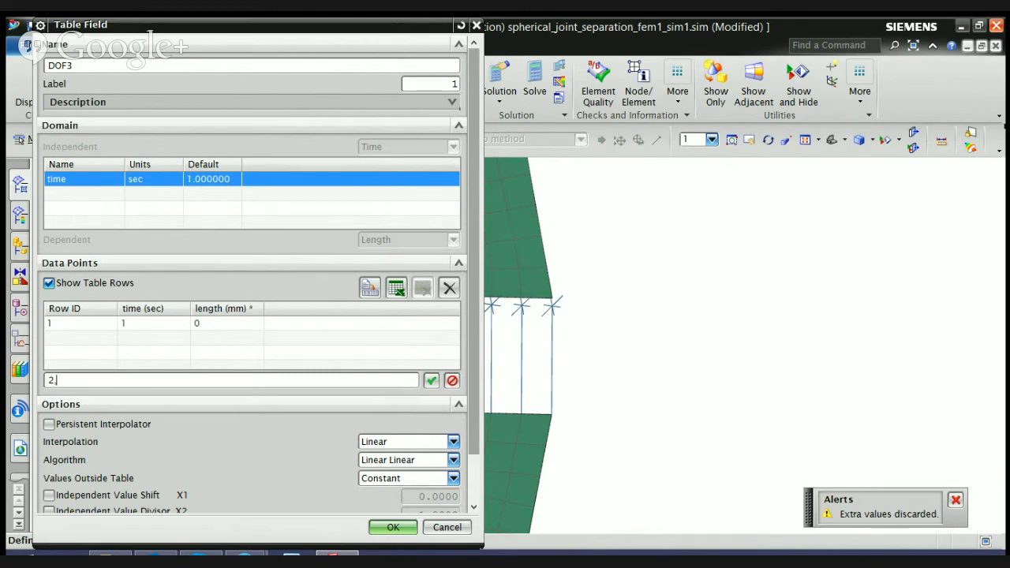
pyautogui.write('10,0')
pyautogui.press('Return')
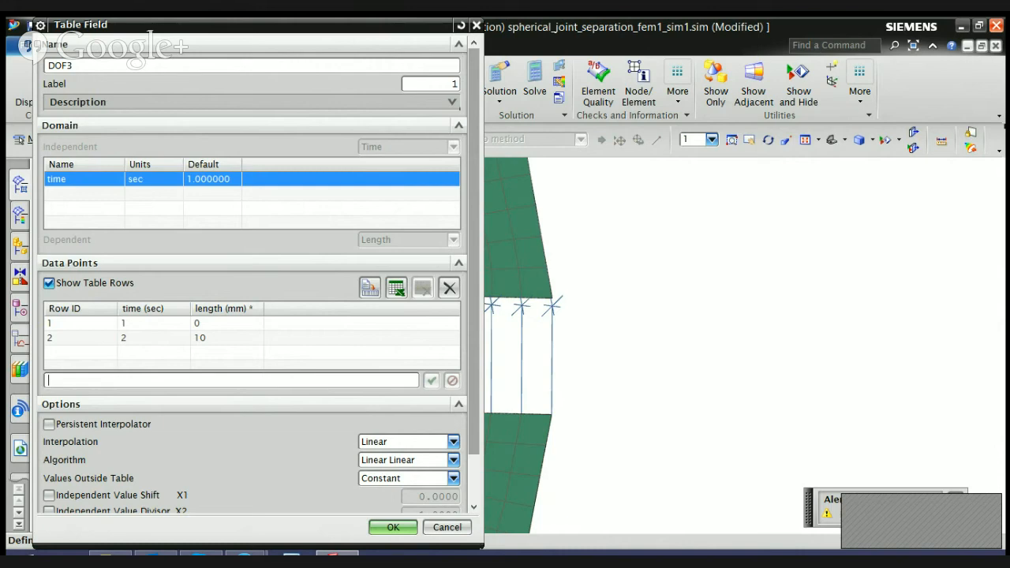
pyautogui.write('3')
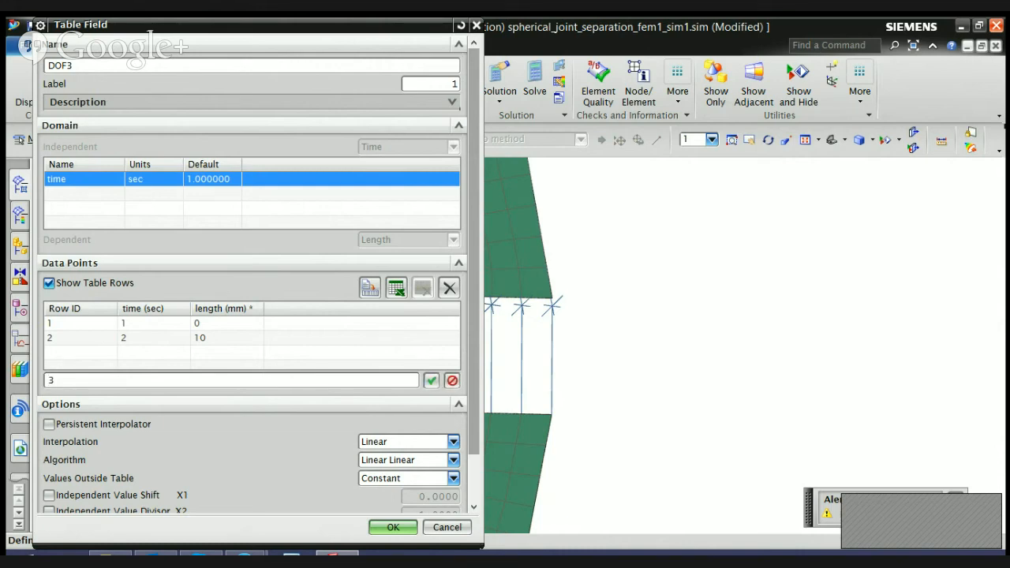
pyautogui.write(',30,-5')
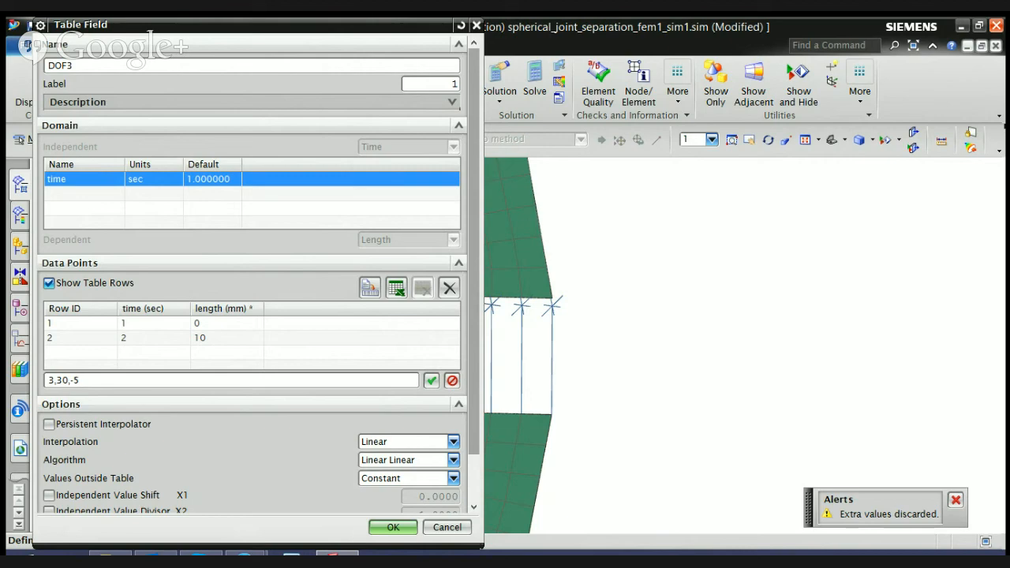
pyautogui.click(431, 380)
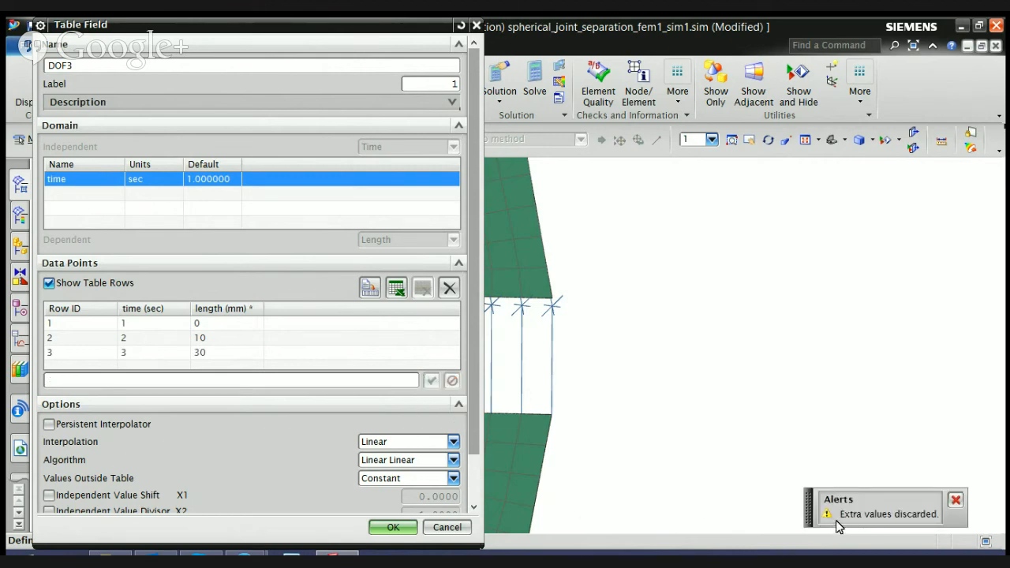
pyautogui.click(955, 500)
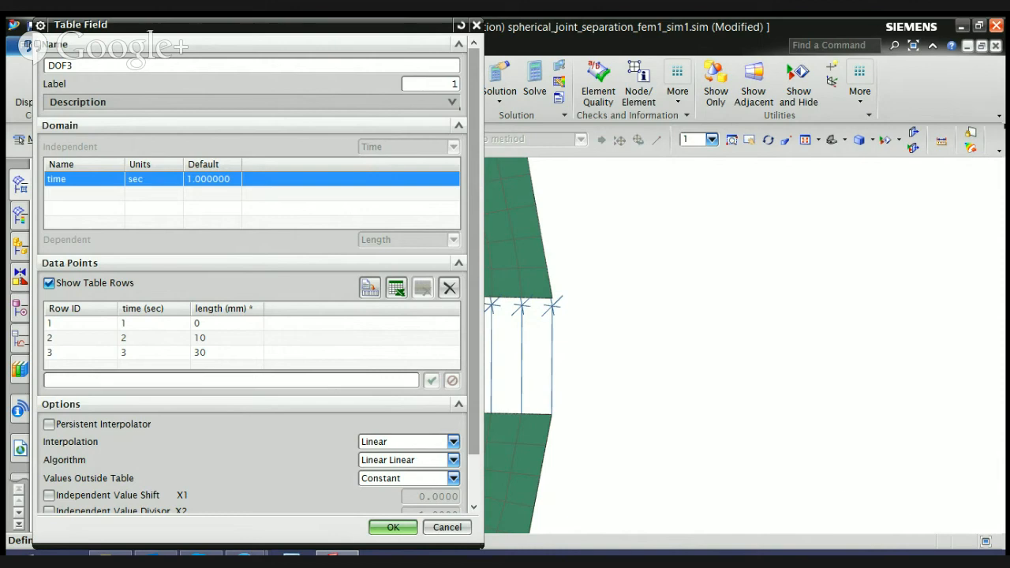
# - Check the time and length values of each data row entered in the DOF3 table
pyautogui.click(201, 352)
pyautogui.click(198, 324)
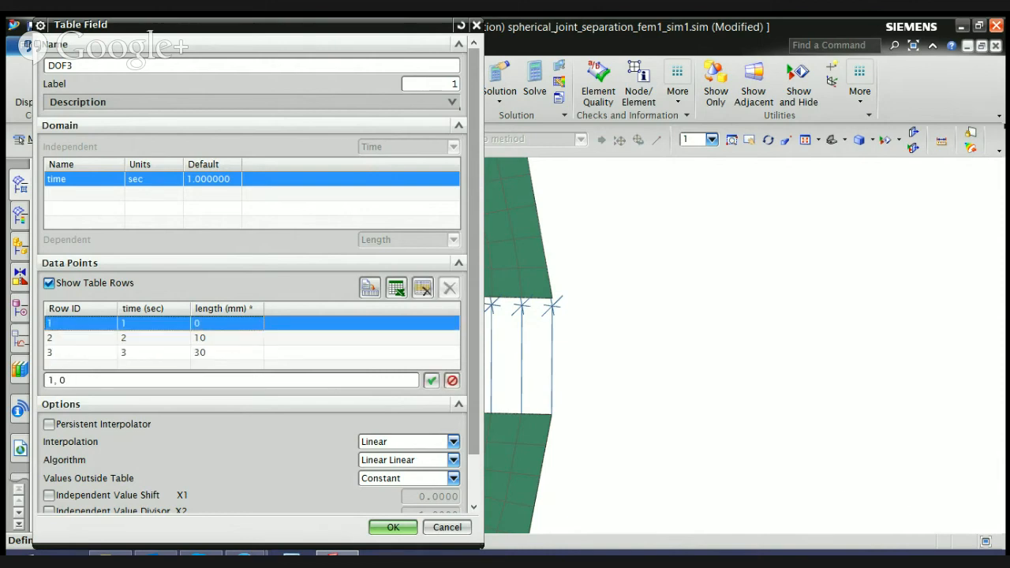
pyautogui.click(201, 338)
pyautogui.click(200, 353)
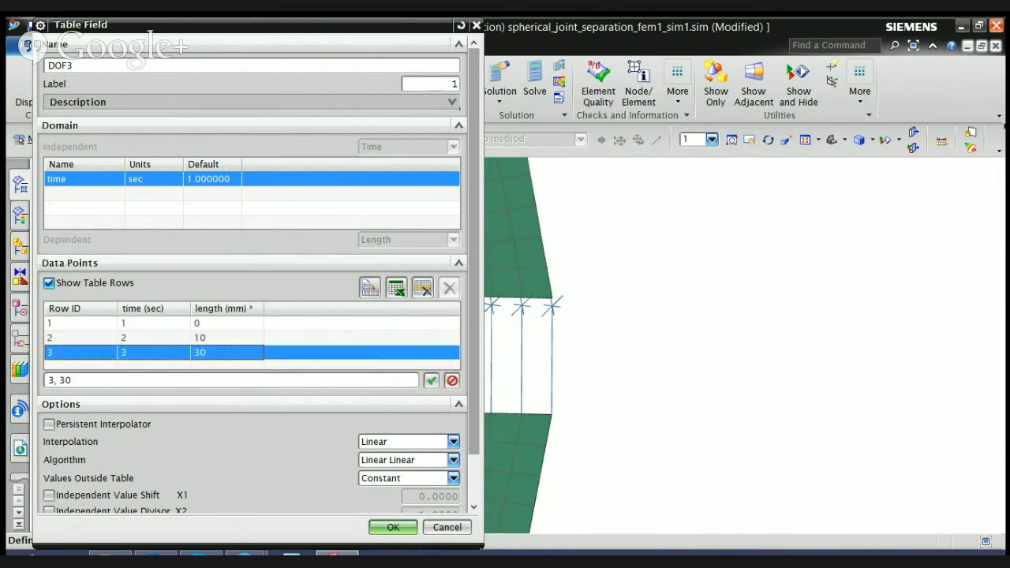
pyautogui.click(197, 324)
pyautogui.click(201, 352)
pyautogui.click(201, 337)
pyautogui.click(198, 324)
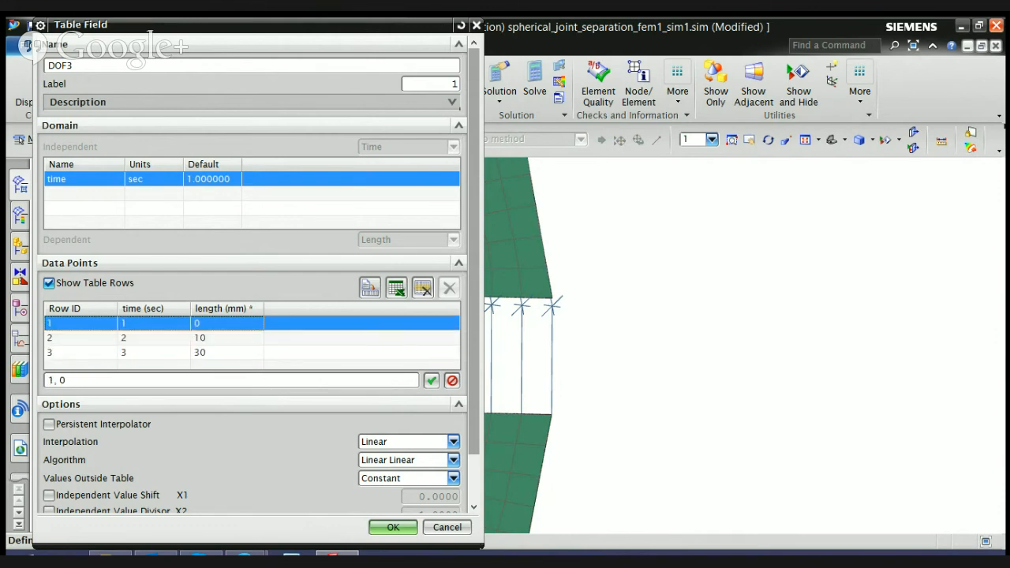
pyautogui.click(200, 353)
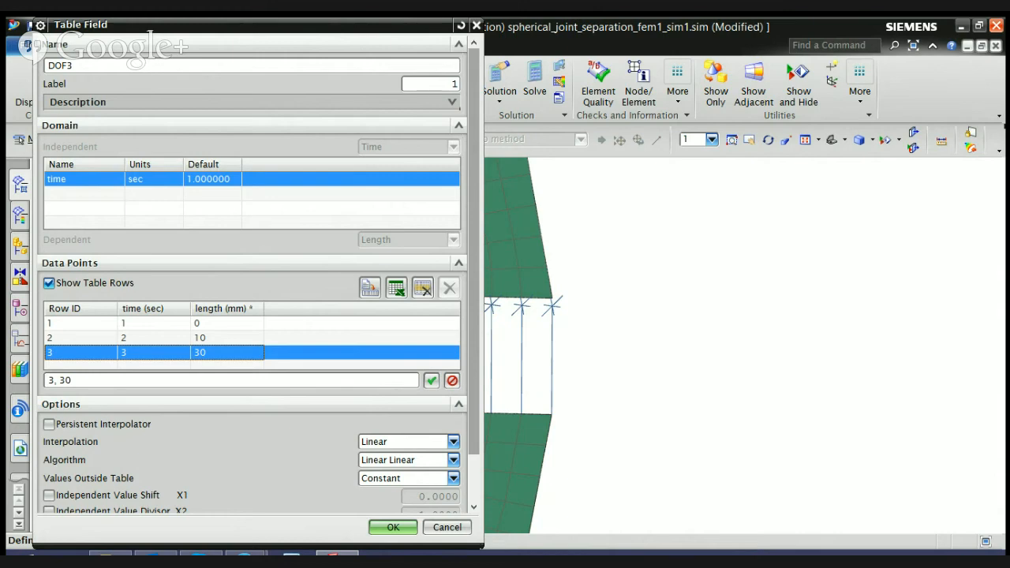
pyautogui.click(198, 323)
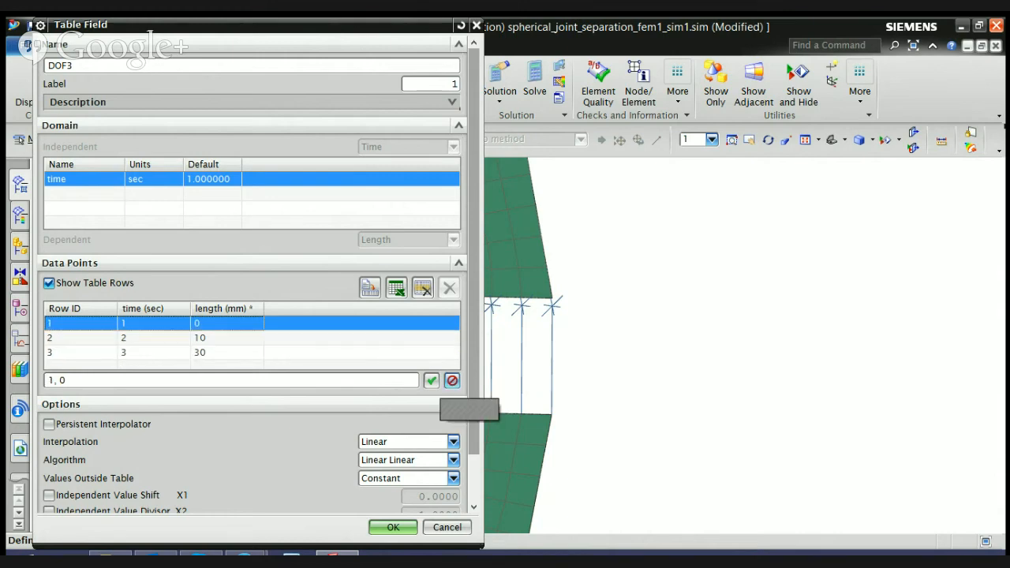
pyautogui.click(453, 381)
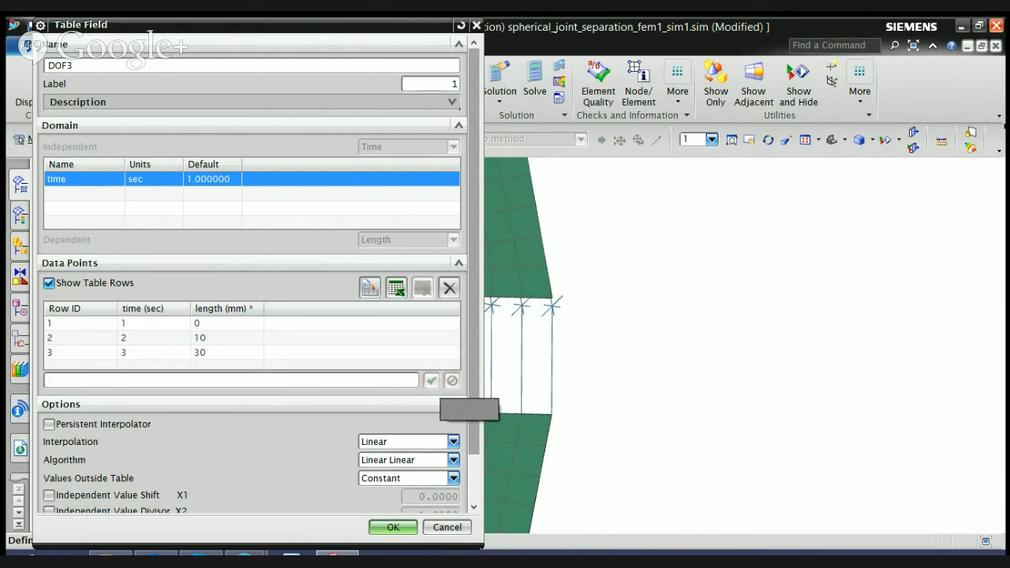
# - Delete all three data rows from the DOF3 table field
pyautogui.click(79, 309)
pyautogui.click(79, 324)
pyautogui.rightClick(83, 323)
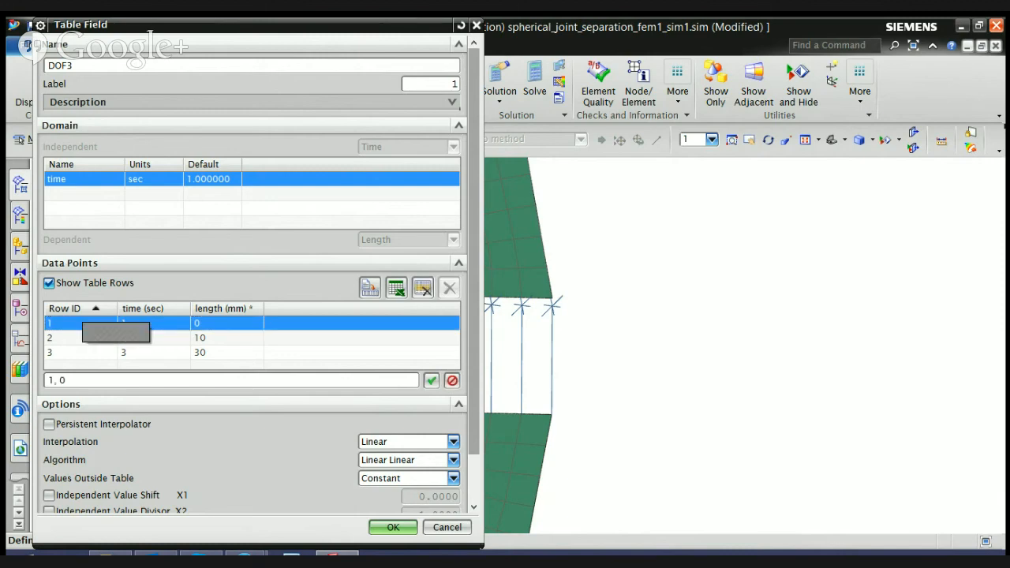
pyautogui.click(106, 333)
pyautogui.rightClick(83, 326)
pyautogui.click(106, 337)
pyautogui.rightClick(83, 324)
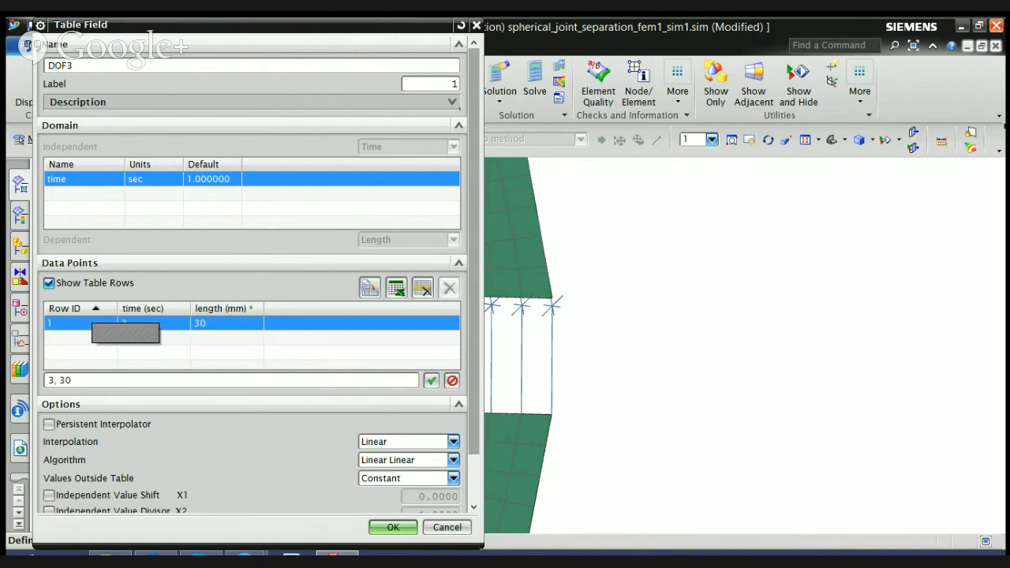
pyautogui.click(106, 334)
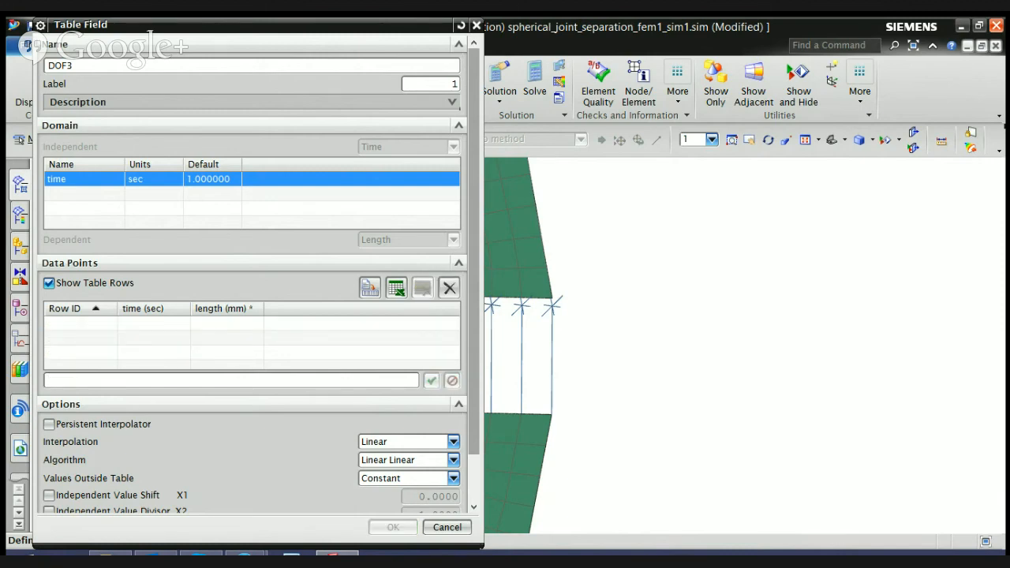
# - Define the DOF3 table field with displacements of 0 mm at 0 s, 0 mm at 10 s and -5 mm at 30 s
pyautogui.write('0.0')
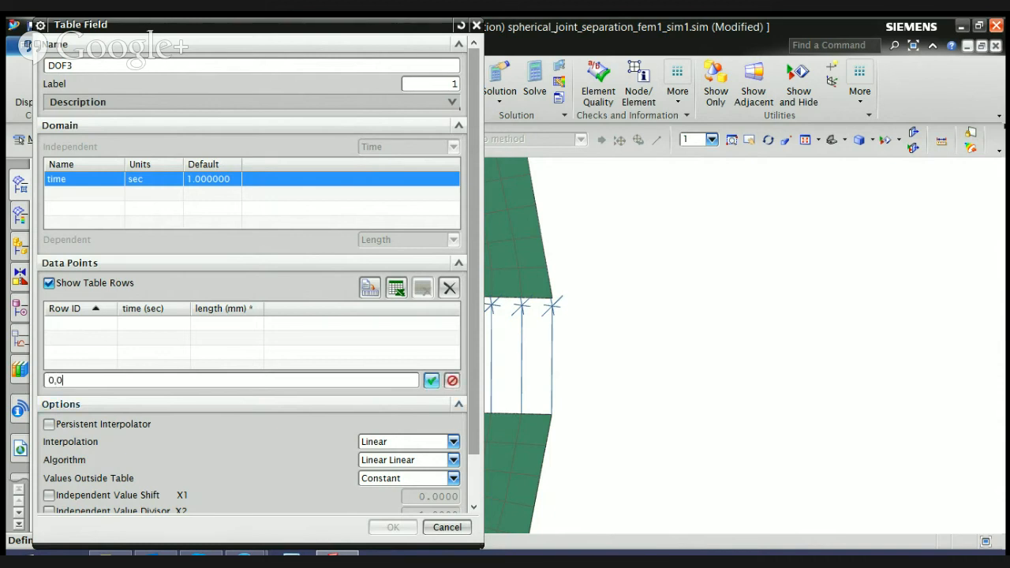
pyautogui.press('Return')
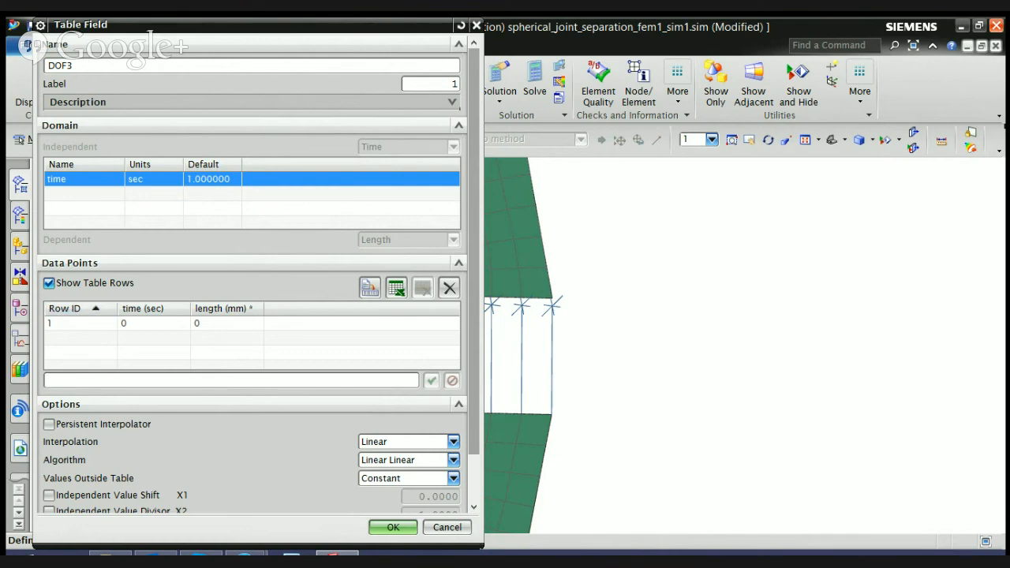
pyautogui.write('10')
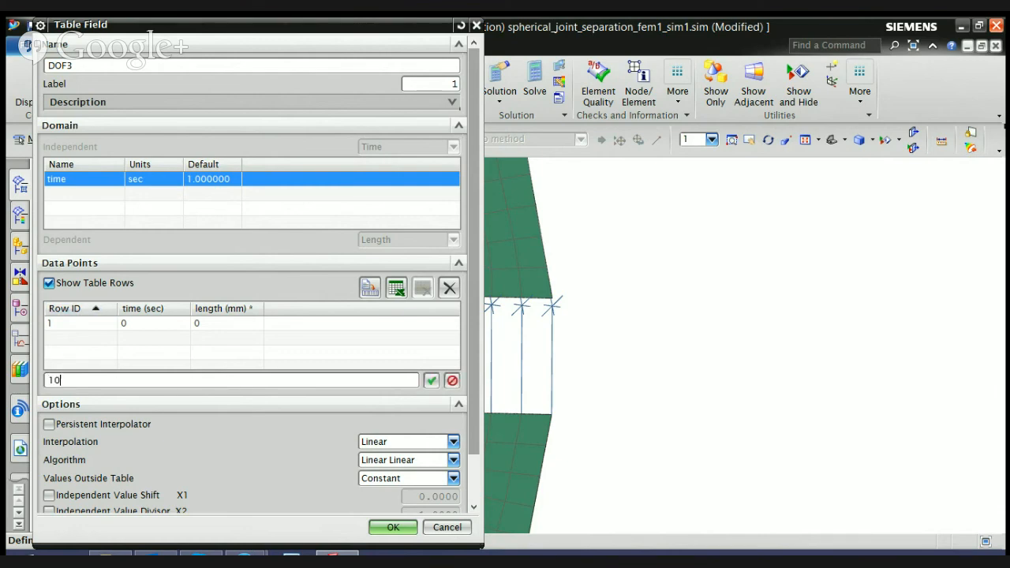
pyautogui.write(',0')
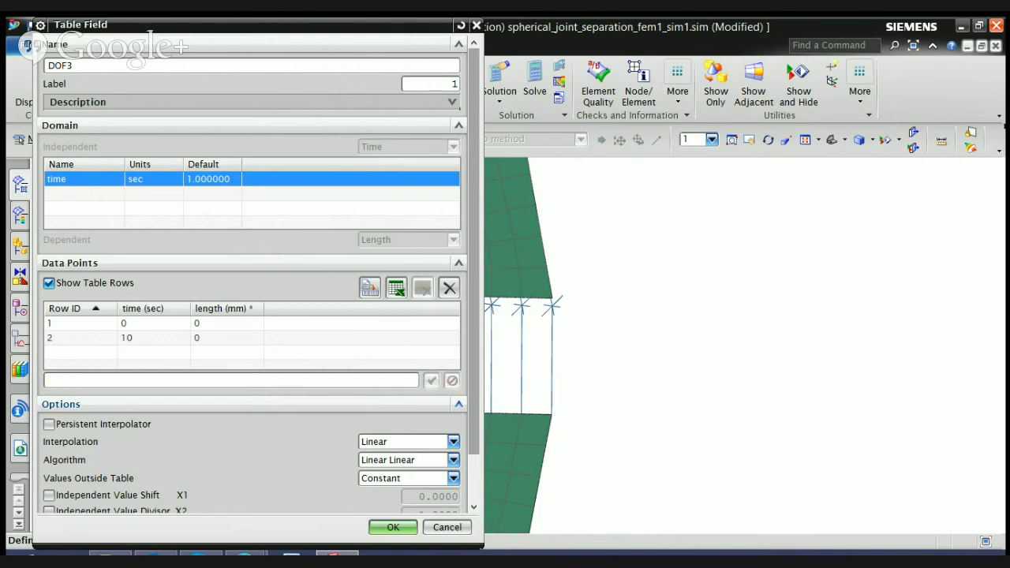
pyautogui.write('30.')
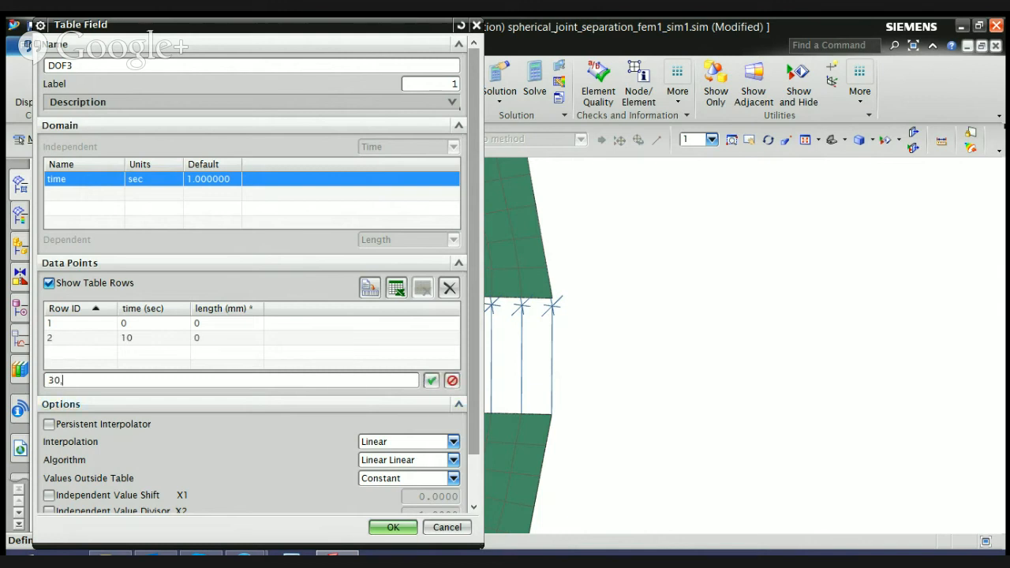
pyautogui.write('-5')
pyautogui.press('Return')
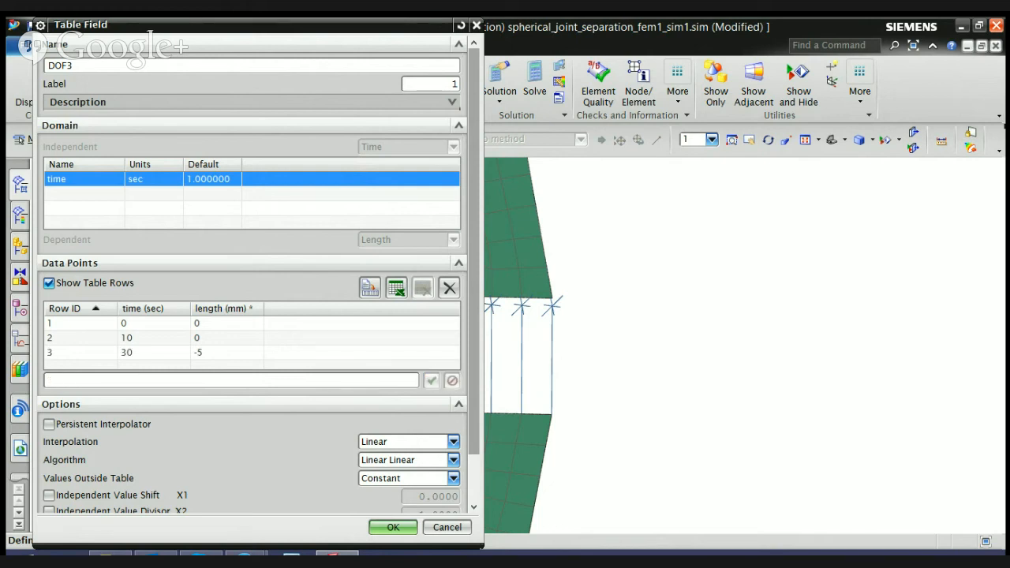
pyautogui.click(199, 353)
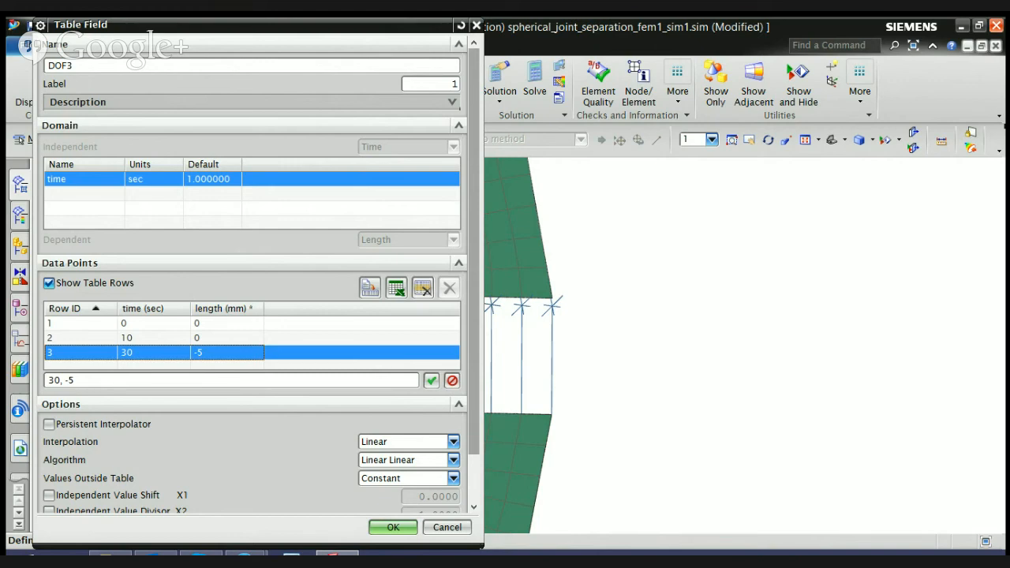
pyautogui.moveTo(237, 24); pyautogui.dragTo(866, 64)
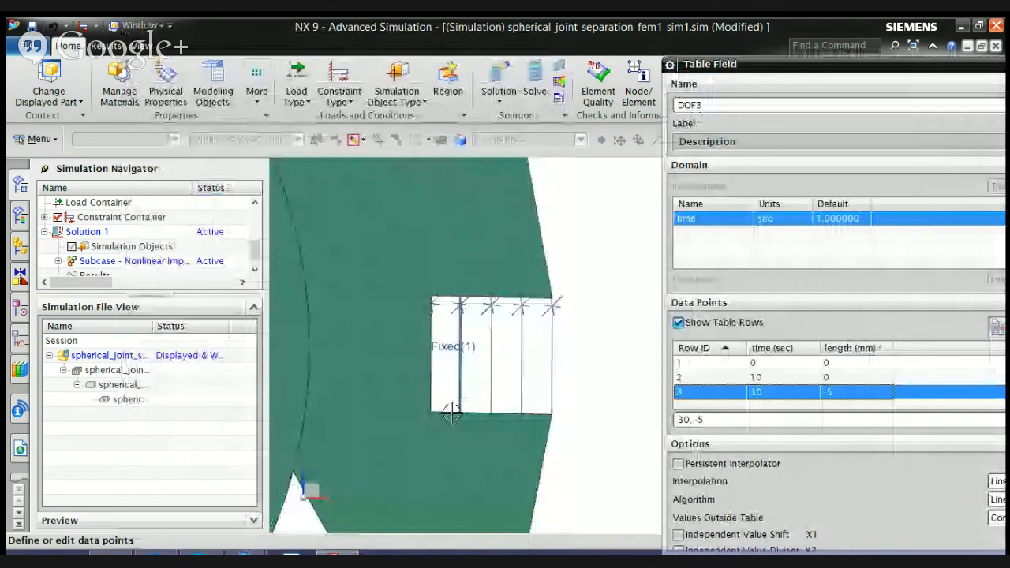
pyautogui.moveTo(790, 64); pyautogui.dragTo(218, 17)
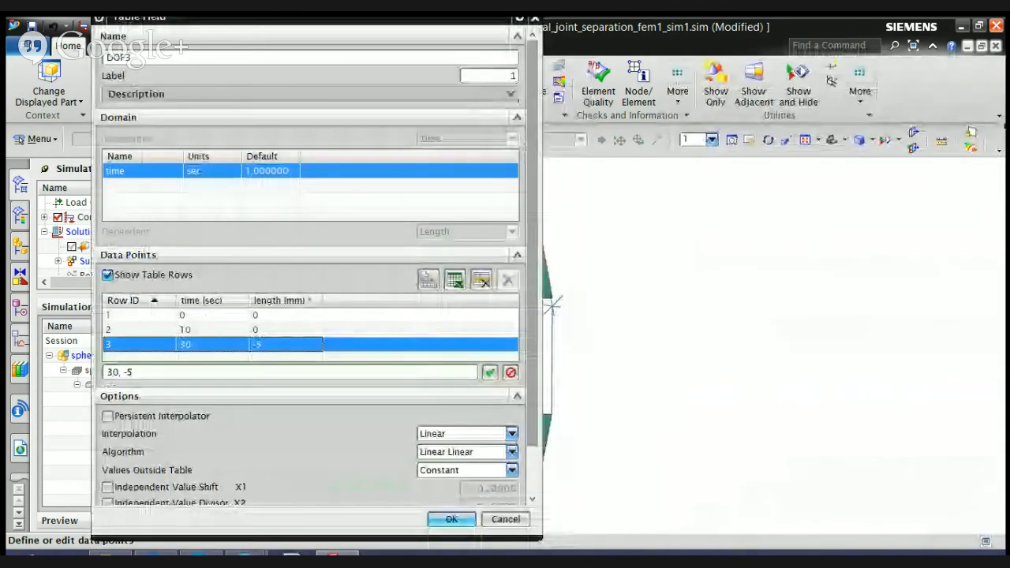
pyautogui.click(452, 518)
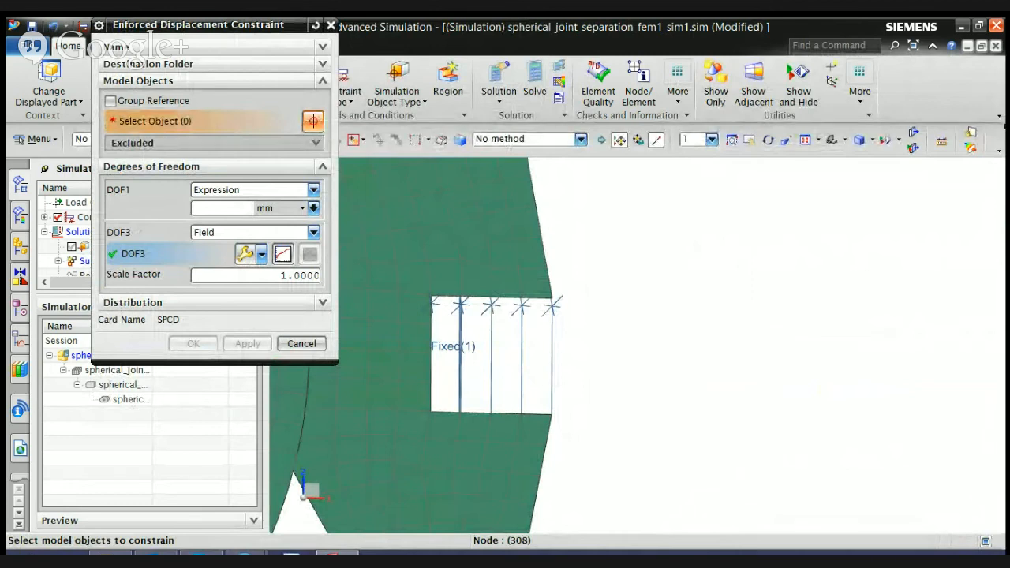
# - Apply the enforced displacement constraint to the ball stud's lower corner vertex on the symmetry axis
pyautogui.scroll(-3, 351, 417)
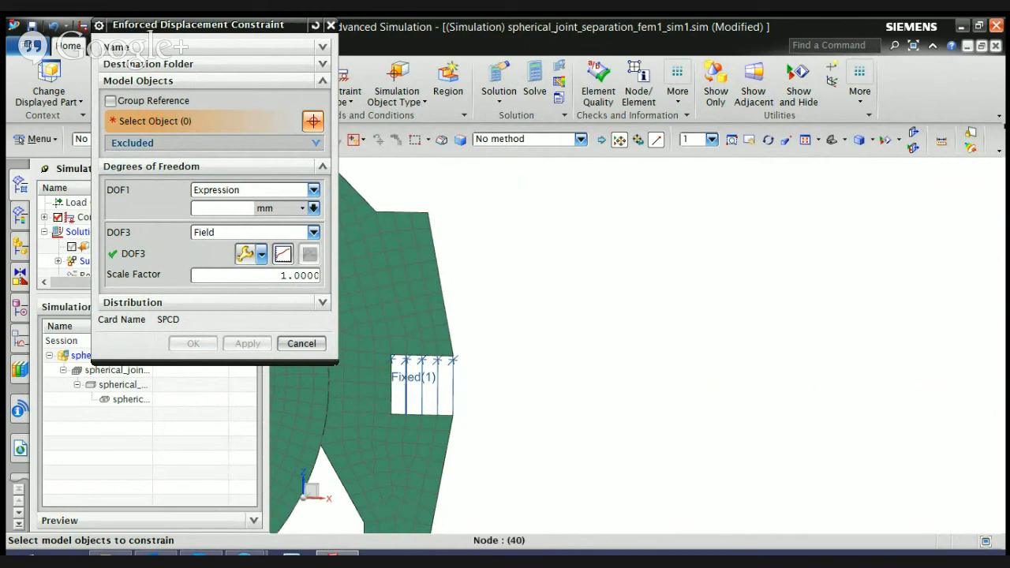
pyautogui.scroll(1, 511, 344)
pyautogui.scroll(-4, 537, 375)
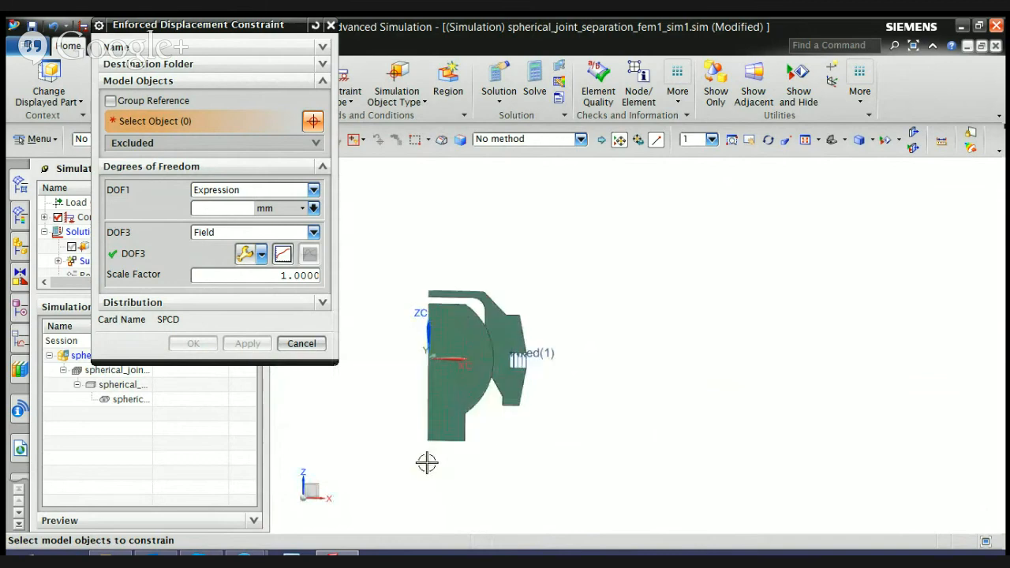
pyautogui.scroll(3, 421, 407)
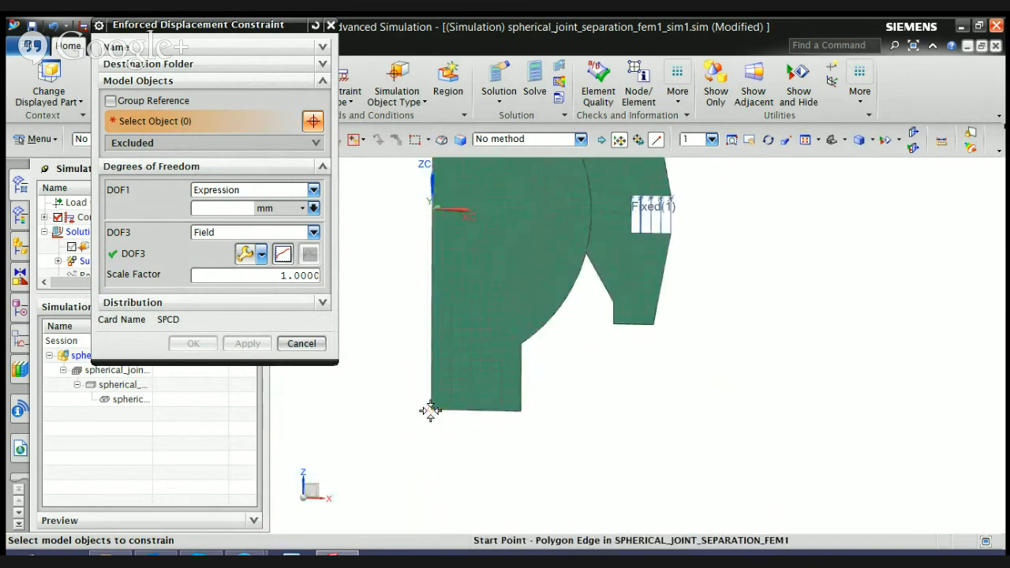
pyautogui.click(428, 409)
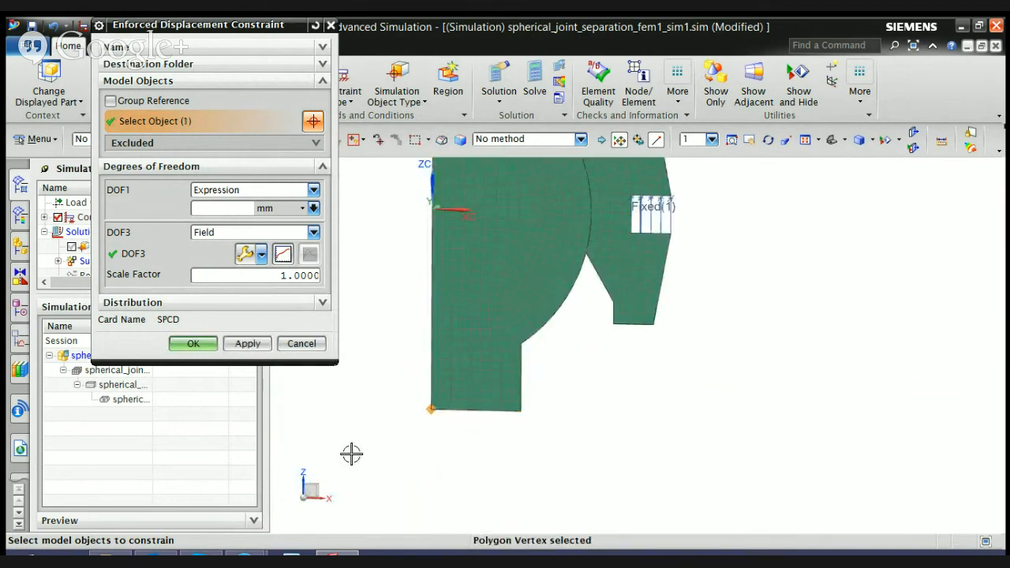
pyautogui.click(194, 343)
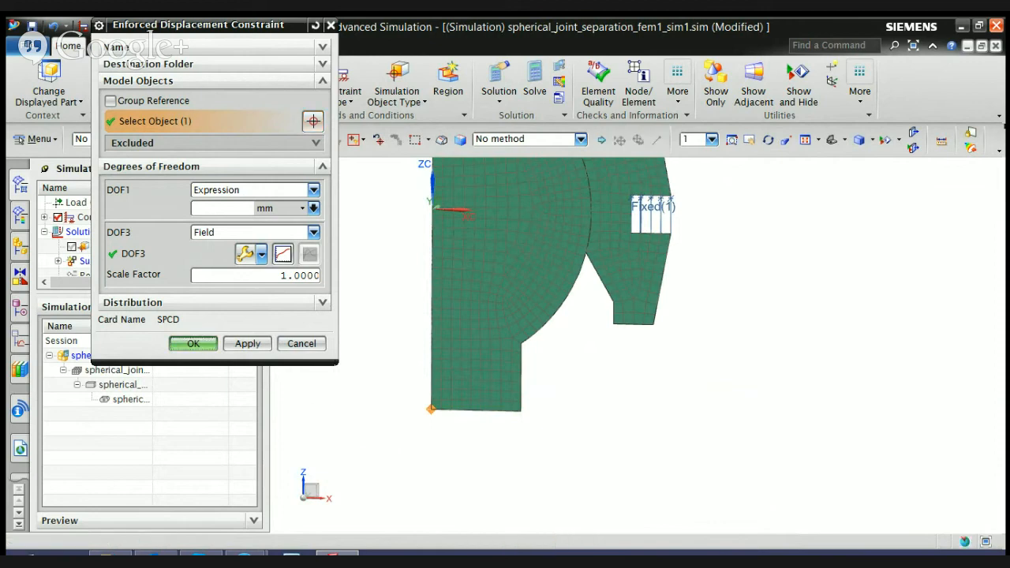
# - Review Solution 1's general, case control, executive control, bulk data and file management settings
pyautogui.scroll(-3, 381, 403)
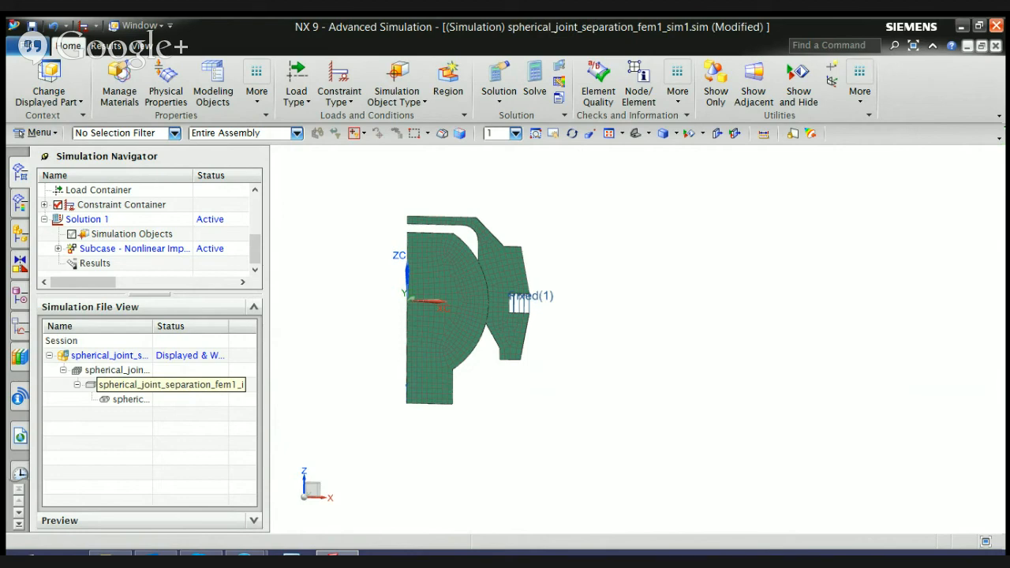
pyautogui.rightClick(103, 220)
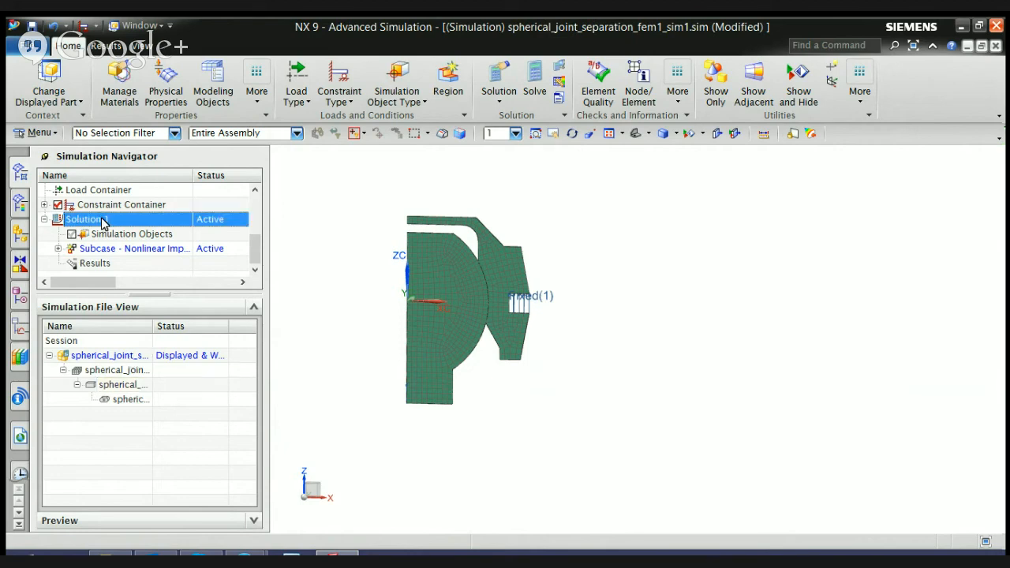
pyautogui.click(133, 227)
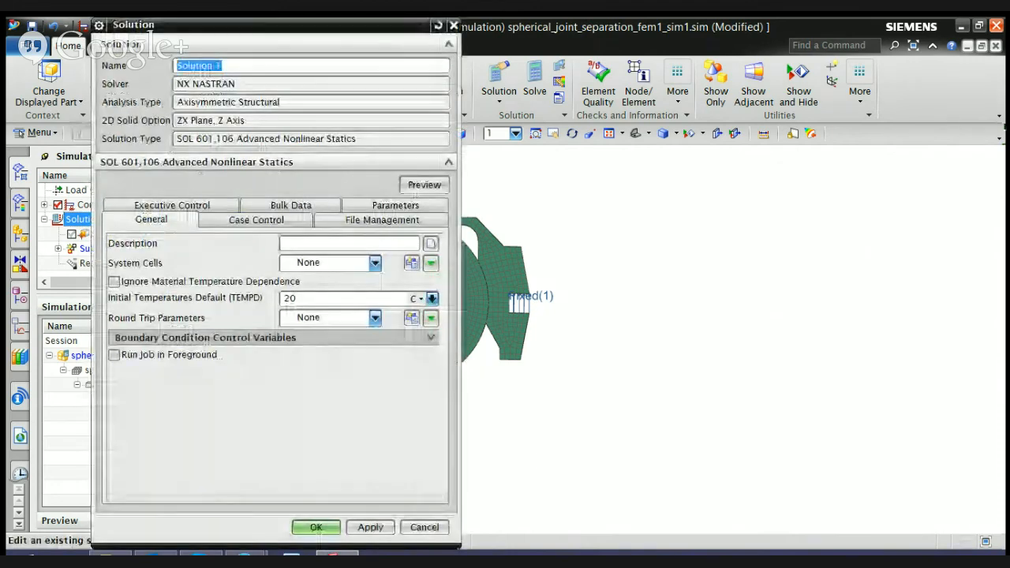
pyautogui.click(256, 220)
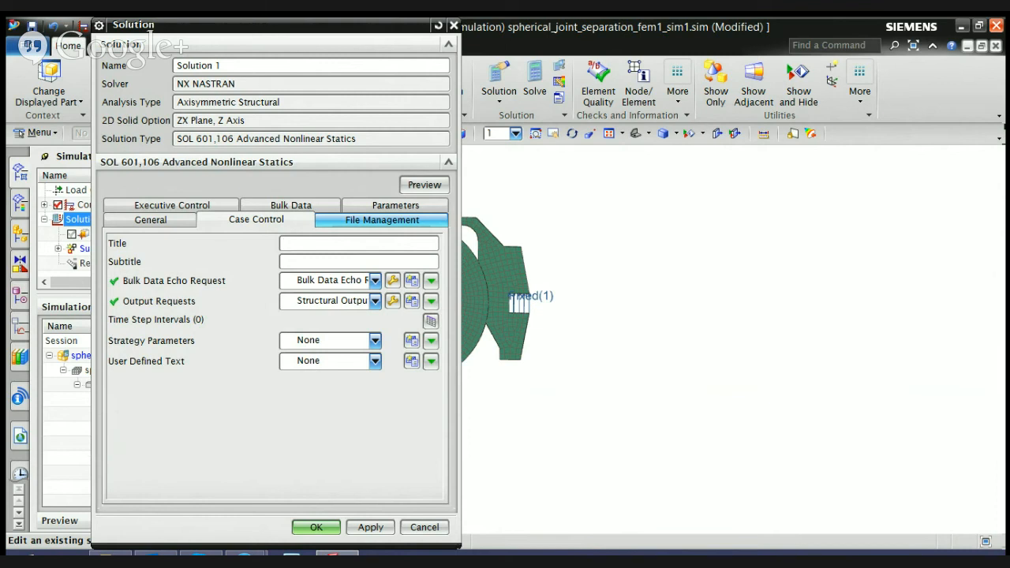
pyautogui.click(150, 220)
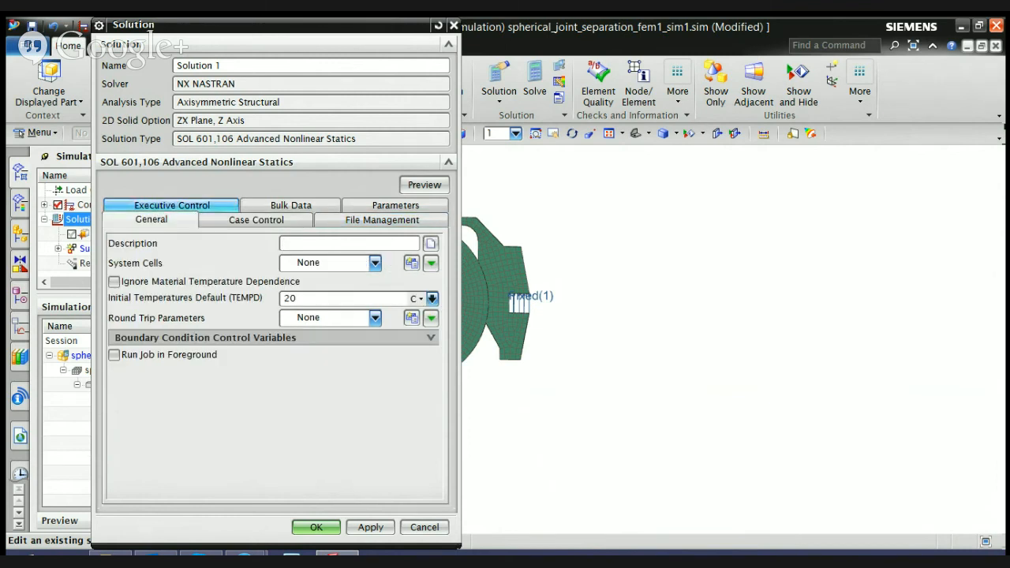
pyautogui.click(173, 206)
pyautogui.click(256, 205)
pyautogui.click(290, 205)
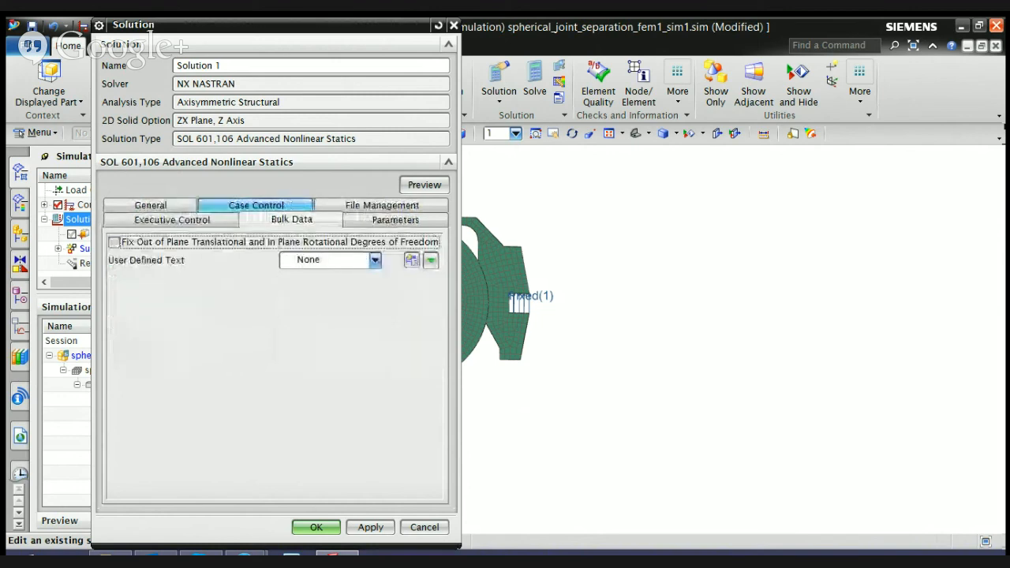
pyautogui.click(382, 205)
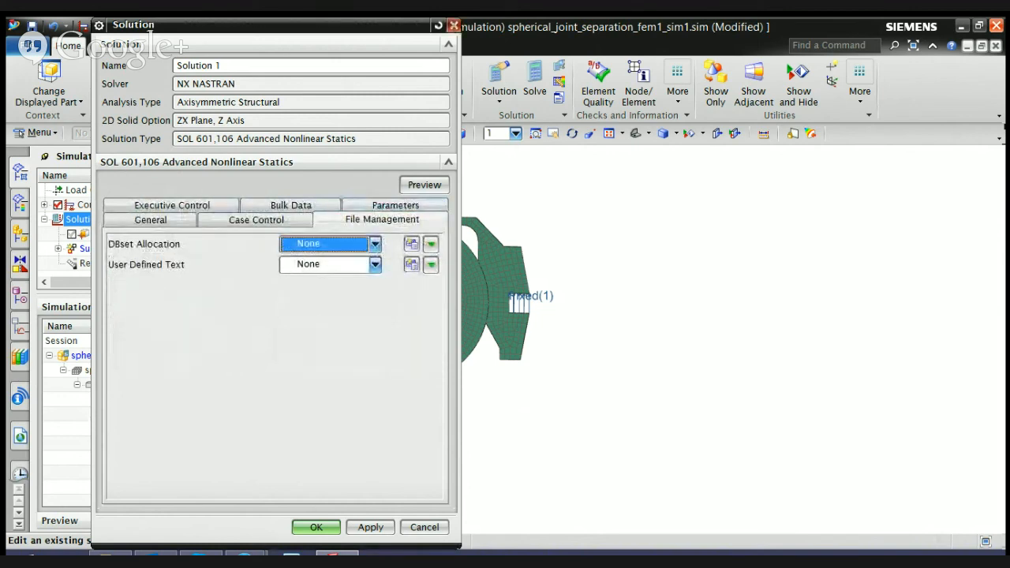
pyautogui.click(454, 25)
# - Review the properties of the Nonlinear Implicit subcase in Solution 1
pyautogui.click(126, 248)
pyautogui.rightClick(126, 248)
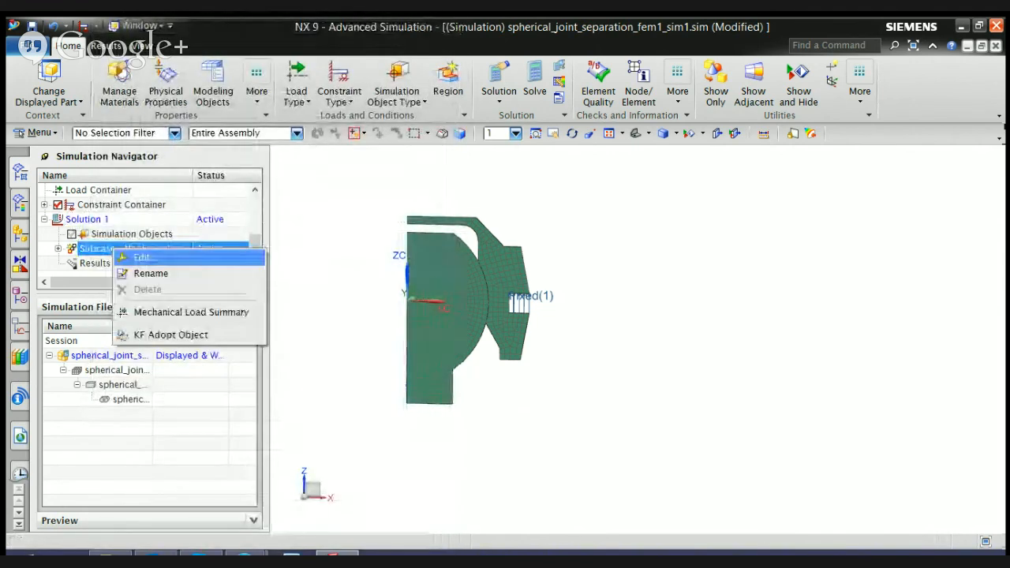
pyautogui.click(152, 255)
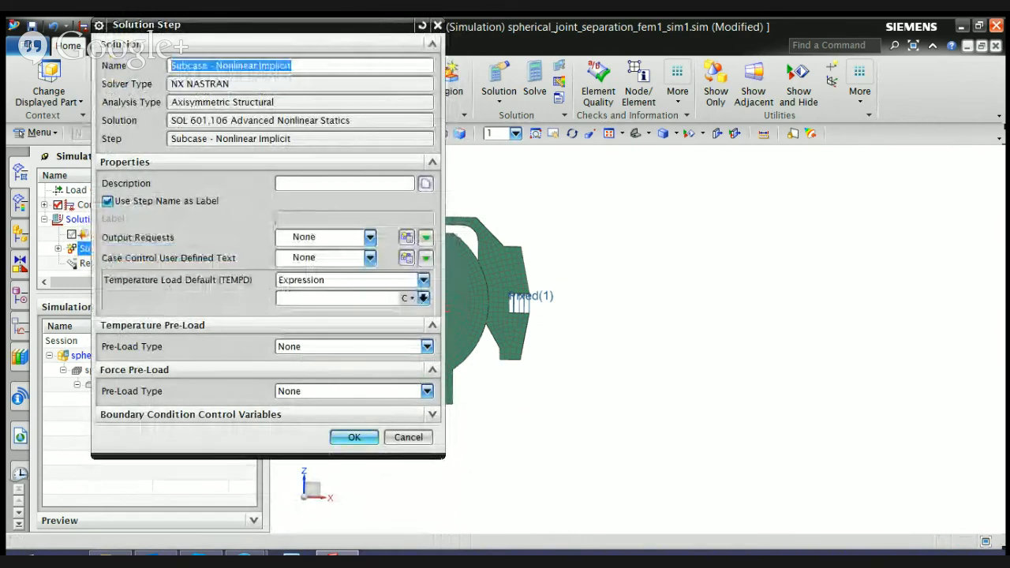
pyautogui.click(353, 436)
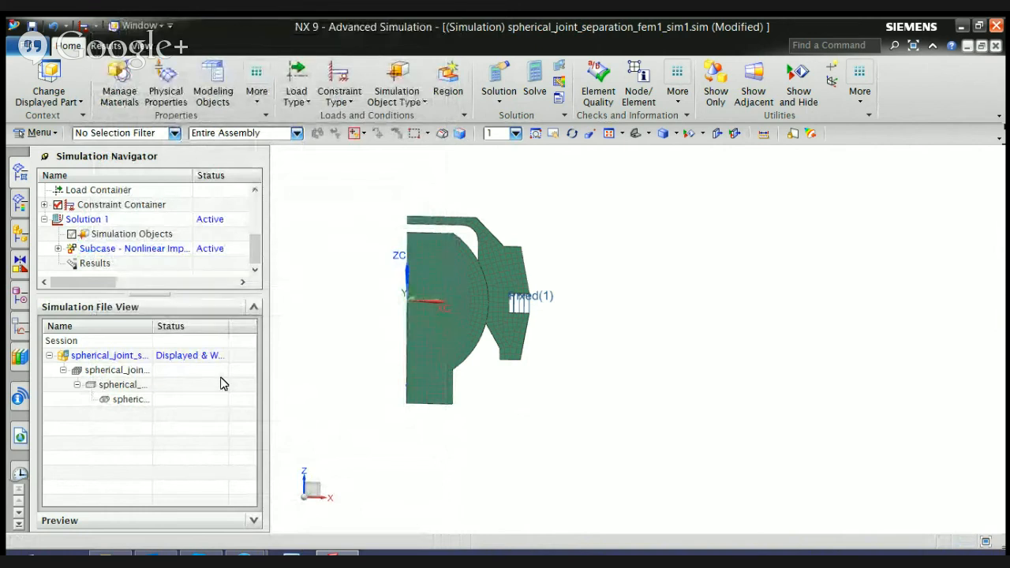
# - Review the NX Nastran solver parameters of Solution 1
pyautogui.click(116, 238)
pyautogui.click(103, 225)
pyautogui.rightClick(101, 225)
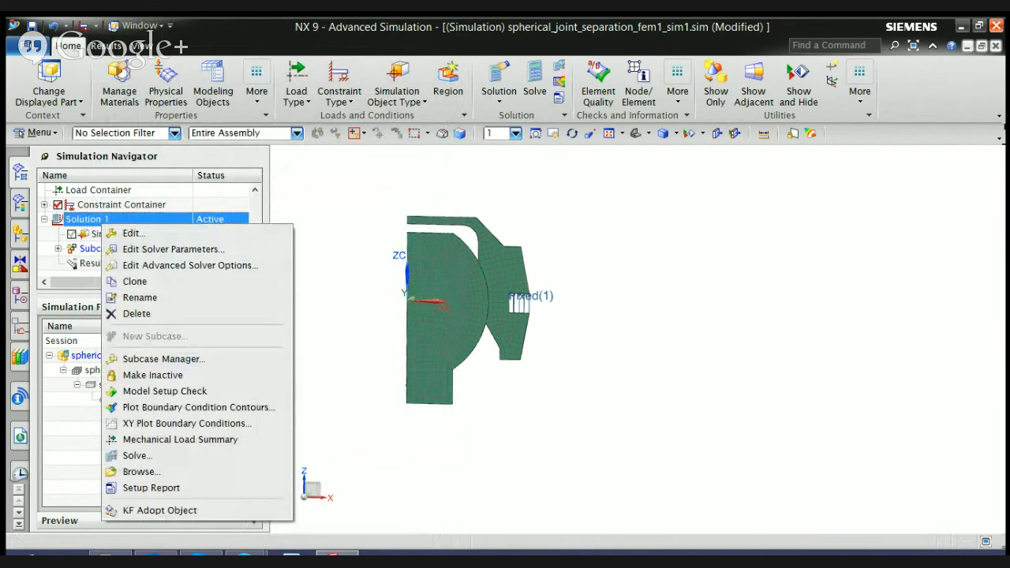
pyautogui.click(158, 247)
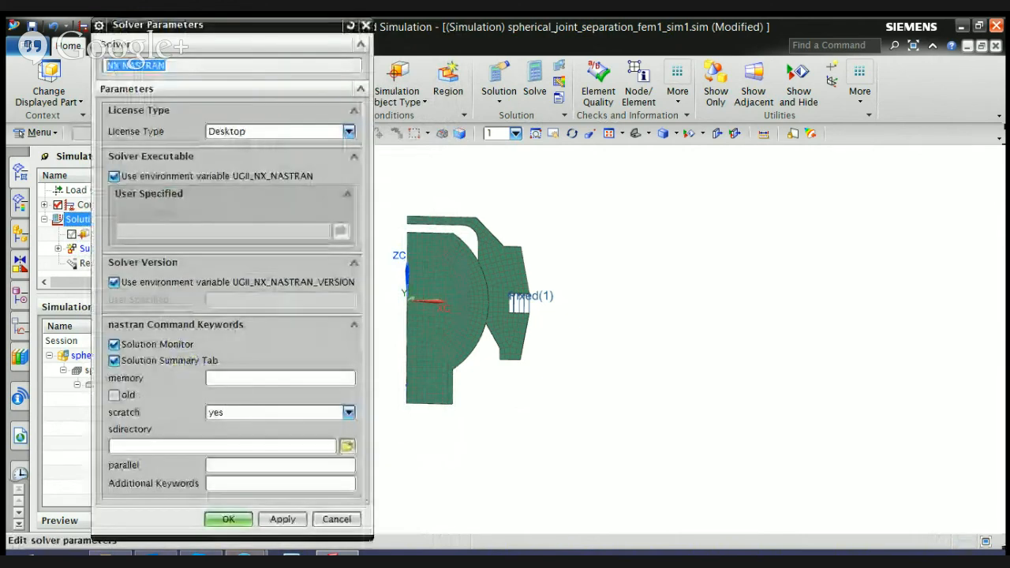
pyautogui.click(228, 519)
# - Create a Time Step object with 30 time steps from Solution 1's case control settings
pyautogui.rightClick(114, 227)
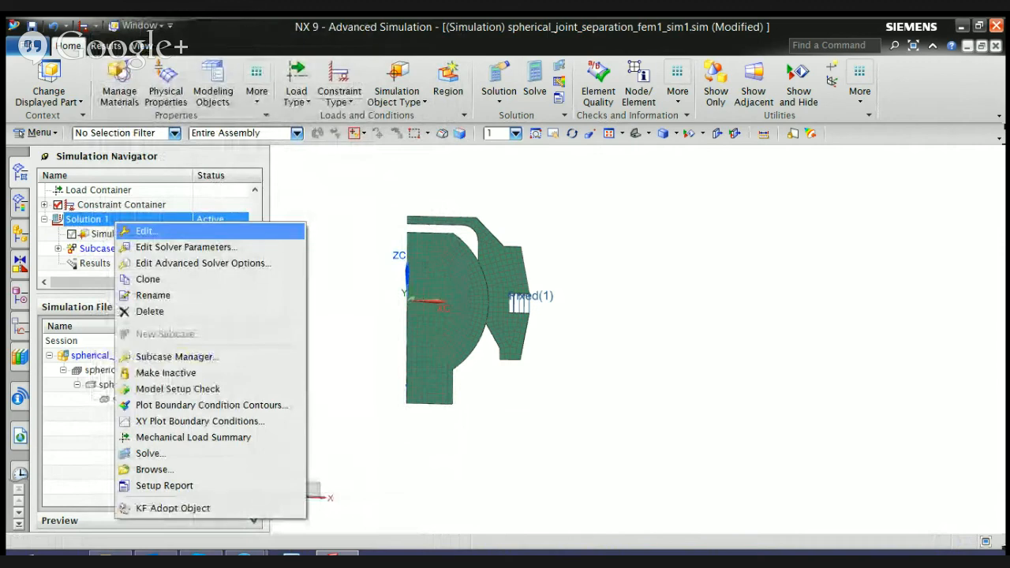
pyautogui.click(154, 230)
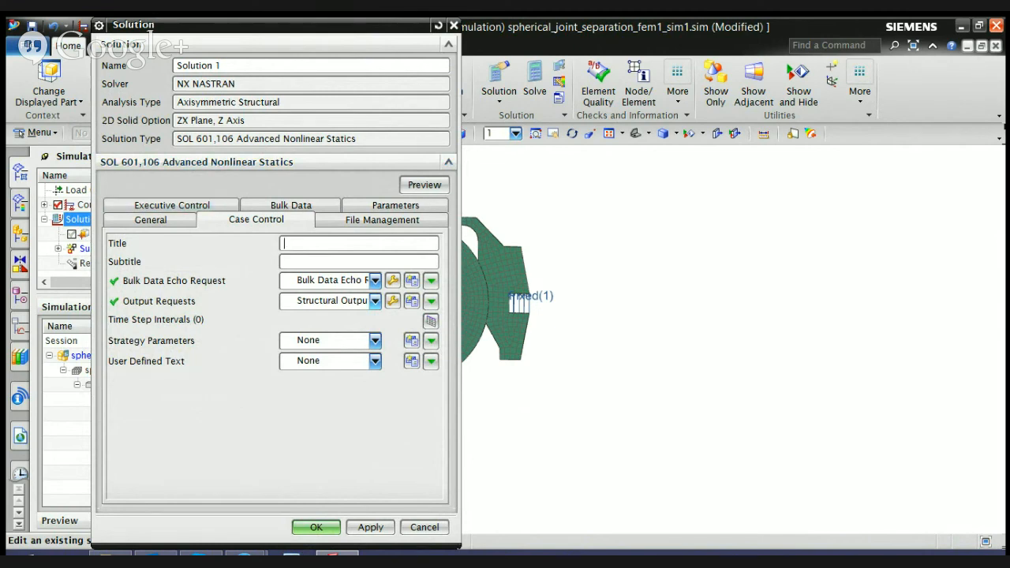
pyautogui.click(375, 280)
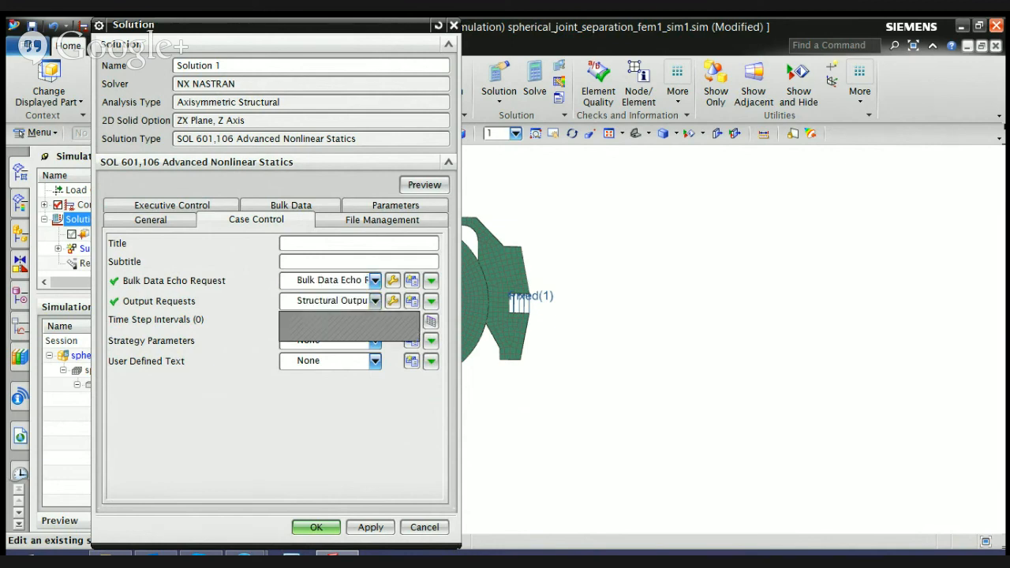
pyautogui.click(375, 301)
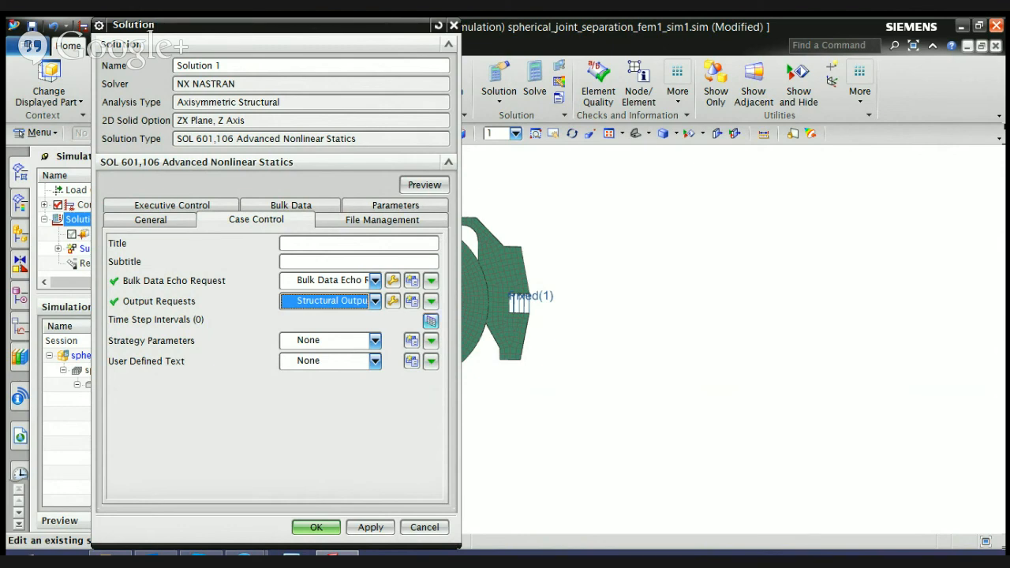
pyautogui.click(431, 321)
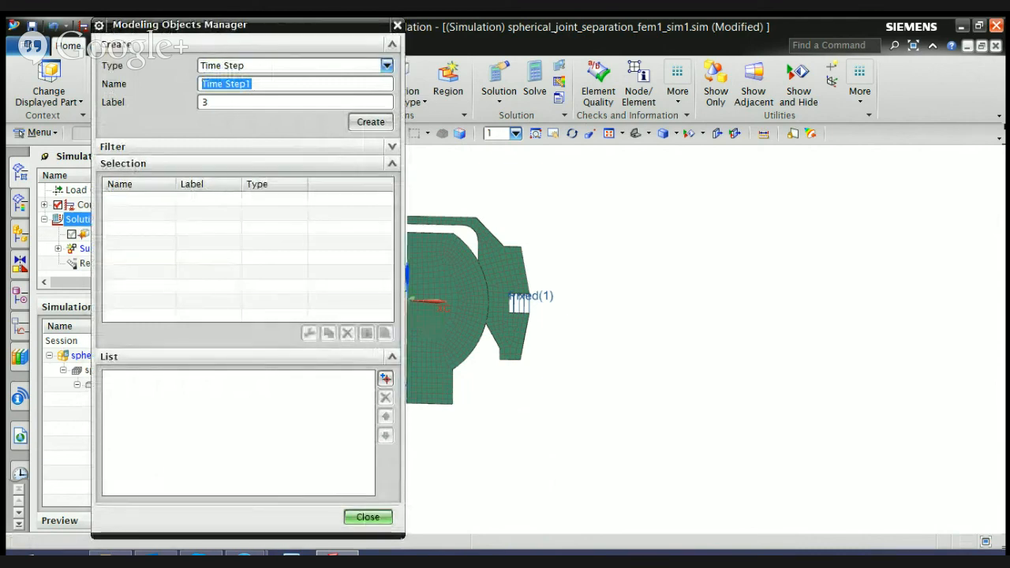
pyautogui.click(371, 122)
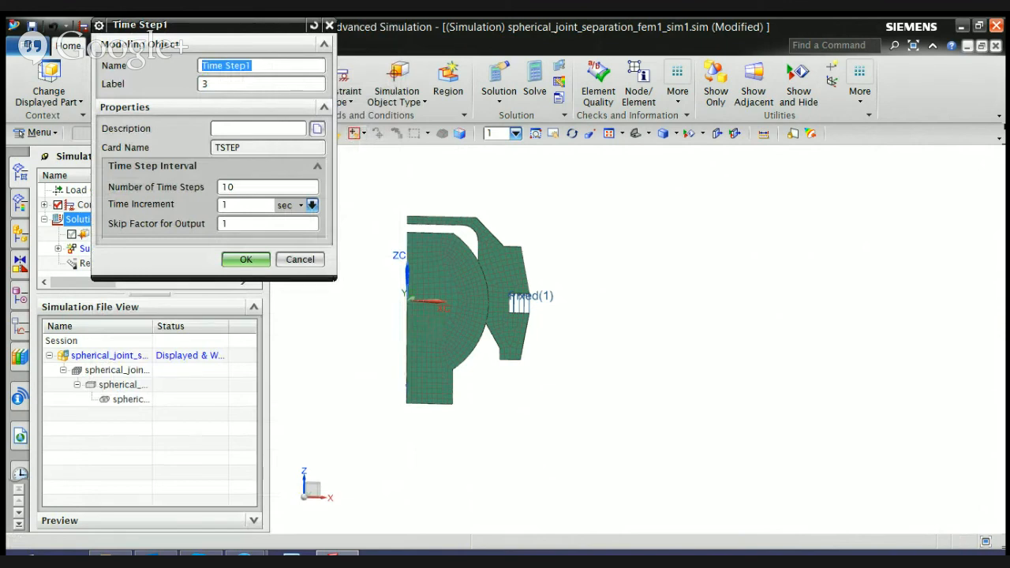
pyautogui.moveTo(241, 188); pyautogui.dragTo(181, 186)
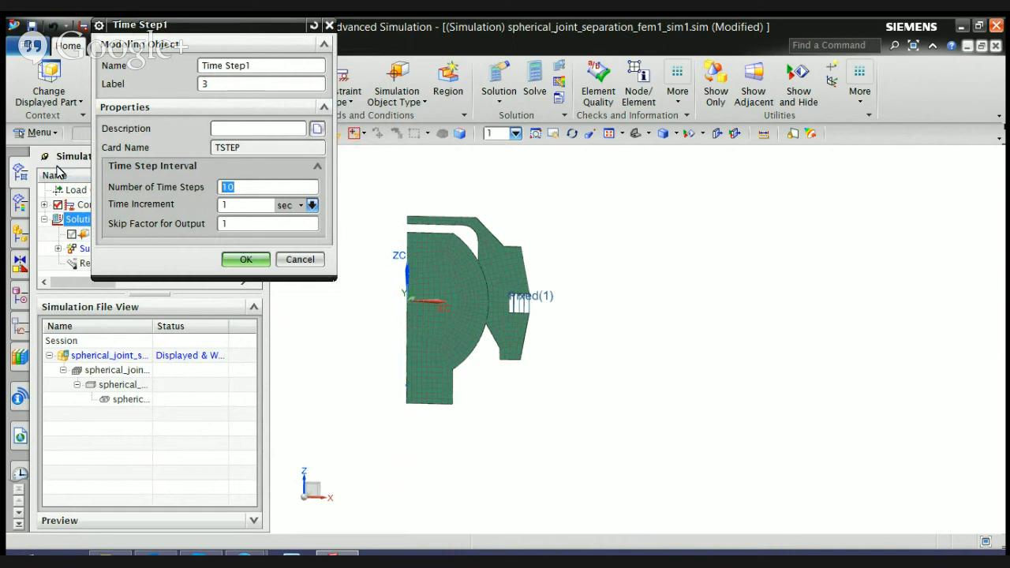
pyautogui.write('30')
pyautogui.press('Return')
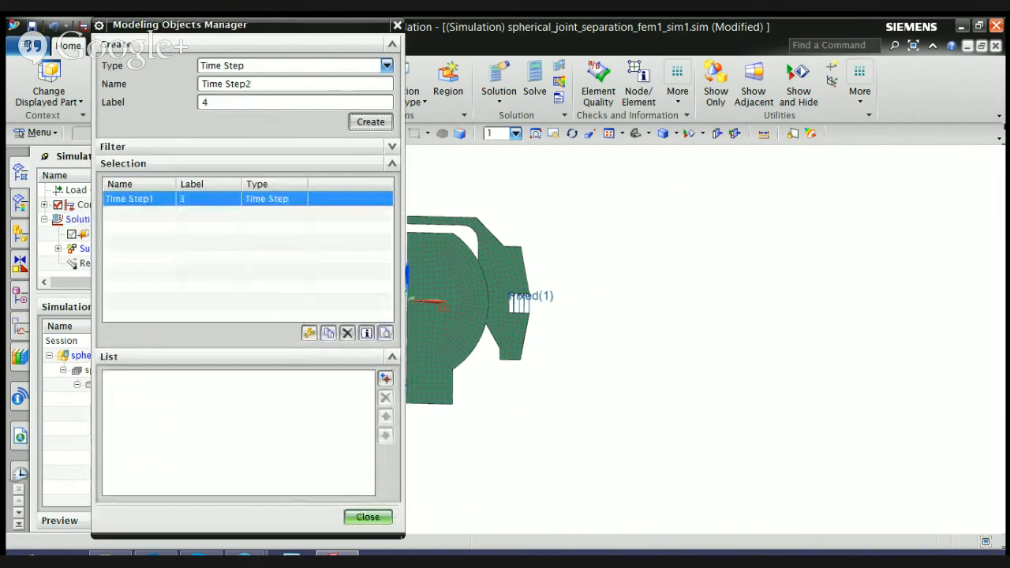
pyautogui.click(368, 517)
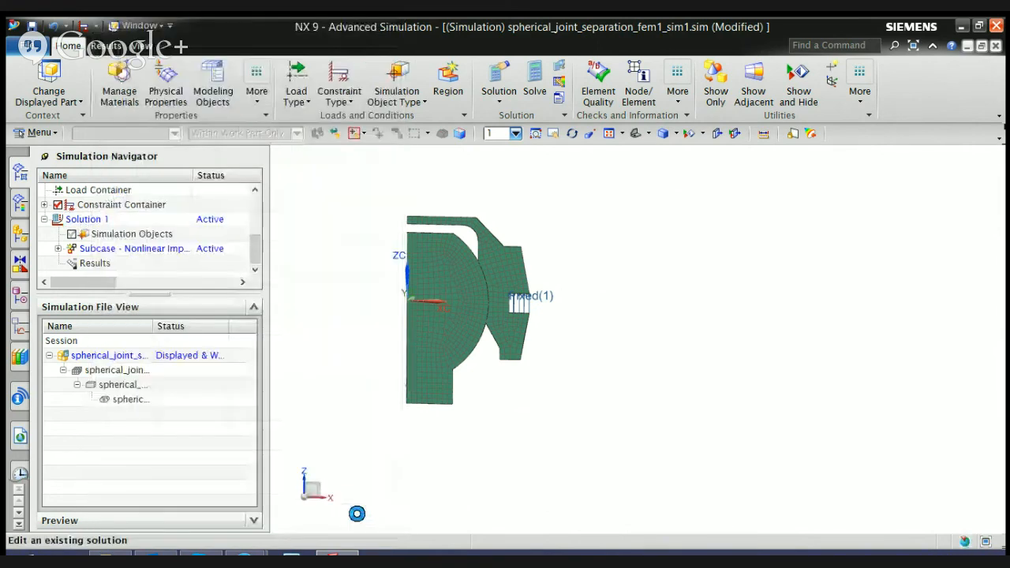
# - Select Time Step1 in the solution's time step interval manager and accept the settings of Solution 1
pyautogui.click(430, 320)
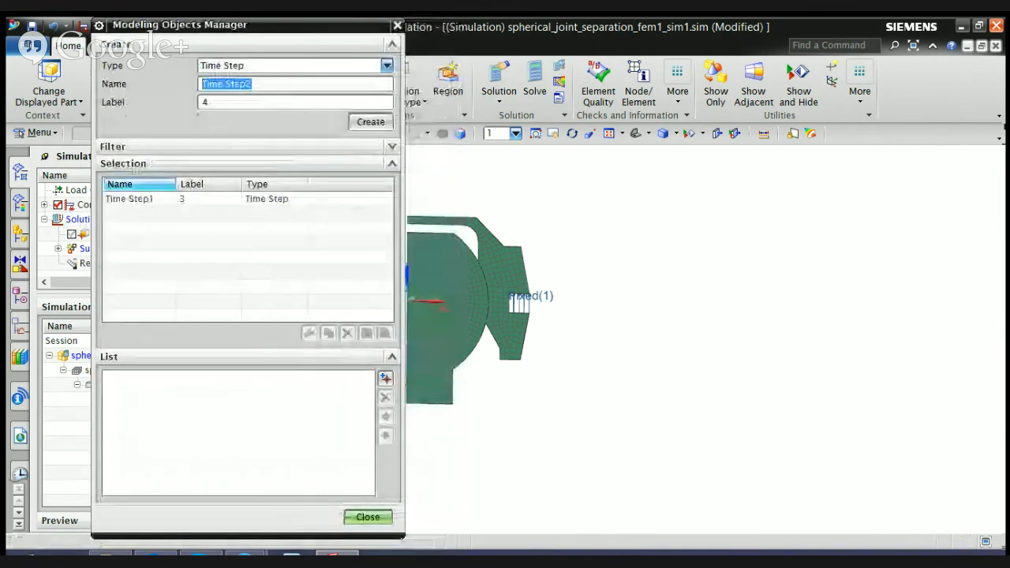
pyautogui.click(130, 199)
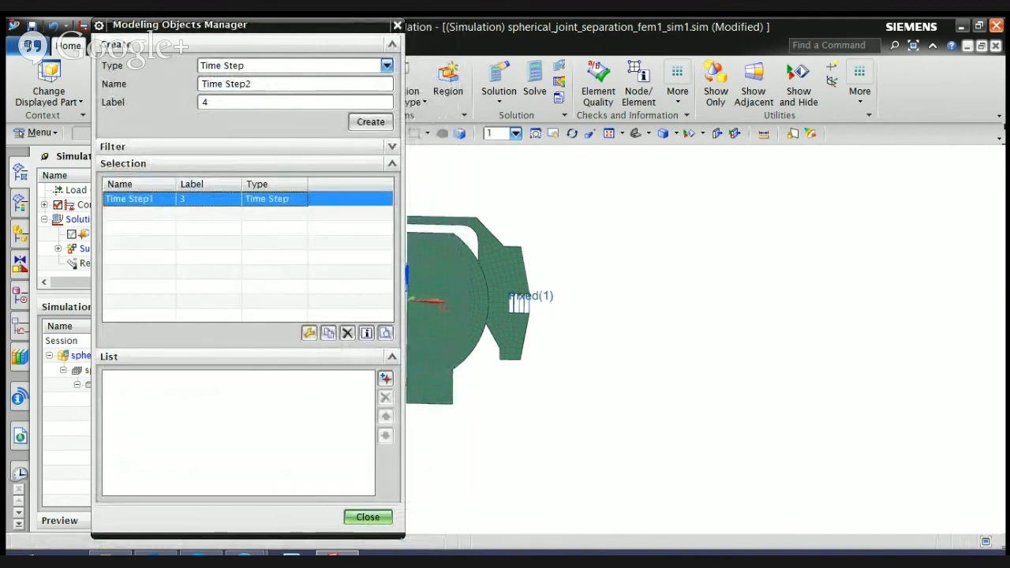
pyautogui.click(368, 517)
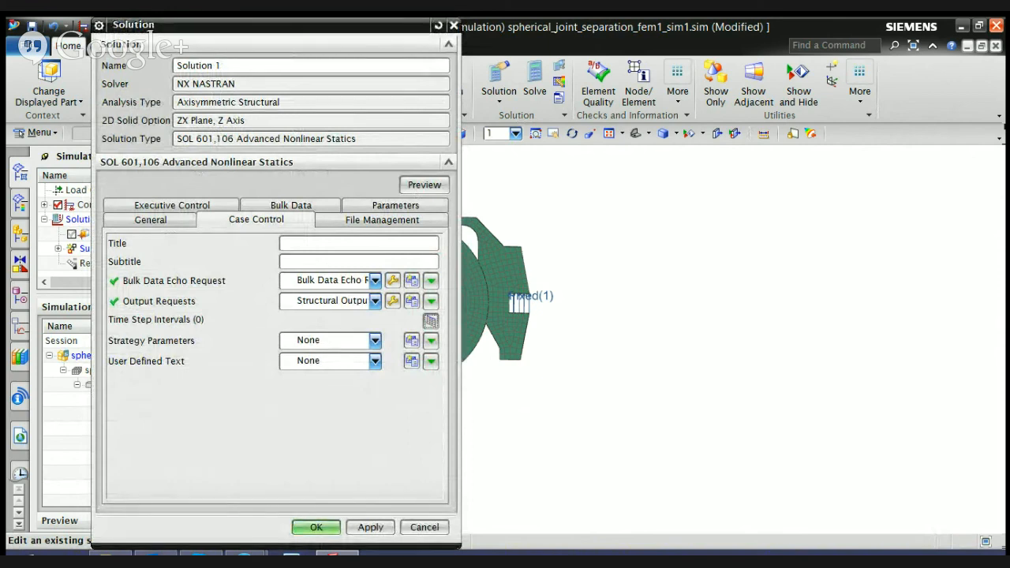
pyautogui.click(314, 526)
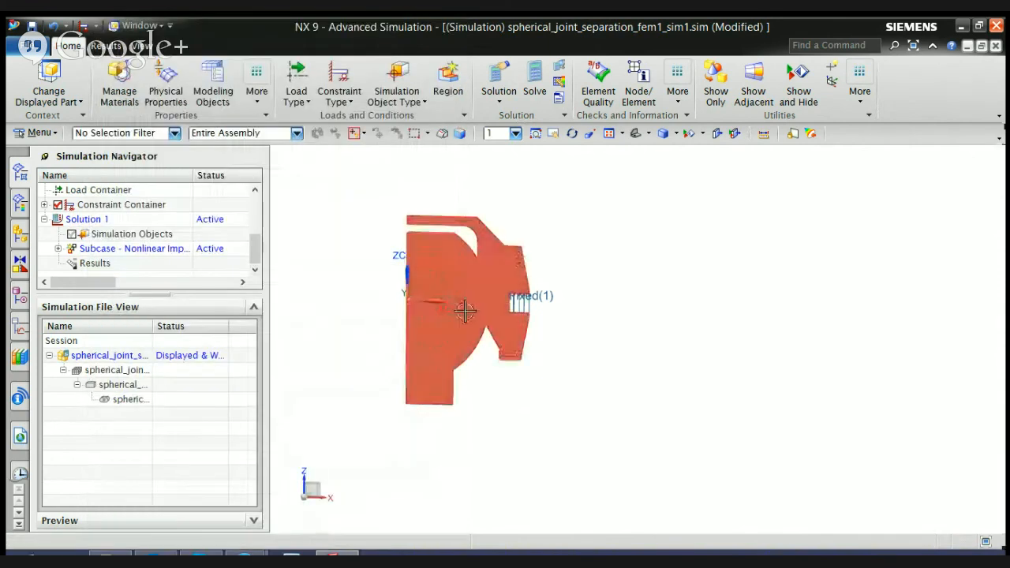
# - Start an Advanced Axisymmetric Nonlinear Contact and define its source as an edge region on the ball's curved outer edge, type FLEX
pyautogui.scroll(3, 466, 312)
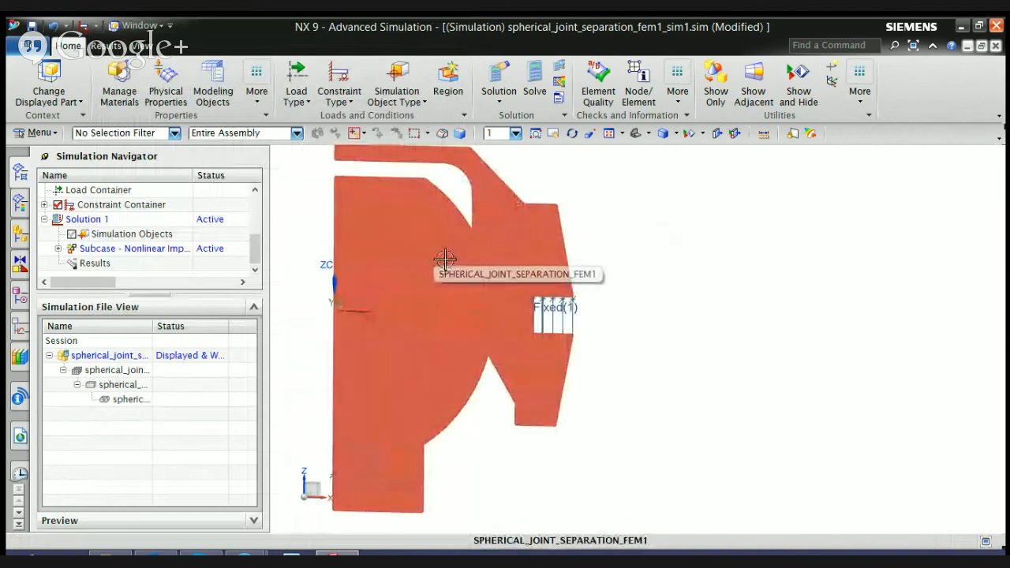
pyautogui.scroll(4, 481, 225)
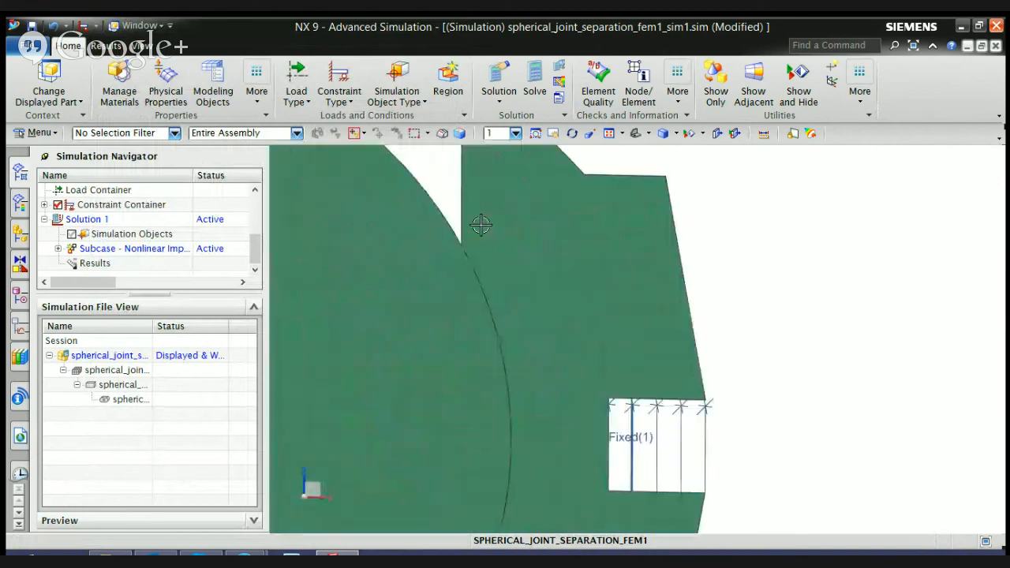
pyautogui.scroll(-4, 480, 225)
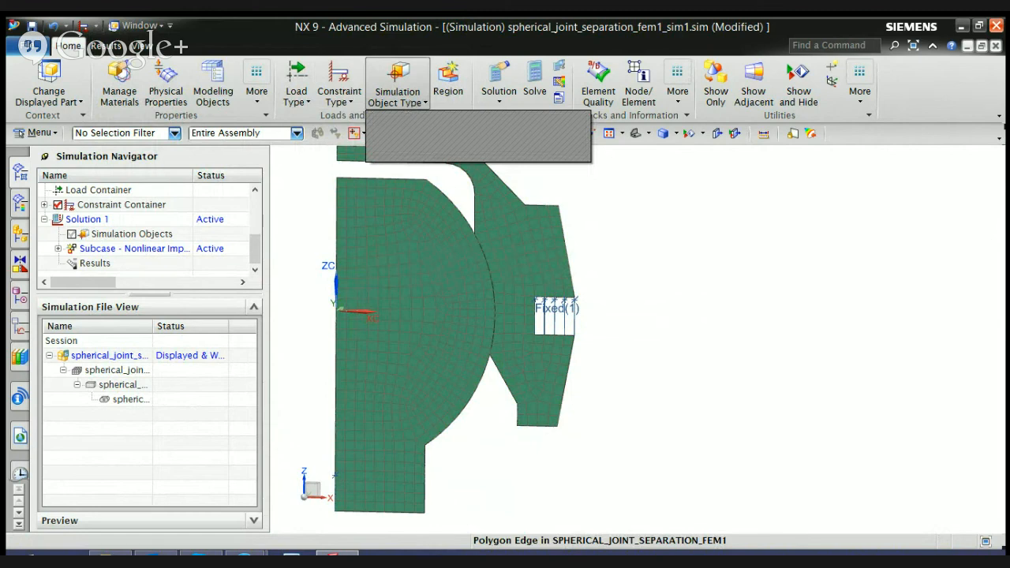
pyautogui.click(474, 137)
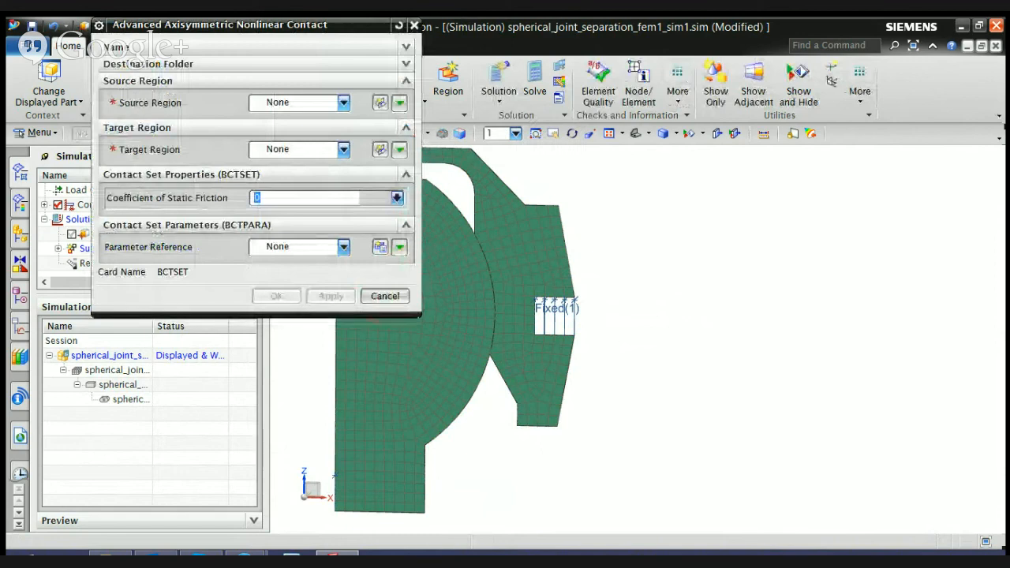
pyautogui.click(344, 102)
pyautogui.click(343, 103)
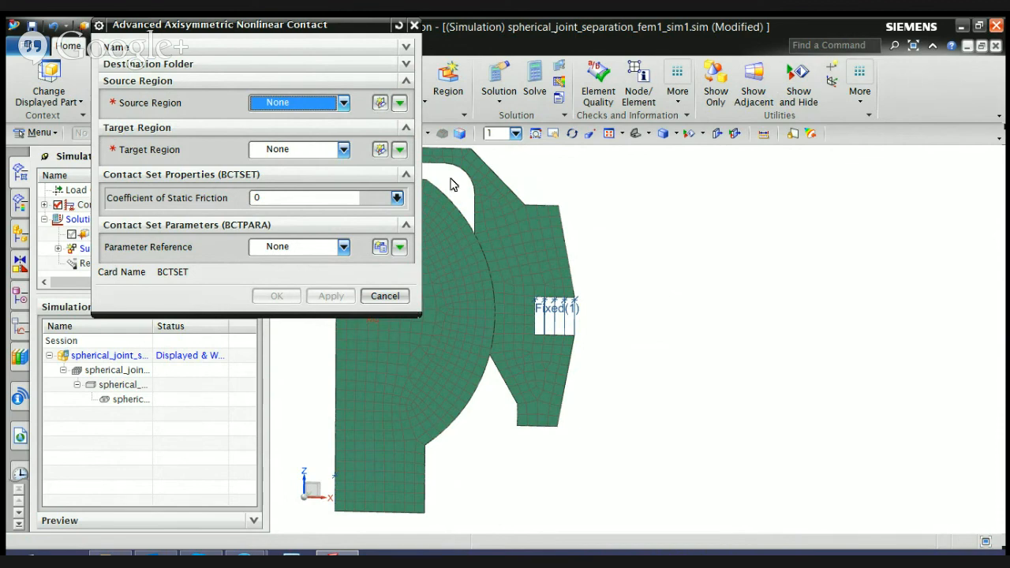
pyautogui.click(380, 103)
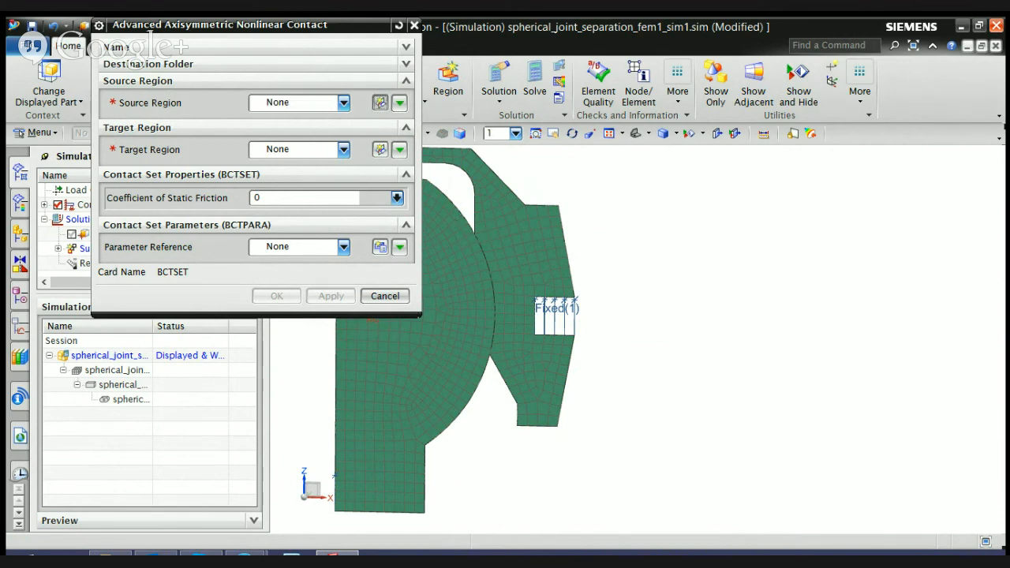
pyautogui.click(451, 199)
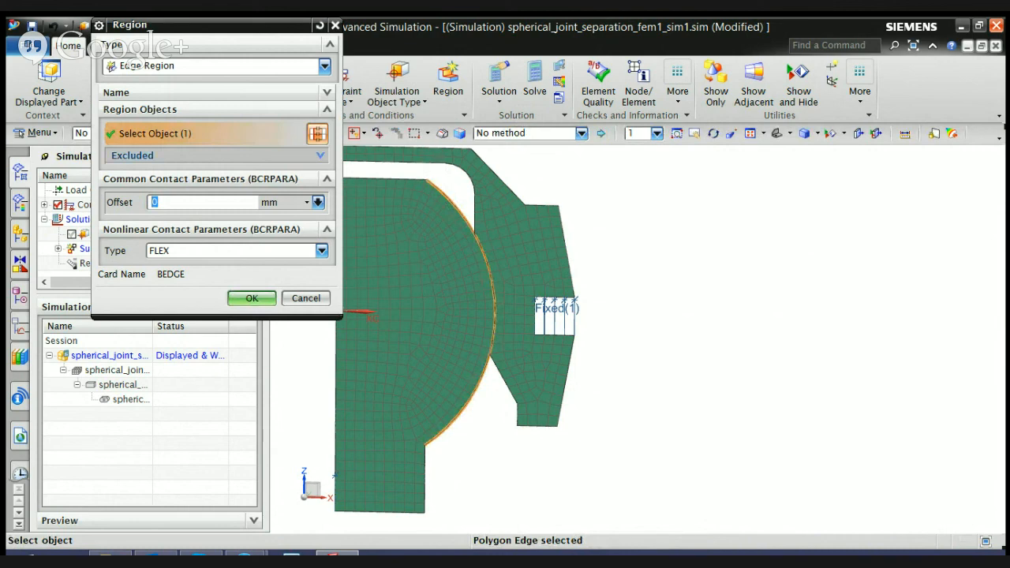
pyautogui.click(320, 155)
pyautogui.click(320, 155)
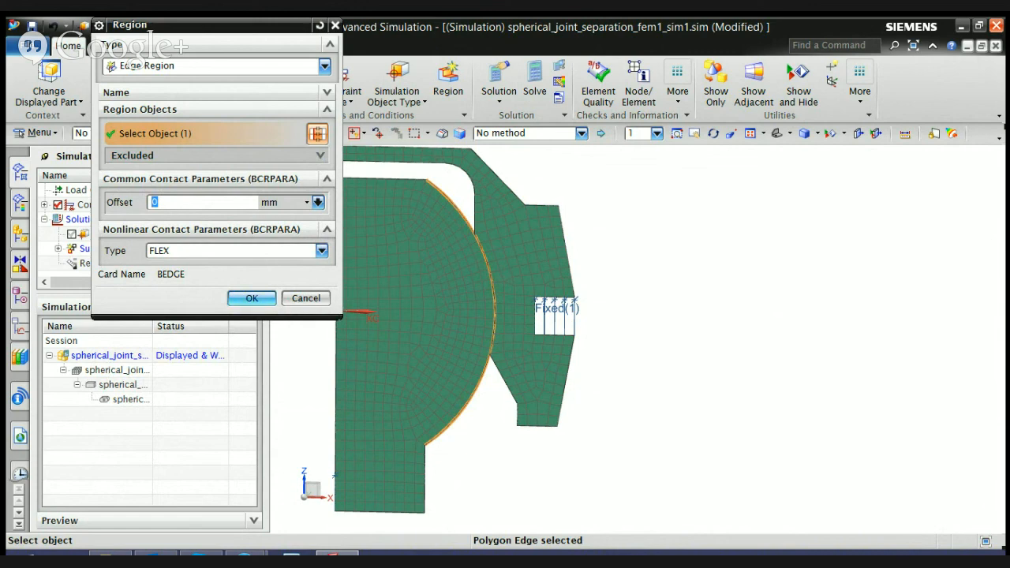
pyautogui.press('Return')
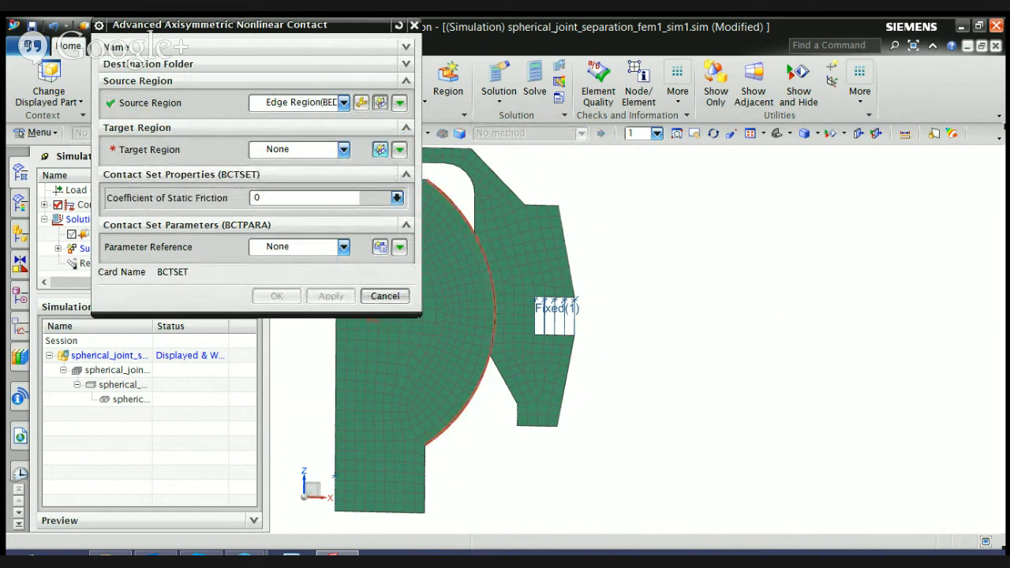
# - Define the contact's target edge region from the housing's inner vertical, curved and slanted edges, and create the contact with zero friction
pyautogui.click(380, 149)
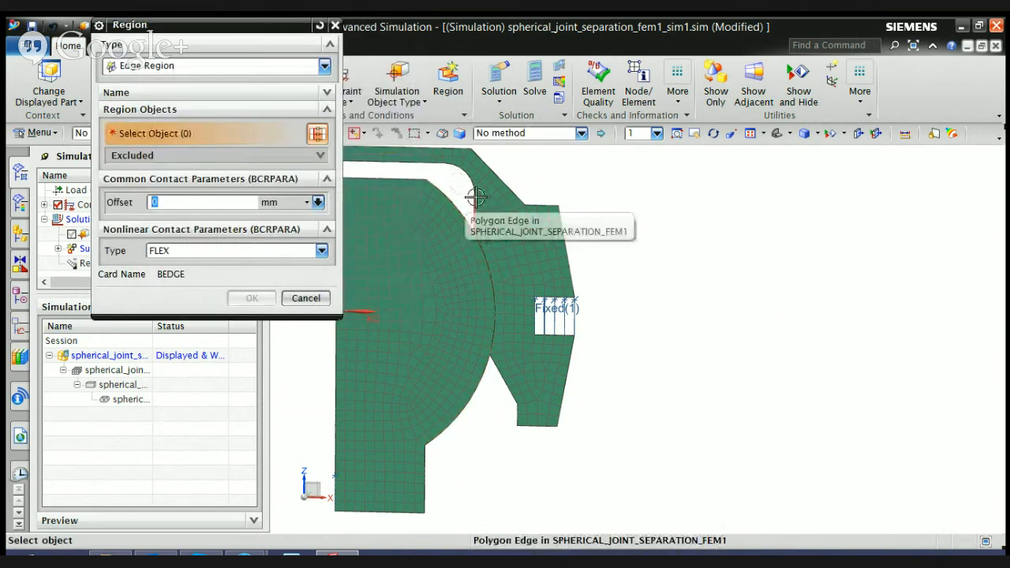
pyautogui.click(475, 197)
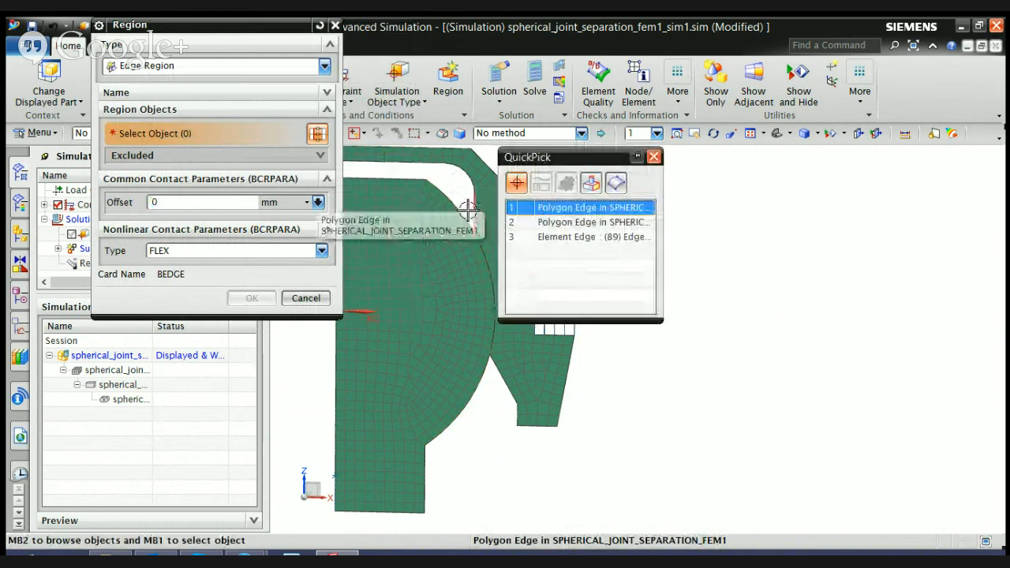
pyautogui.click(553, 207)
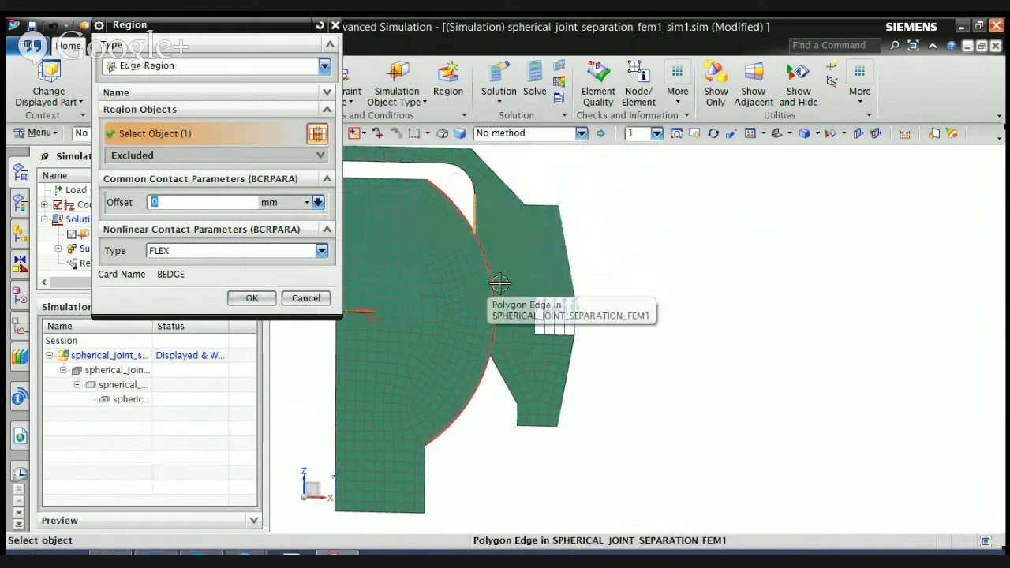
pyautogui.click(498, 308)
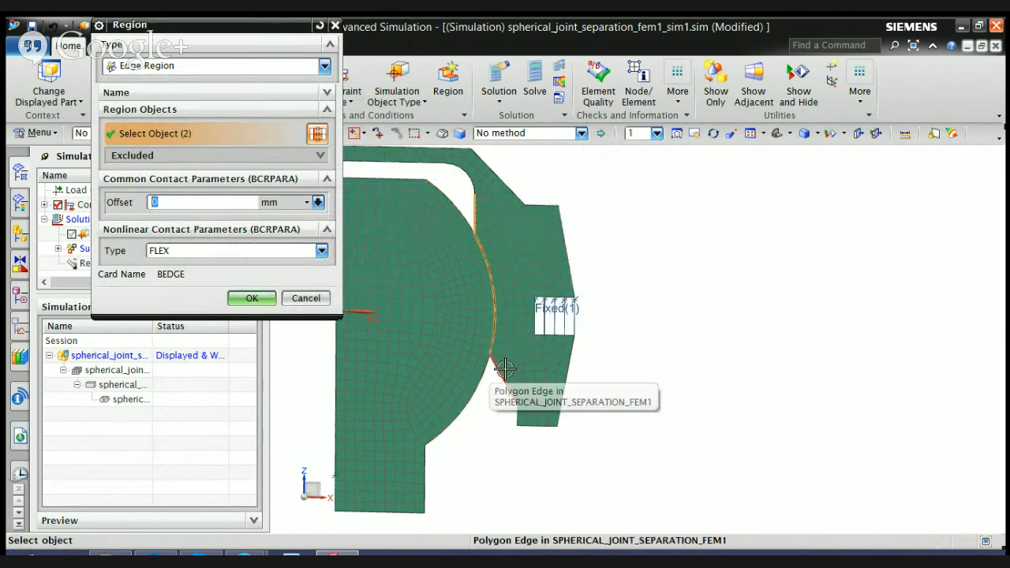
pyautogui.click(500, 369)
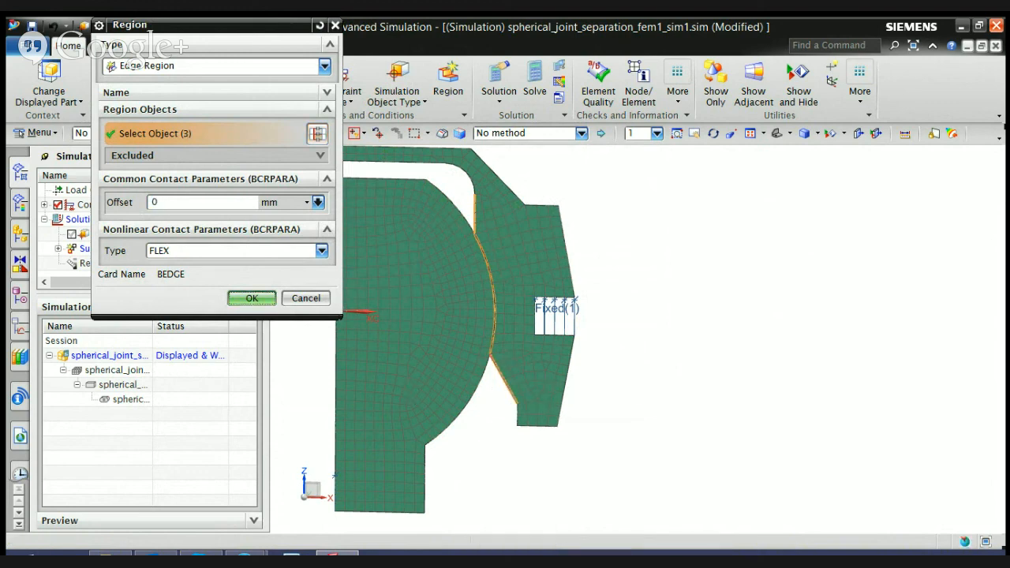
pyautogui.click(252, 299)
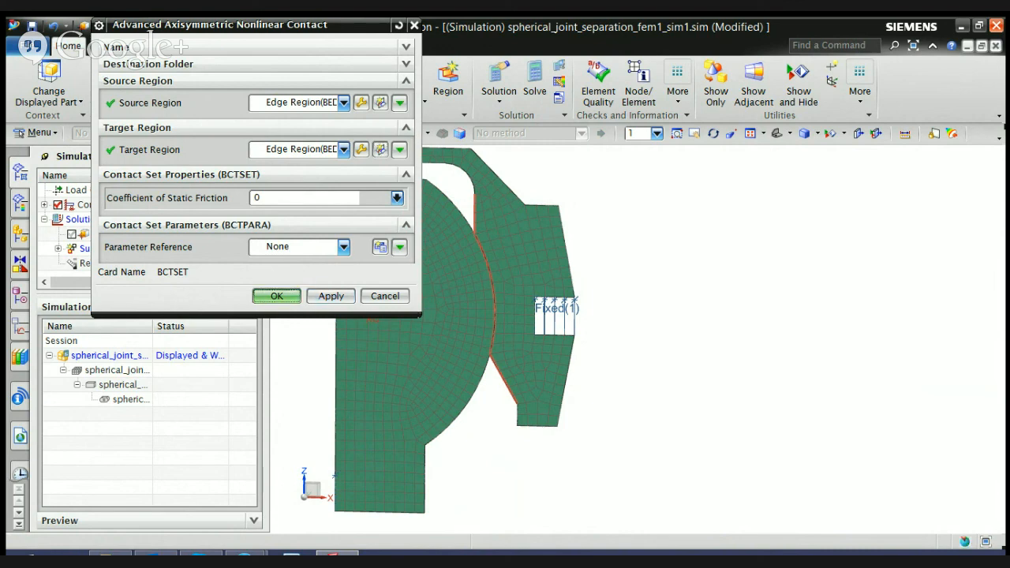
pyautogui.click(276, 296)
# - Solve Solution 1 with the model setup check enabled, and close the solution and analysis job monitors
pyautogui.scroll(-5, 487, 242)
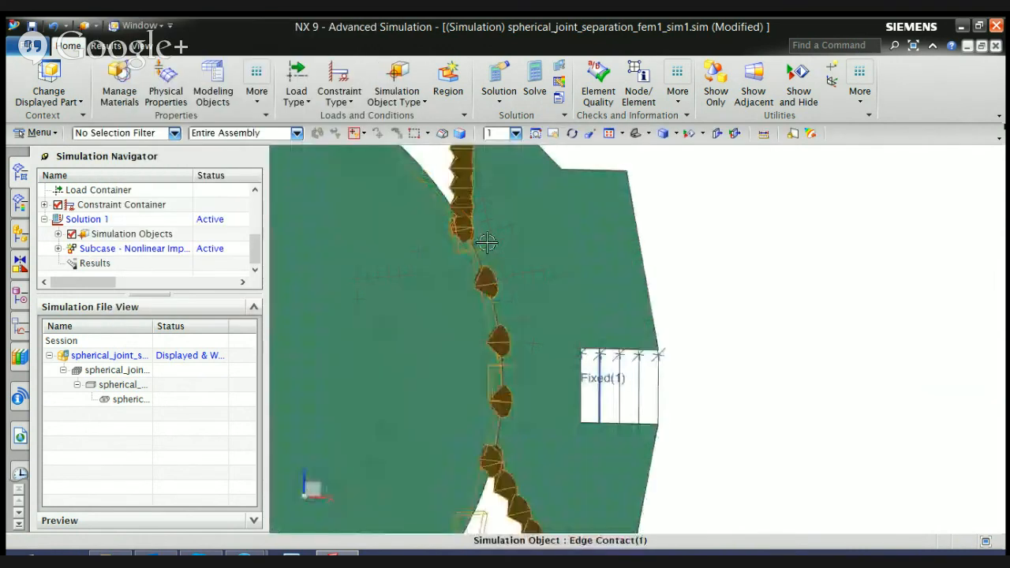
pyautogui.scroll(10, 487, 242)
pyautogui.moveTo(490, 252); pyautogui.dragTo(620, 317, button='middle')
pyautogui.scroll(-1, 619, 317)
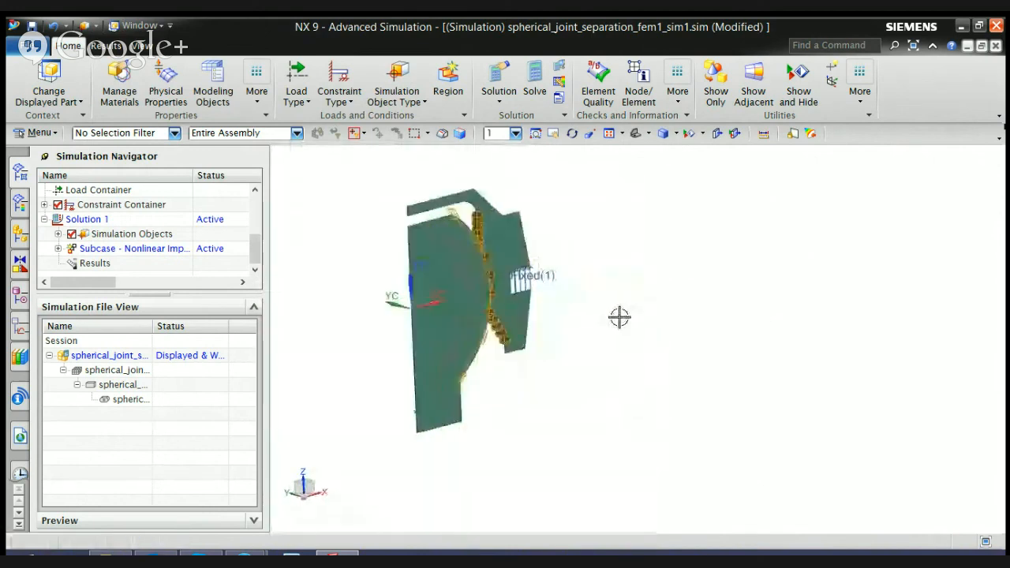
pyautogui.click(534, 91)
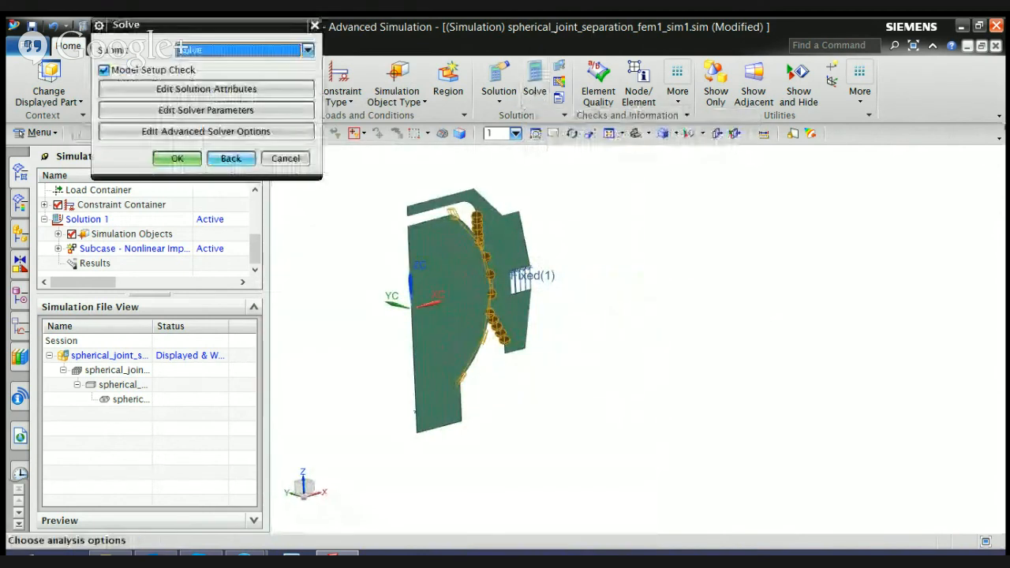
pyautogui.click(177, 159)
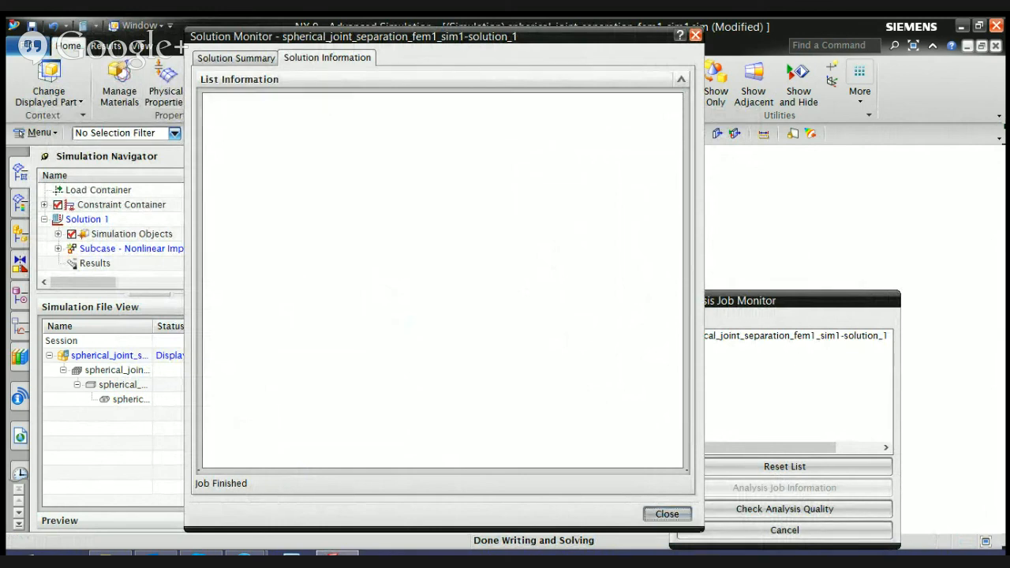
pyautogui.click(667, 514)
pyautogui.click(785, 530)
# - Specify the results file spherical_joint_separation_sim1-solution_1 for Solution 1's results with inferred units
pyautogui.click(86, 264)
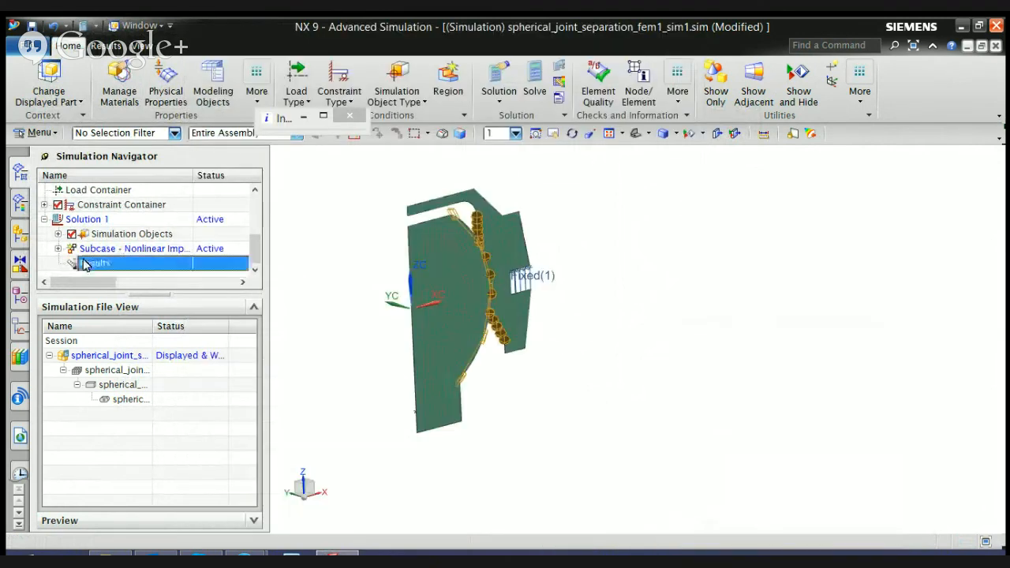
pyautogui.rightClick(85, 264)
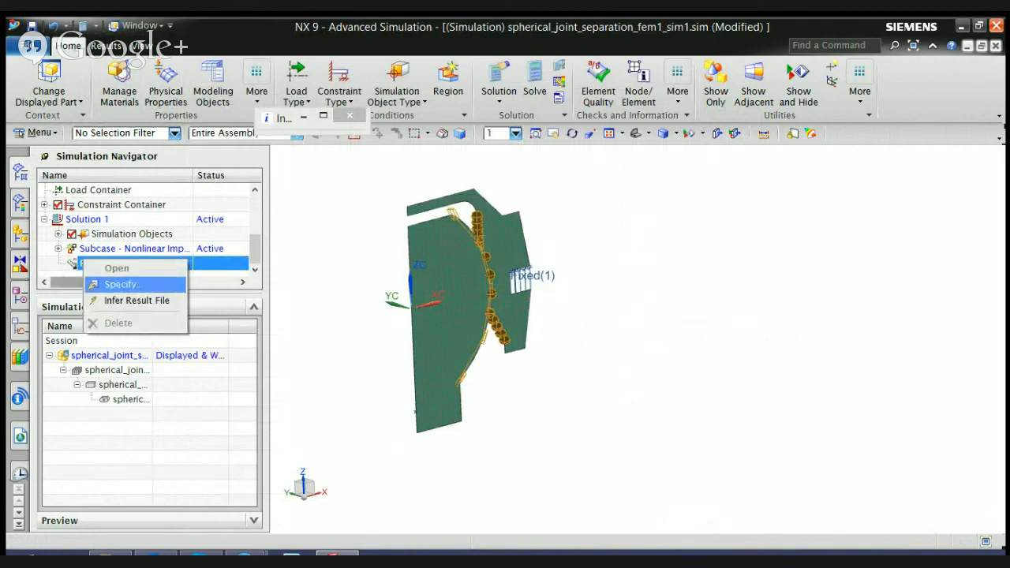
pyautogui.click(118, 284)
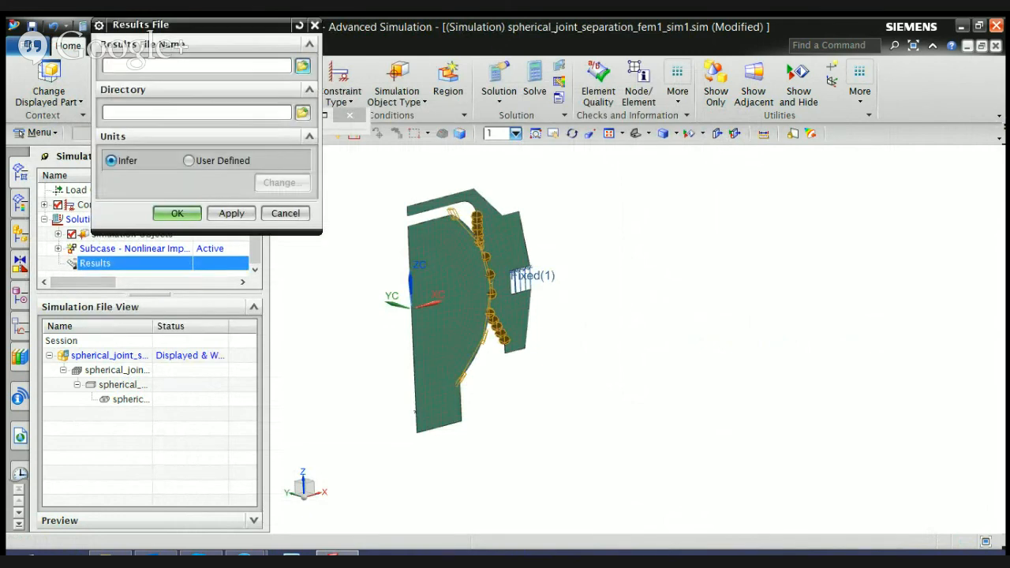
pyautogui.click(302, 66)
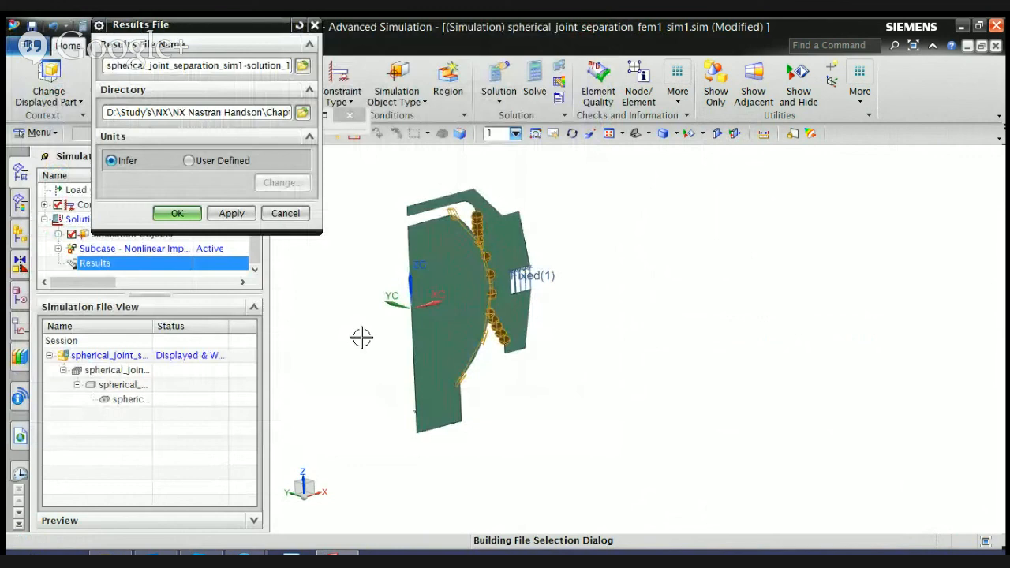
pyautogui.click(175, 213)
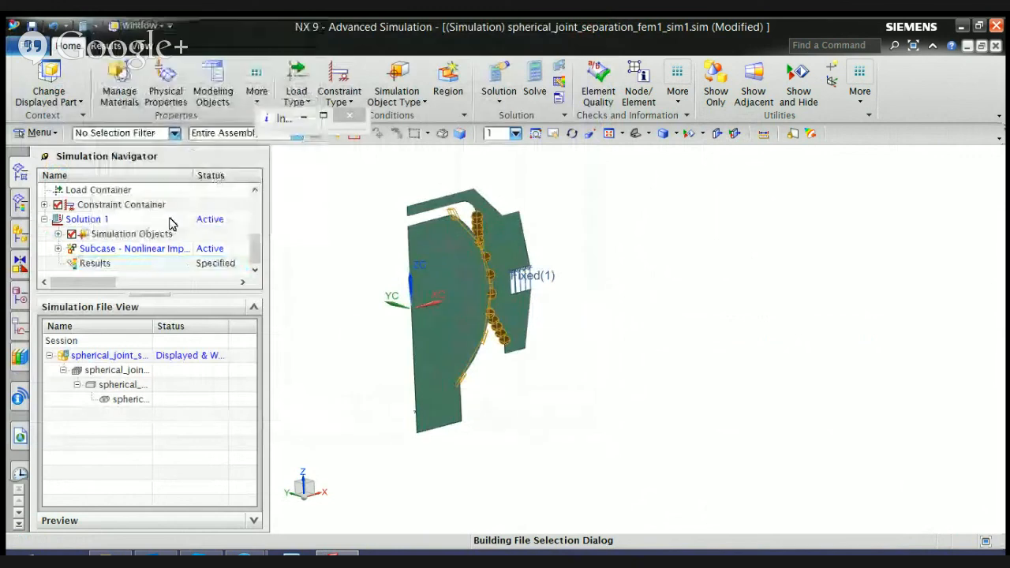
# - Open Solution 1's results for post-processing and widen the result tree to show the full increment names and times
pyautogui.doubleClick(93, 263)
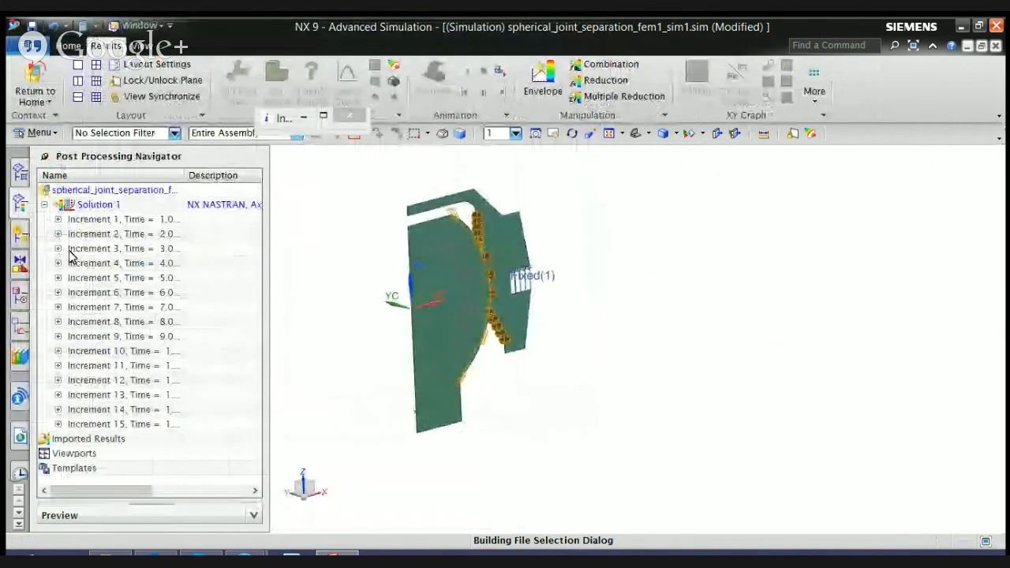
pyautogui.moveTo(185, 175); pyautogui.dragTo(225, 176)
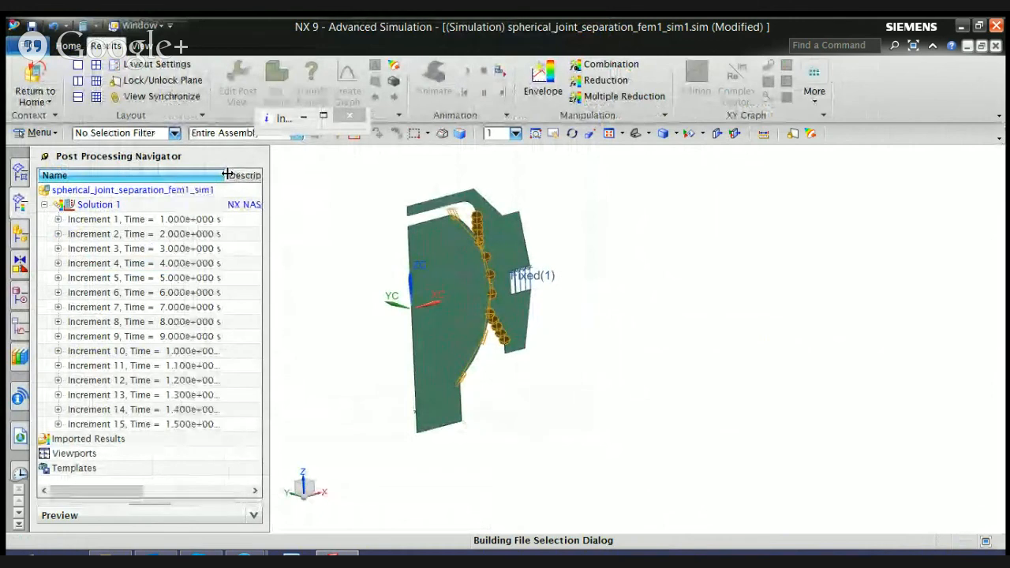
pyautogui.moveTo(267, 273); pyautogui.dragTo(415, 285)
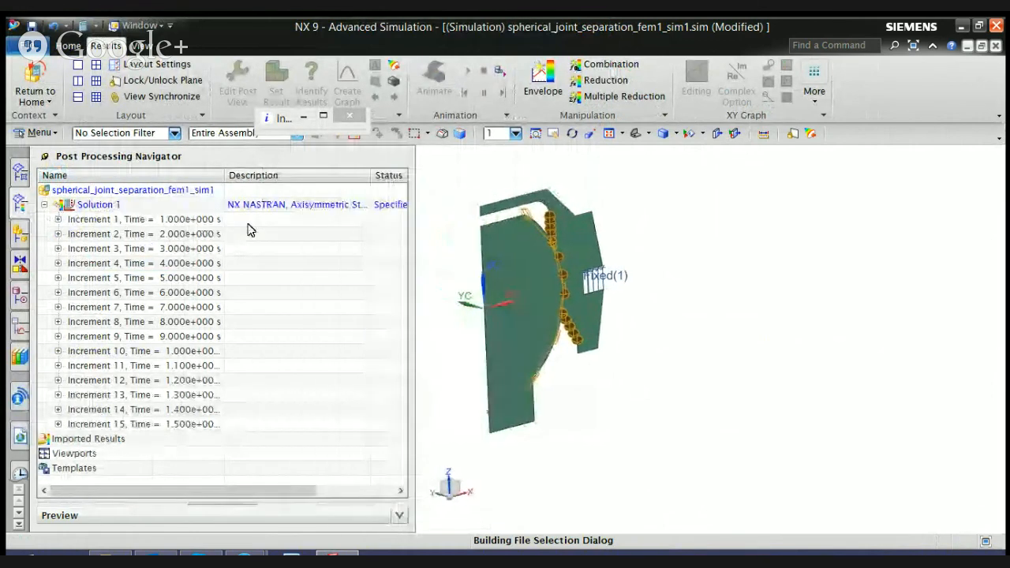
pyautogui.moveTo(225, 175); pyautogui.dragTo(276, 175)
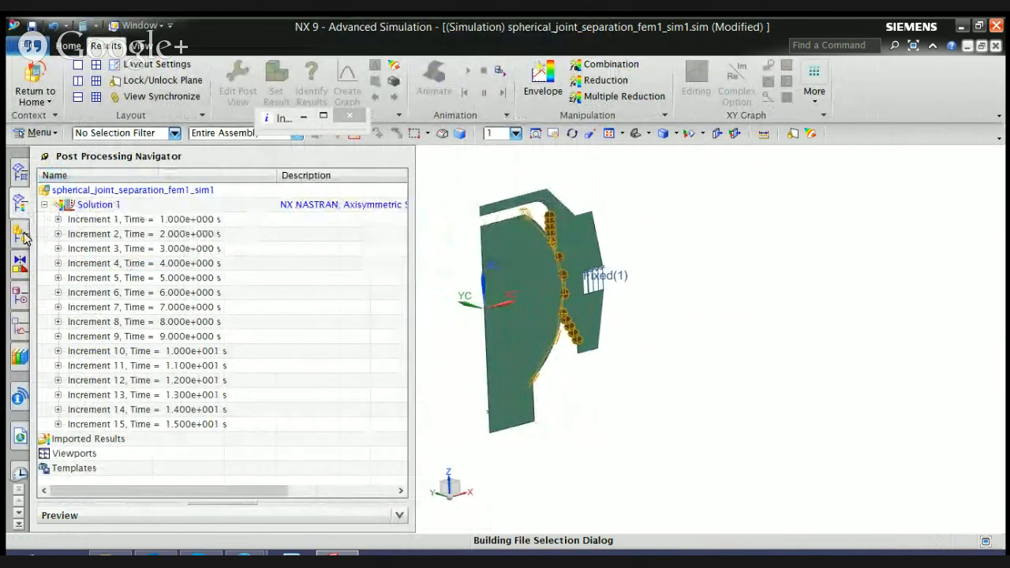
# - Plot the nodal contact traction magnitude for Increment 1 at 1 s
pyautogui.click(177, 307)
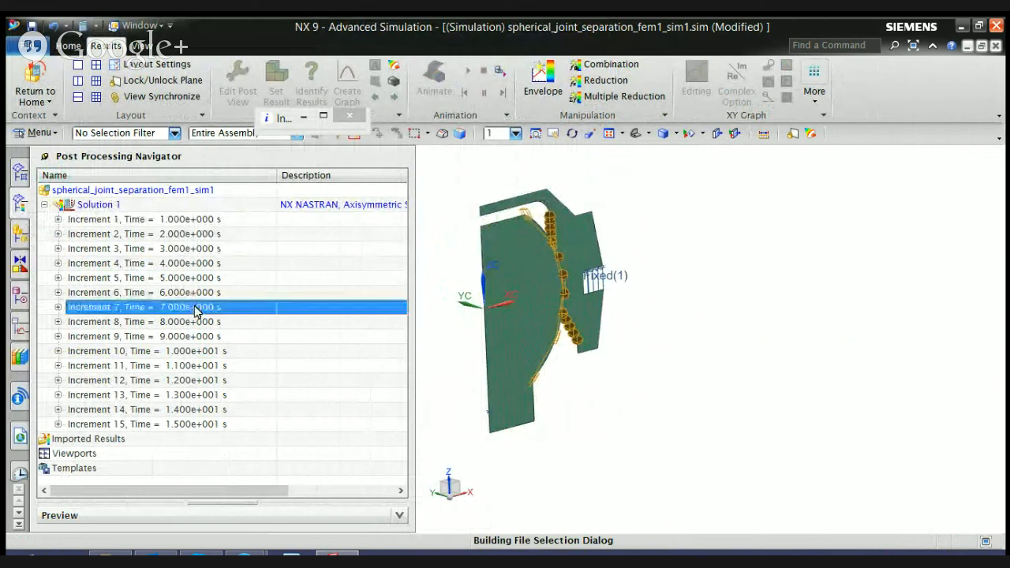
pyautogui.click(58, 220)
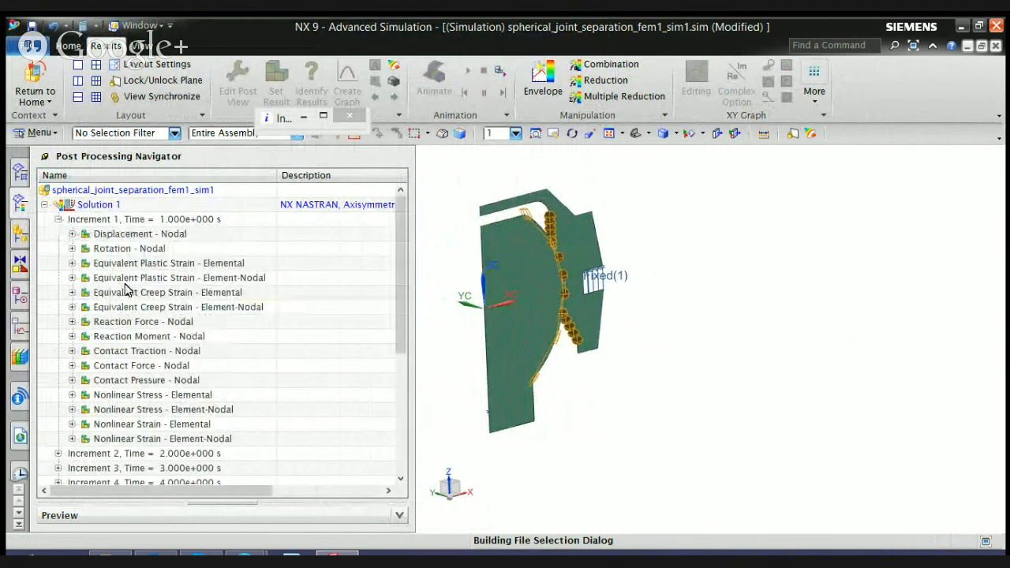
pyautogui.click(72, 351)
pyautogui.doubleClick(118, 409)
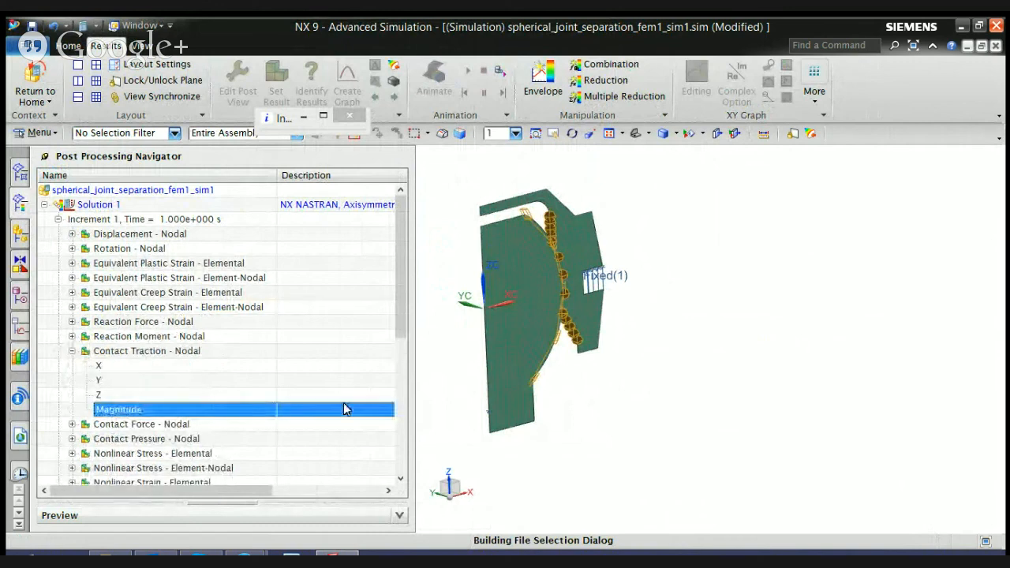
pyautogui.doubleClick(128, 407)
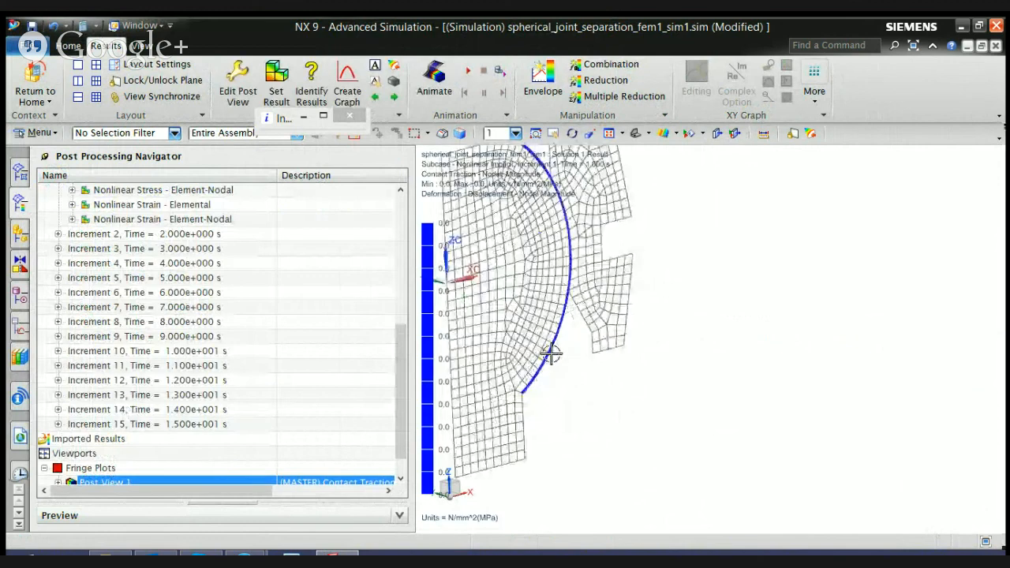
# - Plot the nodal displacement magnitude for Increment 15 at 15 s, with the Increment 1 results collapsed
pyautogui.scroll(-3, 552, 353)
pyautogui.scroll(4, 67, 253)
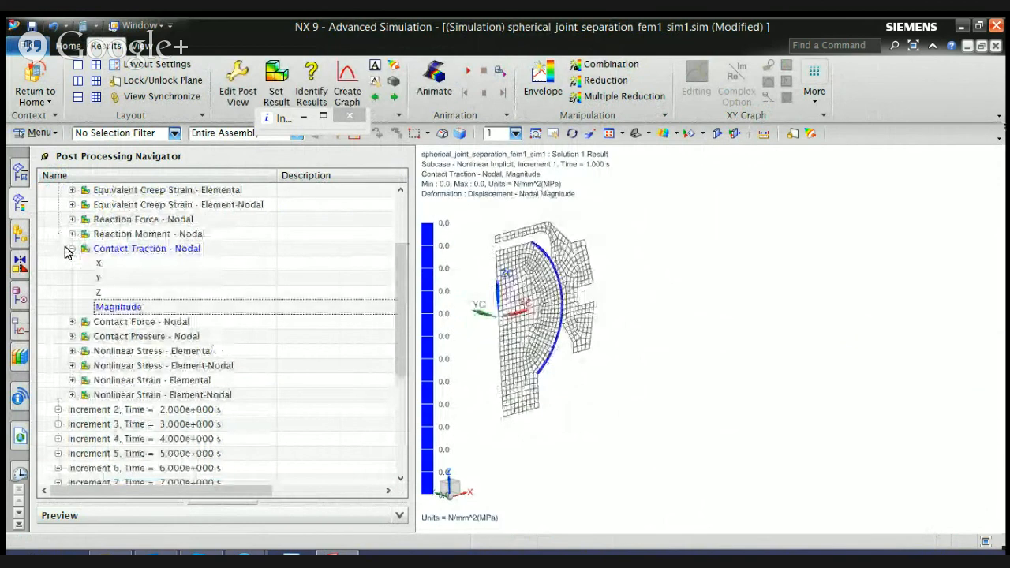
pyautogui.scroll(1, 67, 253)
pyautogui.click(58, 219)
pyautogui.scroll(-1, 70, 398)
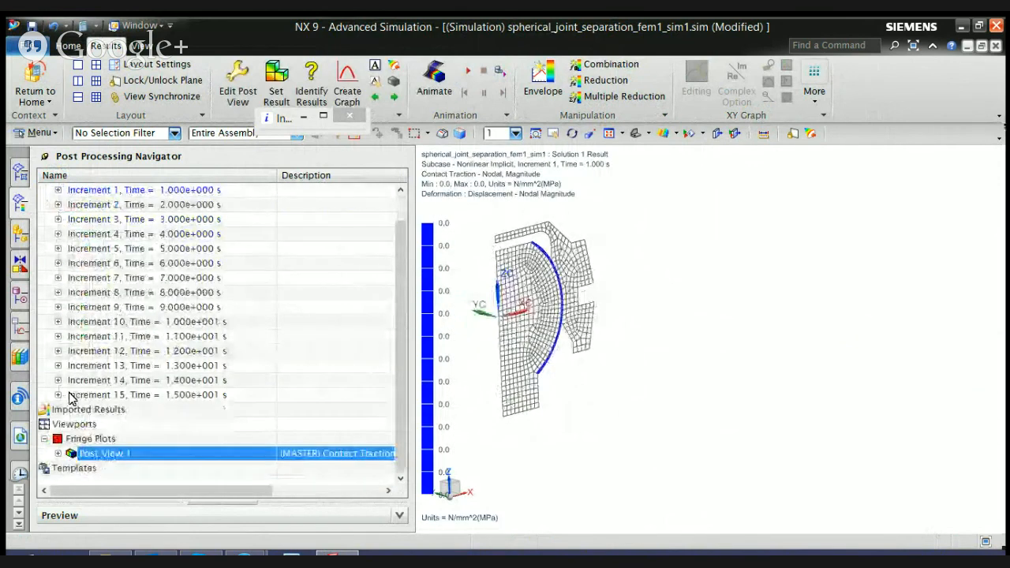
pyautogui.scroll(1, 69, 398)
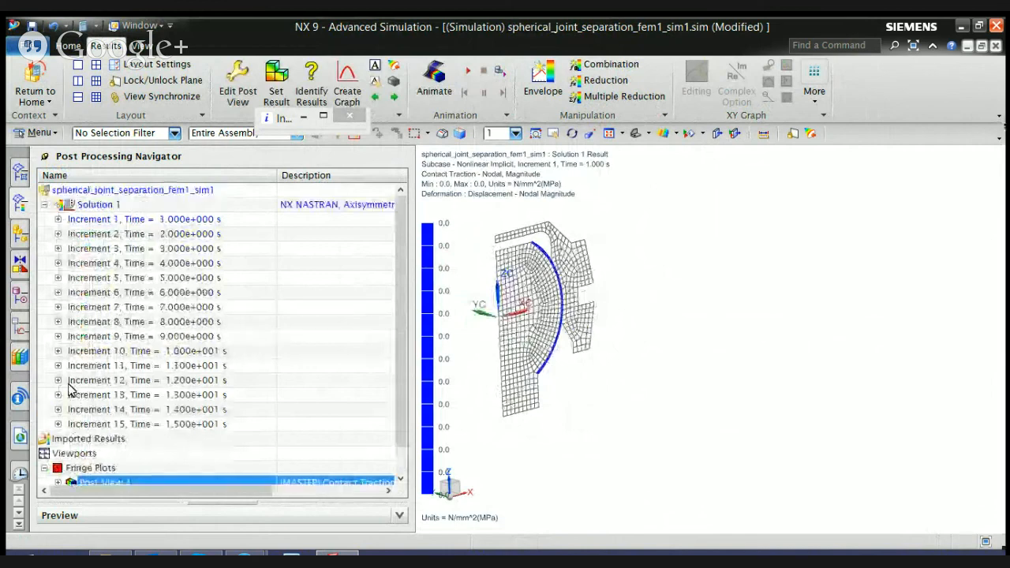
pyautogui.click(57, 424)
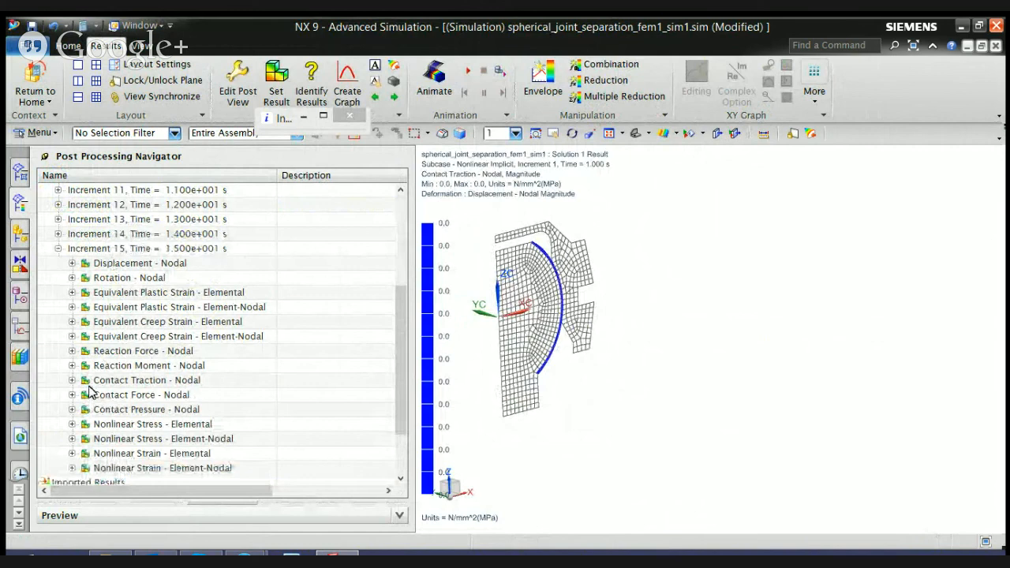
pyautogui.click(72, 263)
pyautogui.doubleClick(118, 322)
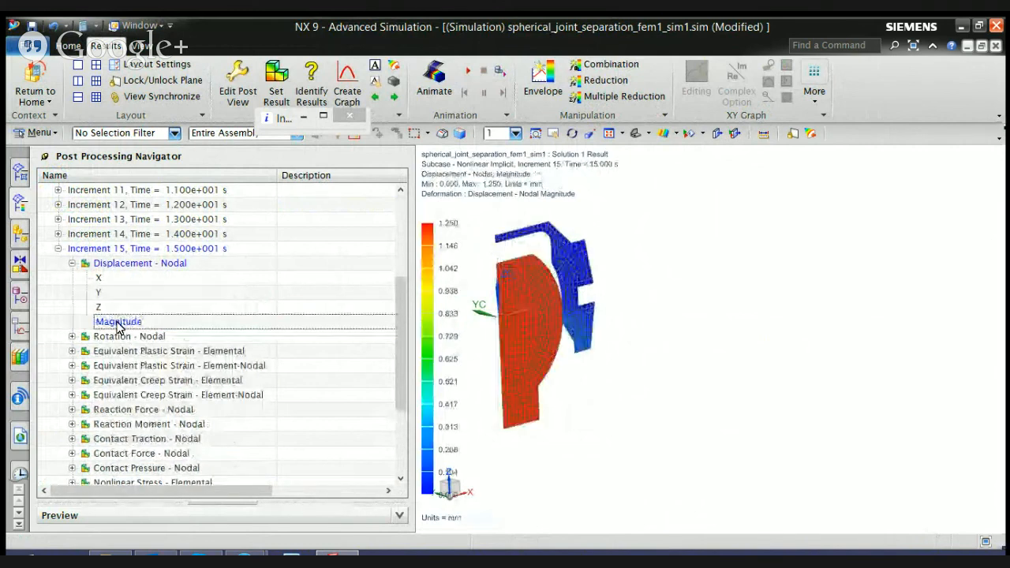
pyautogui.scroll(5, 546, 316)
pyautogui.scroll(-4, 622, 306)
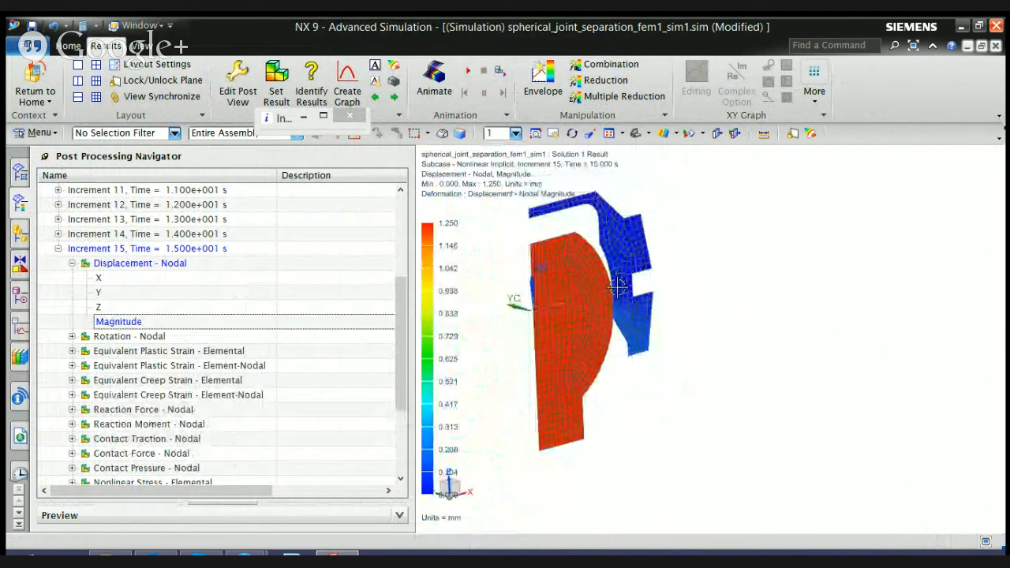
# - Try to plot the elemental nonlinear Von-Mises stress for Increment 15
pyautogui.click(72, 264)
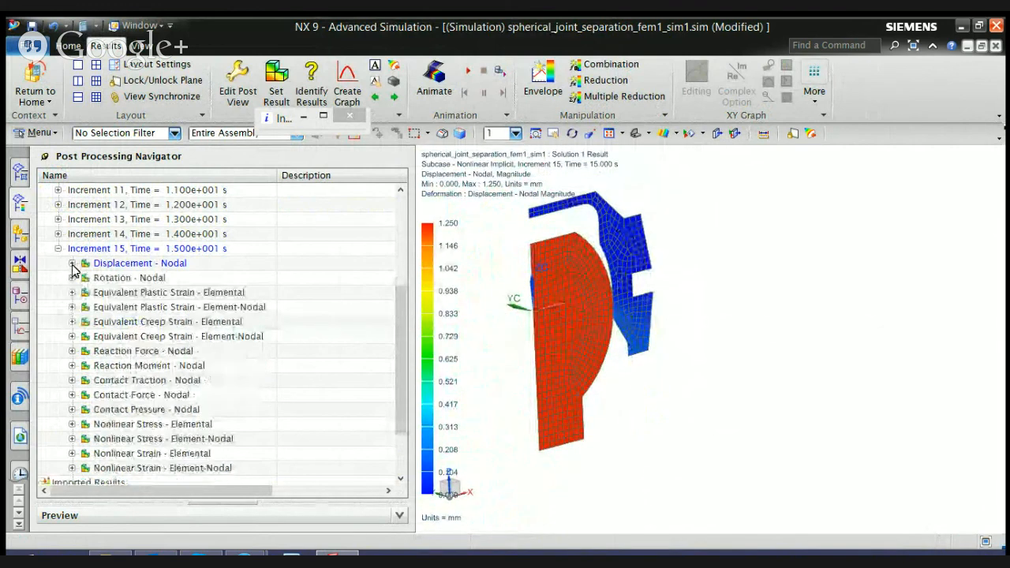
pyautogui.click(71, 352)
pyautogui.click(72, 351)
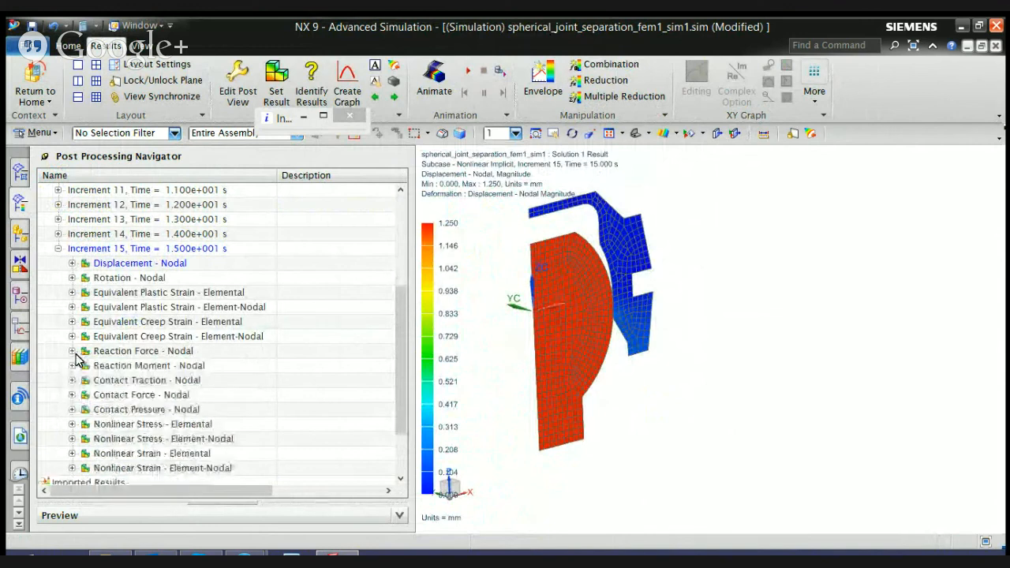
pyautogui.scroll(-2, 77, 359)
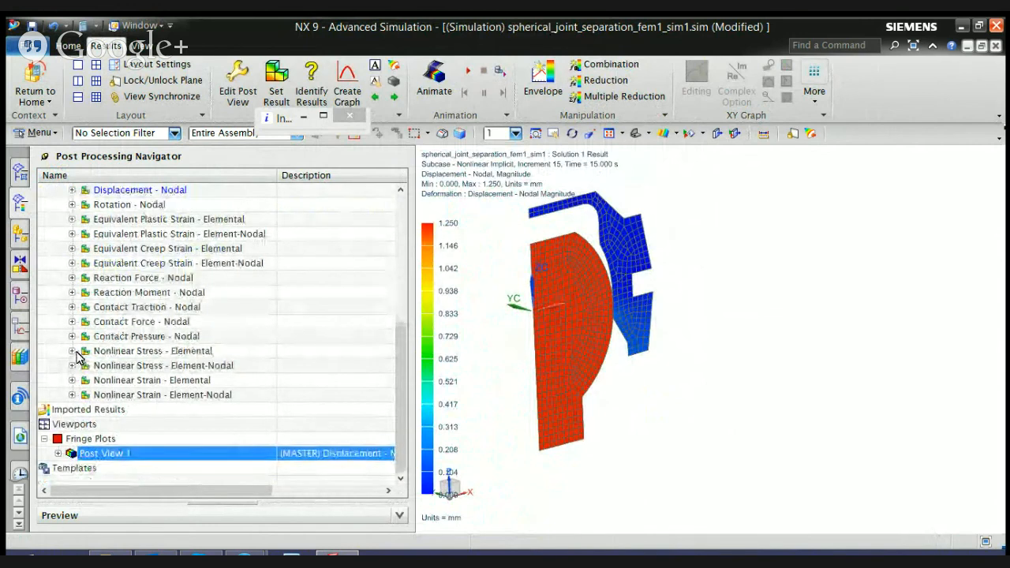
pyautogui.click(72, 351)
pyautogui.doubleClick(110, 466)
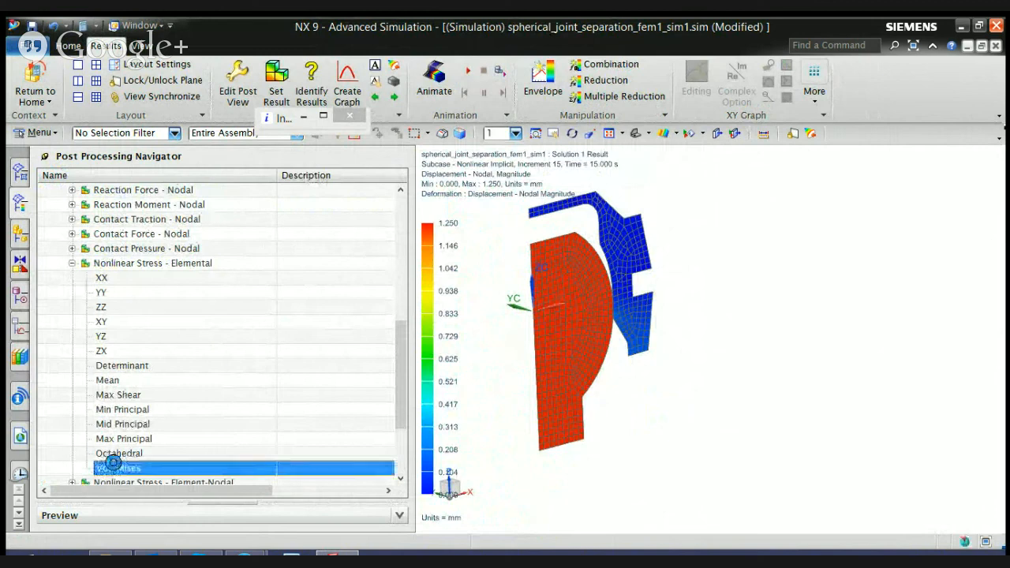
# - Acknowledge the error messages raised by the stress plot
pyautogui.click(506, 307)
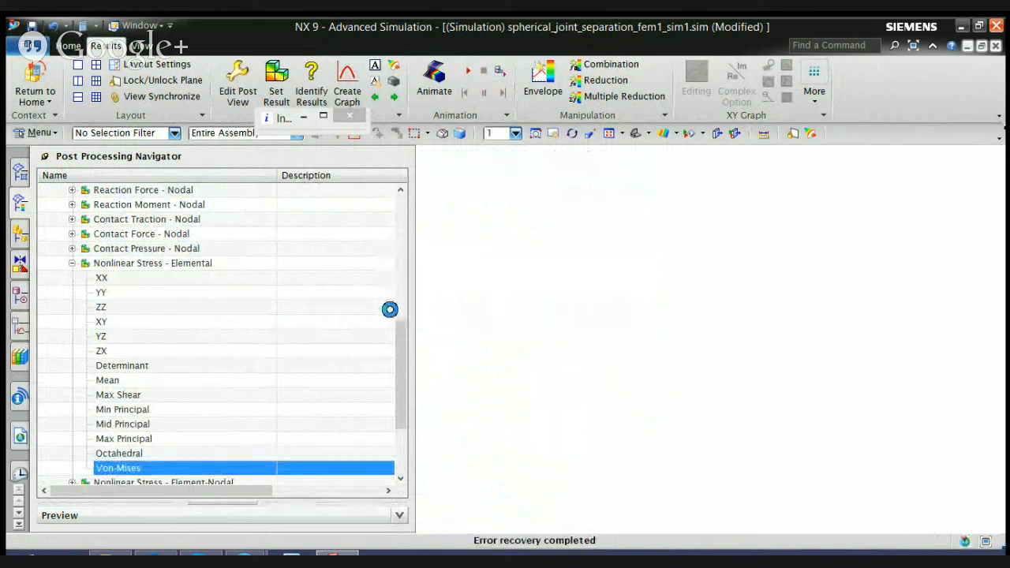
pyautogui.click(502, 307)
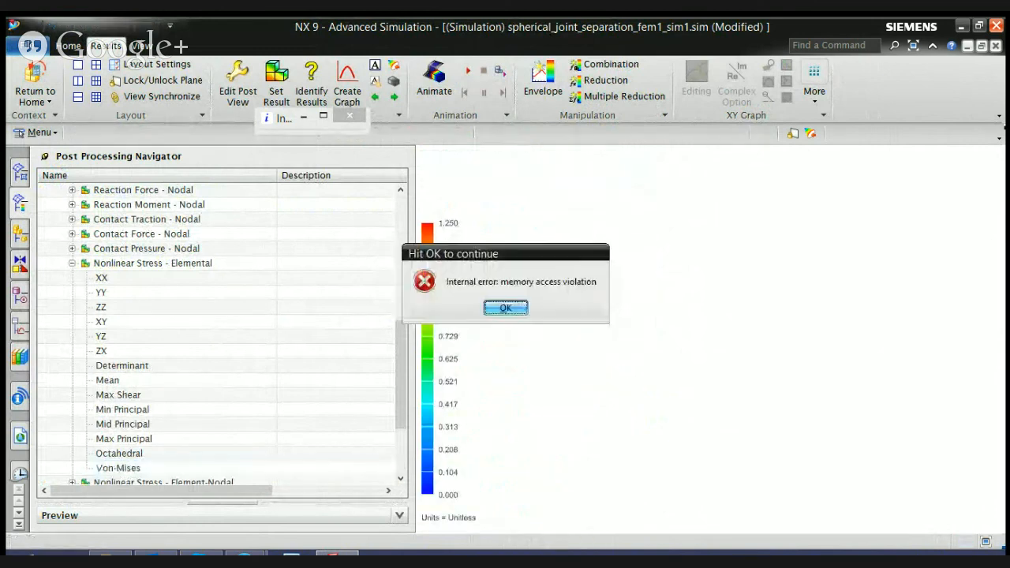
pyautogui.click(505, 307)
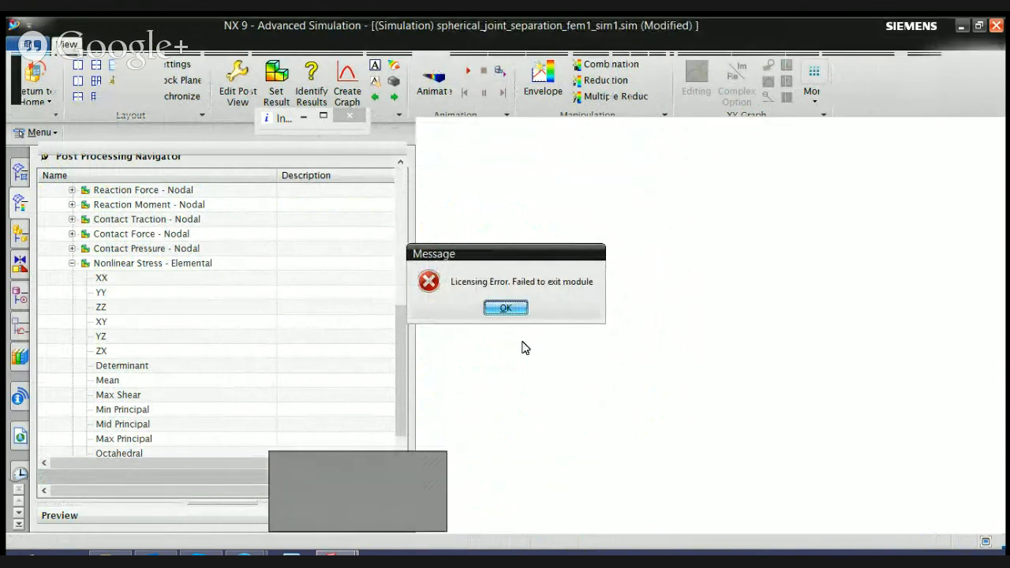